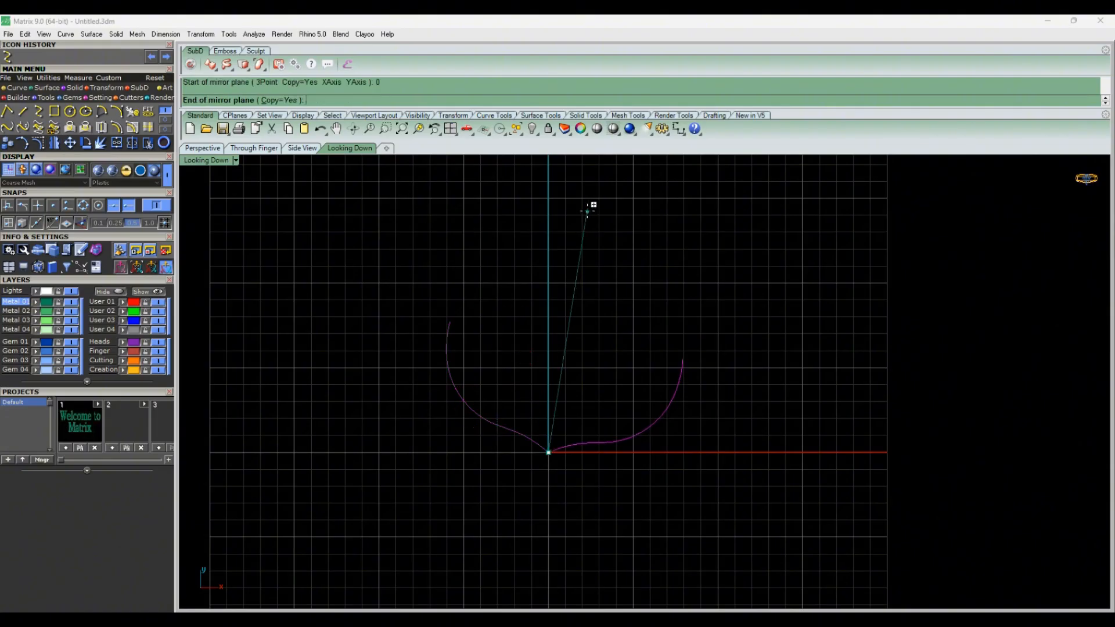
Mirror the outer curve across the vertical axis and delete two surplus control points from the left curve's lower part.
shift+click(592, 206)
click(533, 387)
scroll(519, 439, up, 4)
click(516, 429)
key(F10)
scroll(549, 448, up, 8)
click(580, 473)
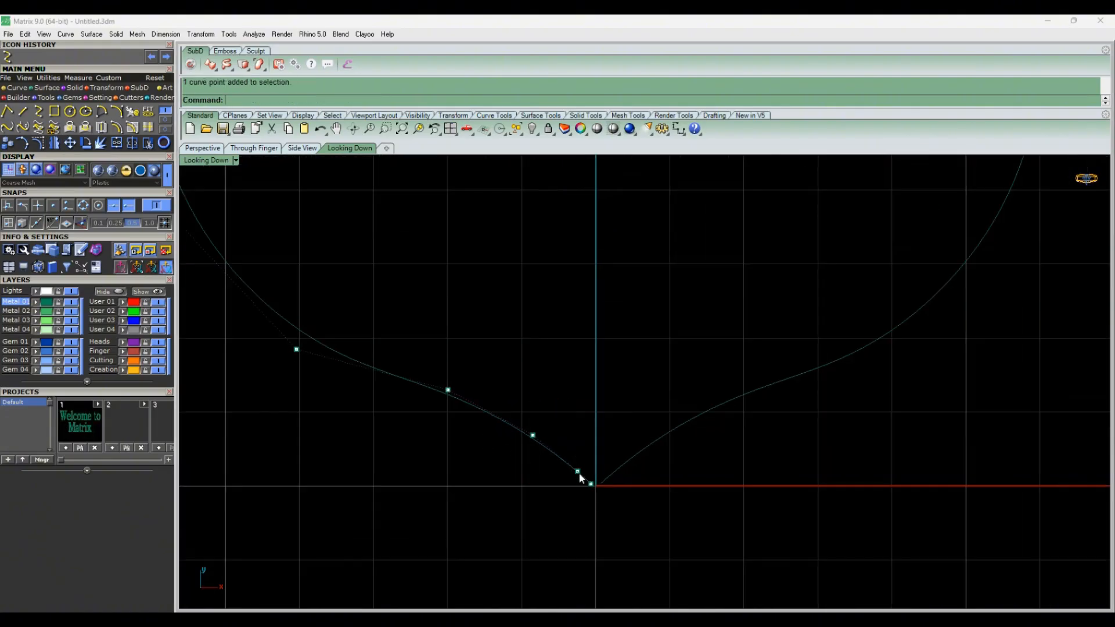
key(Delete)
scroll(573, 435, down, 6)
click(511, 434)
key(Delete)
Shift the left outer curve's three side control points inward toward the vertical axis and adjust its neighbouring points.
scroll(499, 436, down, 2)
right_drag(404, 417, 410, 466)
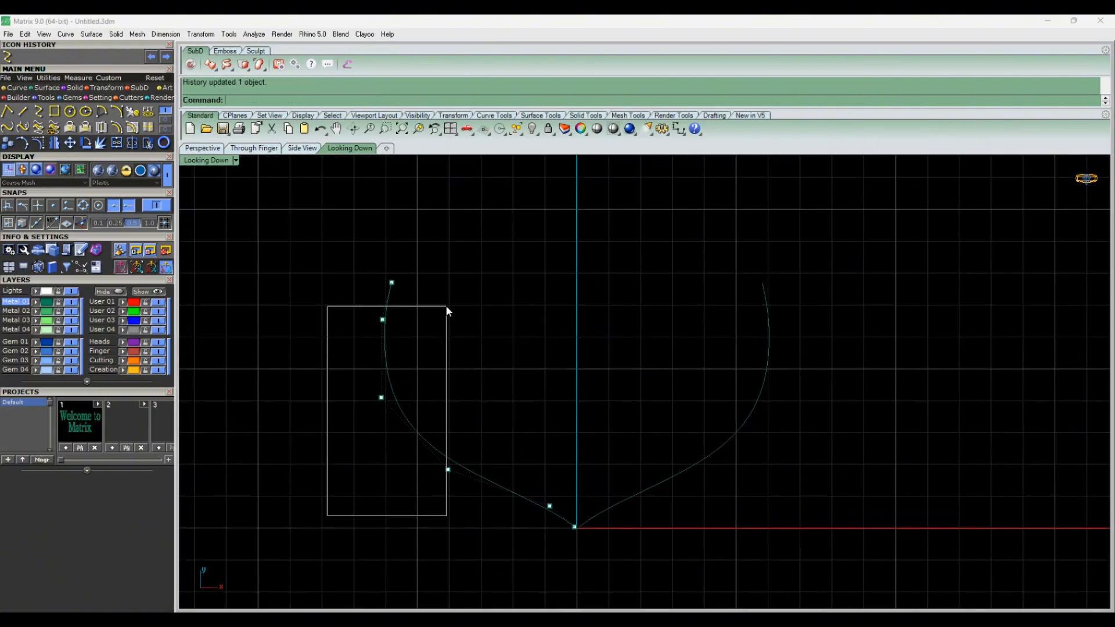
drag(463, 411, 467, 412)
click(392, 284)
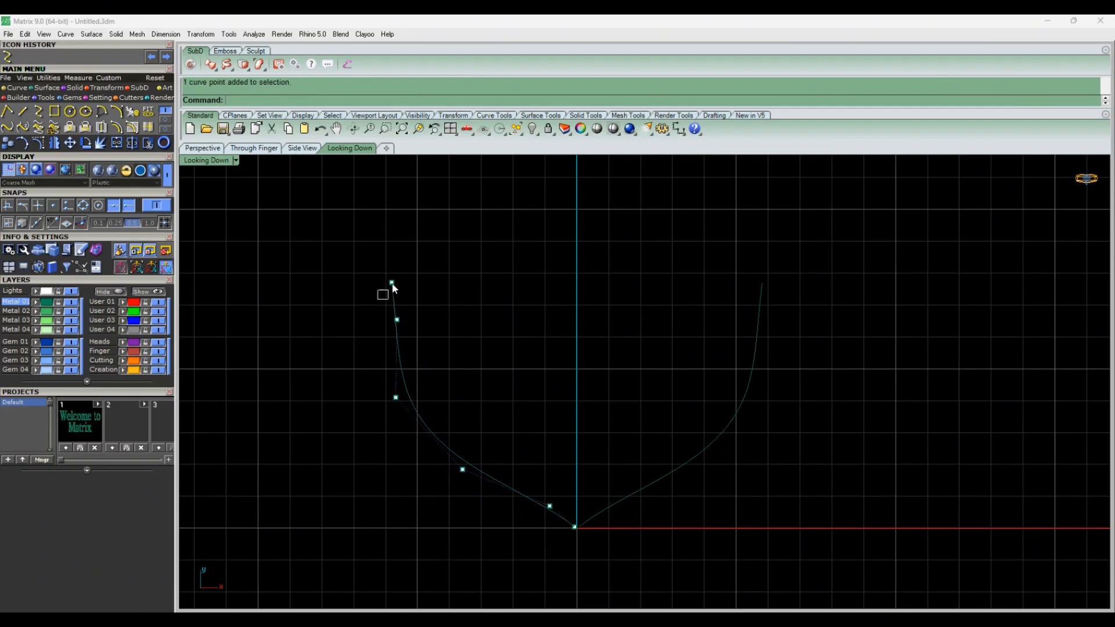
right_drag(448, 370, 434, 356)
drag(506, 519, 530, 443)
Refine the left outer curve's tip and side control points so its upper end bends inward.
scroll(539, 488, up, 8)
click(592, 428)
scroll(592, 428, down, 6)
click(450, 416)
drag(452, 379, 451, 385)
drag(343, 383, 367, 311)
click(532, 343)
scroll(536, 385, down, 6)
key(Escape)
Trim the overlapping tails where the two outer curves cross at the lower tip.
click(537, 419)
scroll(561, 431, up, 8)
drag(607, 496, 556, 445)
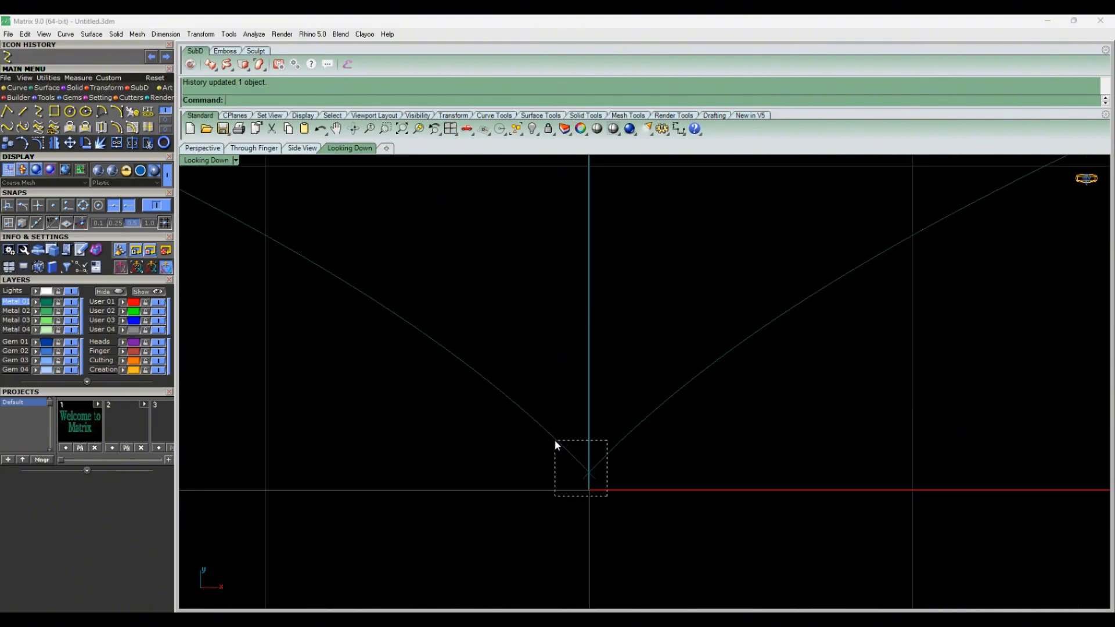
click(588, 477)
right_click(587, 478)
Draw an interpolated hook-shaped curve inside the left outer curve, starting near its upper end.
scroll(567, 427, down, 12)
click(8, 57)
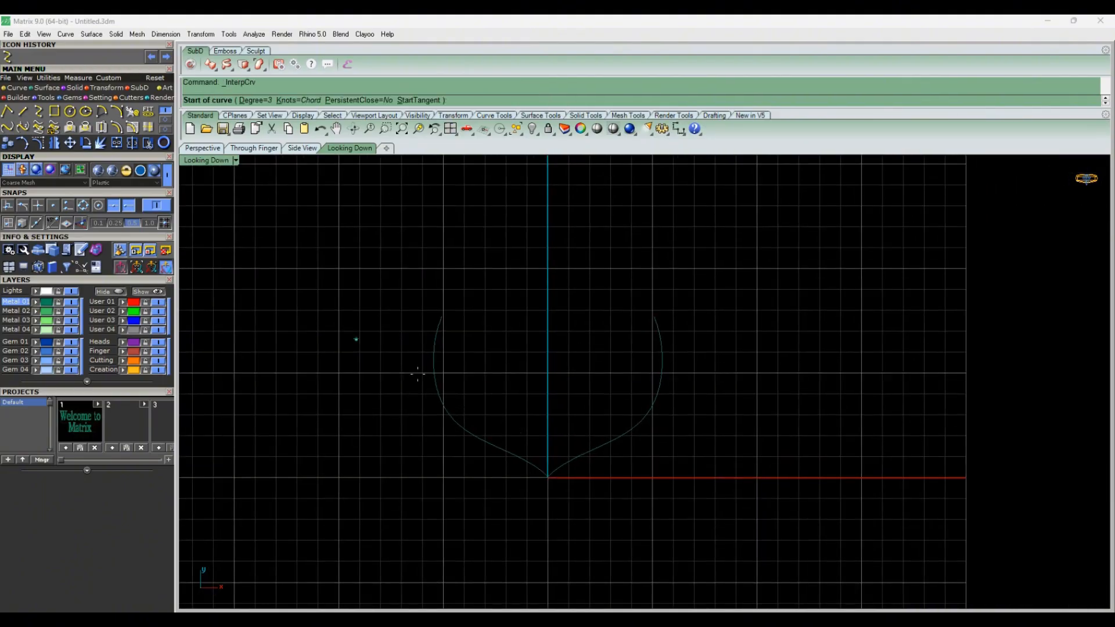
scroll(482, 326, up, 2)
click(441, 319)
click(438, 364)
click(477, 413)
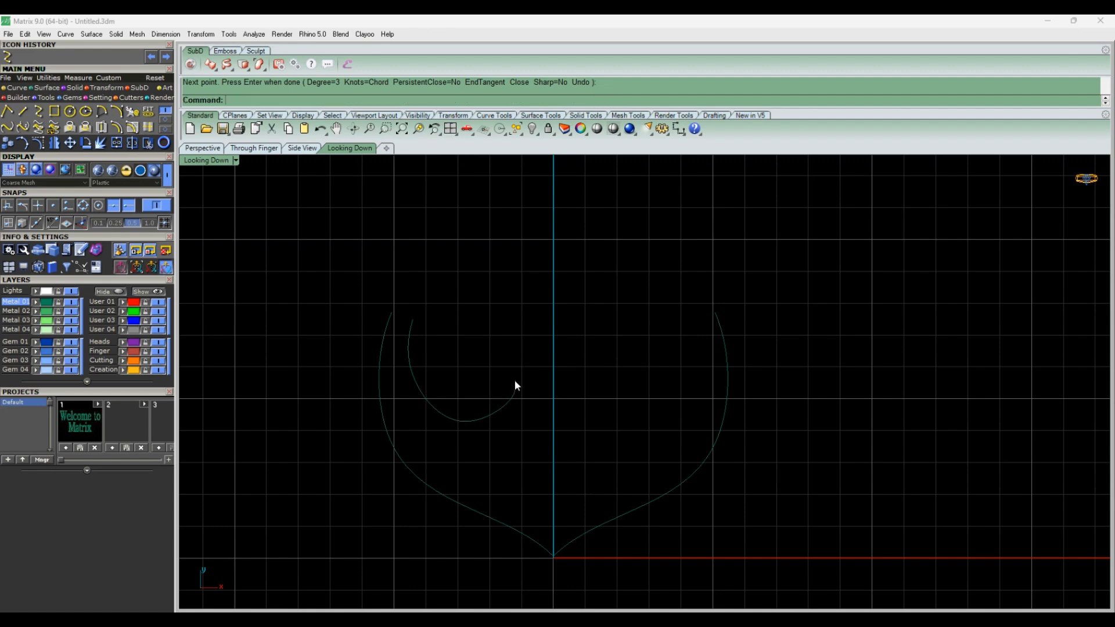
Mirror the inner hook curve across the vertical axis through the origin (0).
click(463, 421)
click(53, 143)
text(0)
key(Return)
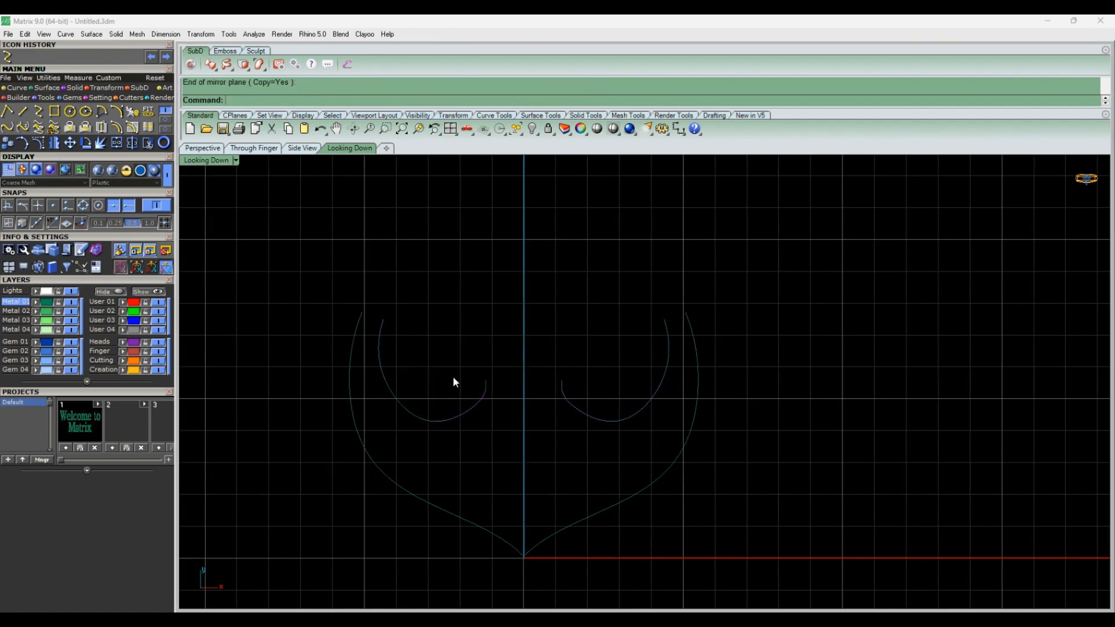
Show the left inner curve's control points, set the gumball alignment to Object and move the lower control point outward.
key(F10)
scroll(442, 401, up, 6)
click(487, 427)
click(470, 445)
click(480, 361)
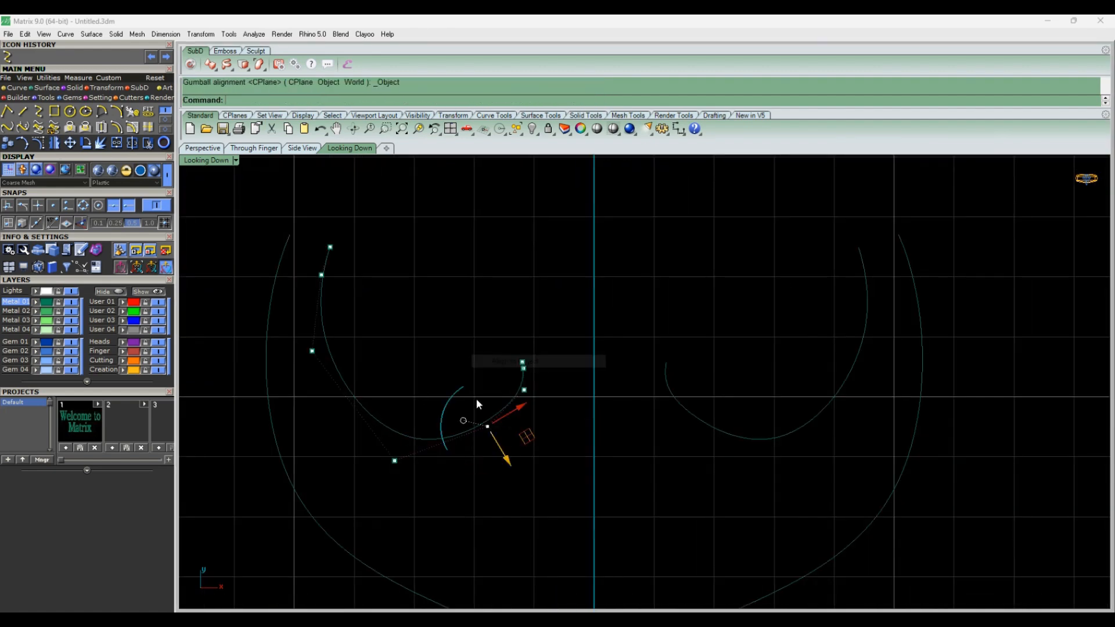
drag(514, 465, 514, 463)
Reposition the control points at the left inner curve's short end to smooth the hook, and hide the points.
click(544, 367)
scroll(516, 370, up, 10)
click(540, 365)
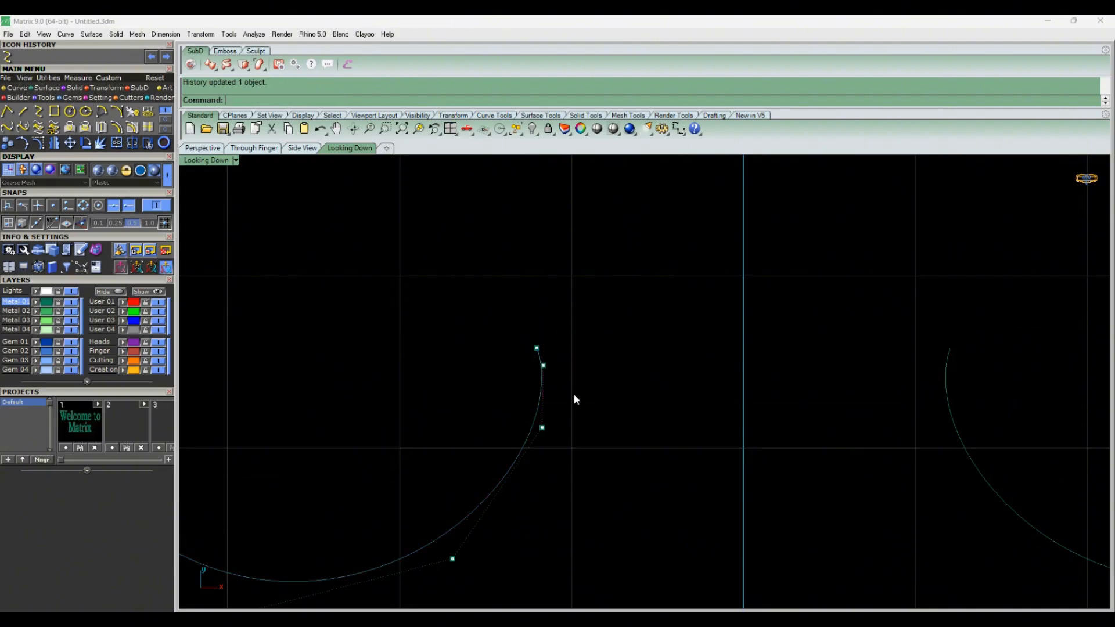
drag(582, 444, 581, 444)
scroll(548, 432, down, 16)
key(Escape)
key(Escape)
Show the left outer curve's control points and nudge its side and lower points to refine the outline.
scroll(446, 458, up, 2)
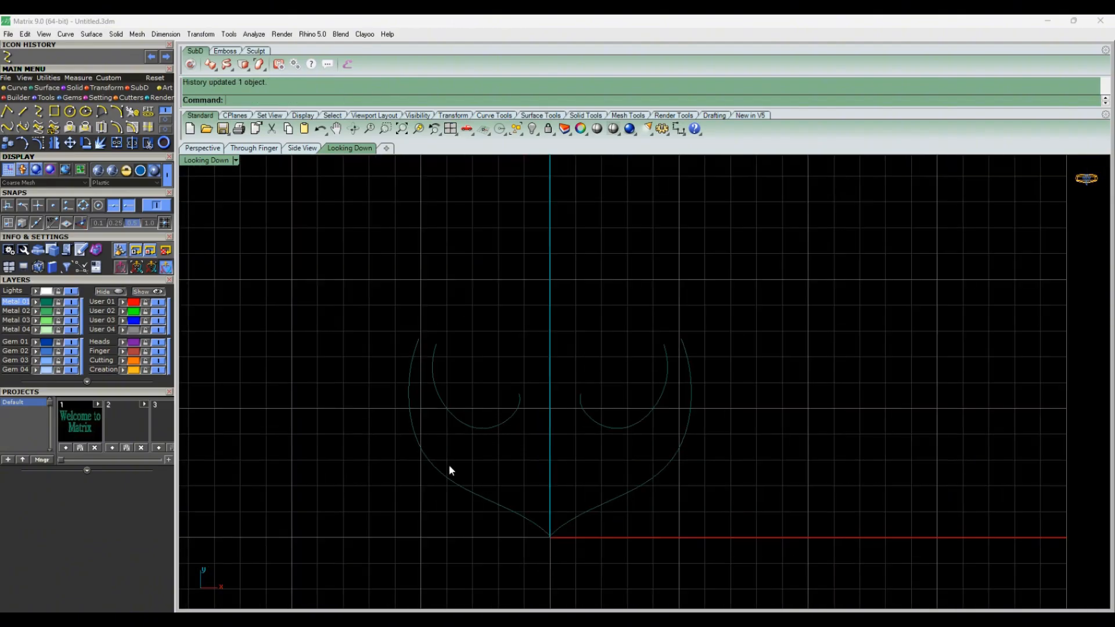
click(441, 474)
key(F10)
scroll(391, 487, up, 4)
drag(389, 490, 433, 405)
drag(381, 432, 386, 430)
right_drag(480, 526, 474, 476)
drag(475, 476, 506, 424)
drag(475, 485, 477, 481)
key(Escape)
scroll(564, 416, down, 4)
mouse_move(588, 456)
right_down()
mouse_move(570, 459)
mouse_move(605, 468)
right_up()
scroll(587, 463, down, 6)
scroll(482, 401, up, 4)
click(507, 453)
key(Escape)
right_drag(629, 523, 655, 540)
scroll(607, 481, down, 10)
scroll(567, 493, up, 12)
Hide the construction grid and delete the mirrored outer and inner curves on the right side.
key(F7)
right_drag(547, 455, 501, 429)
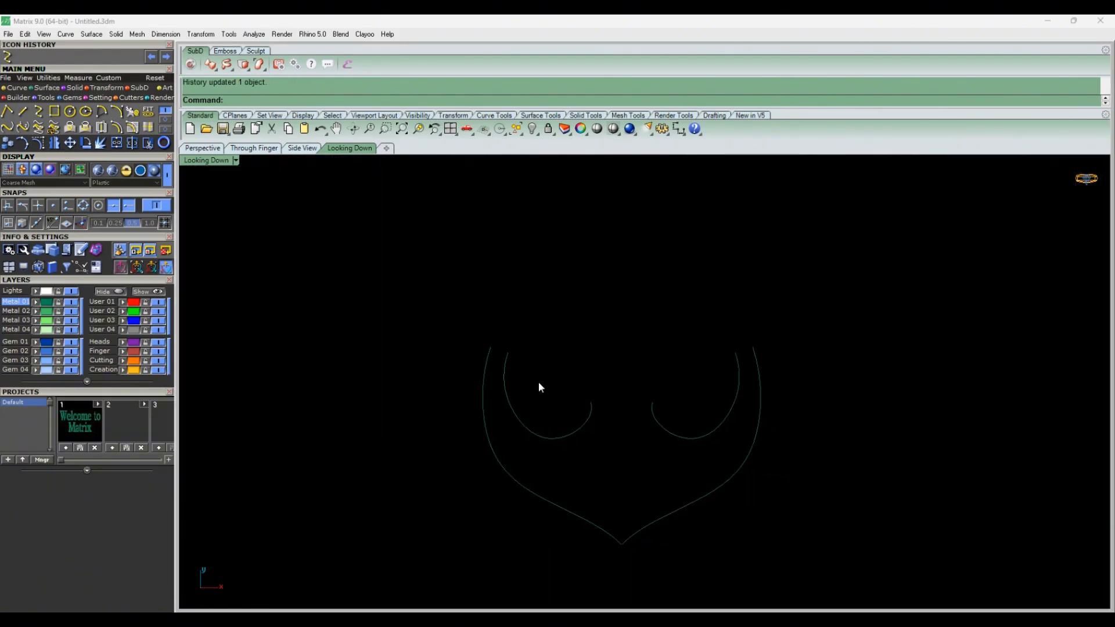
right_drag(539, 387, 534, 388)
drag(705, 470, 706, 469)
key(Delete)
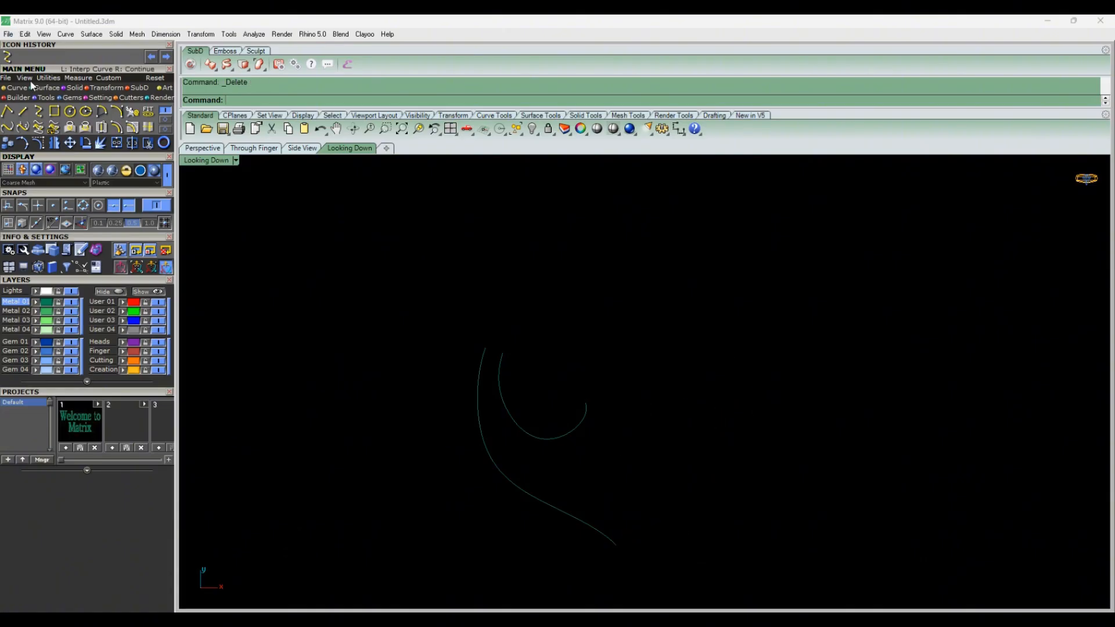
Draw an interpolated connecting curve from the inner curve's short end to the outer curve's lower tip.
click(586, 402)
click(616, 544)
key(Return)
click(202, 149)
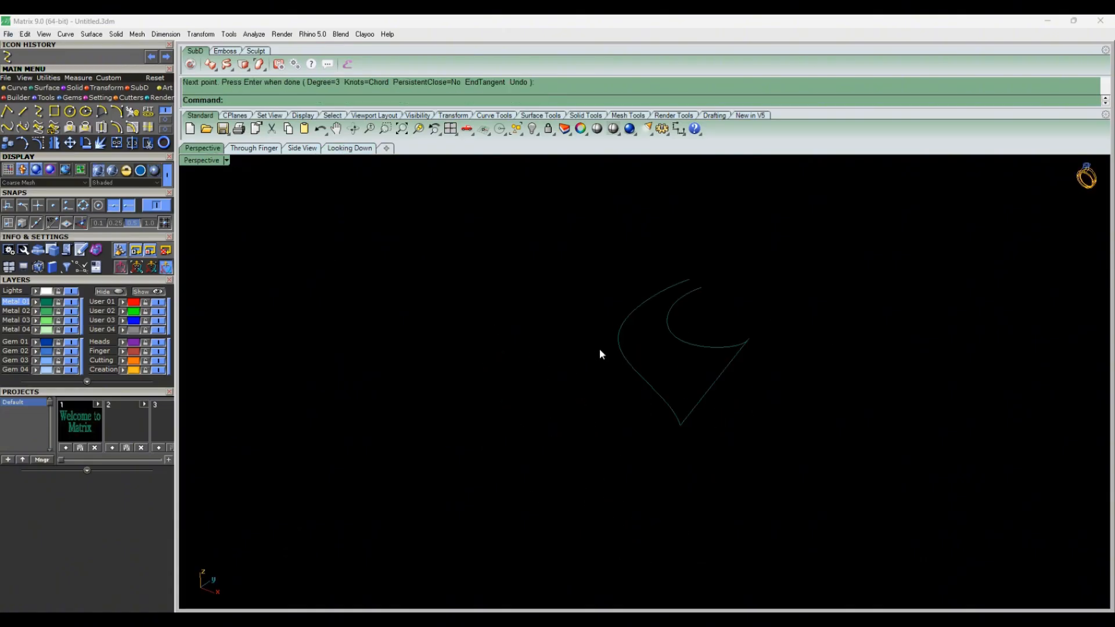
right_drag(600, 350, 553, 436)
Show the curves' control points and raise the connecting curve's middle points vertically to form an arch.
click(612, 434)
key(F10)
click(733, 416)
key(F10)
drag(567, 459, 634, 312)
scroll(634, 411, up, 2)
click(612, 297)
right_drag(559, 330, 549, 320)
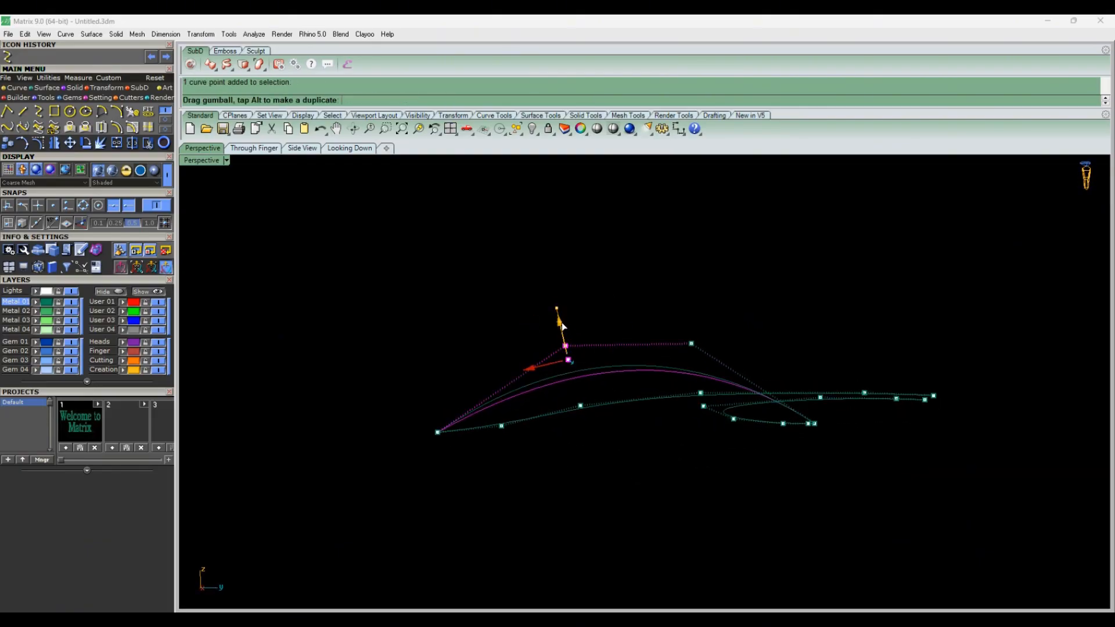
drag(562, 323, 567, 334)
key(Escape)
key(Escape)
Display the control points of the inner and connecting curves for further shaping in perspective.
right_drag(627, 343, 523, 401)
drag(674, 433, 652, 481)
right_drag(656, 498, 677, 460)
click(770, 513)
click(804, 417)
shift+right_drag(590, 429, 602, 458)
key(F10)
click(506, 433)
key(F10)
Raise the control points near the joint between the inner curve and the connecting arch.
scroll(522, 445, up, 6)
right_drag(500, 494, 481, 520)
drag(375, 560, 572, 434)
right_drag(572, 450, 566, 390)
drag(553, 386, 554, 353)
click(632, 334)
scroll(632, 333, up, 7)
right_drag(632, 334, 459, 384)
drag(427, 418, 459, 367)
right_drag(459, 368, 453, 343)
drag(438, 361, 440, 333)
click(476, 352)
Raise the inner curve's middle control points vertically around its bend.
right_drag(477, 352, 552, 378)
drag(568, 468, 605, 315)
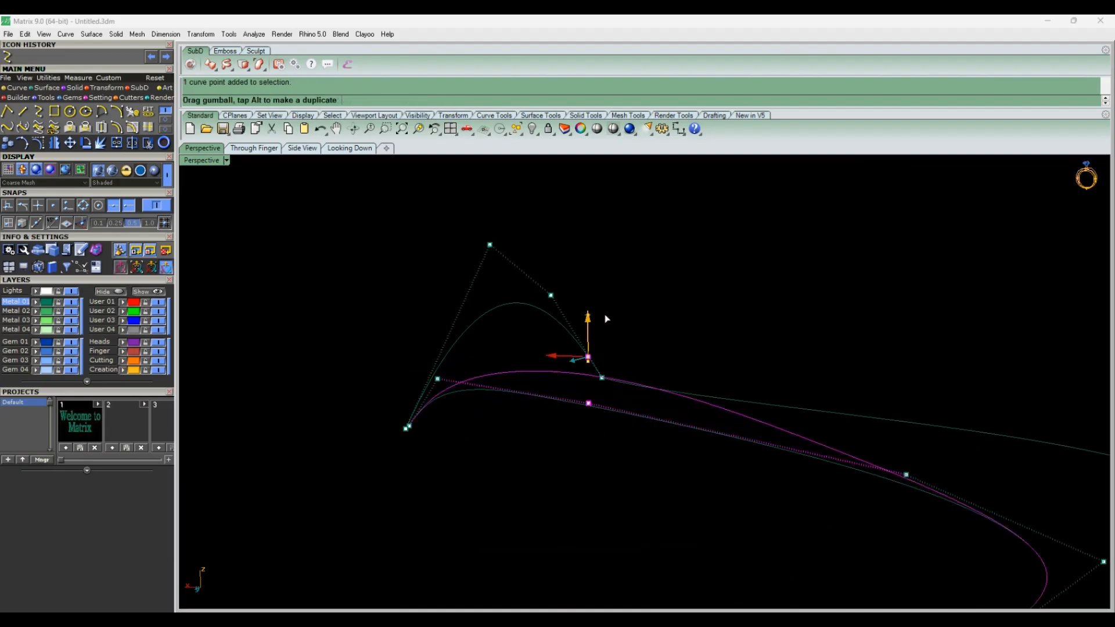
click(656, 348)
scroll(686, 378, down, 7)
right_drag(715, 424, 712, 459)
drag(697, 441, 730, 309)
click(755, 348)
Raise the remaining inner curve control points, including the two at its free end.
right_drag(738, 389, 758, 419)
drag(739, 432, 763, 341)
click(845, 330)
right_drag(844, 337, 828, 386)
drag(778, 482, 821, 431)
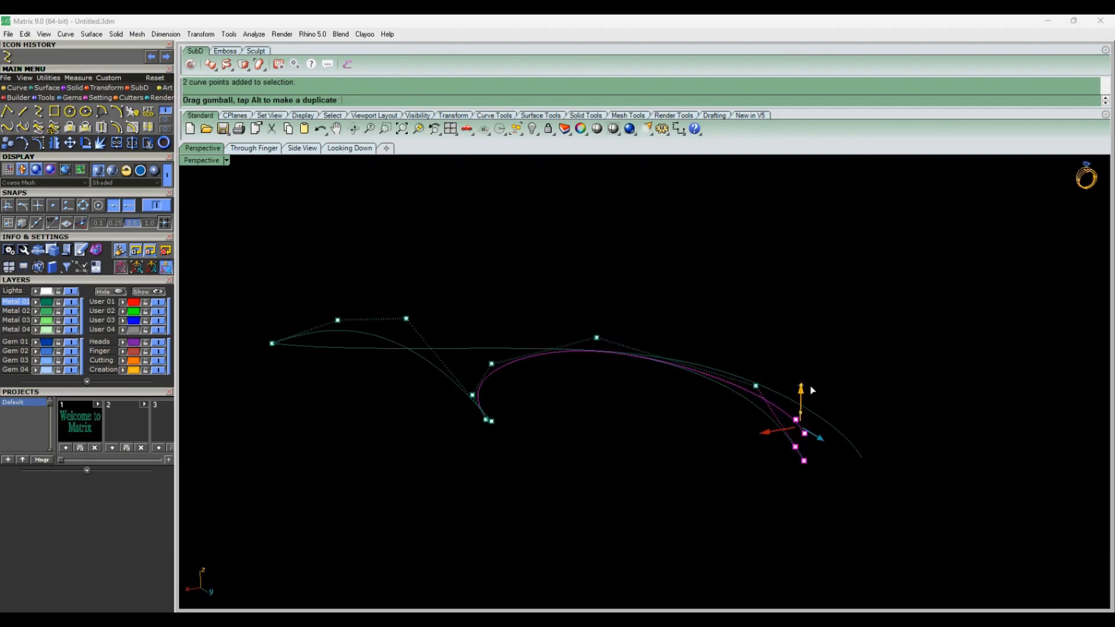
drag(811, 387, 811, 383)
click(836, 372)
Delete the surplus inner curve control point beside the joint with the connecting arch and hide the points.
right_drag(814, 395, 552, 395)
scroll(587, 344, up, 9)
click(608, 367)
key(Delete)
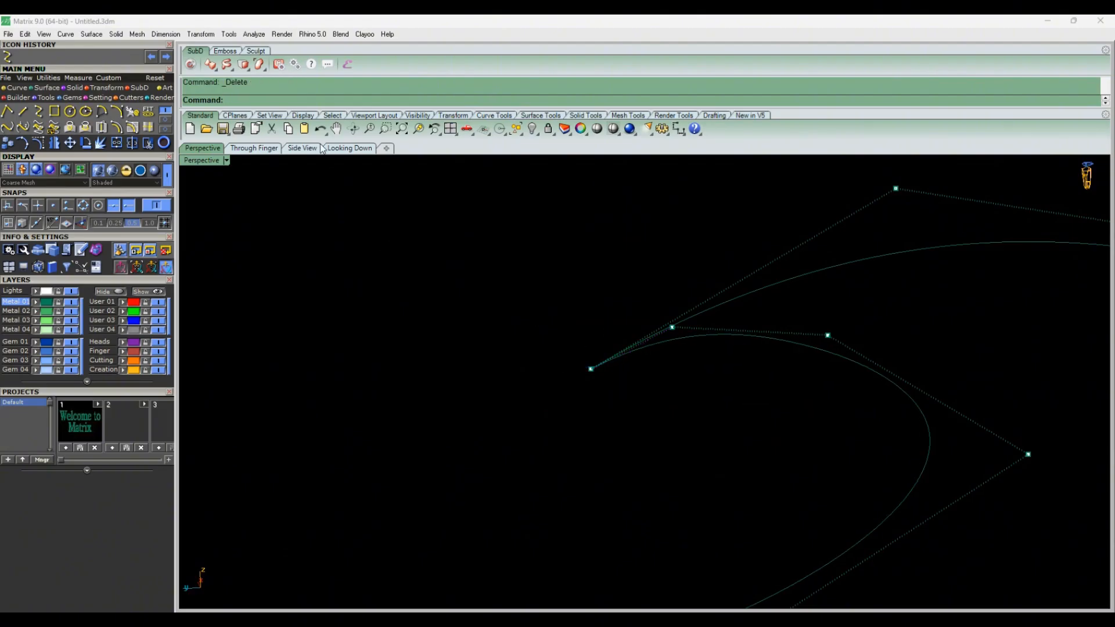
click(349, 148)
key(Escape)
Create a two-rail sweep surface with the outer and inner curves as rails and the connecting arch as the profile.
click(44, 89)
click(23, 112)
click(542, 438)
drag(546, 481, 489, 548)
click(612, 491)
right_click(666, 489)
right_drag(666, 489, 587, 483)
click(592, 418)
click(202, 148)
scroll(750, 484, down, 9)
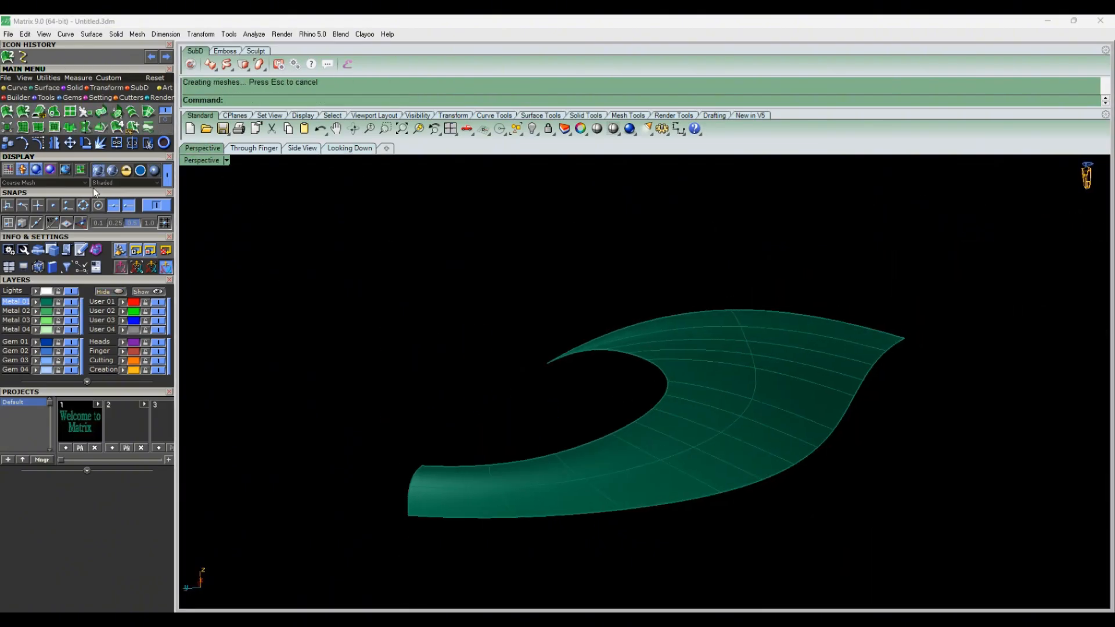
Display the surface in Plastic mode and show the control points of its boundary curves.
click(154, 170)
right_drag(602, 354, 531, 448)
click(603, 445)
click(633, 463)
shift+click(678, 532)
shift+click(712, 546)
shift+click(683, 223)
key(F10)
click(619, 400)
key(Escape)
Align the gumball to the construction plane and raise the coincident control points at the inner tip slightly.
drag(445, 390, 467, 434)
right_drag(467, 433, 457, 411)
click(456, 435)
right_drag(463, 363, 454, 385)
scroll(454, 422, up, 4)
click(458, 437)
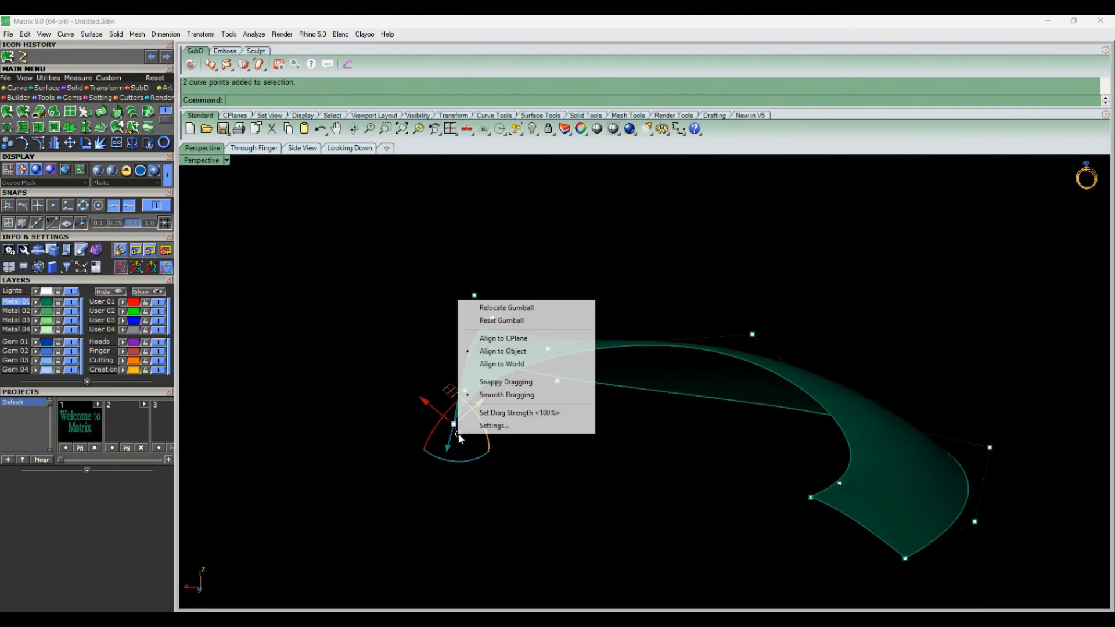
click(500, 338)
drag(448, 355, 448, 352)
click(573, 430)
Raise the inner curve's control point beside the inner tip in small vertical moves.
right_drag(574, 430, 470, 440)
click(526, 365)
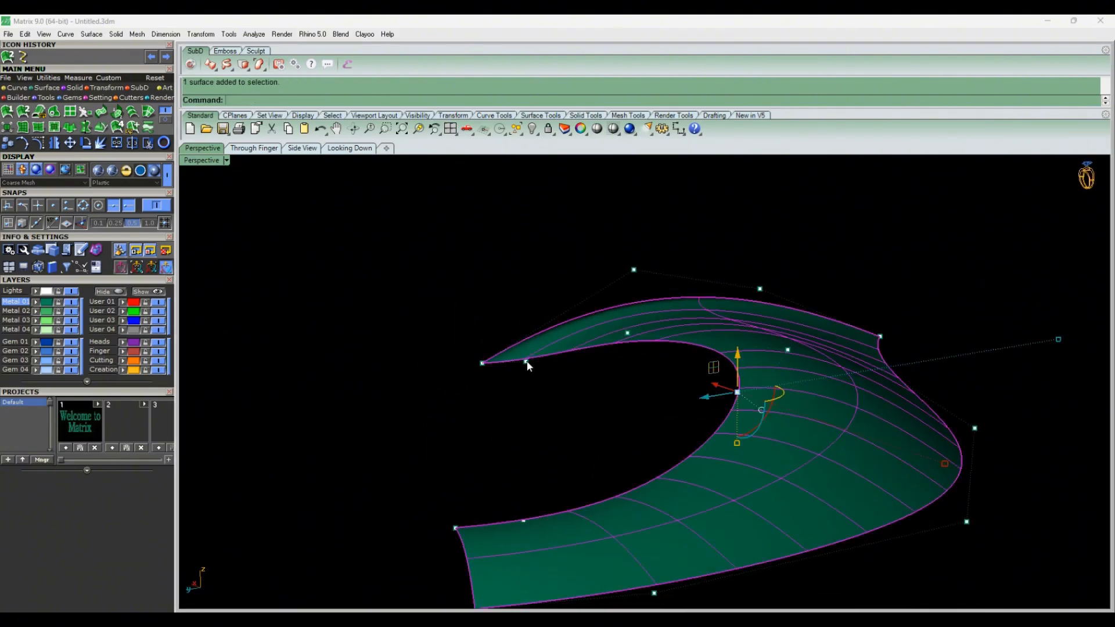
click(525, 364)
drag(526, 328, 526, 307)
right_drag(526, 306, 640, 307)
drag(464, 333, 464, 323)
Raise the next group of inner curve control points vertically to smooth the surface's inner rim.
drag(523, 308, 556, 373)
drag(544, 316, 546, 303)
click(592, 302)
right_drag(598, 311, 630, 371)
drag(630, 367, 656, 401)
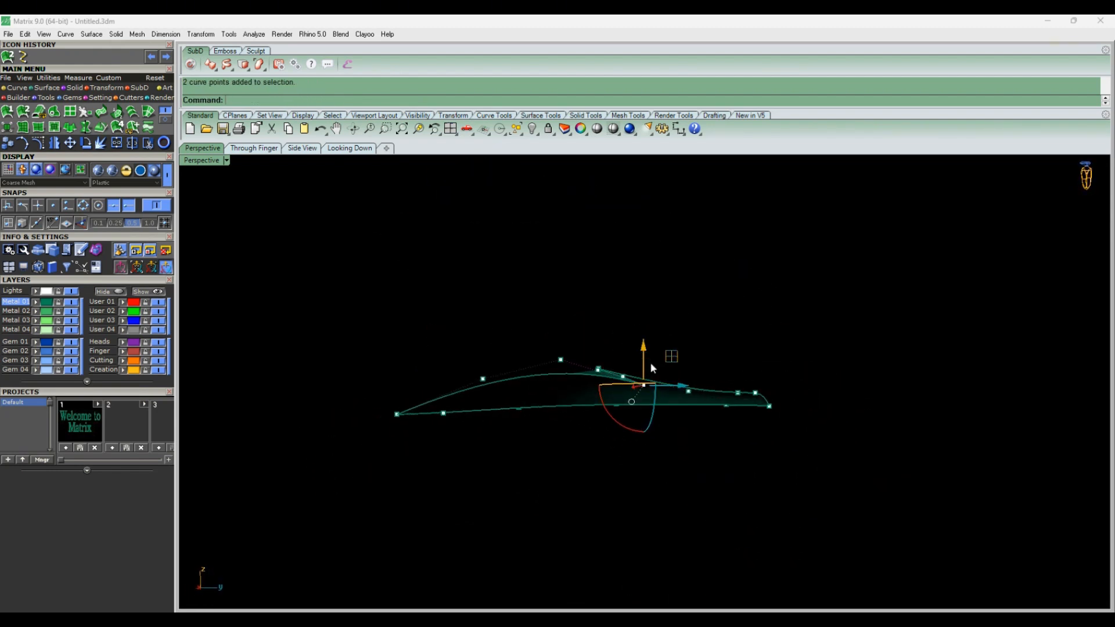
right_drag(635, 341, 549, 413)
Mirror a copy of the leaf surface about an angled line through its outer tip.
click(549, 414)
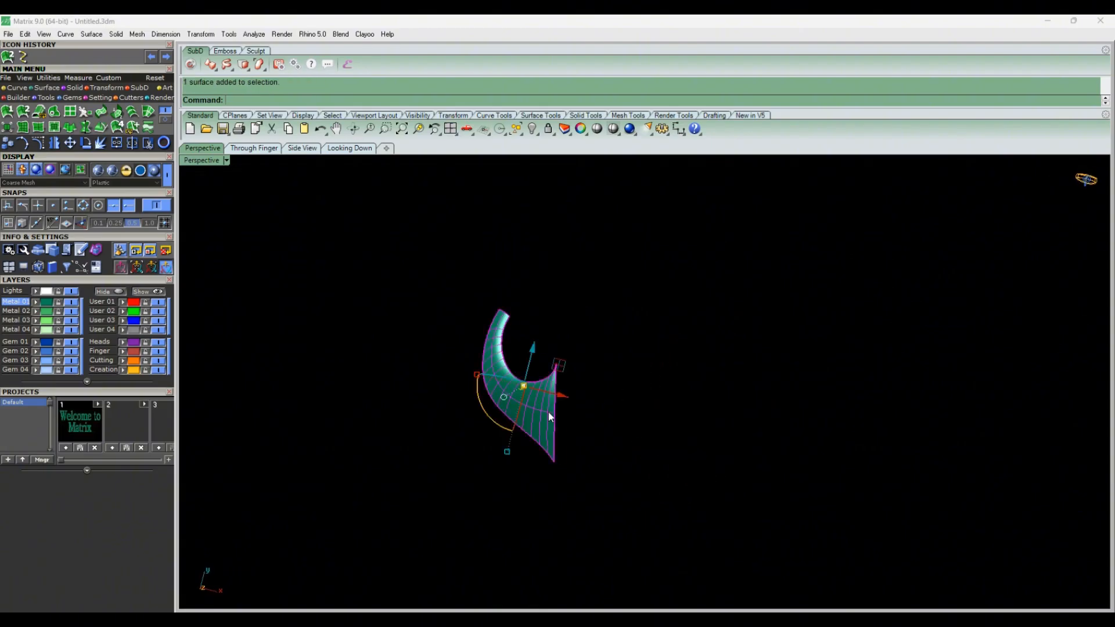
click(55, 143)
click(546, 463)
click(557, 573)
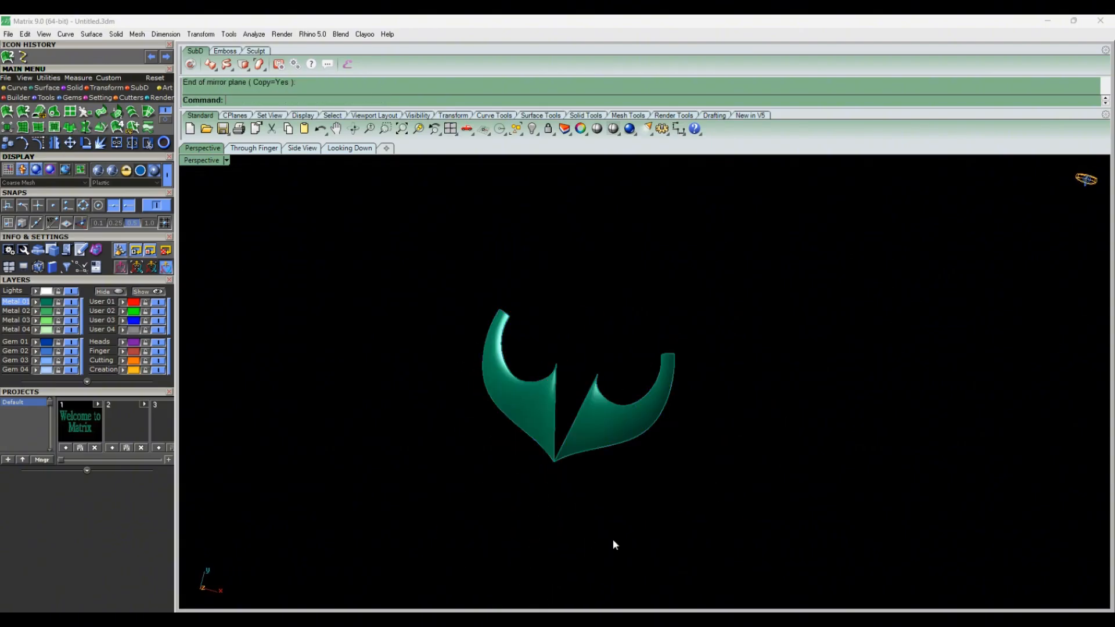
Draw an interpolated curve across the gap between the inner tips of the two mirrored surfaces.
click(349, 148)
scroll(530, 360, down, 4)
click(210, 149)
scroll(665, 357, up, 2)
shift+right_drag(665, 358, 488, 365)
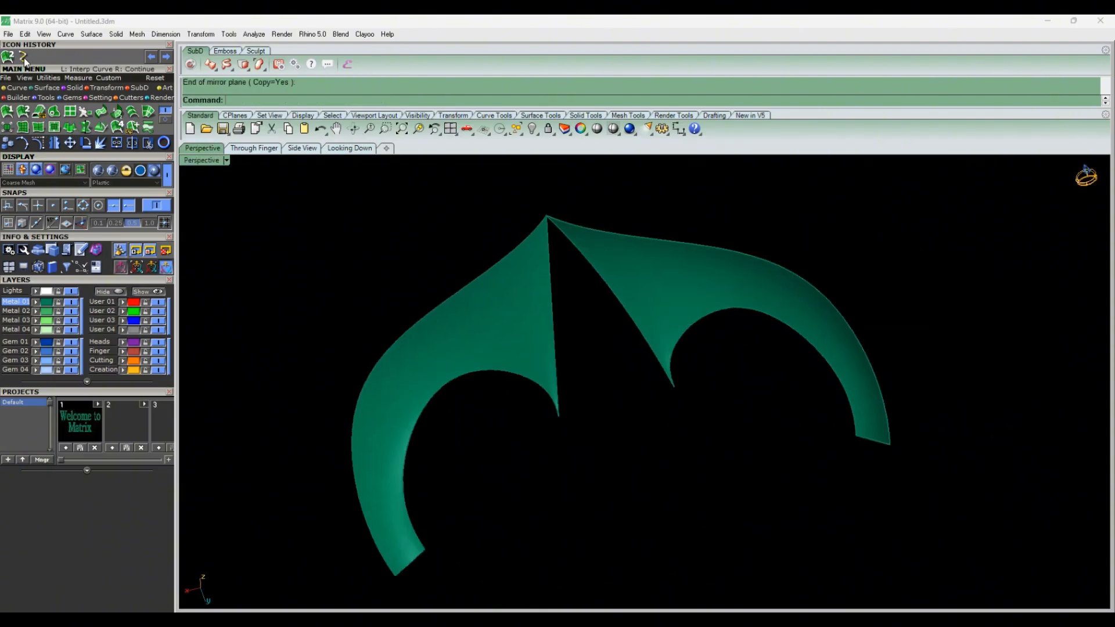
click(22, 57)
mouse_move(717, 417)
right_down()
mouse_move(654, 410)
mouse_move(619, 476)
mouse_move(630, 447)
right_up()
scroll(654, 409, up, 6)
click(675, 362)
click(444, 371)
right_click(459, 378)
click(573, 367)
click(627, 459)
Fill the central gap with a two-rail sweep, using the facing surface edges as rails and the connecting curve as cross section.
click(8, 54)
right_drag(590, 224, 607, 283)
click(610, 284)
click(656, 317)
click(478, 314)
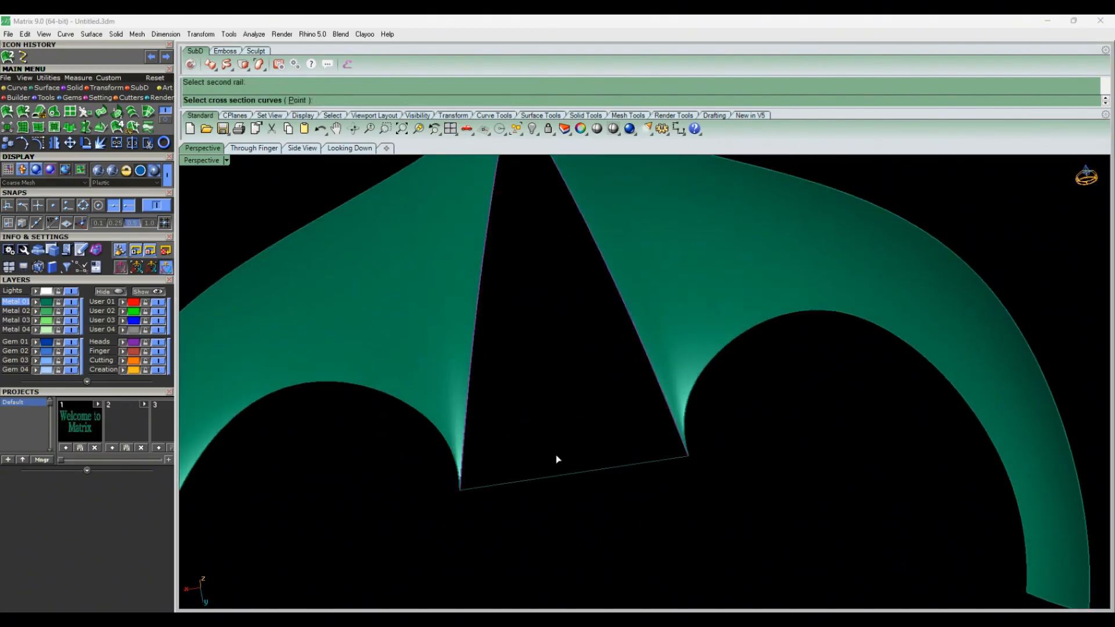
click(556, 476)
right_click(561, 504)
click(594, 418)
Show the control points of the gap's connecting curve and raise its two middle points to arch the central panel.
scroll(557, 401, down, 5)
right_drag(553, 386, 554, 372)
click(555, 381)
click(587, 413)
key(F10)
scroll(555, 378, up, 6)
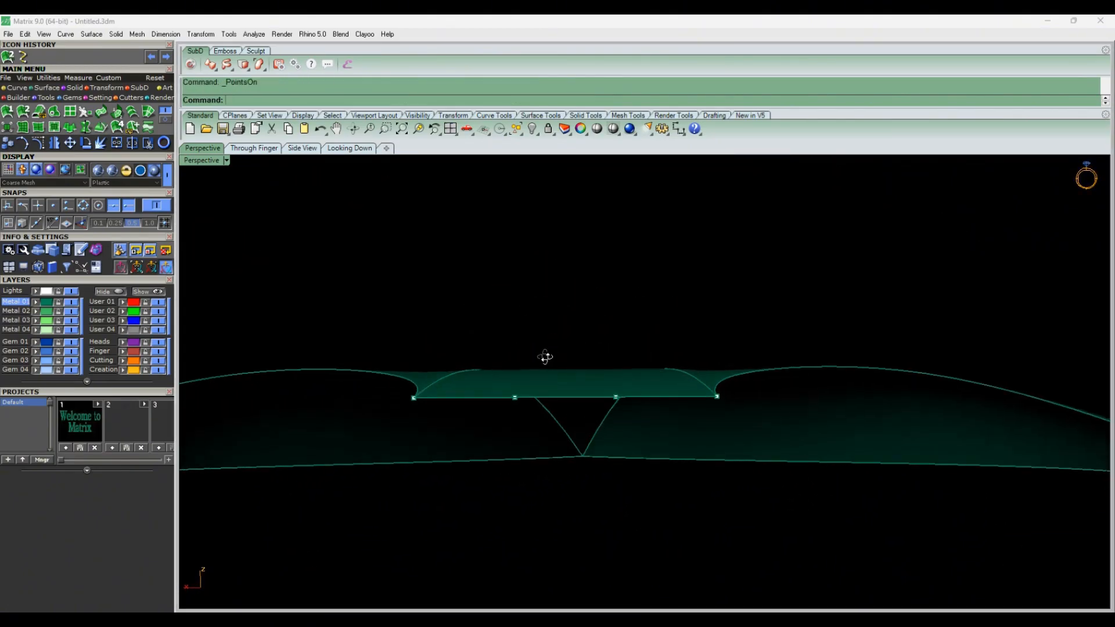
drag(498, 363, 628, 411)
drag(566, 339, 566, 337)
right_drag(566, 337, 567, 357)
click(668, 332)
right_drag(691, 342, 647, 356)
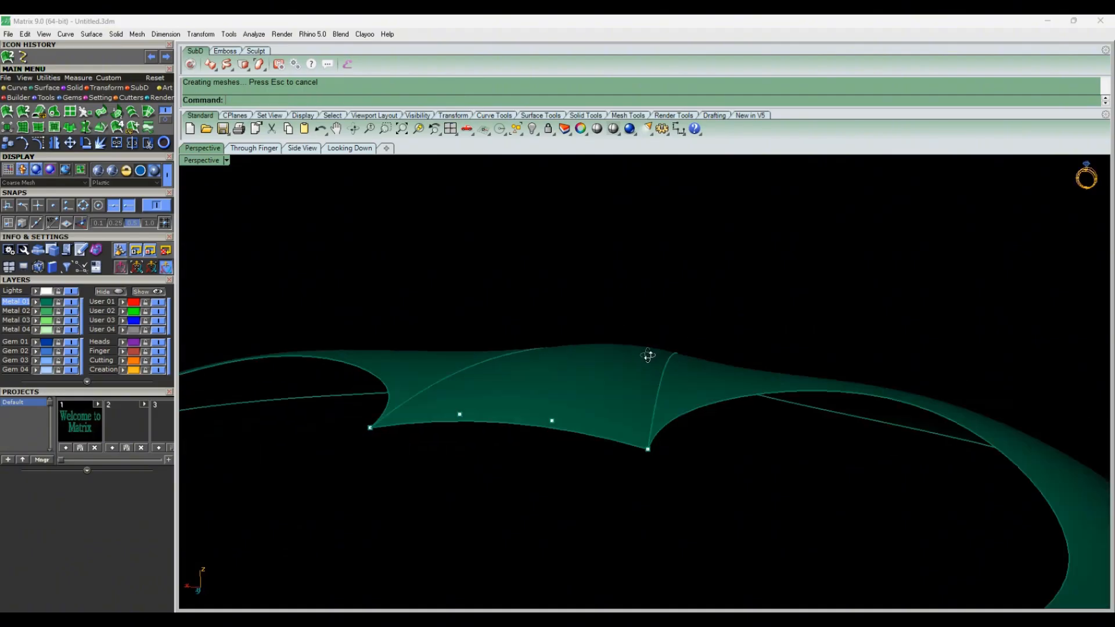
Show the side arch's control points and raise the middle point nearest the inner tip.
scroll(627, 372, down, 6)
right_drag(598, 394, 602, 325)
click(591, 369)
click(625, 401)
key(F10)
click(598, 353)
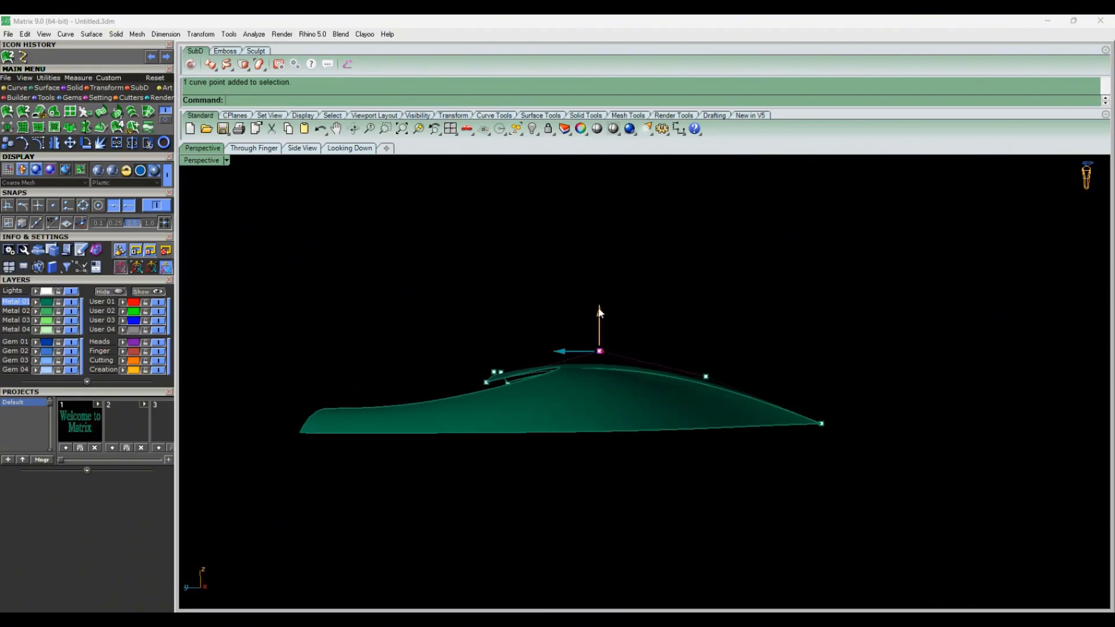
drag(600, 313, 600, 296)
mouse_move(600, 296)
right_down()
mouse_move(601, 309)
mouse_move(601, 295)
right_up()
drag(600, 294, 601, 291)
click(642, 325)
Show the inner curve's control points, undo the trial drag, set the gumball to Align to Object and nudge the bend point.
right_drag(615, 325, 619, 387)
click(704, 425)
key(F10)
click(680, 410)
right_drag(559, 323, 652, 385)
key(ctrl+z)
click(651, 399)
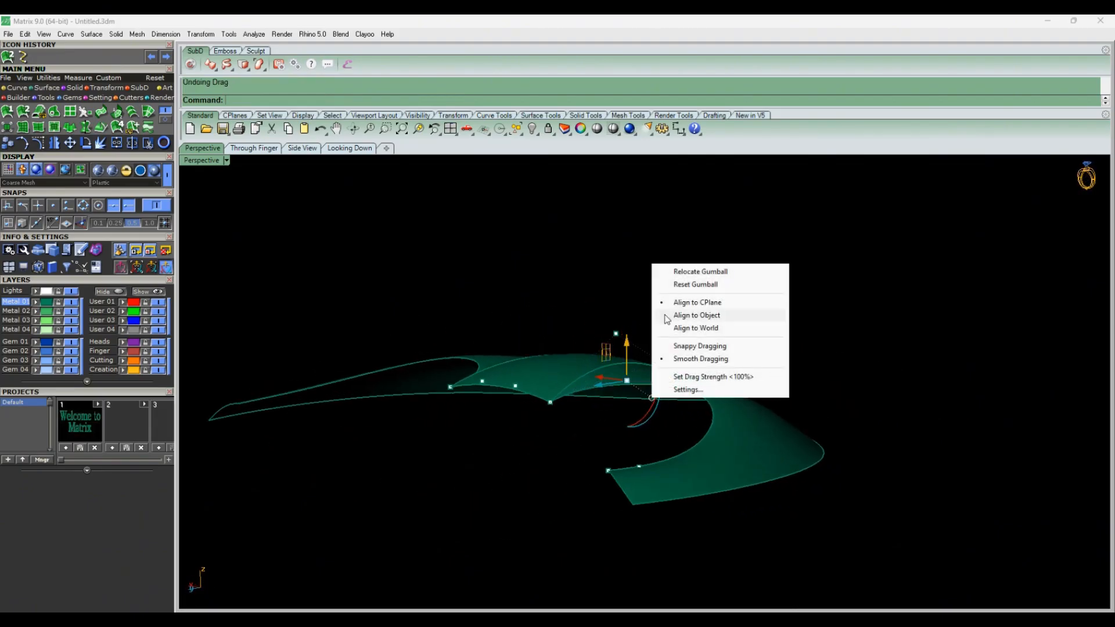
click(665, 317)
drag(633, 413, 634, 406)
Adjust the remaining inner curve control points around the bend and clear the points.
right_drag(634, 406, 536, 445)
click(541, 399)
right_drag(540, 398, 554, 399)
drag(554, 398, 558, 405)
right_drag(558, 405, 813, 369)
scroll(807, 366, up, 7)
drag(780, 363, 784, 432)
click(813, 384)
right_drag(819, 381, 755, 361)
drag(754, 350, 745, 406)
click(807, 342)
right_drag(808, 343, 781, 362)
scroll(727, 366, down, 5)
key(Escape)
In the Looking Down view, outline a pointed tip at the original arm's end with three interpolated curves joining its corners.
click(357, 150)
scroll(451, 290, down, 4)
right_drag(452, 325, 495, 406)
scroll(503, 358, up, 6)
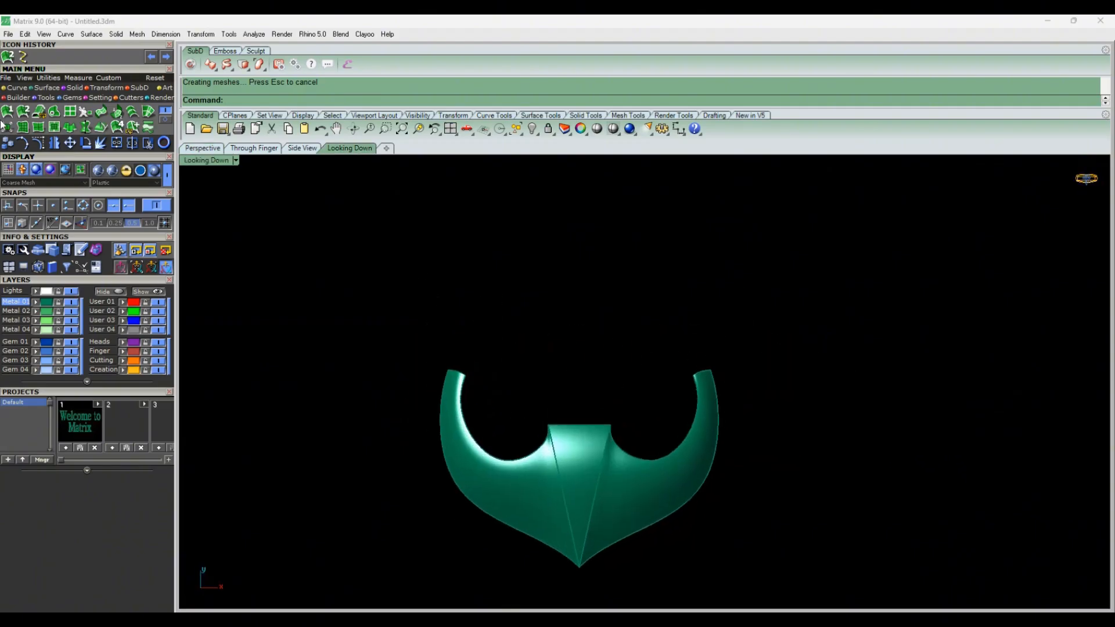
click(22, 56)
scroll(485, 383, up, 5)
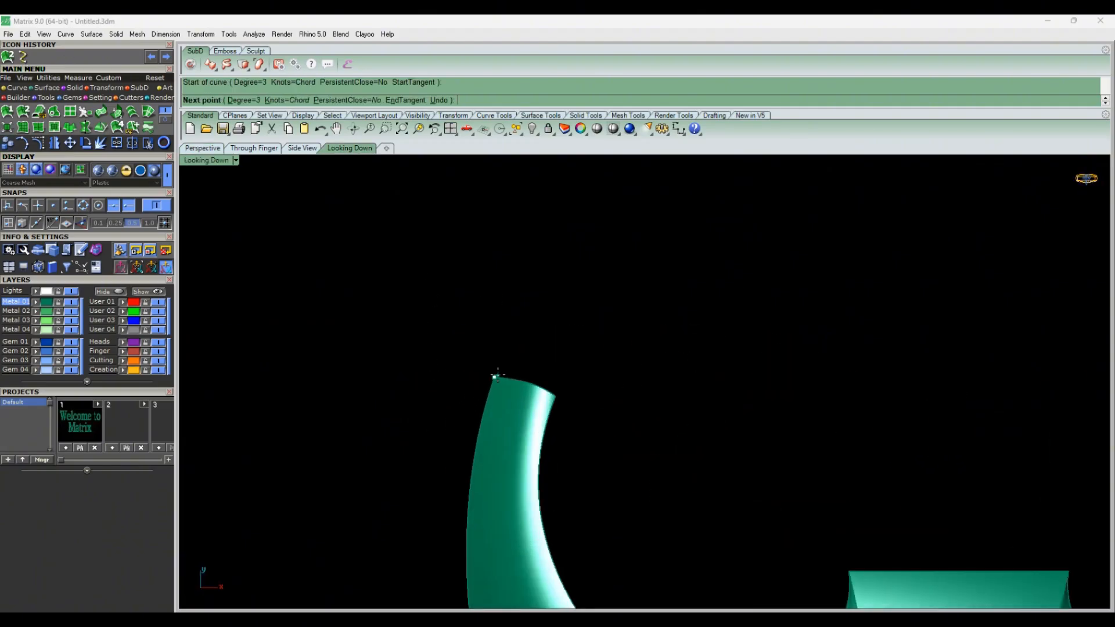
click(521, 342)
click(576, 323)
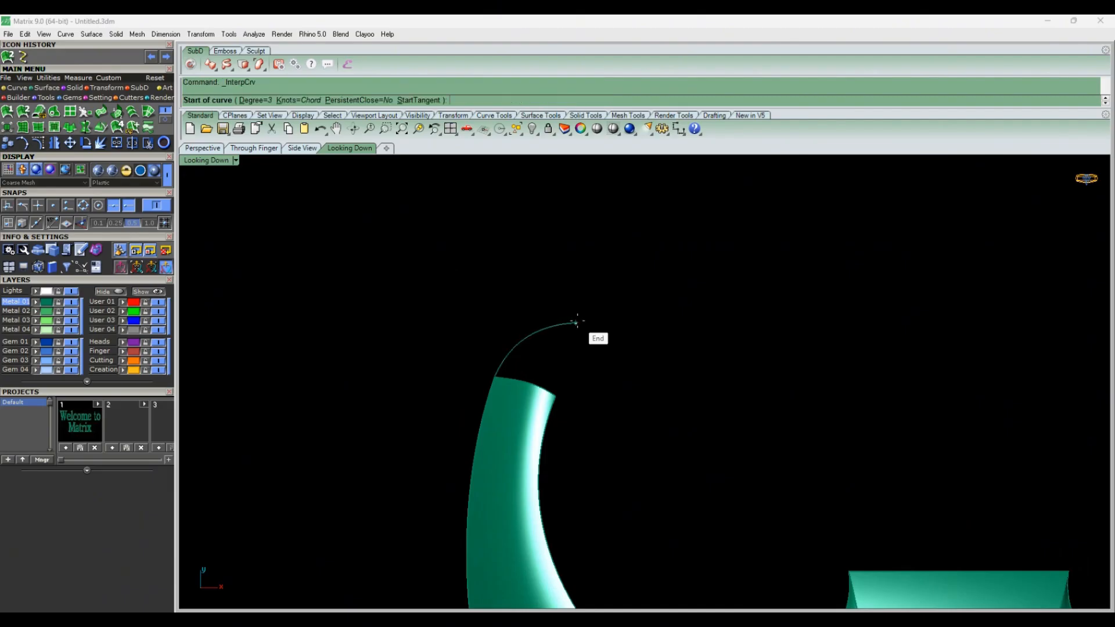
click(556, 397)
scroll(562, 409, up, 3)
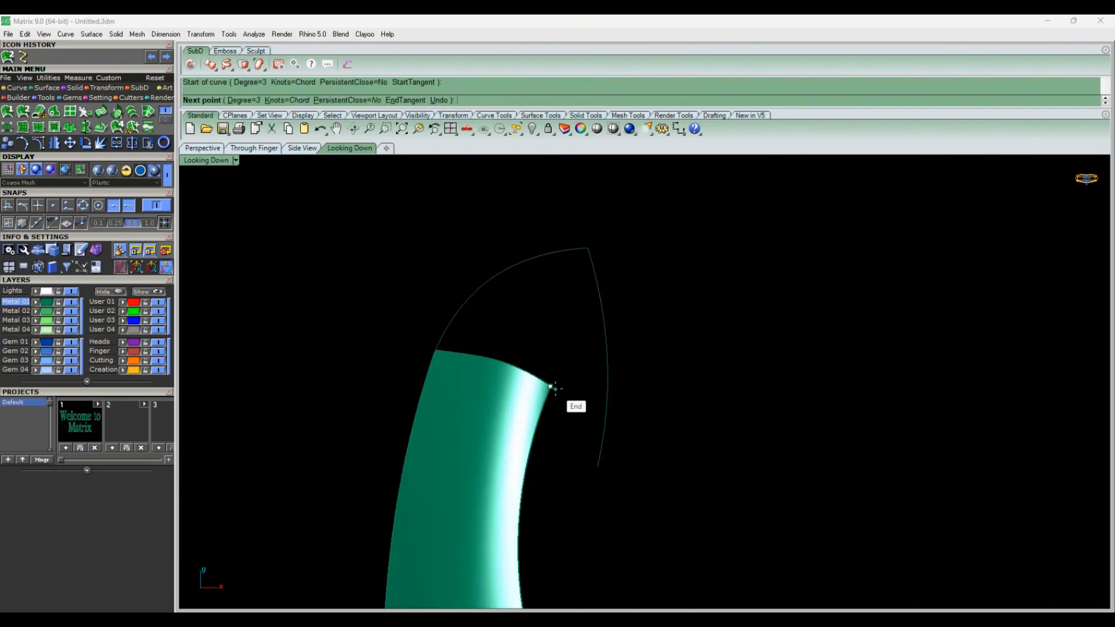
click(569, 409)
click(597, 465)
scroll(567, 372, down, 3)
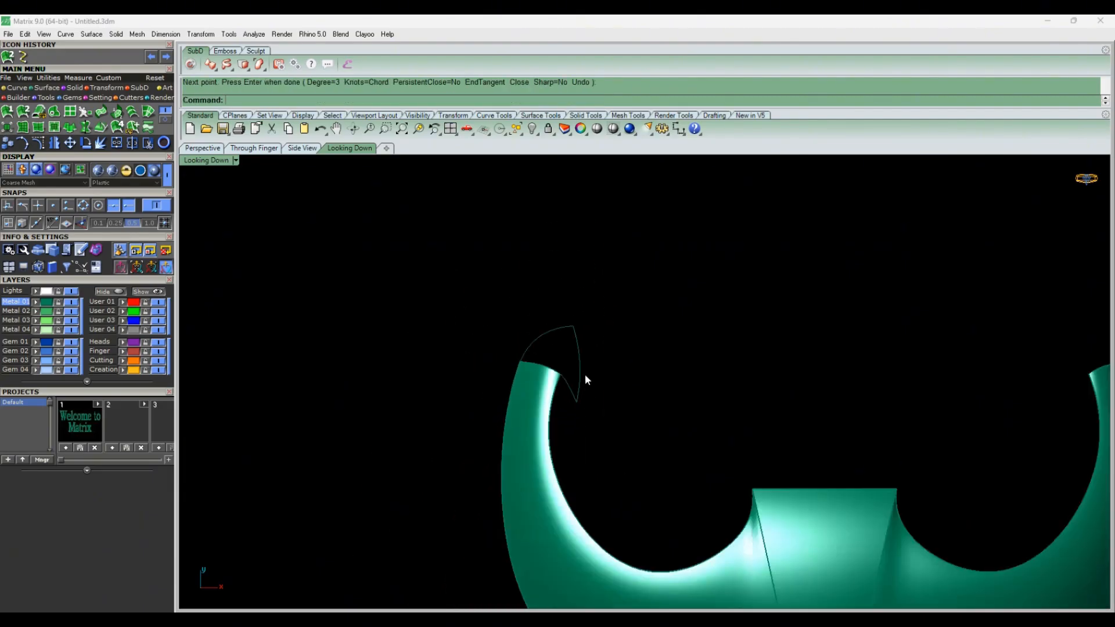
Adjust the control points of the tip outline's inner side curve and outer arc to refine their curvature.
click(583, 367)
scroll(585, 371, up, 2)
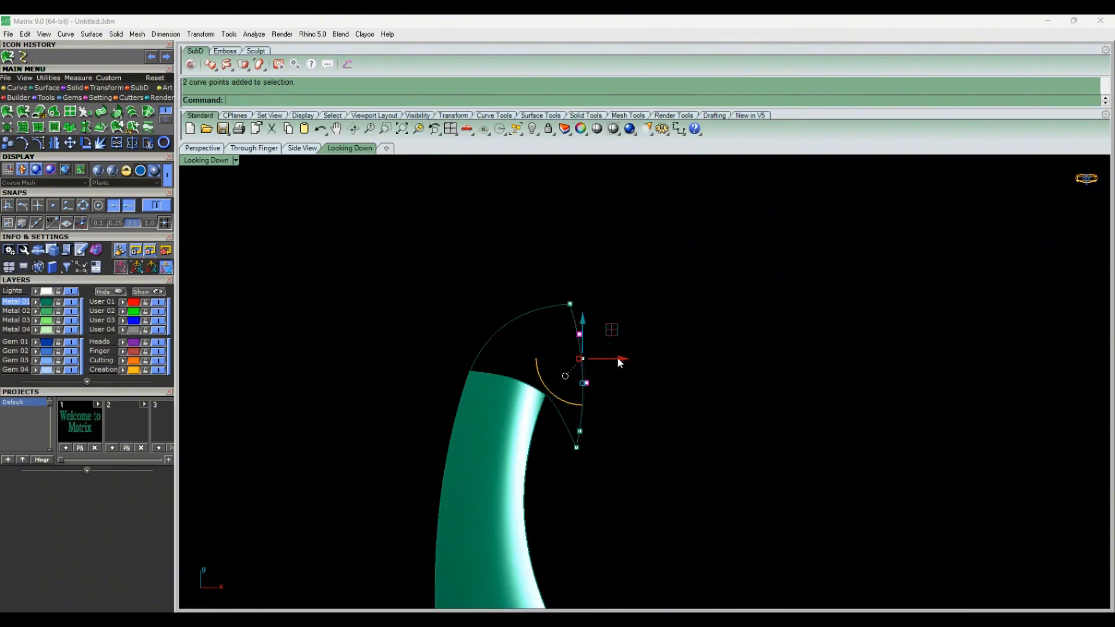
drag(618, 358, 615, 376)
click(530, 318)
key(F10)
scroll(502, 310, up, 2)
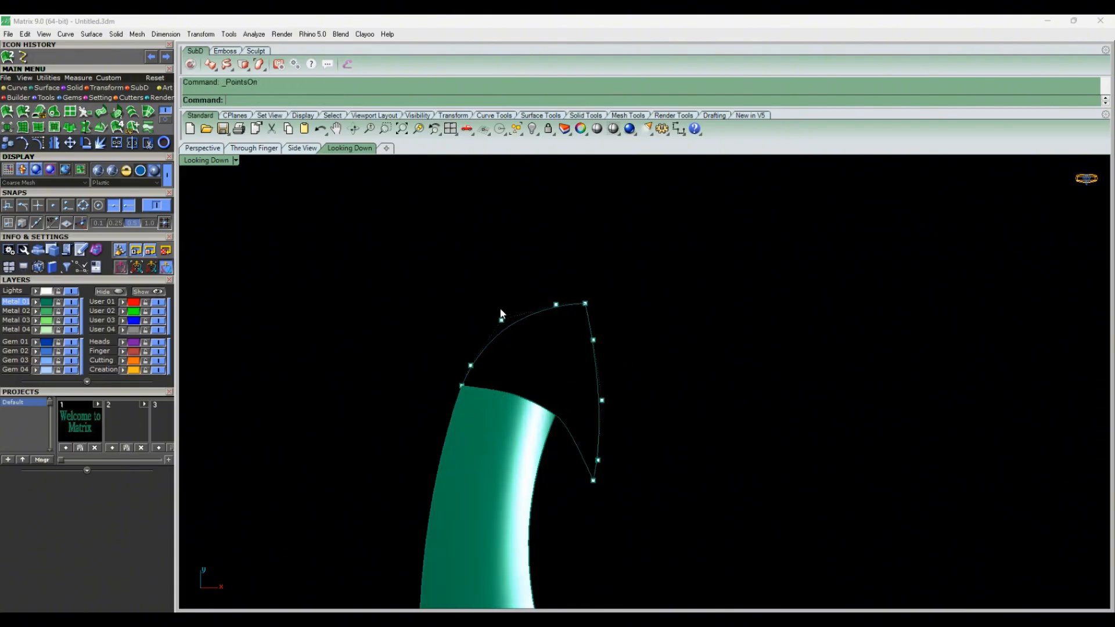
click(484, 338)
click(523, 256)
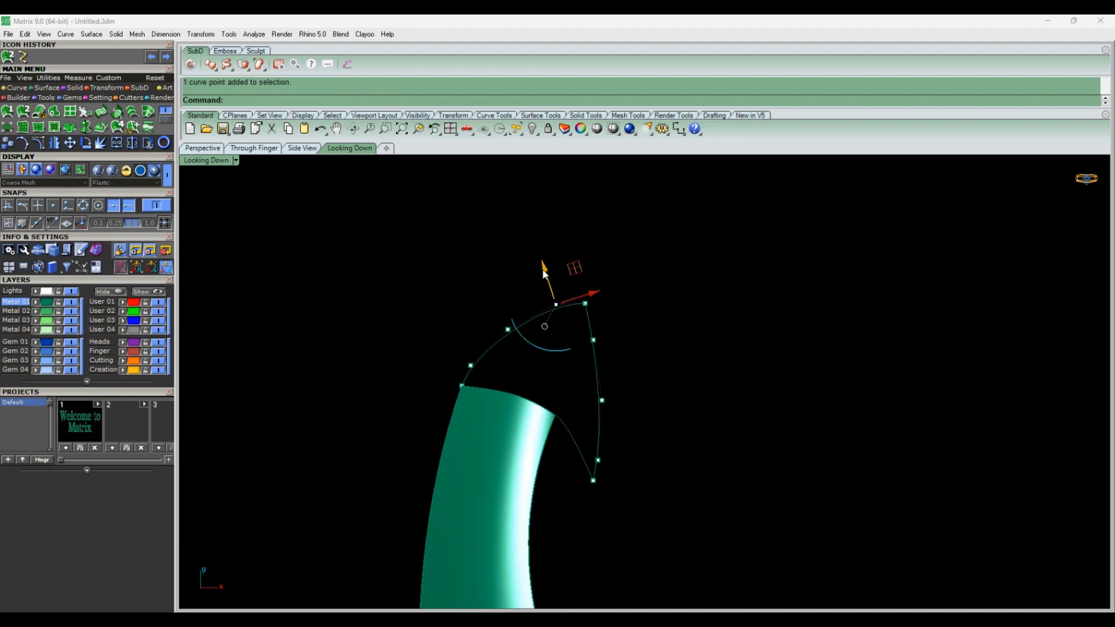
scroll(719, 423, down, 5)
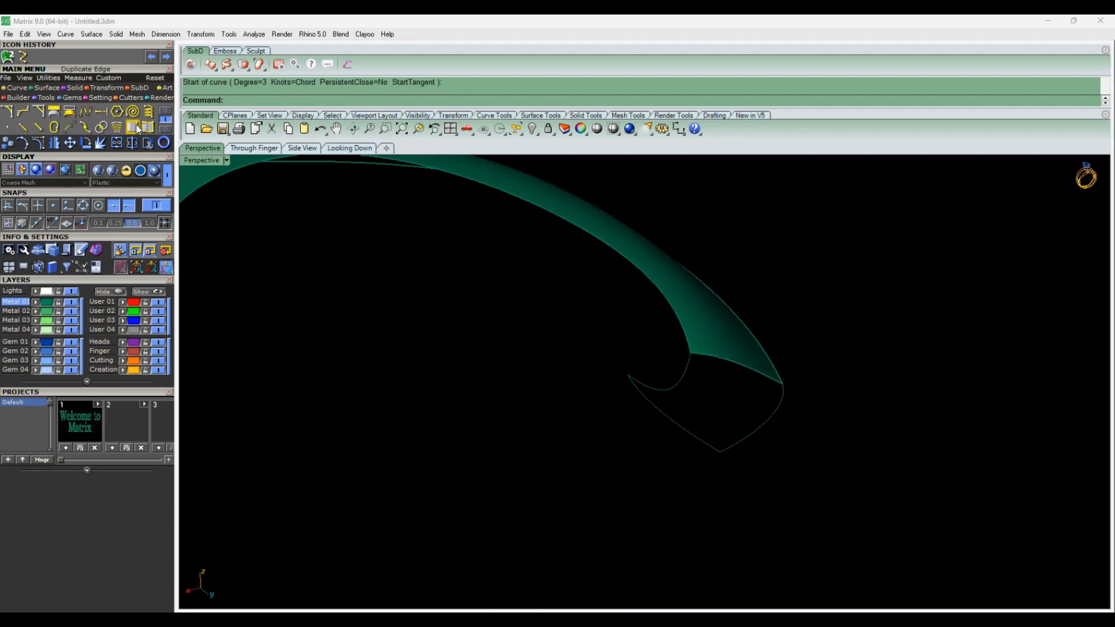
Duplicate the arm's end edge and rebuild the combined end curve with 6 points and degree 3, showing its points.
click(134, 128)
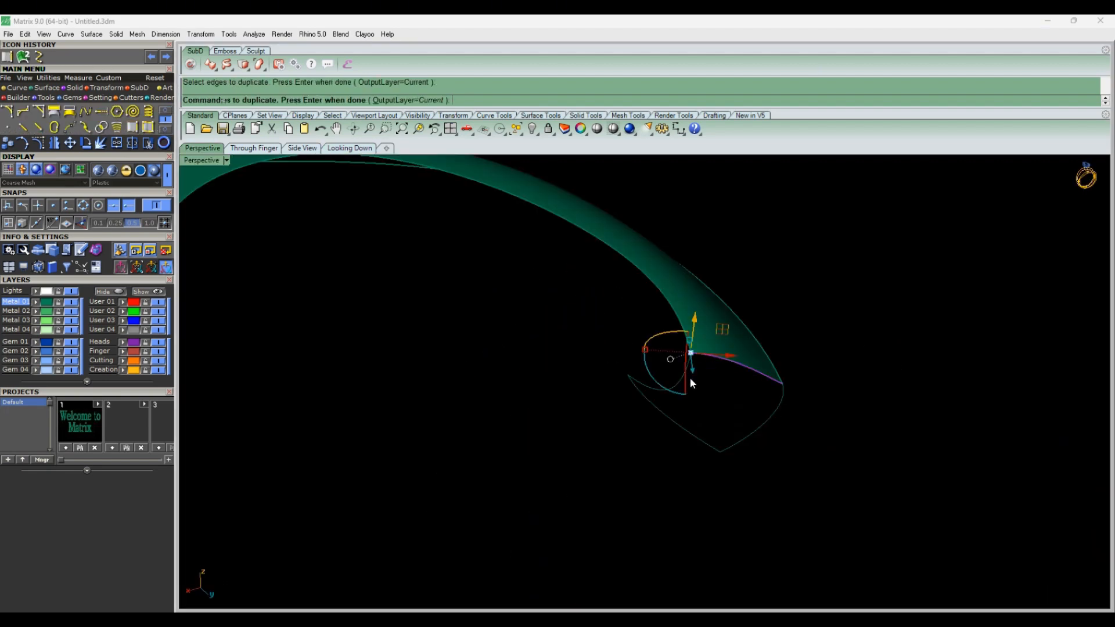
click(718, 363)
click(778, 391)
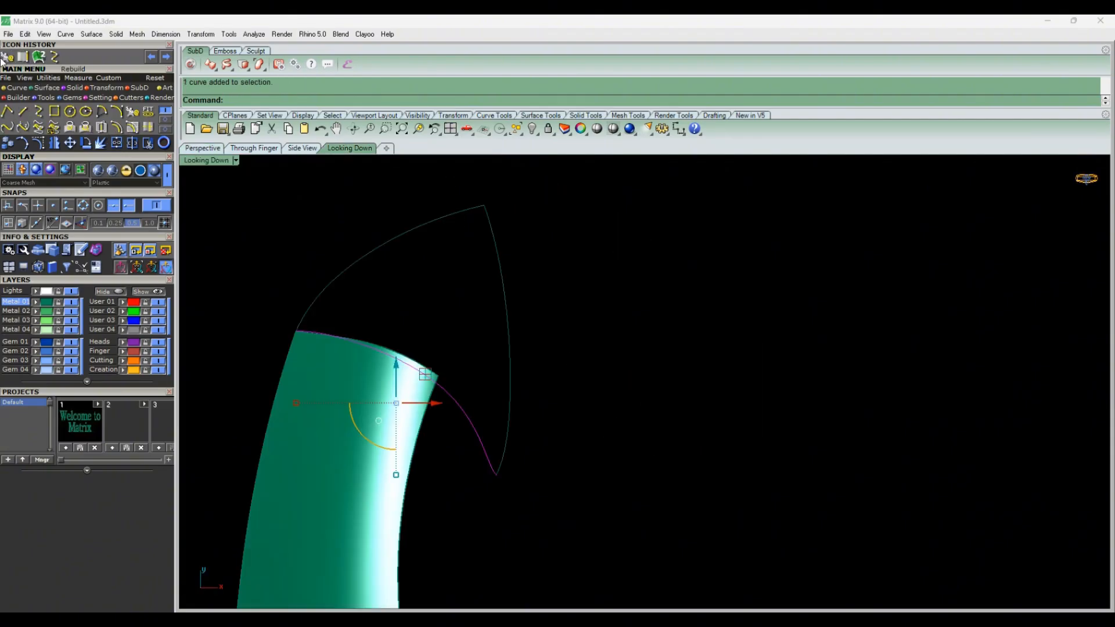
click(4, 58)
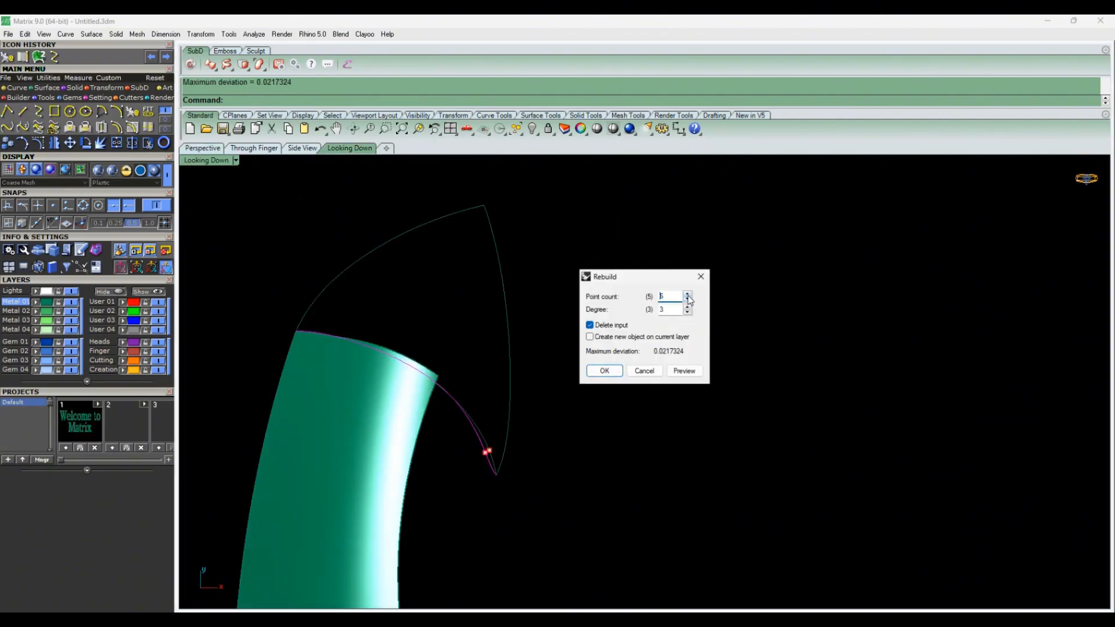
click(604, 370)
key(F10)
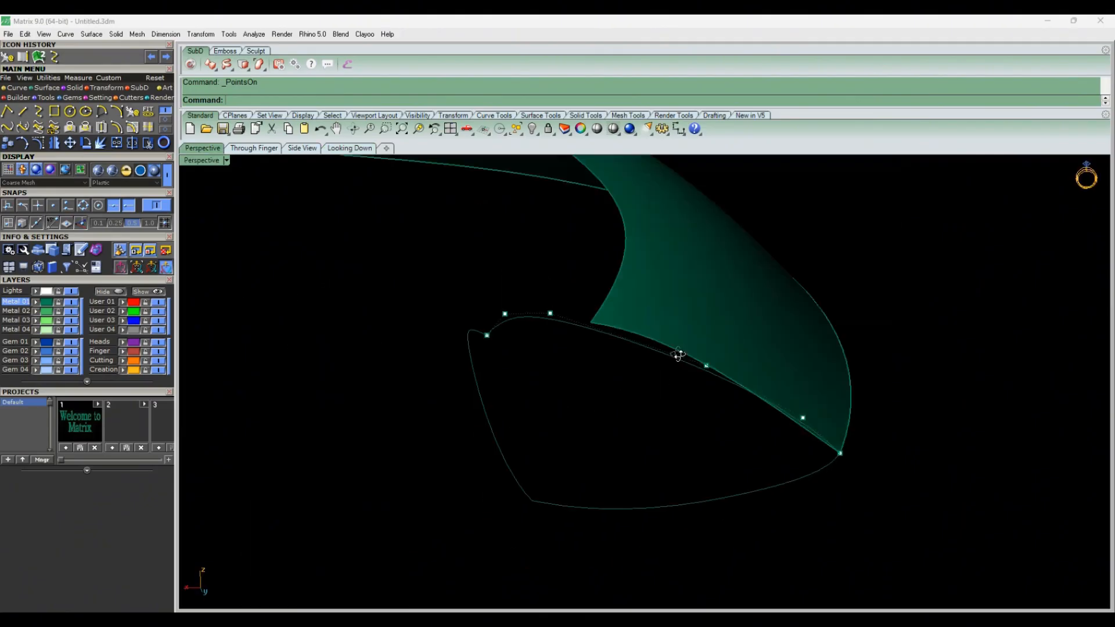
Reposition the control points at the hooked tip where the rebuilt end curve meets the side curve.
right_drag(678, 354, 750, 356)
drag(341, 420, 384, 372)
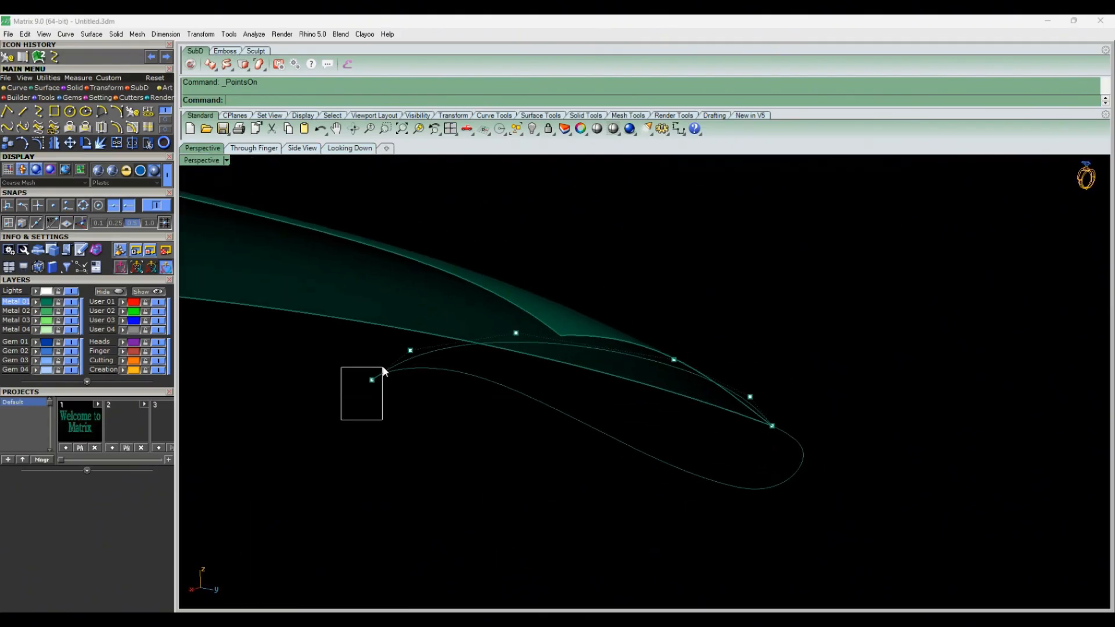
right_drag(666, 446, 345, 443)
drag(397, 383, 438, 446)
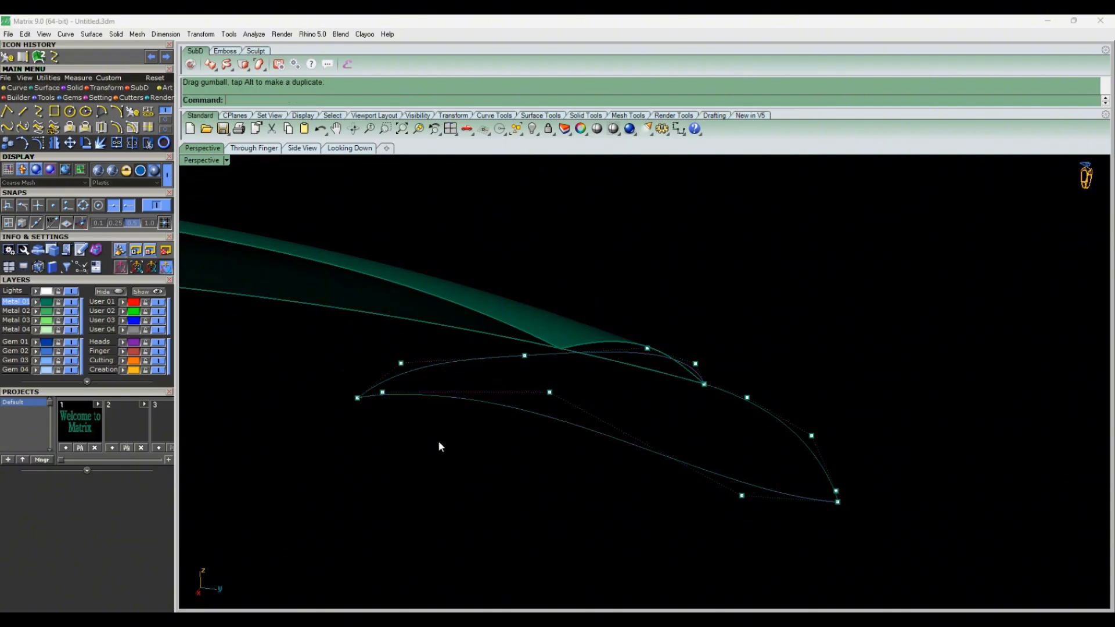
drag(411, 357, 412, 358)
Raise the rebuilt end curve's middle control points so it follows the arched end of the arm.
click(504, 468)
right_drag(504, 482, 451, 506)
click(523, 324)
right_drag(524, 343, 524, 303)
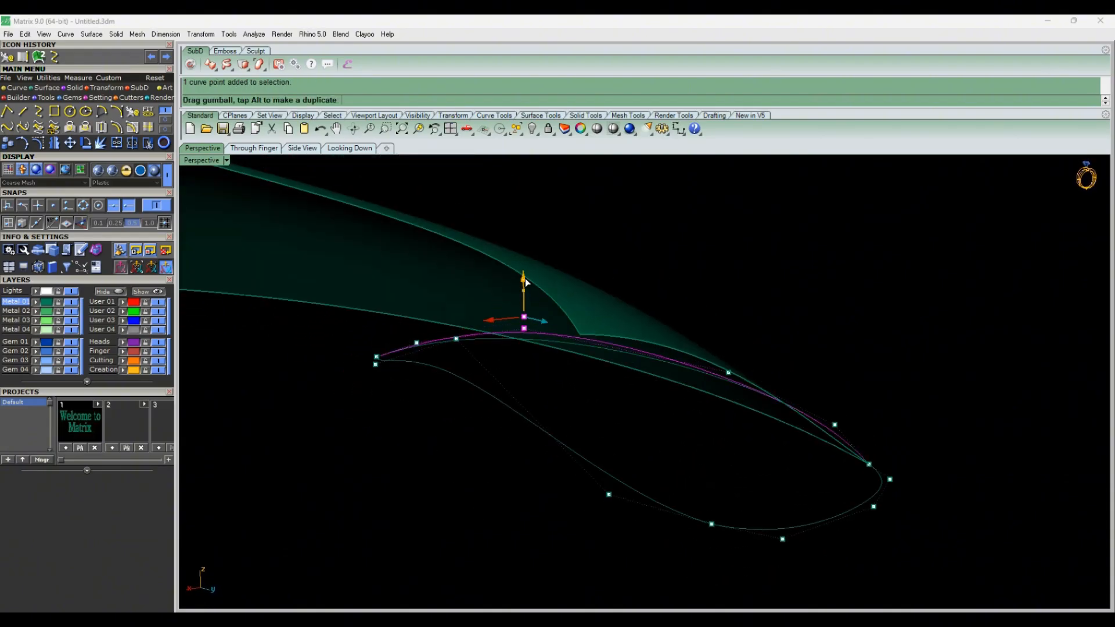
drag(525, 283, 525, 264)
right_drag(722, 413, 702, 378)
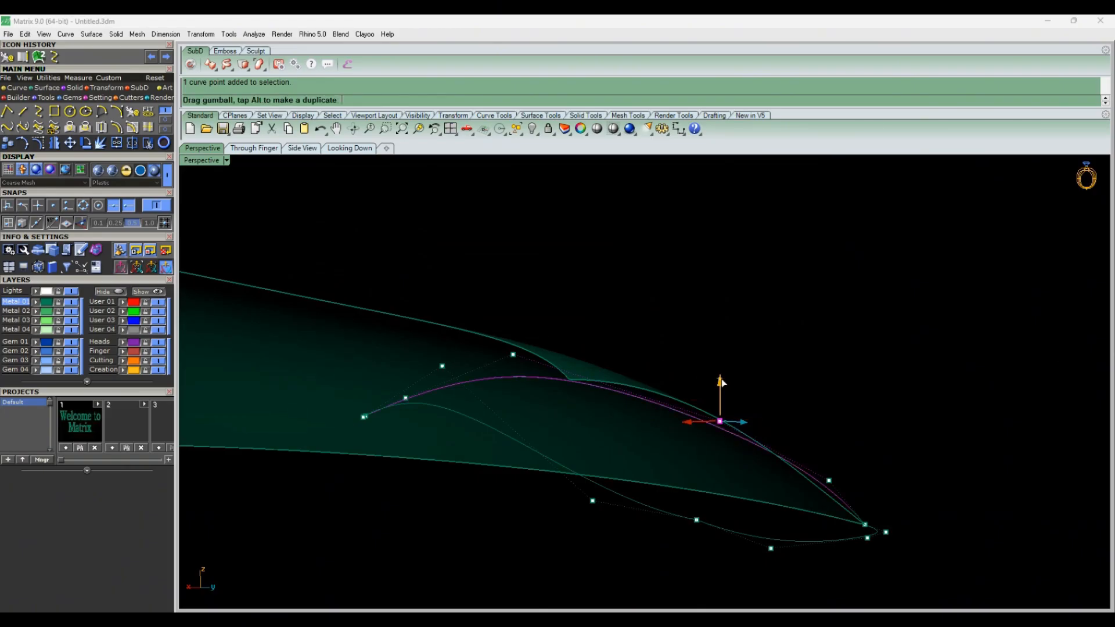
Raise the side curve's control points between the hooked tip and the outline's sharp corner.
right_drag(463, 402, 348, 437)
click(349, 434)
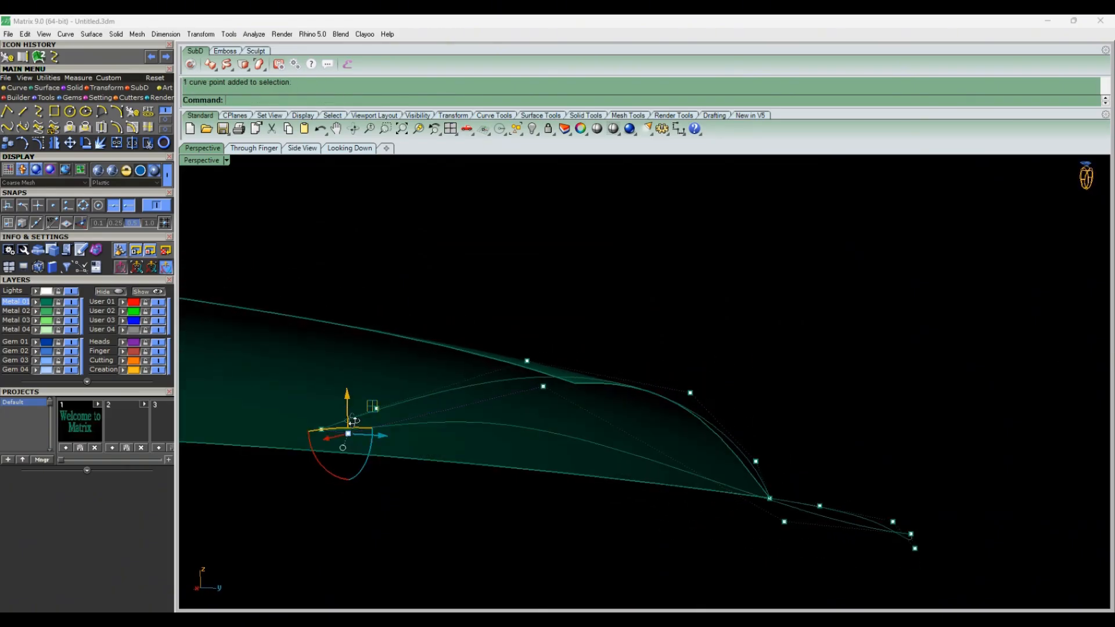
right_drag(416, 462, 600, 402)
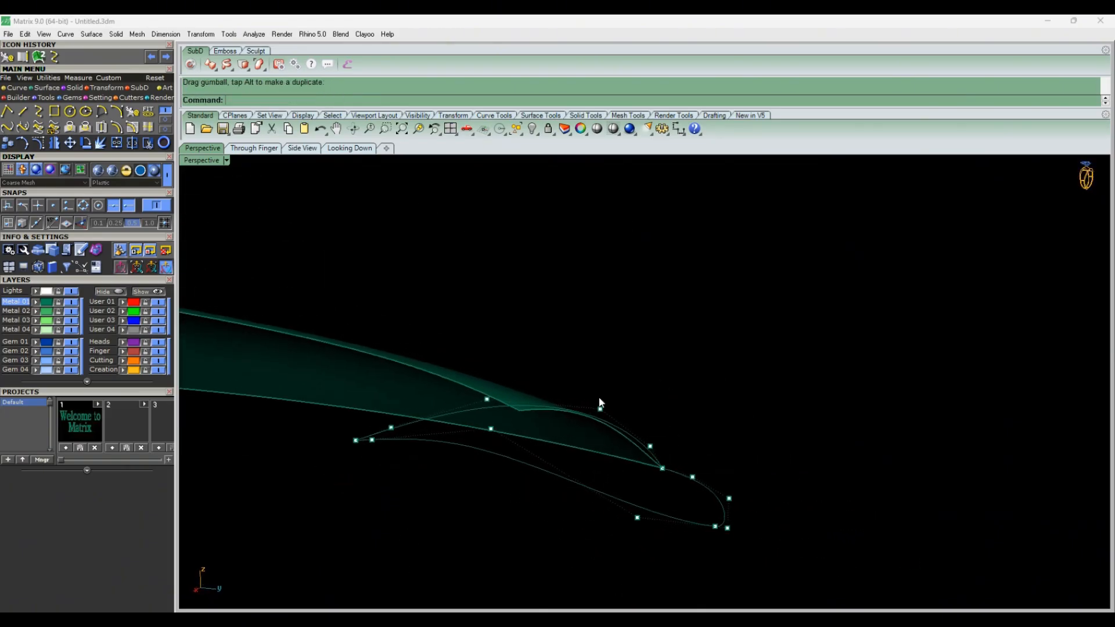
drag(653, 453, 654, 448)
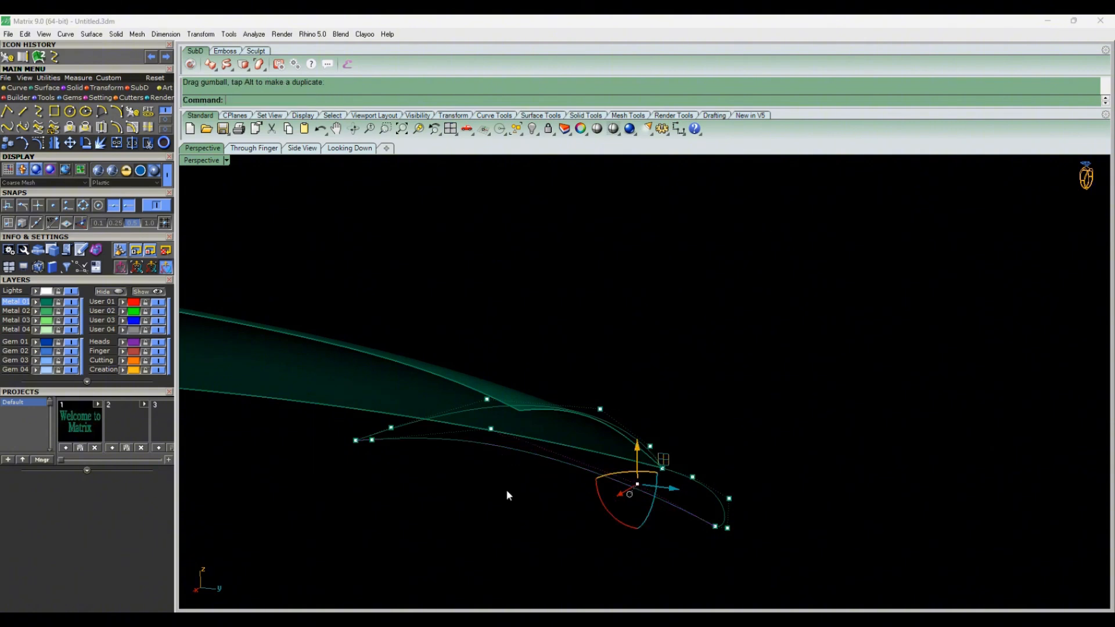
click(507, 492)
Raise the outer arc's control point beside the outline's sharp corner.
right_drag(508, 492, 504, 466)
click(543, 509)
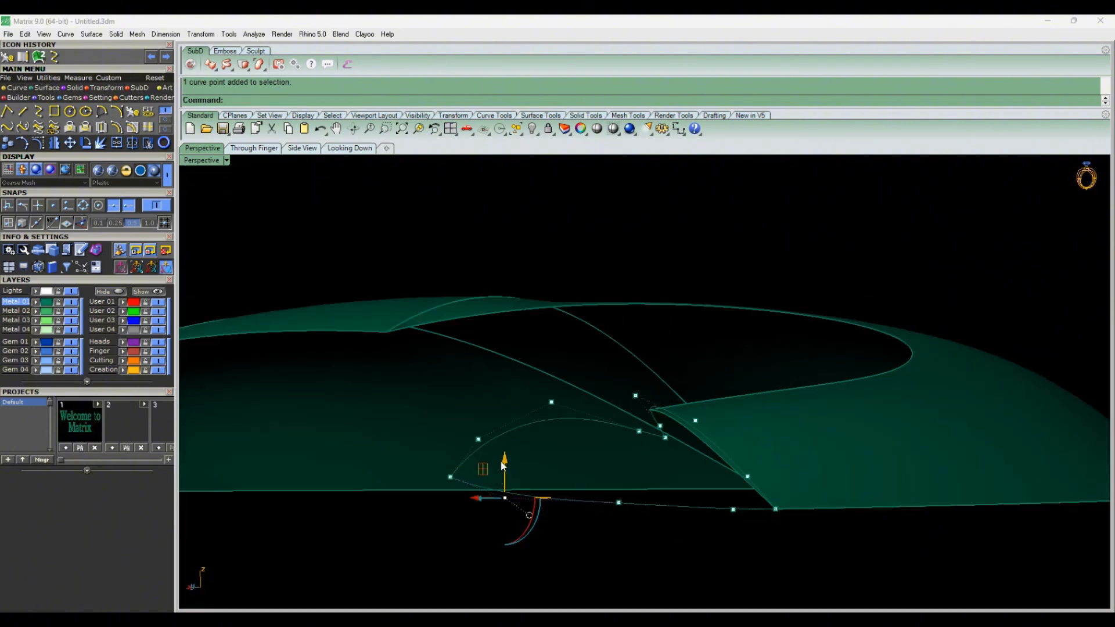
drag(507, 448, 507, 448)
scroll(574, 504, down, 4)
right_drag(573, 503, 482, 503)
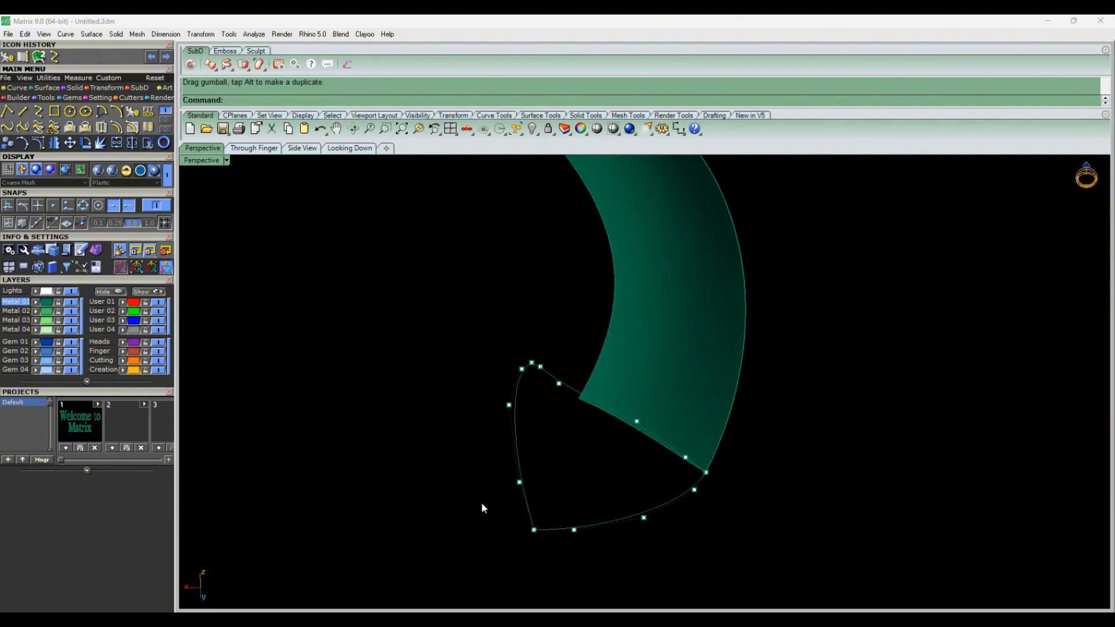
Create a two-rail sweep surface from the tip outline curves with cross sections not simplified.
click(23, 56)
right_drag(624, 343, 629, 401)
click(631, 499)
right_click(558, 356)
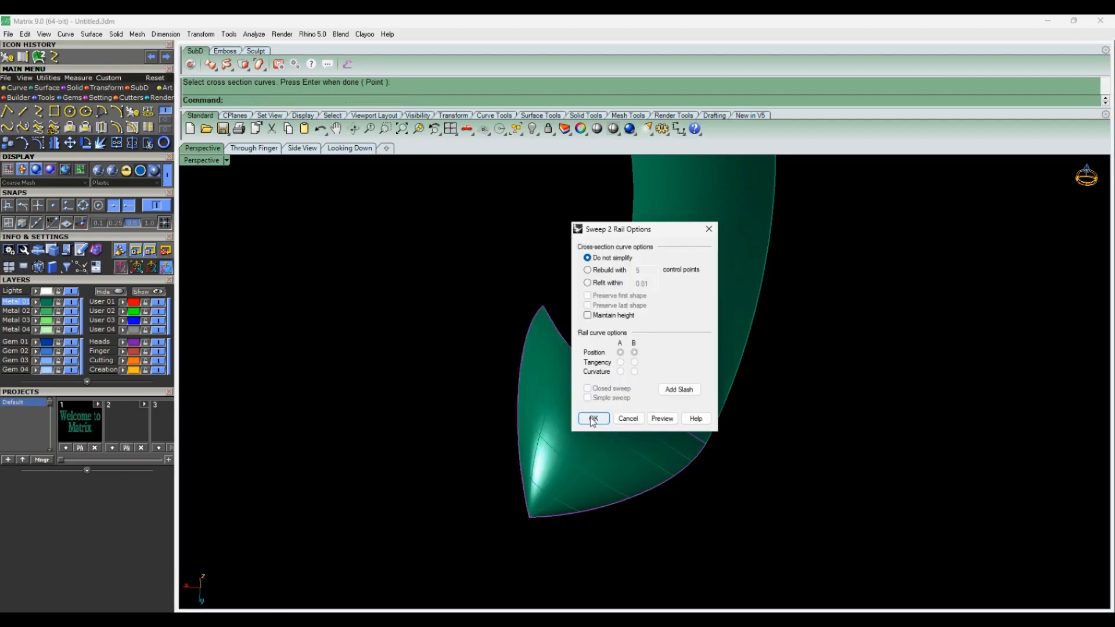
click(592, 420)
Mirror the pointed tip surface about the vertical centre axis through the origin (0) onto the opposite arm.
right_drag(546, 447, 639, 567)
key(F1)
scroll(491, 387, down, 8)
right_drag(508, 421, 487, 377)
click(472, 332)
scroll(418, 287, up, 5)
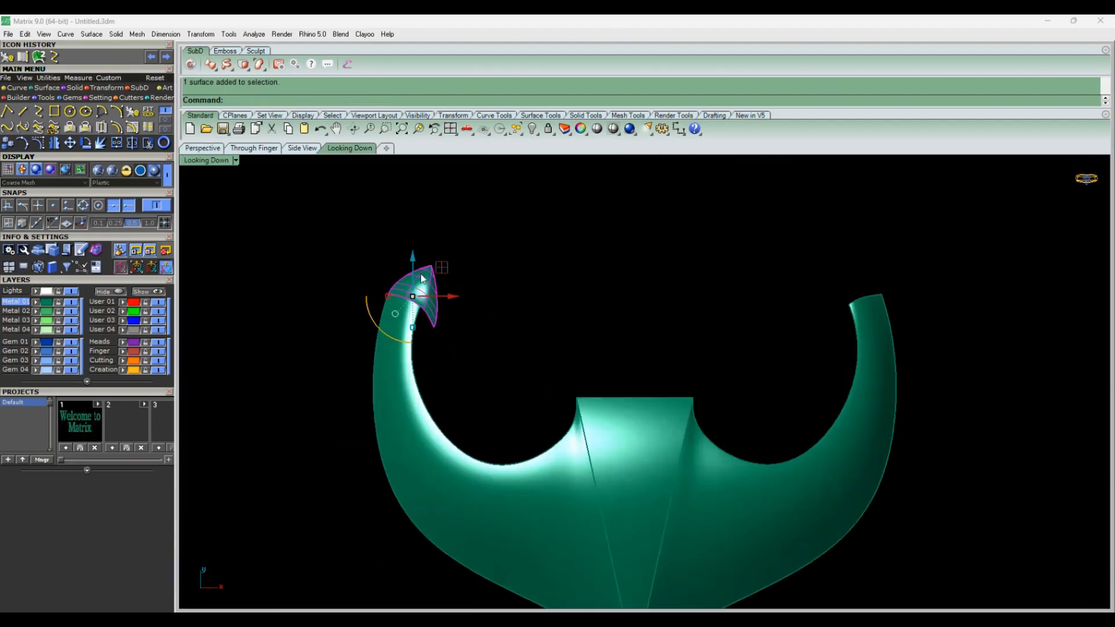
scroll(391, 308, down, 3)
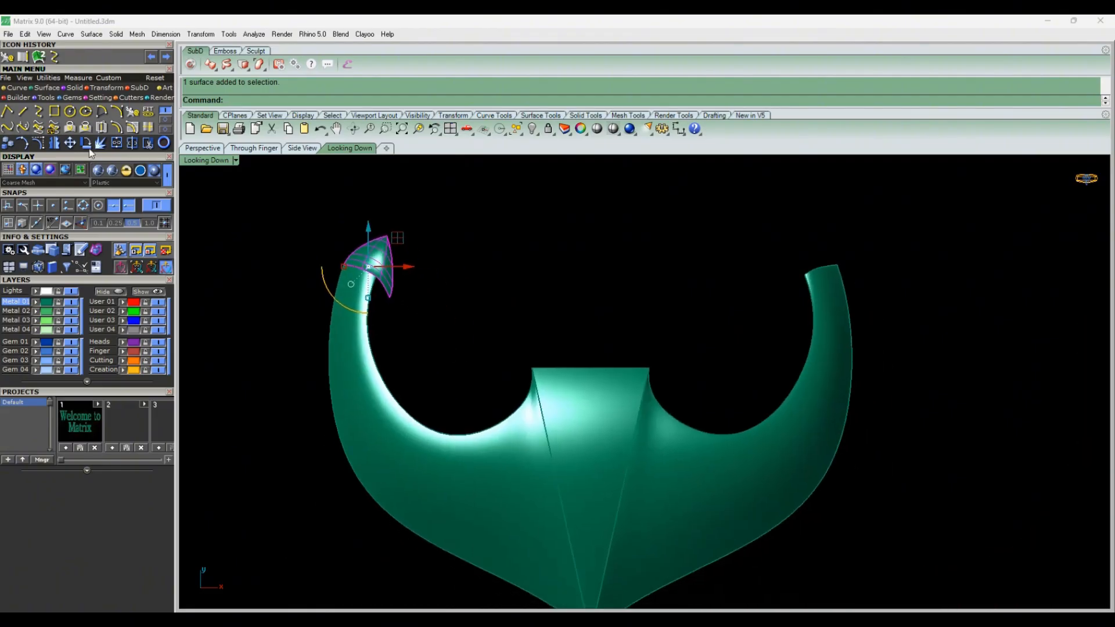
text(0)
key(Return)
right_drag(610, 308, 580, 316)
shift+click(578, 287)
scroll(533, 325, down, 4)
click(368, 240)
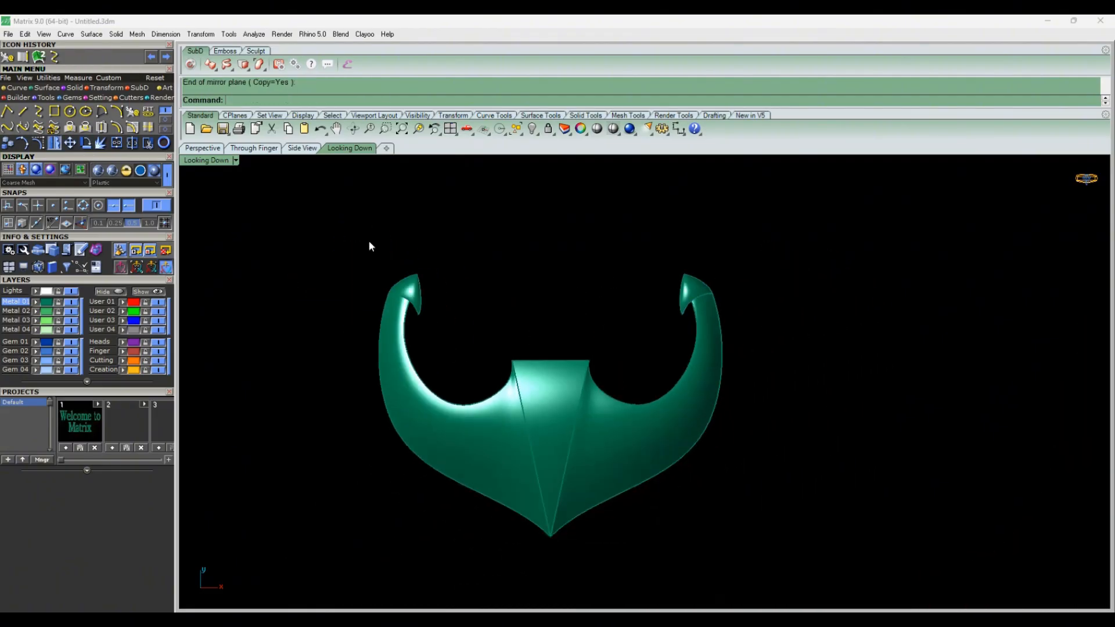
Draw a straight line from the origin (0) up along the body's centre axis, extending well beyond its flat end.
scroll(663, 385, down, 4)
key(ctrl+z)
right_drag(839, 438, 836, 513)
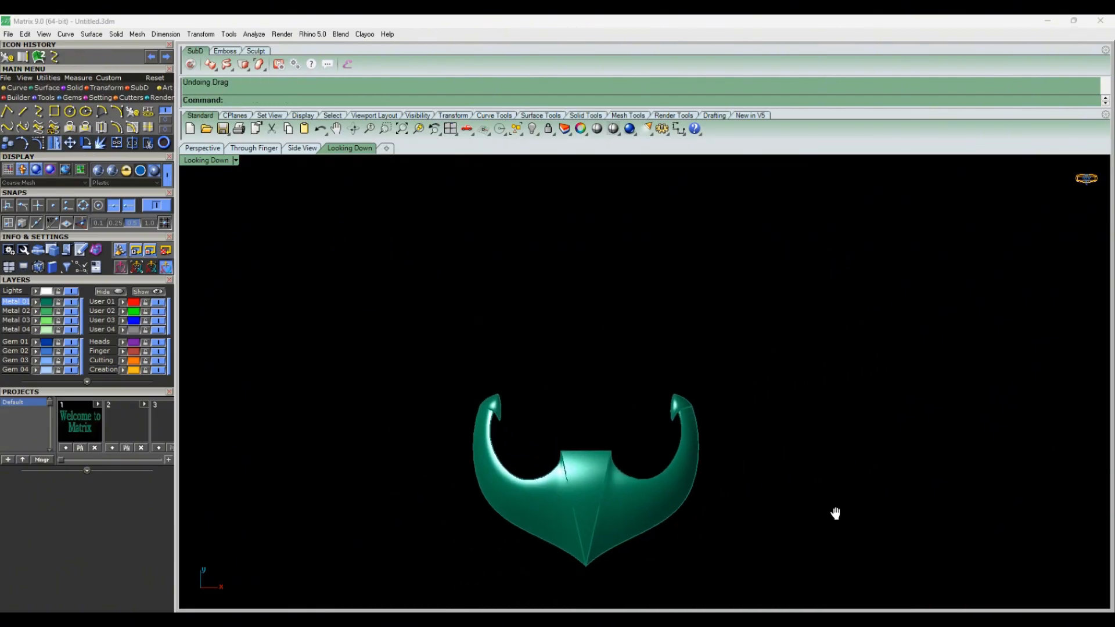
click(23, 111)
text(0)
key(Return)
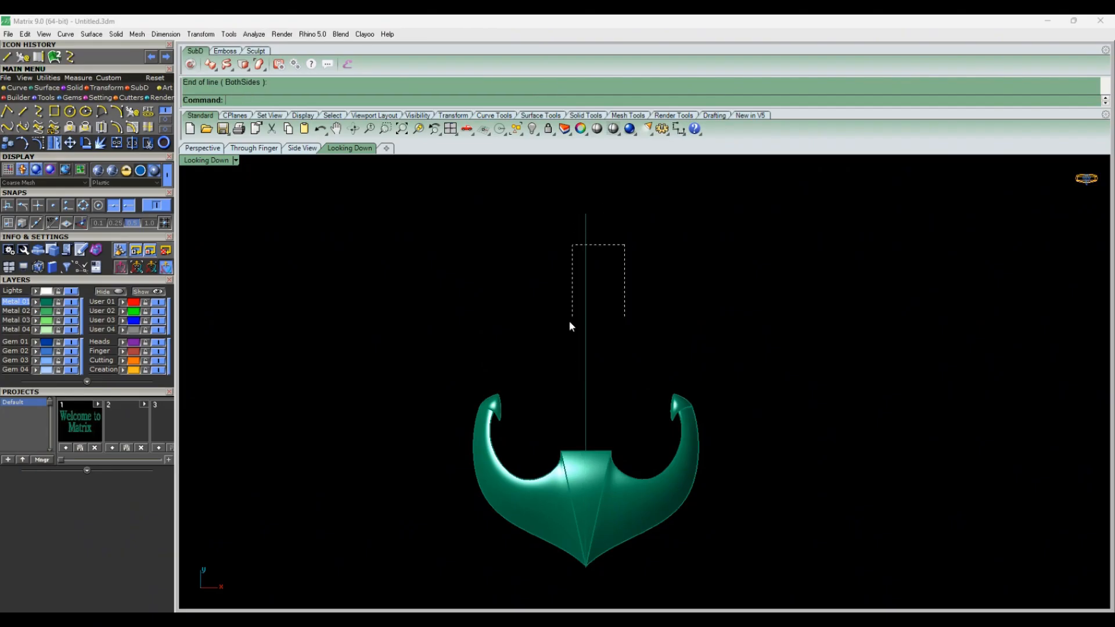
Shift the centre line sideways to near one corner of the body's flat end and mirror it about the centre axis through the origin.
click(569, 326)
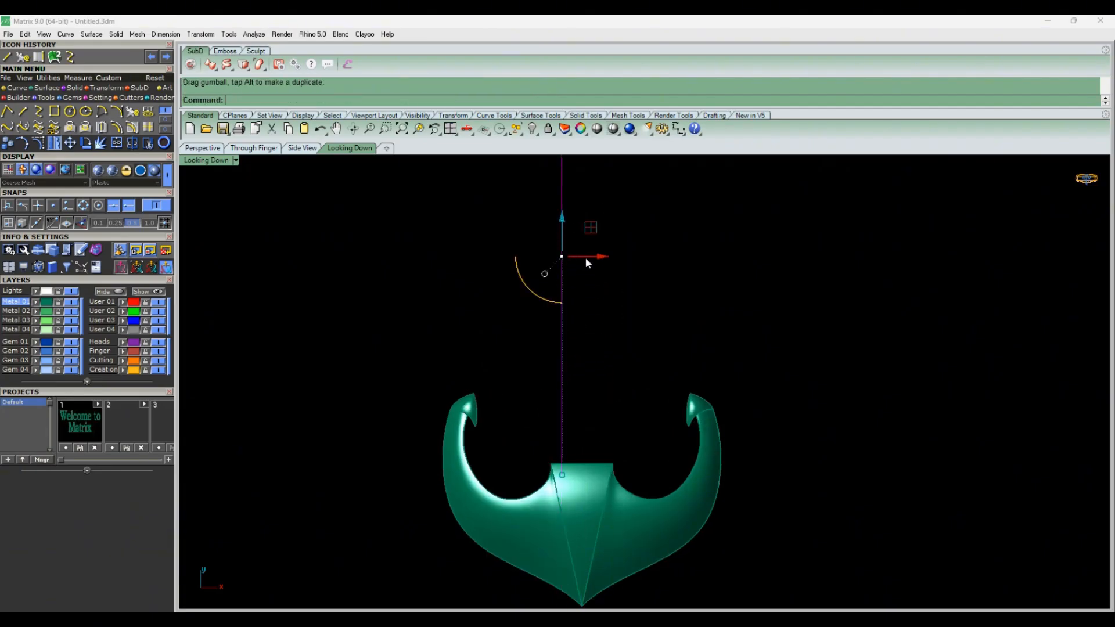
drag(595, 256, 593, 262)
scroll(555, 432, down, 8)
text(0)
key(Return)
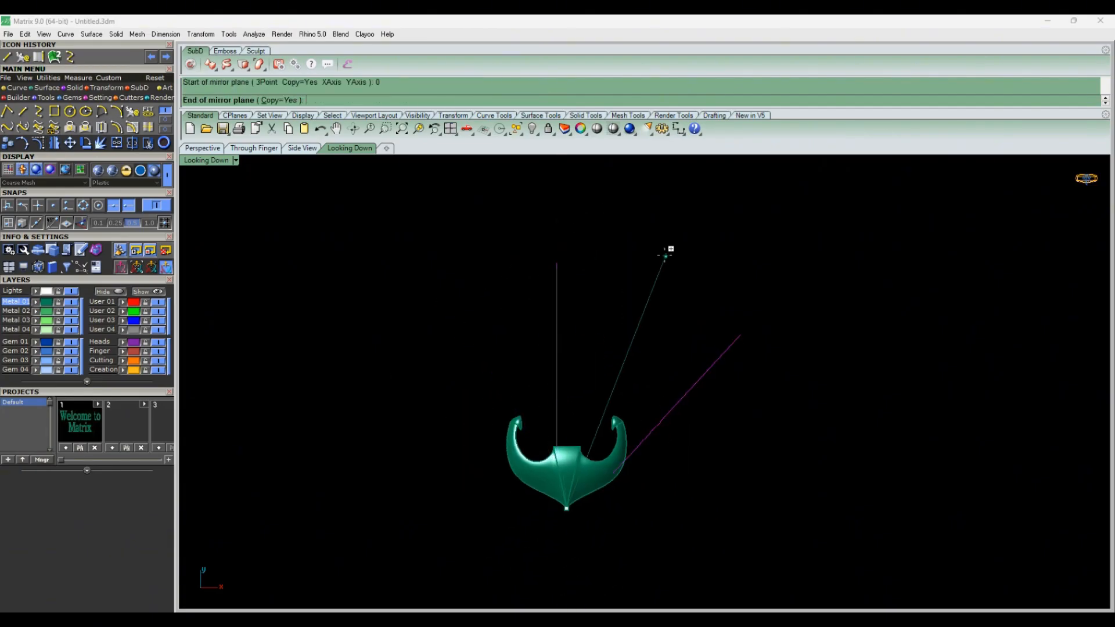
click(634, 373)
scroll(579, 484, up, 1)
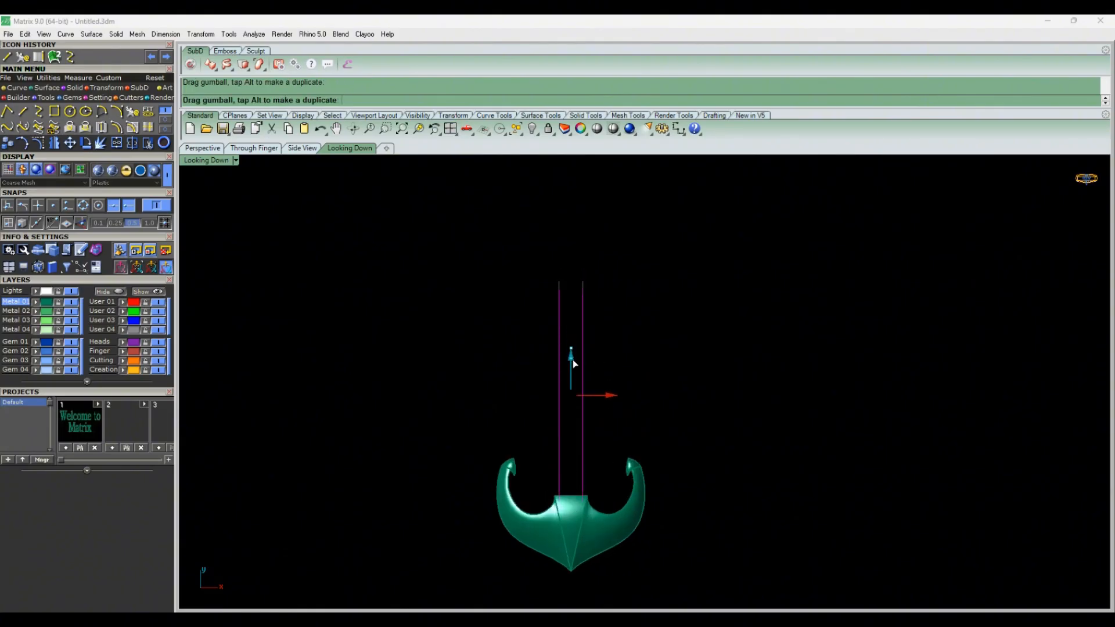
Move both parallel lines up to start at the body's flat end and connect their far ends with a line.
drag(572, 360, 573, 365)
click(627, 372)
right_drag(626, 371, 619, 394)
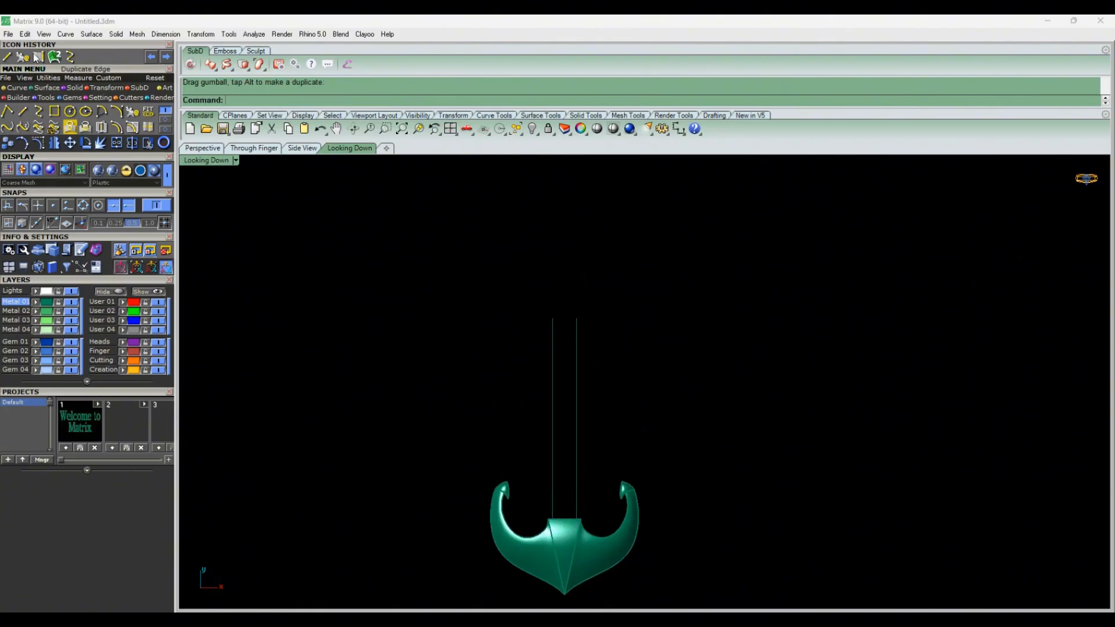
click(577, 318)
key(Return)
Shape the connecting line into an arch by raising its two middle control points and spreading them apart.
scroll(571, 320, up, 3)
click(200, 149)
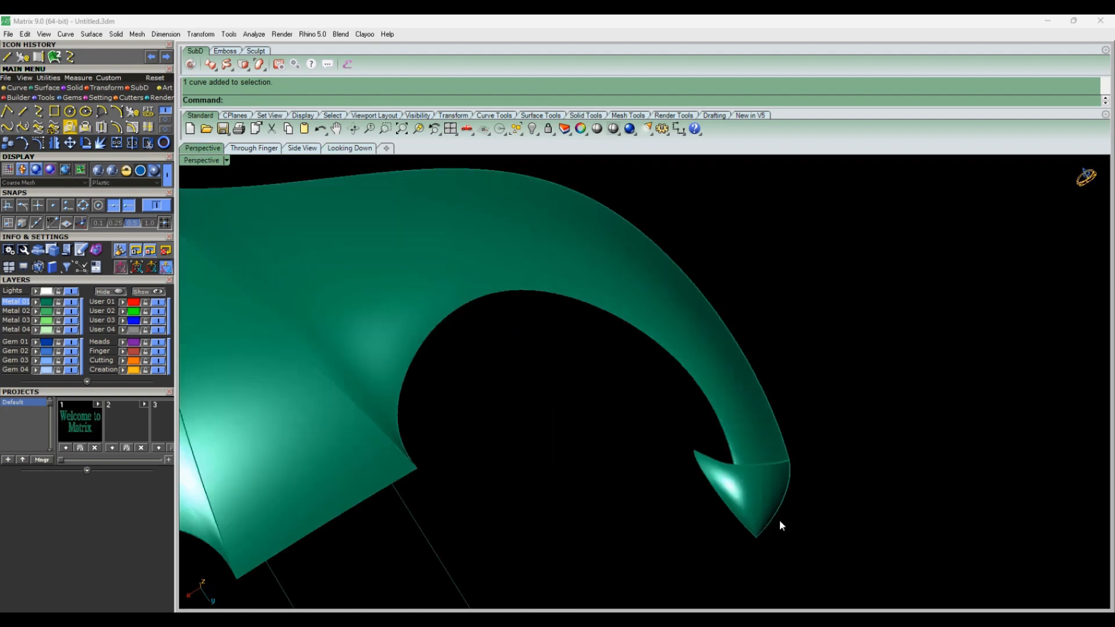
scroll(555, 392, down, 6)
right_drag(555, 391, 539, 413)
scroll(534, 432, up, 4)
drag(498, 453, 556, 420)
right_drag(556, 425, 545, 386)
drag(509, 318, 509, 252)
shift+right_drag(509, 252, 506, 346)
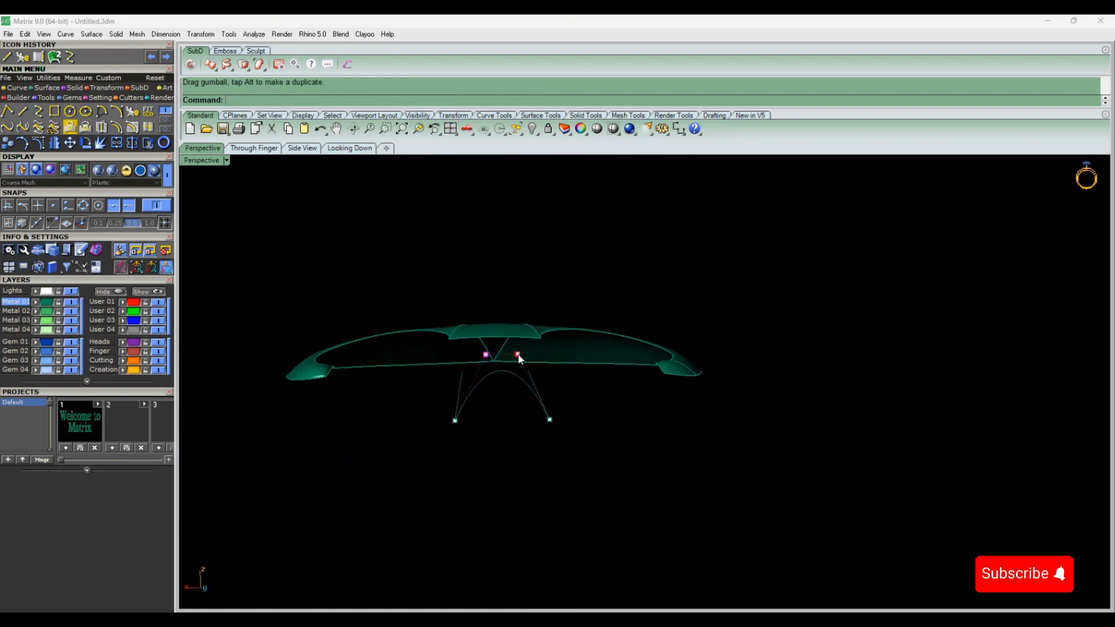
drag(519, 354, 545, 353)
right_drag(545, 352, 556, 425)
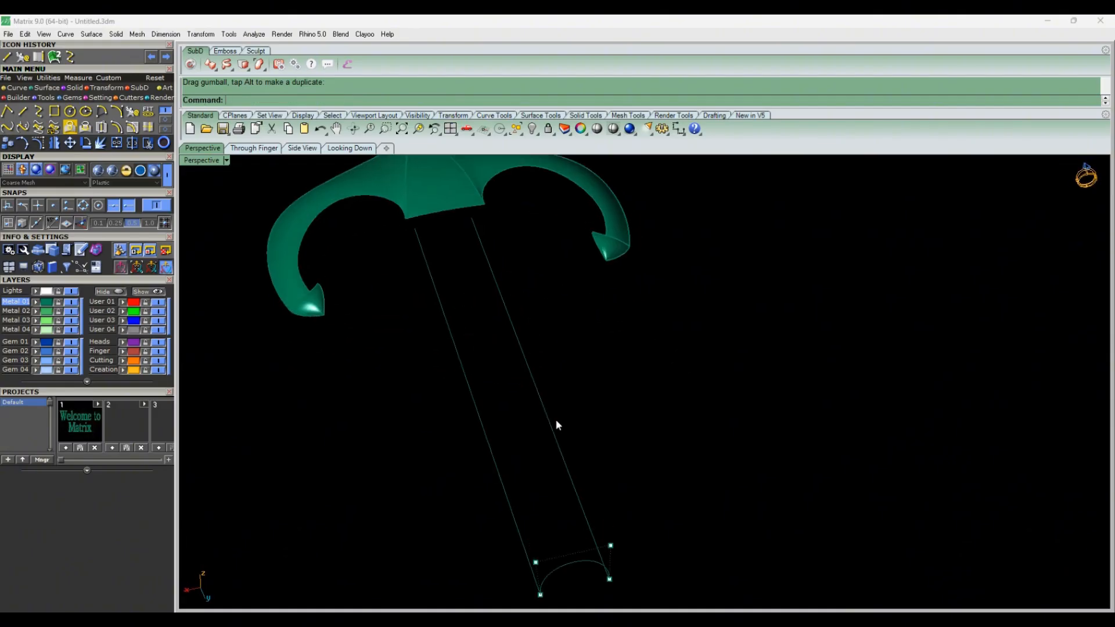
Create a two-rail sweep for the shaft, using the parallel lines as rails and the arch as cross section.
click(359, 149)
click(538, 372)
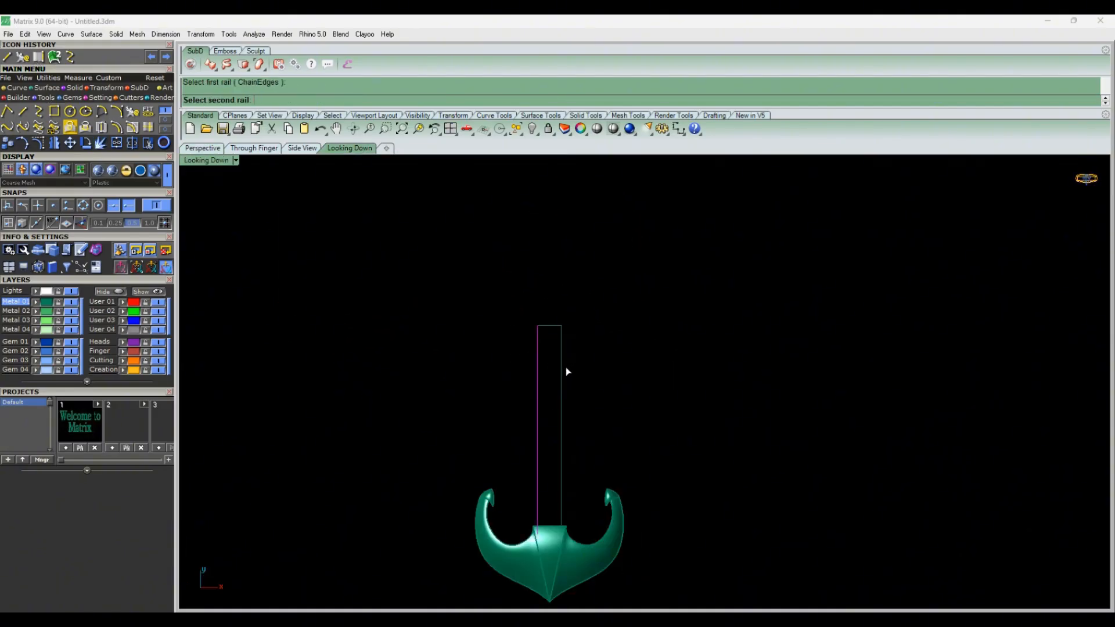
key(Return)
click(593, 421)
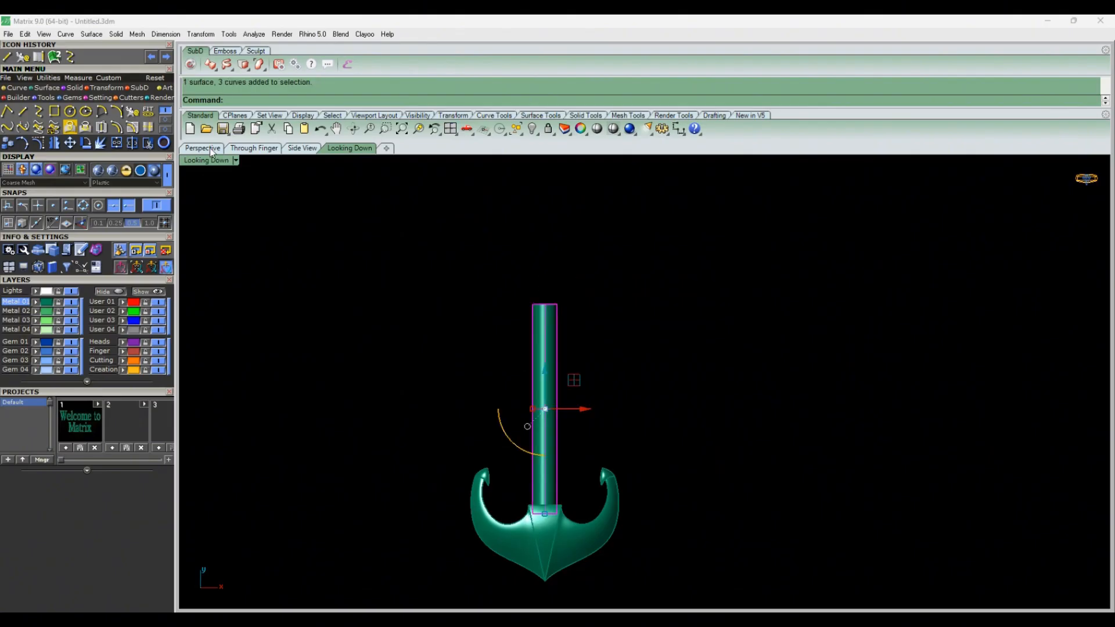
Raise the swept shaft surface and its curves towards the height of the body's flat end.
key(ctrl+Tab)
drag(573, 391, 562, 342)
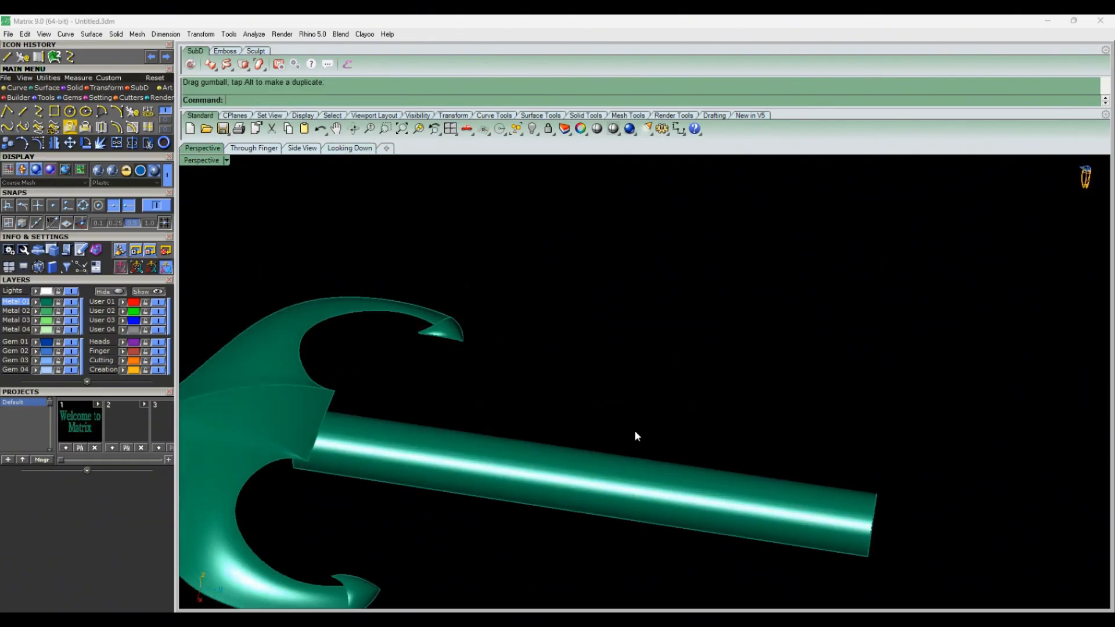
key(ctrl+Tab)
Extract a crosswise isocurve from the shaft surface just above the body's flat end.
click(133, 111)
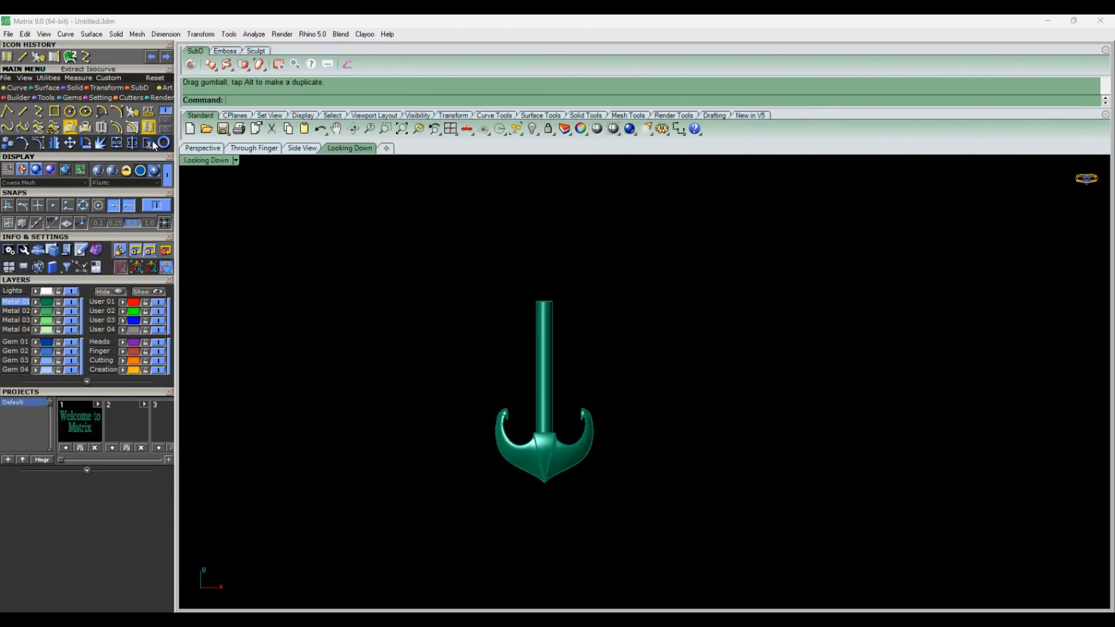
click(543, 413)
scroll(544, 412, up, 6)
click(336, 100)
click(563, 424)
right_click(563, 424)
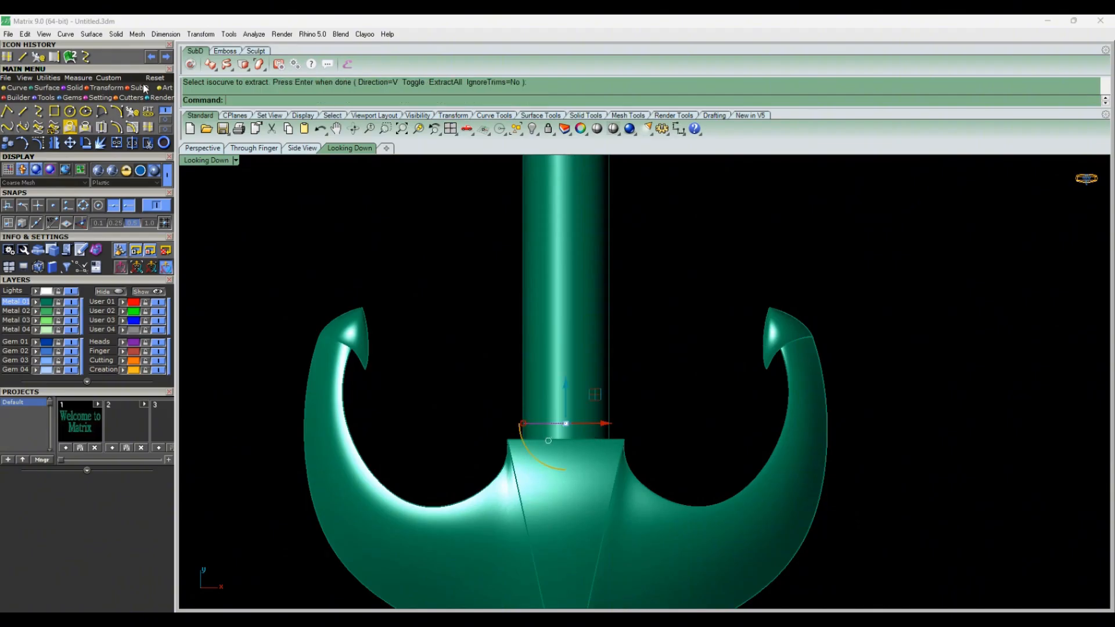
Create a pipe along the extracted isocurve with a start and end diameter of 0.7.
click(65, 92)
click(7, 127)
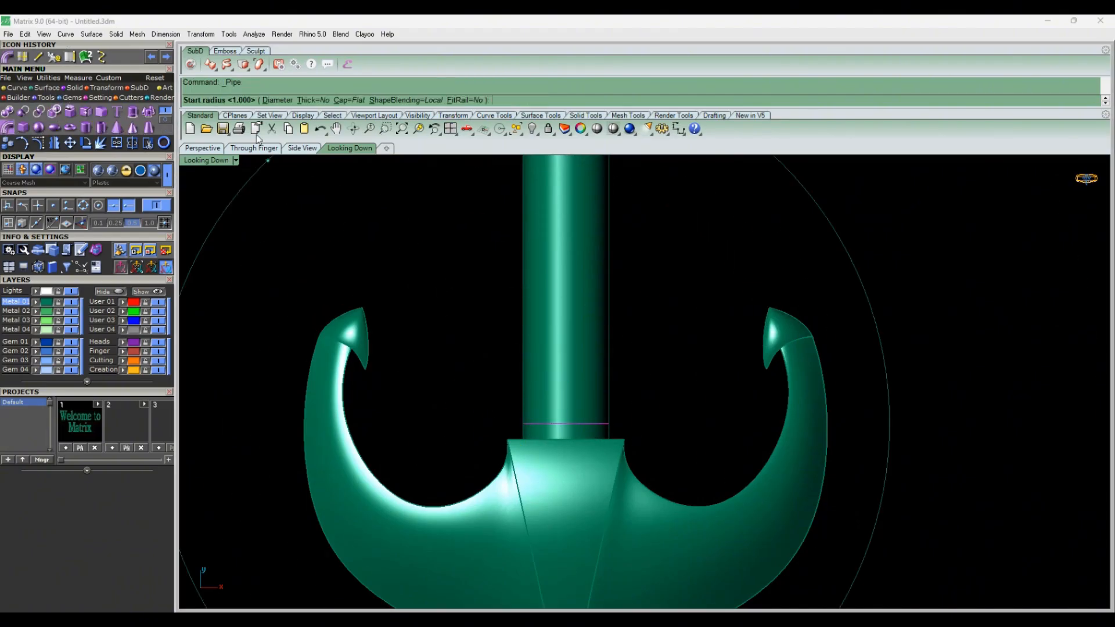
click(279, 99)
text(0.7)
key(Return)
key(Return)
key(Return)
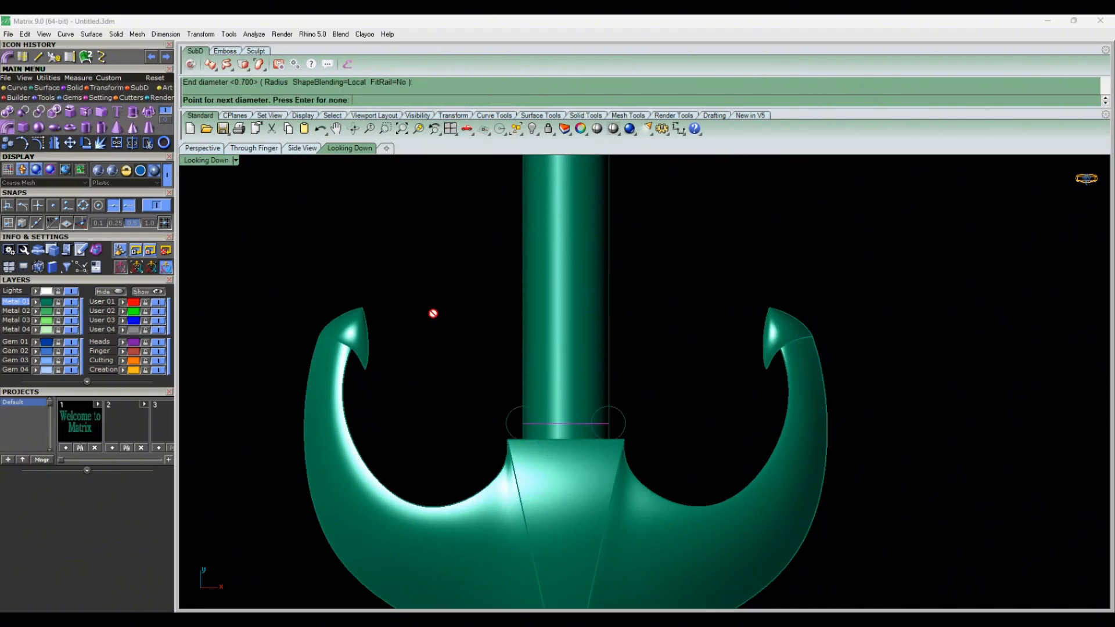
Scale up the pipe ring so it extends past the width of the body's flat end.
scroll(557, 411, up, 2)
click(625, 420)
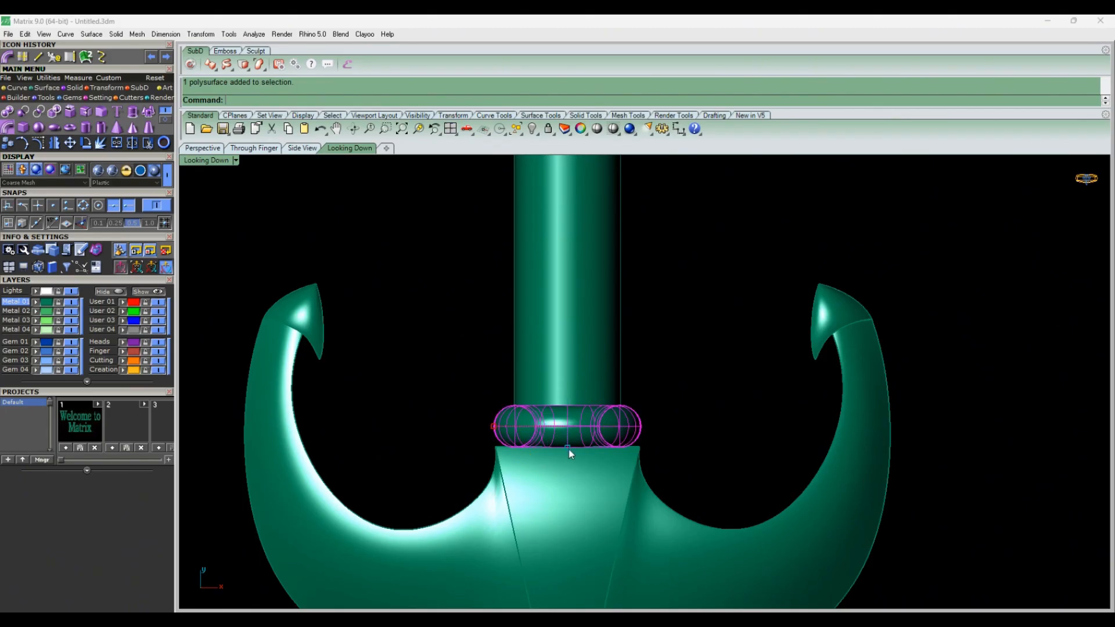
mouse_move(493, 427)
mouse_down()
mouse_move(469, 427)
mouse_move(487, 433)
mouse_up()
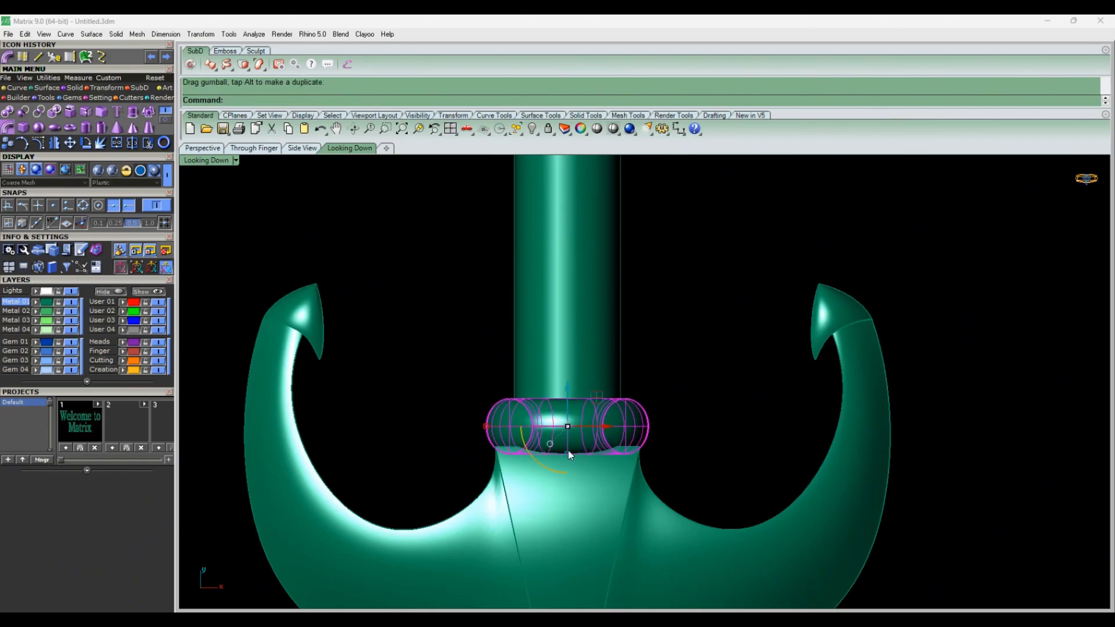
drag(568, 453, 566, 457)
Adjust the pipe ring's height and fit so it wraps over the joint between the shaft and body.
click(204, 149)
click(577, 347)
right_drag(577, 347, 396, 478)
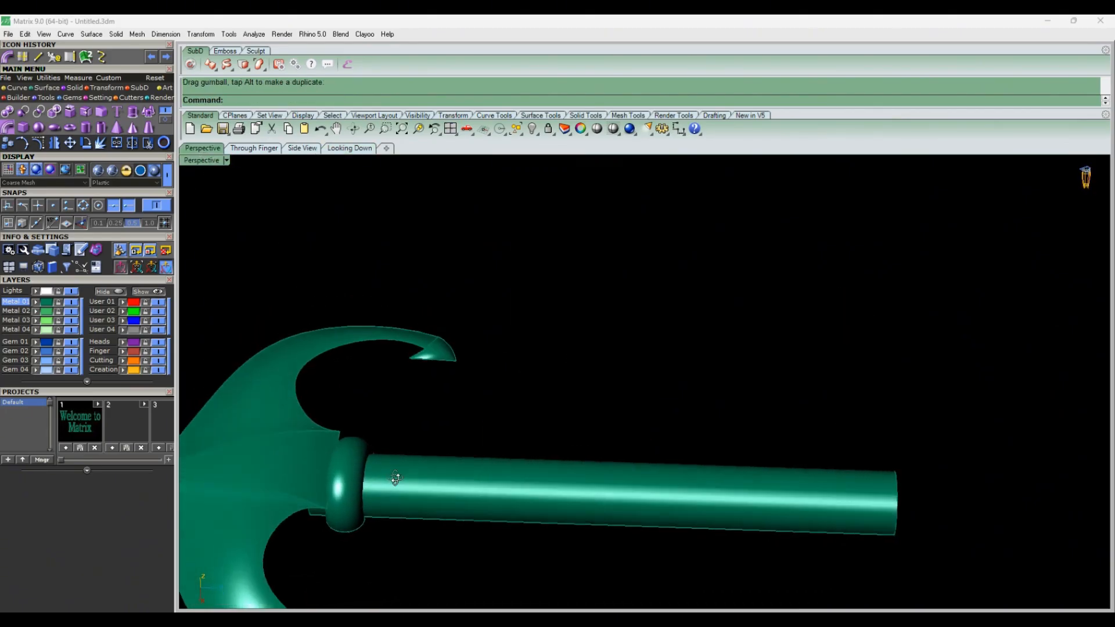
drag(441, 423, 390, 472)
right_drag(538, 504, 572, 325)
click(621, 356)
click(504, 285)
scroll(505, 273, up, 5)
right_drag(505, 259, 528, 336)
drag(524, 338, 524, 327)
drag(566, 413, 562, 415)
click(603, 340)
right_drag(603, 340, 657, 269)
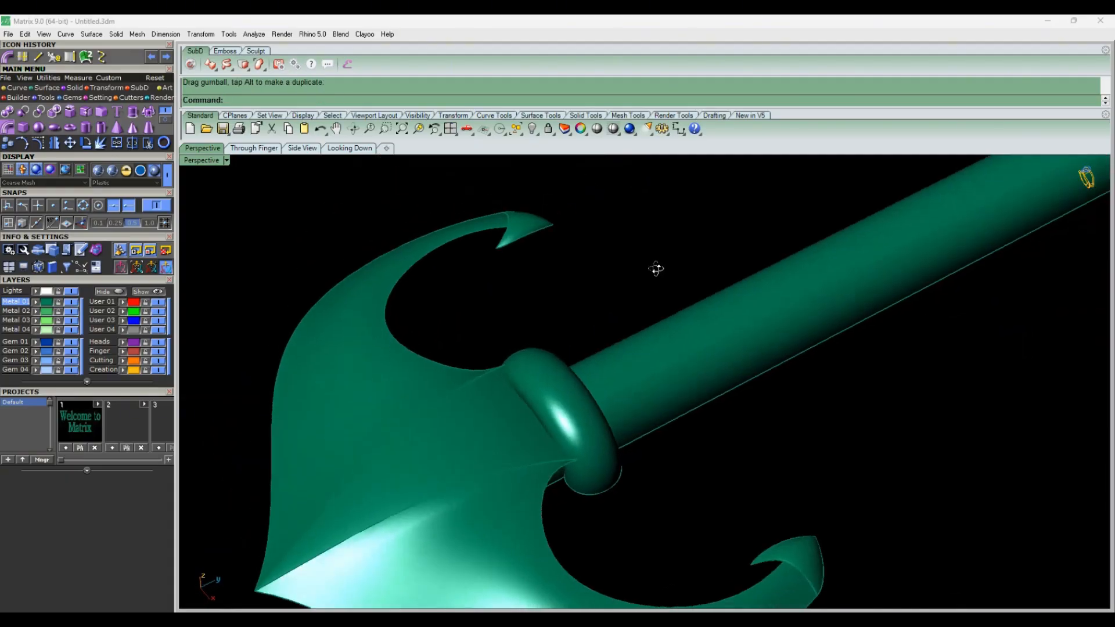
Raise the shaft surface and its curves slightly within the pipe ring.
scroll(657, 269, down, 5)
right_drag(627, 372, 559, 317)
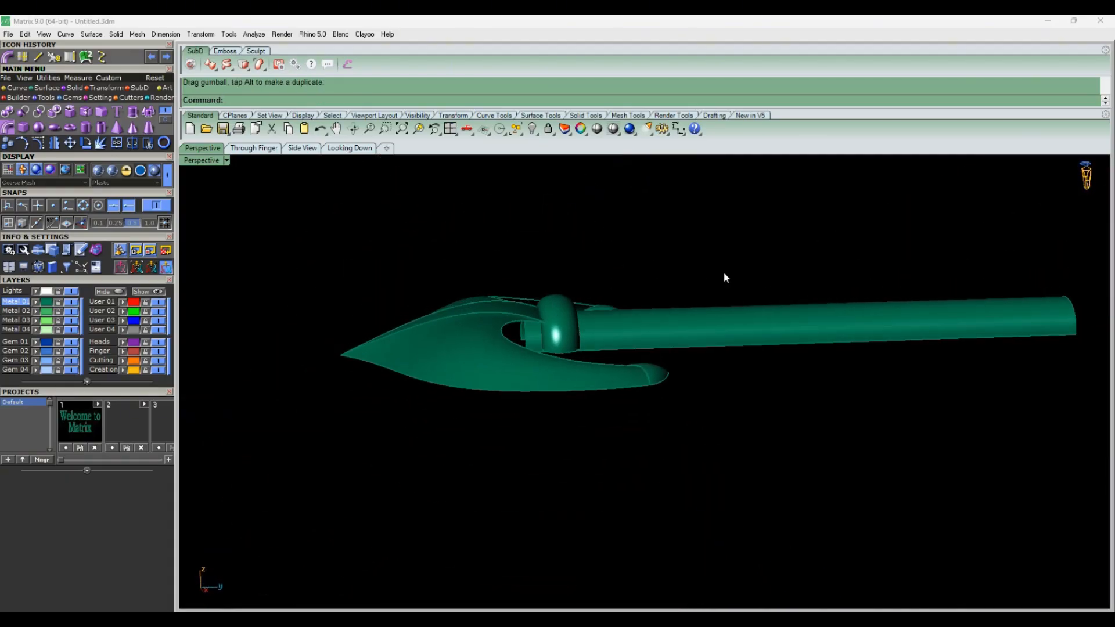
click(753, 321)
drag(1091, 246, 974, 389)
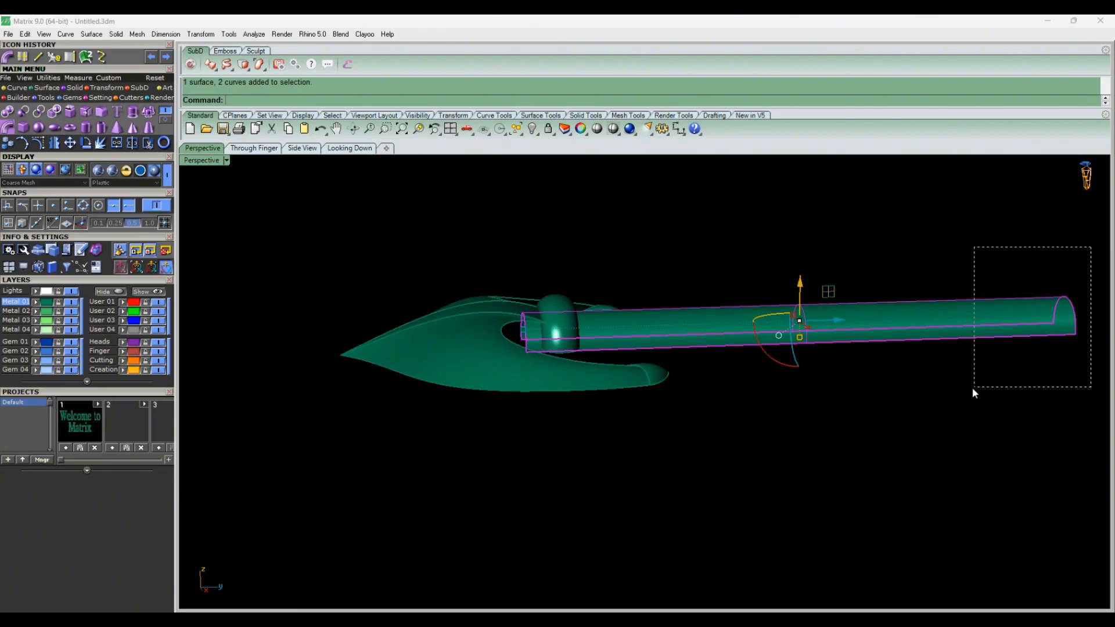
click(800, 284)
right_drag(814, 275, 776, 381)
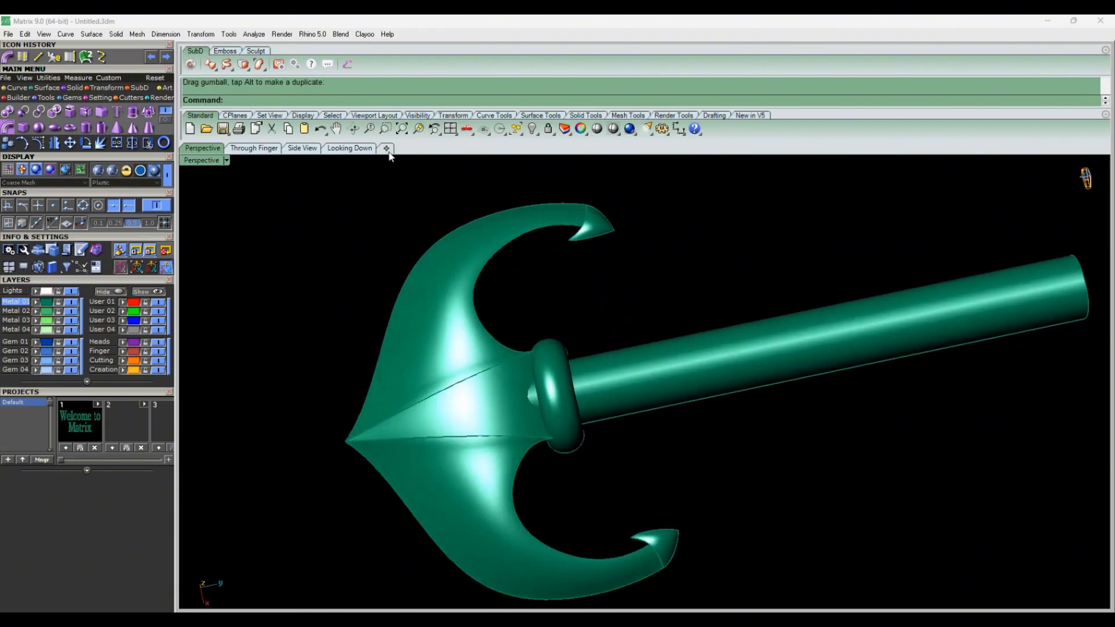
Copy the pipe ring straight up the shaft to just below its far end.
click(350, 148)
scroll(548, 367, down, 5)
scroll(589, 431, up, 4)
scroll(539, 458, down, 2)
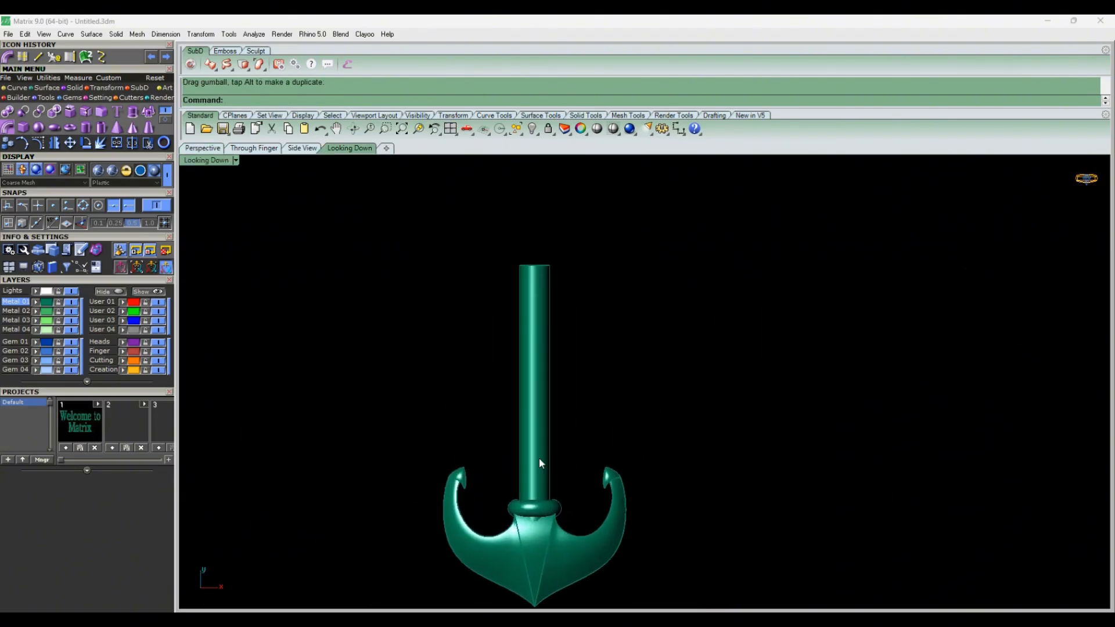
drag(525, 490, 526, 293)
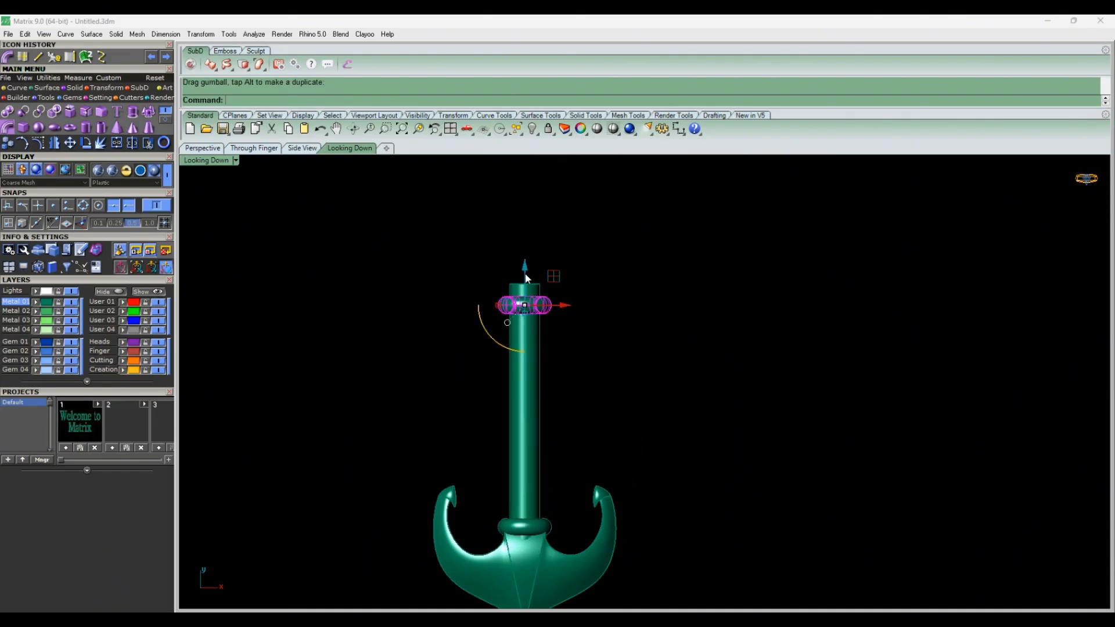
Scale down the copied ring so it fits the shaft's far end more closely.
scroll(532, 296, up, 5)
drag(538, 428, 538, 419)
drag(361, 374, 383, 379)
click(364, 350)
scroll(365, 350, down, 10)
scroll(561, 346, up, 5)
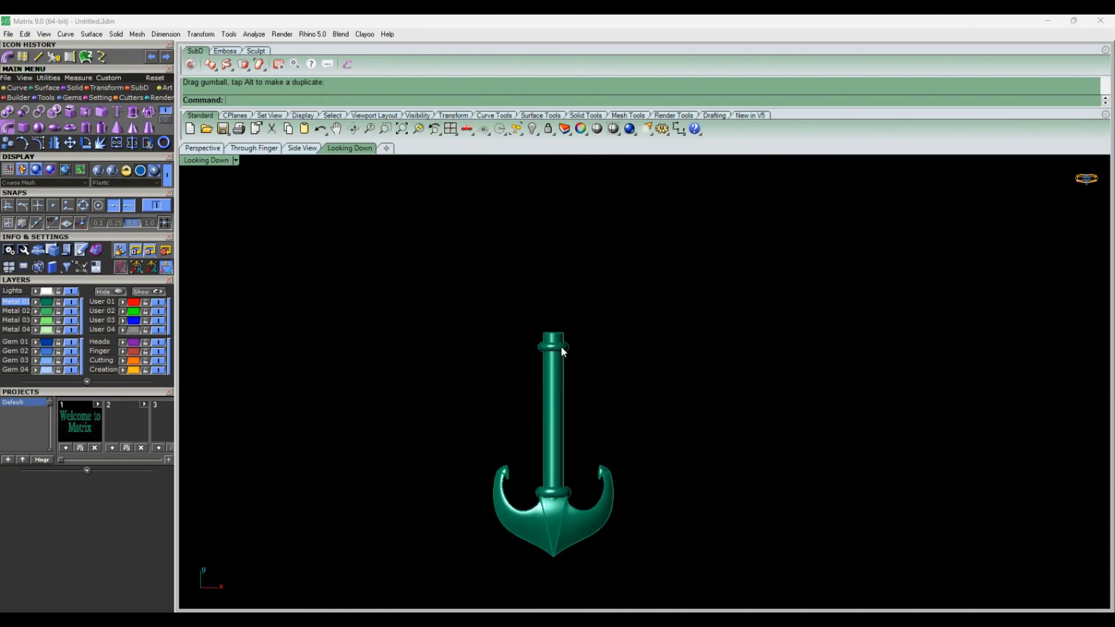
Draw a horizontal both-sides line centred on the shaft's far end, extending past its width, and place a parallel copy above it.
click(39, 59)
click(539, 289)
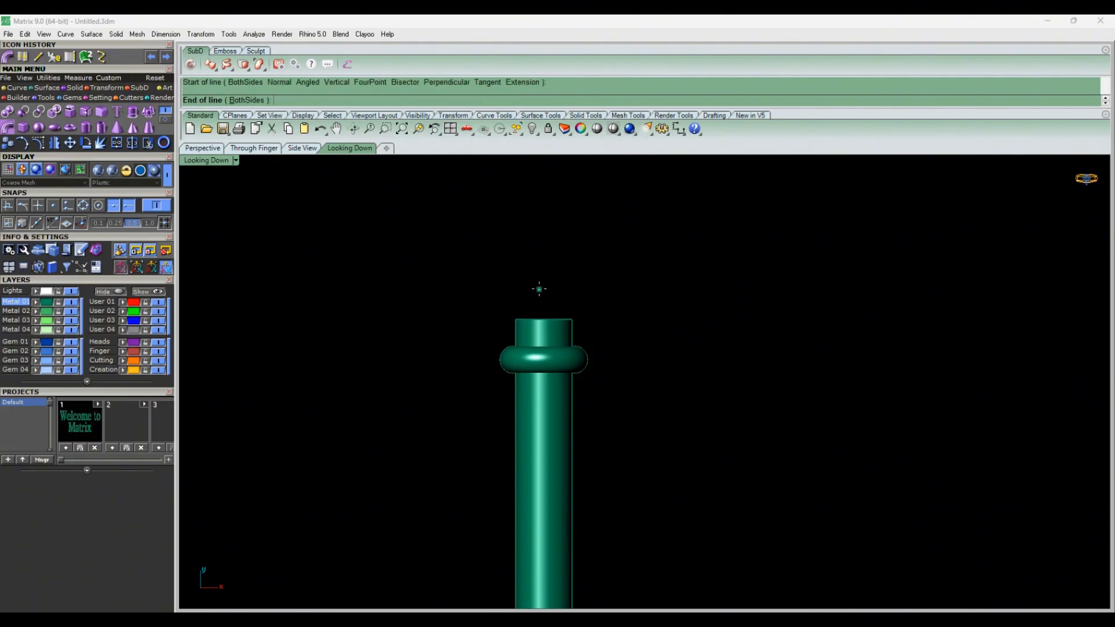
key(Escape)
right_click(615, 284)
click(249, 100)
click(542, 319)
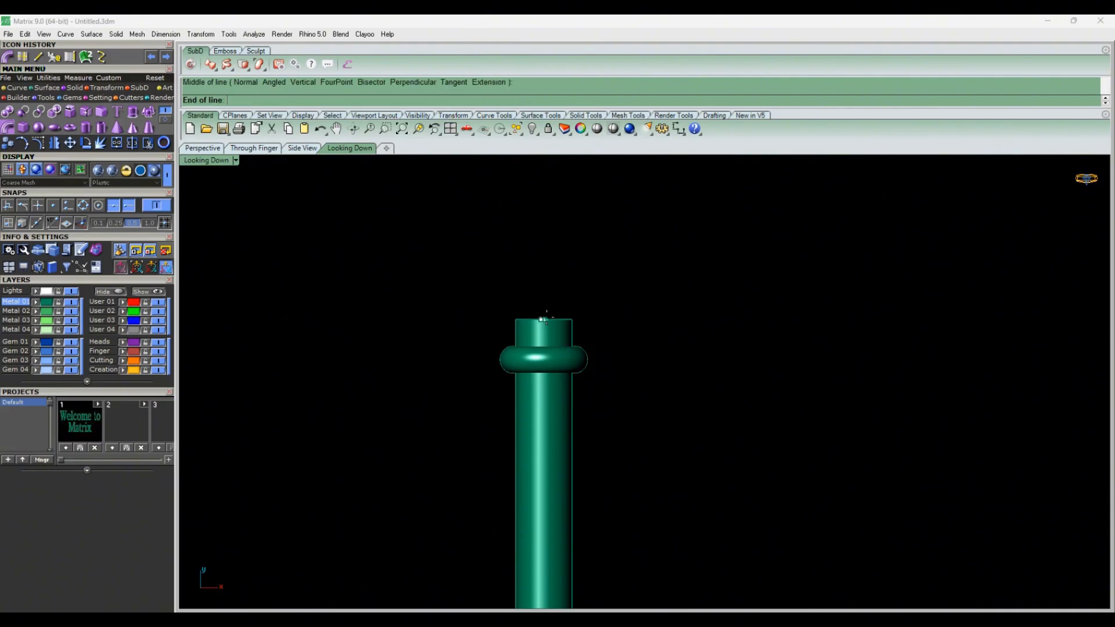
click(479, 320)
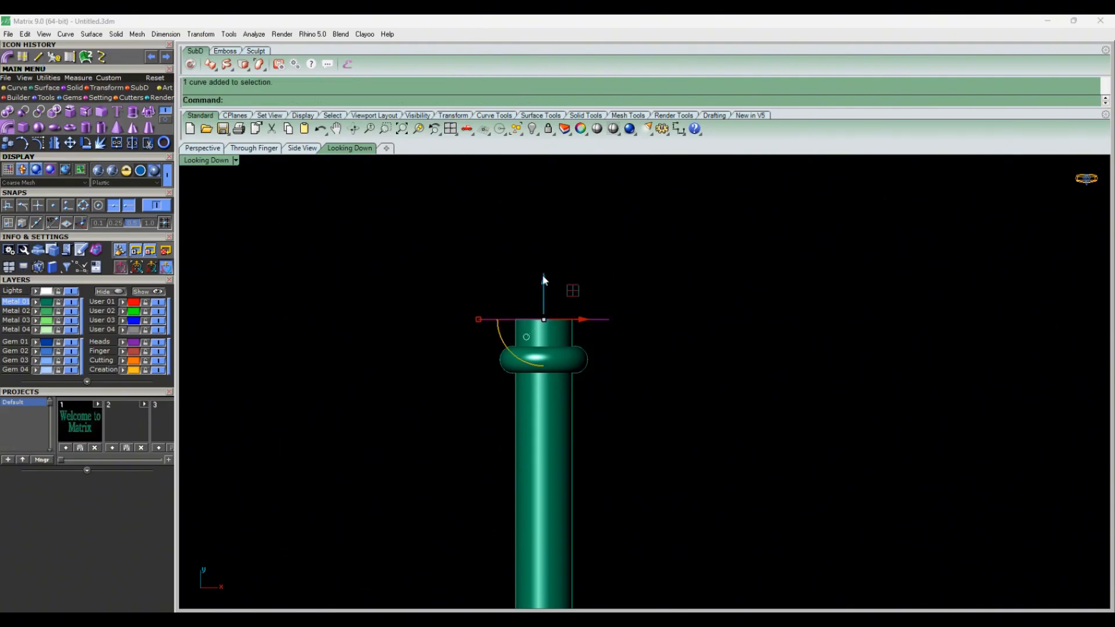
drag(545, 281, 552, 237)
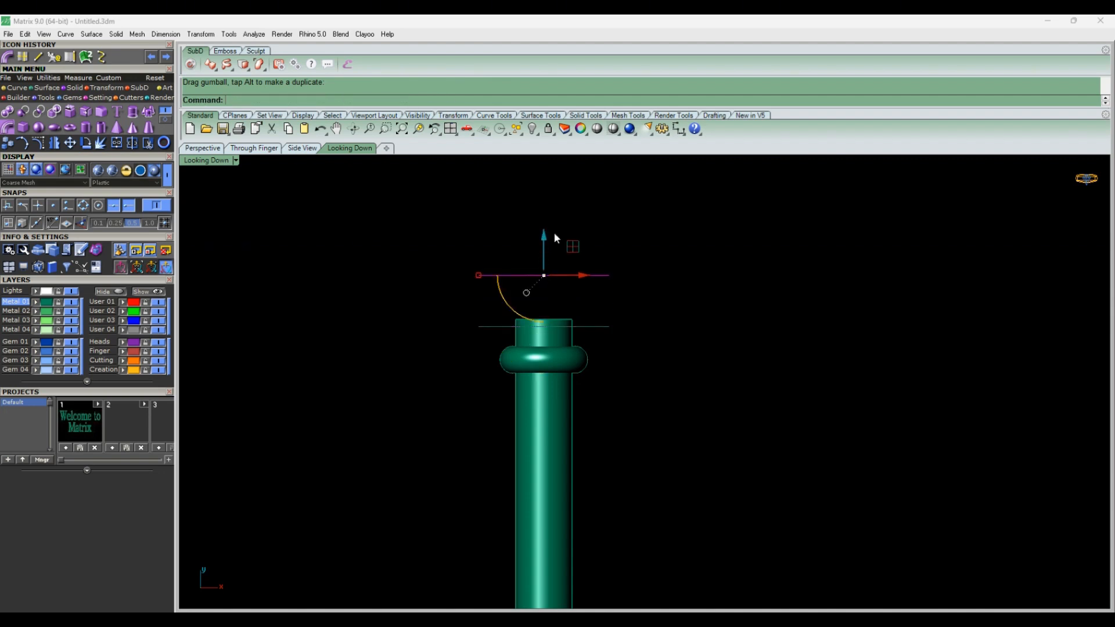
Draw an interpolated curve joining the right-hand ends of the two horizontal lines and select it for shaping.
click(102, 56)
click(609, 274)
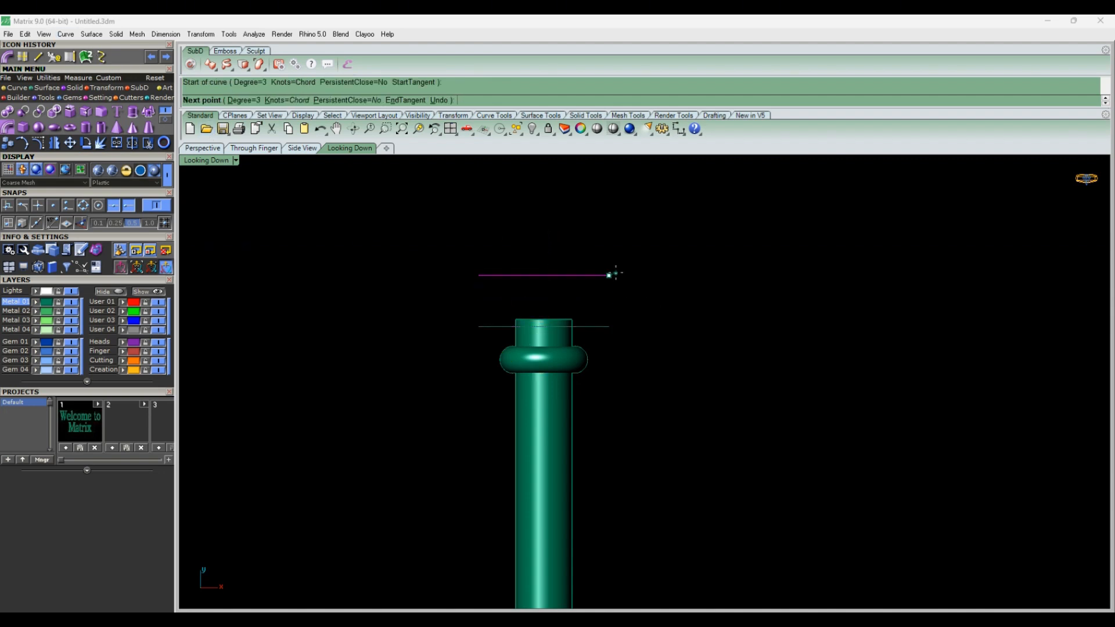
click(609, 327)
key(Return)
drag(597, 307, 595, 308)
click(206, 149)
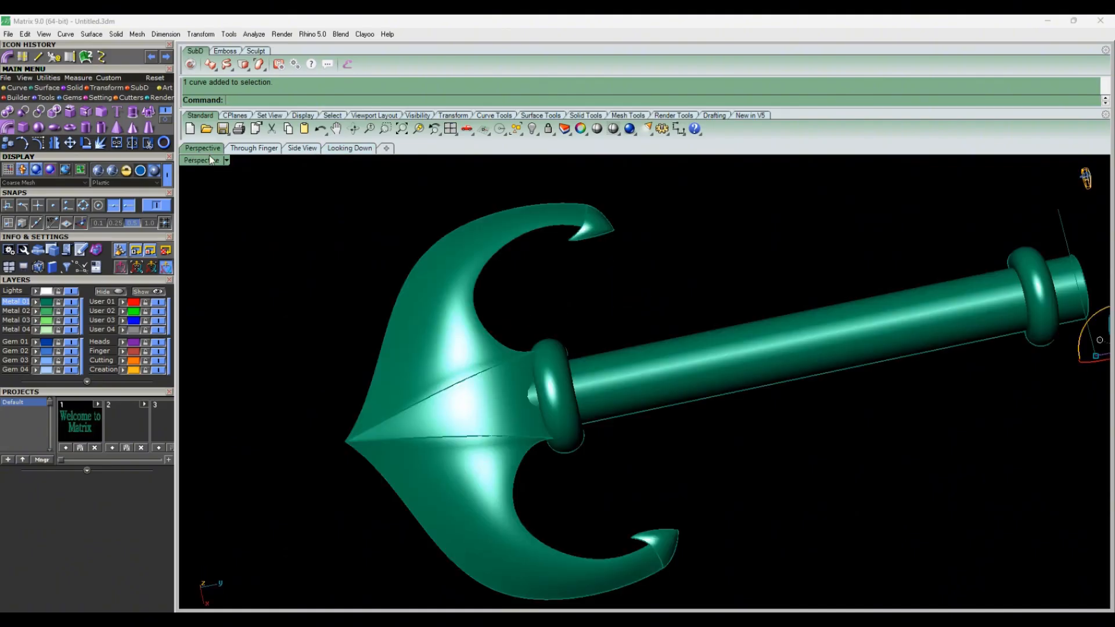
Turn on the end curve's control points and raise and spread its two middle points into a wider arch.
scroll(642, 440, down, 9)
shift+right_drag(829, 470, 621, 477)
scroll(616, 473, up, 12)
right_drag(624, 472, 548, 377)
key(F10)
scroll(544, 362, up, 4)
drag(543, 361, 563, 301)
drag(549, 346, 520, 356)
click(573, 323)
right_drag(581, 328, 494, 314)
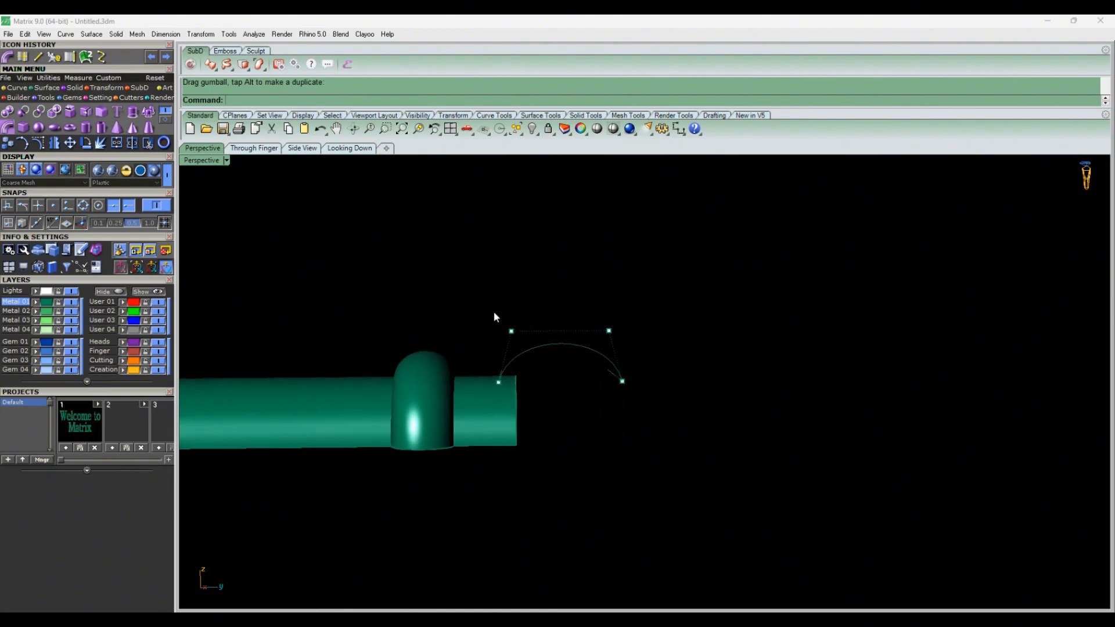
drag(626, 337, 627, 338)
drag(561, 297, 560, 283)
drag(511, 319, 505, 323)
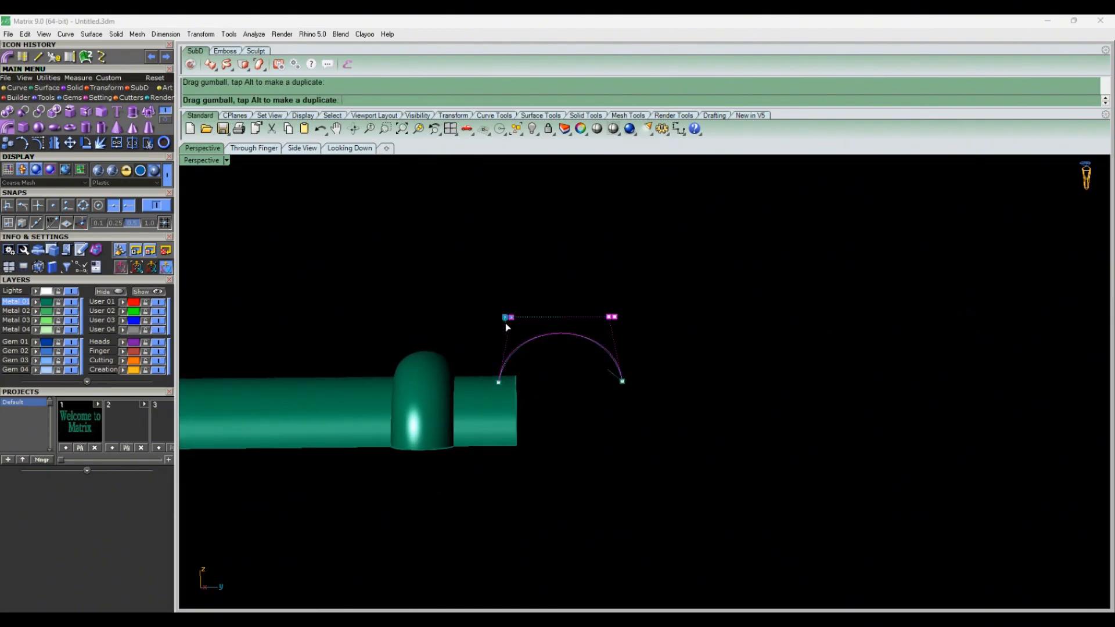
Select the arch curve with both horizontal lines and lower them together to the shaft's base level.
drag(666, 296, 590, 395)
right_drag(590, 395, 596, 449)
right_drag(543, 384, 549, 328)
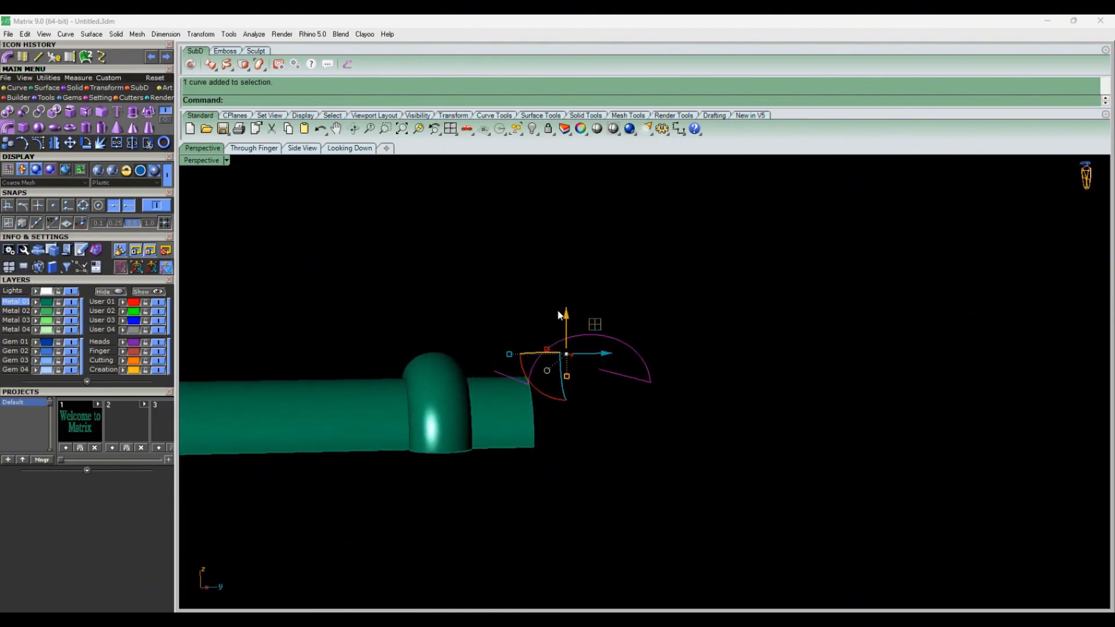
drag(566, 315, 582, 380)
click(555, 318)
right_drag(549, 317, 528, 343)
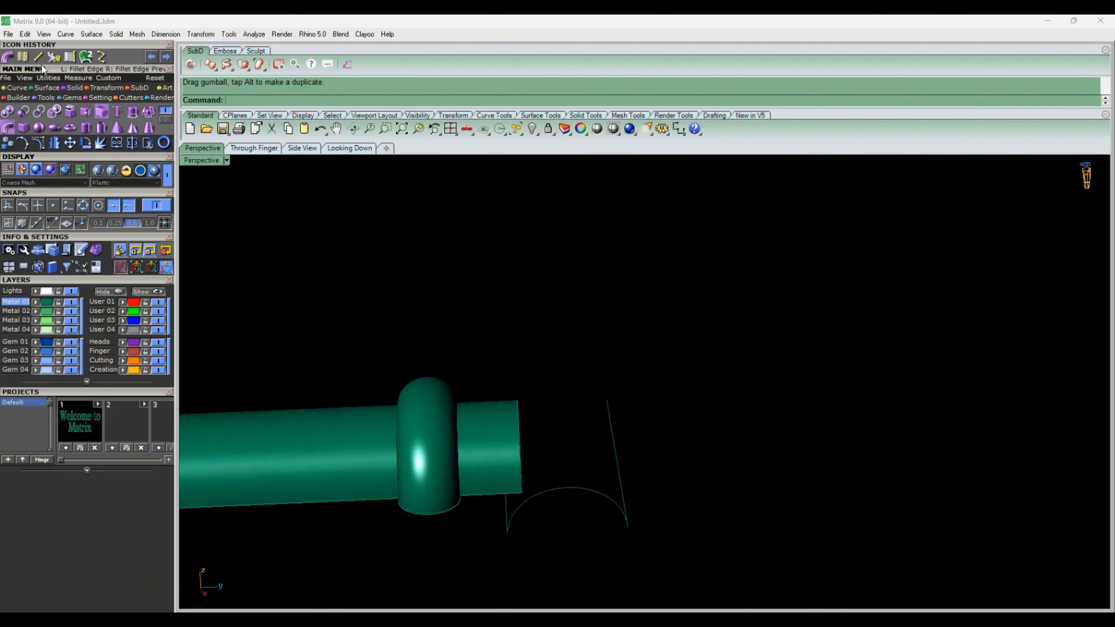
Sweep the arch profile along the two horizontal lines as rails to build the crossbar surface.
click(102, 111)
right_drag(475, 318, 471, 367)
click(499, 550)
click(609, 554)
click(558, 564)
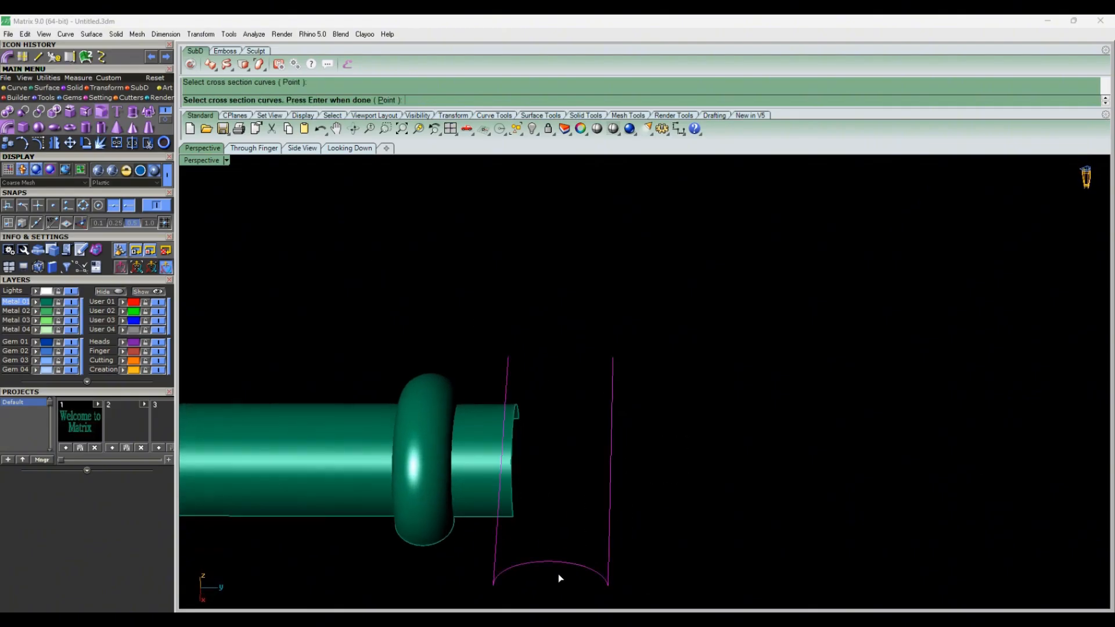
right_click(558, 574)
click(600, 424)
Edit the crossbar profile's control points, raising the two middle ones and spreading them apart for a rounder arch.
right_drag(597, 444, 555, 393)
click(575, 416)
click(575, 417)
key(F10)
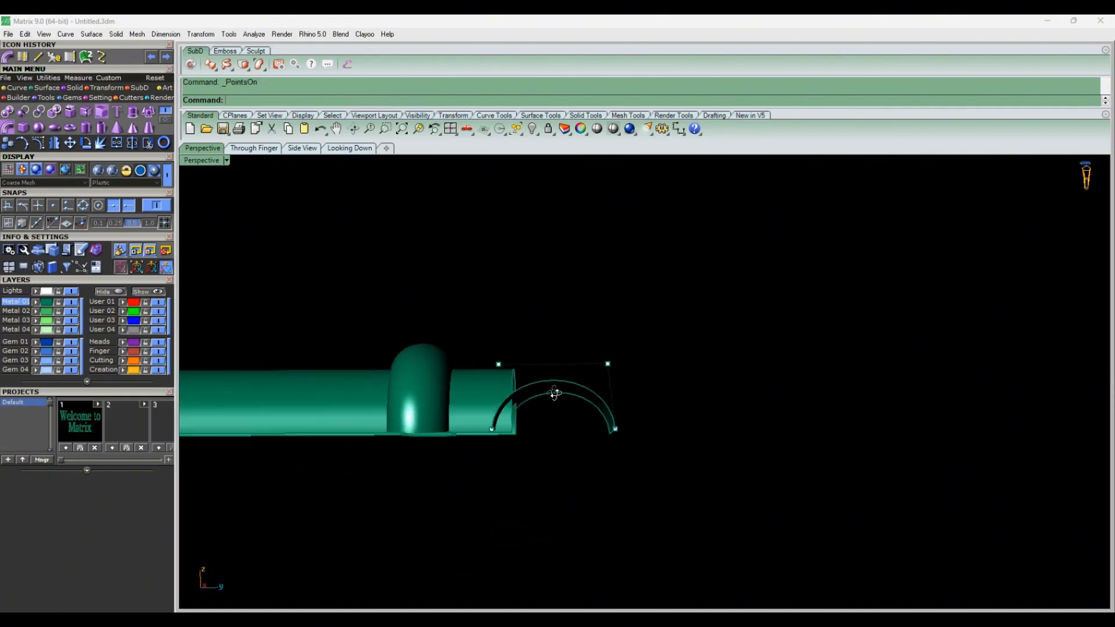
drag(552, 325, 552, 304)
right_drag(545, 323, 520, 342)
drag(485, 358, 474, 358)
Select the crossbar's defining curves and move them slightly along the shaft so the crossbar overlaps its end more.
right_drag(499, 372, 517, 498)
click(633, 450)
scroll(616, 446, down, 4)
drag(589, 485, 586, 489)
shift+drag(608, 550, 557, 513)
drag(619, 428, 610, 436)
right_drag(611, 437, 601, 306)
click(602, 303)
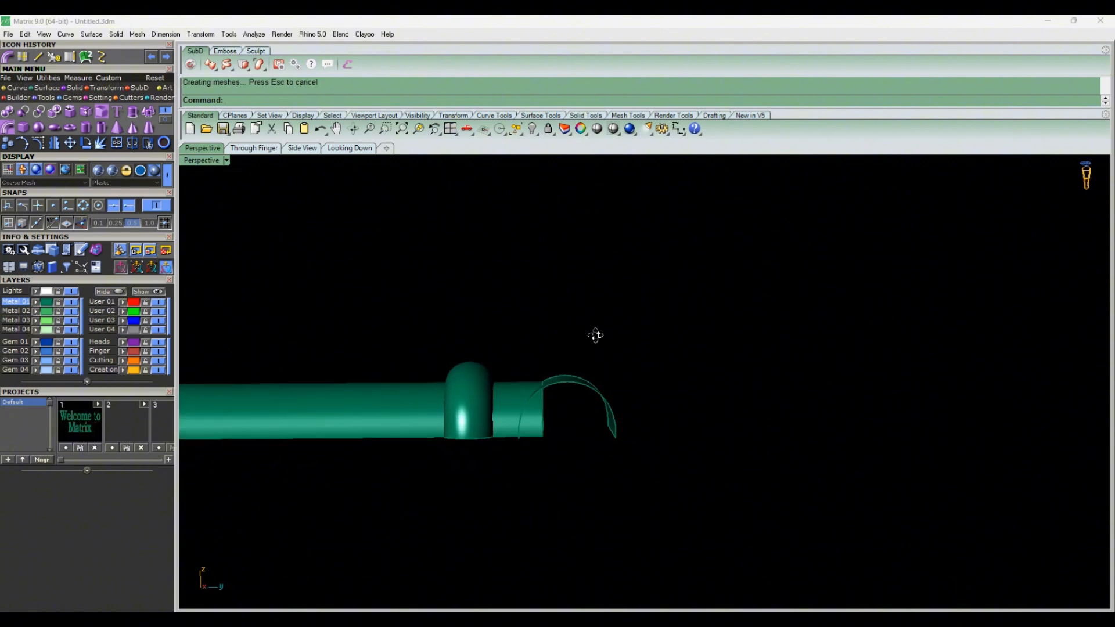
In the side view, raise the profile's two middle control points and shift the crossbar slightly towards the shaft.
click(302, 148)
scroll(866, 368, up, 3)
click(764, 359)
key(Return)
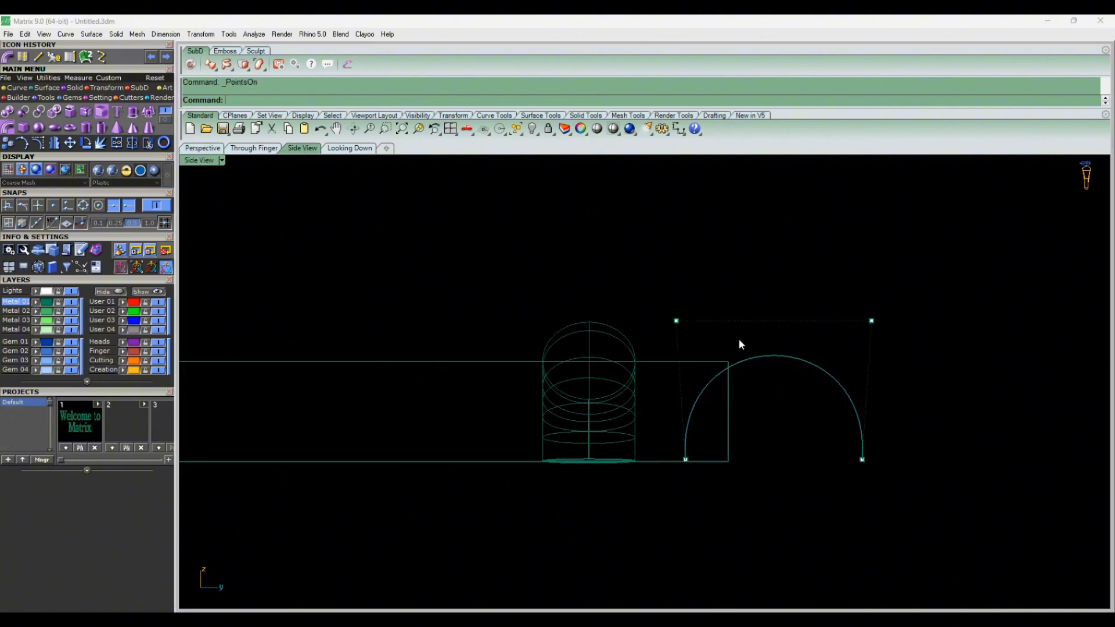
drag(672, 299, 873, 347)
drag(815, 313, 812, 316)
drag(860, 400, 808, 407)
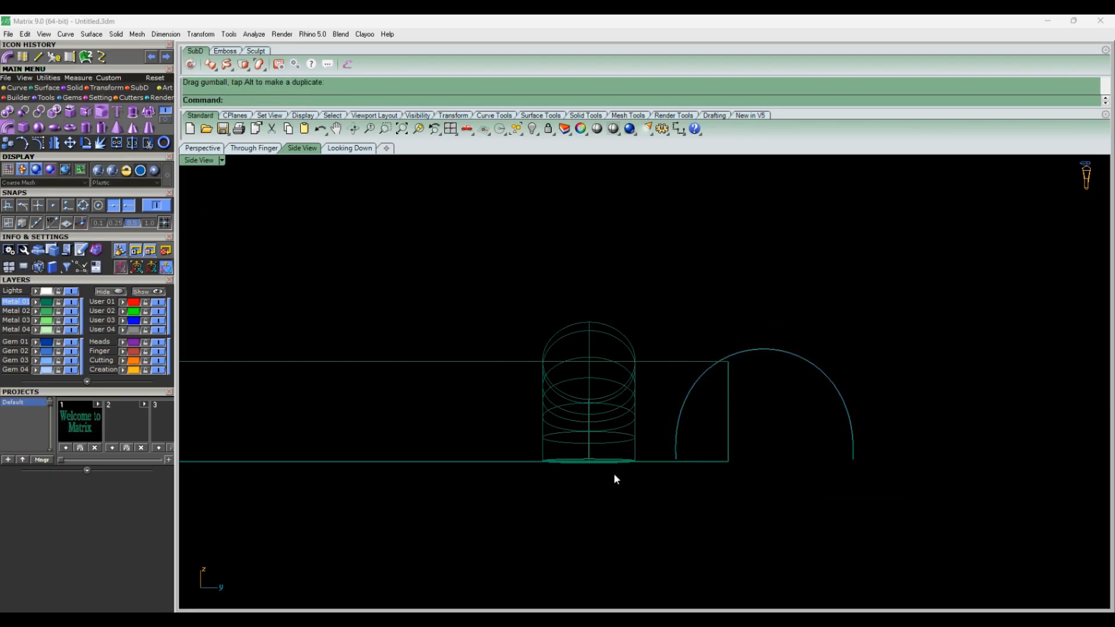
click(202, 148)
mouse_move(479, 372)
right_down()
mouse_move(557, 464)
mouse_move(552, 473)
right_up()
In the looking-down view, draw a sphere at the crossbar's right-hand end, slightly wider than the bar, and select it.
click(349, 149)
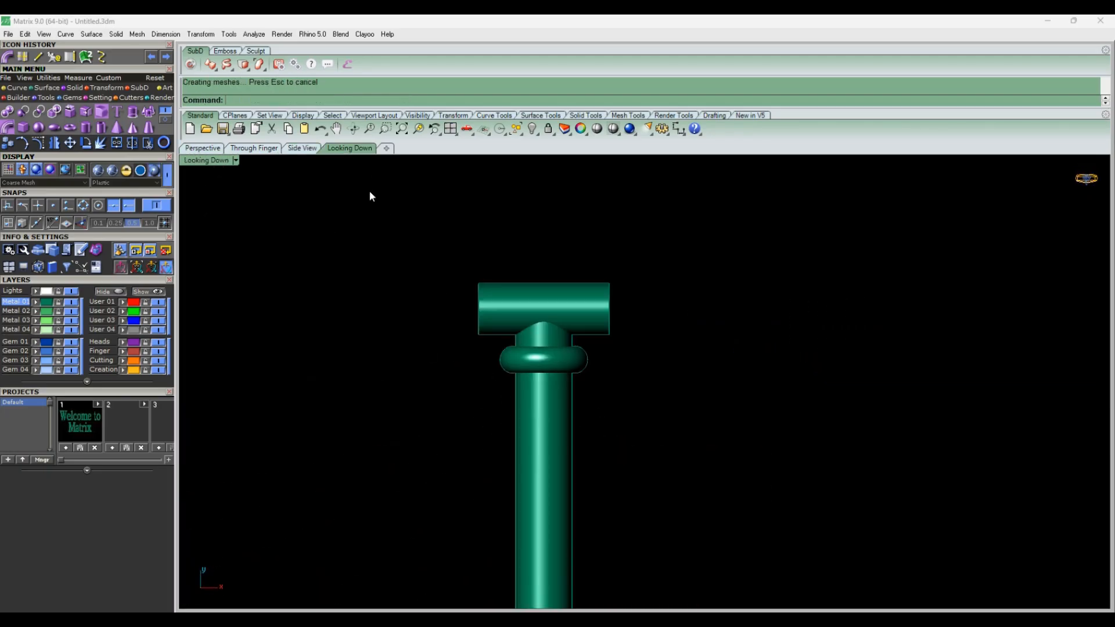
scroll(517, 358, down, 11)
click(47, 117)
scroll(494, 388, up, 6)
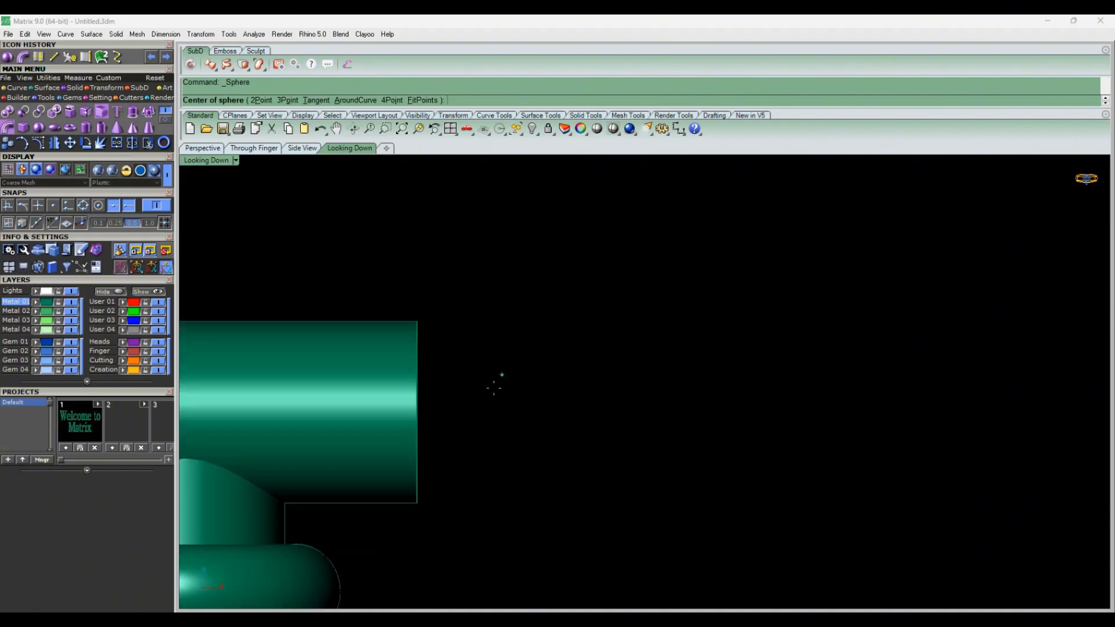
click(453, 416)
click(550, 407)
click(547, 407)
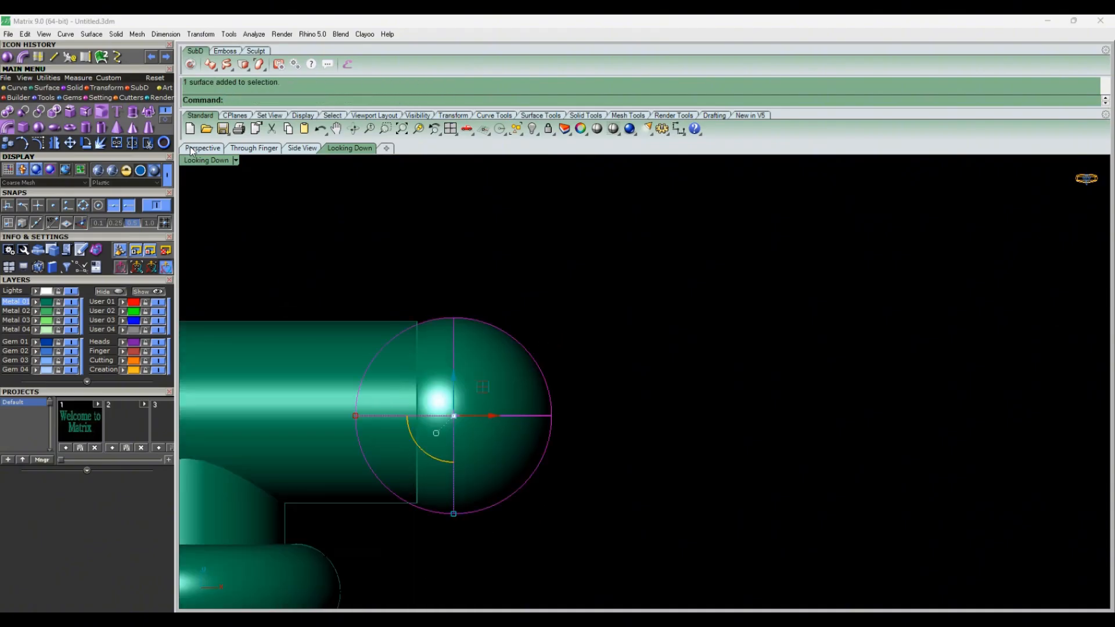
Raise the sphere vertically to align it with the height of the crossbar's open end.
click(202, 148)
click(302, 148)
click(255, 148)
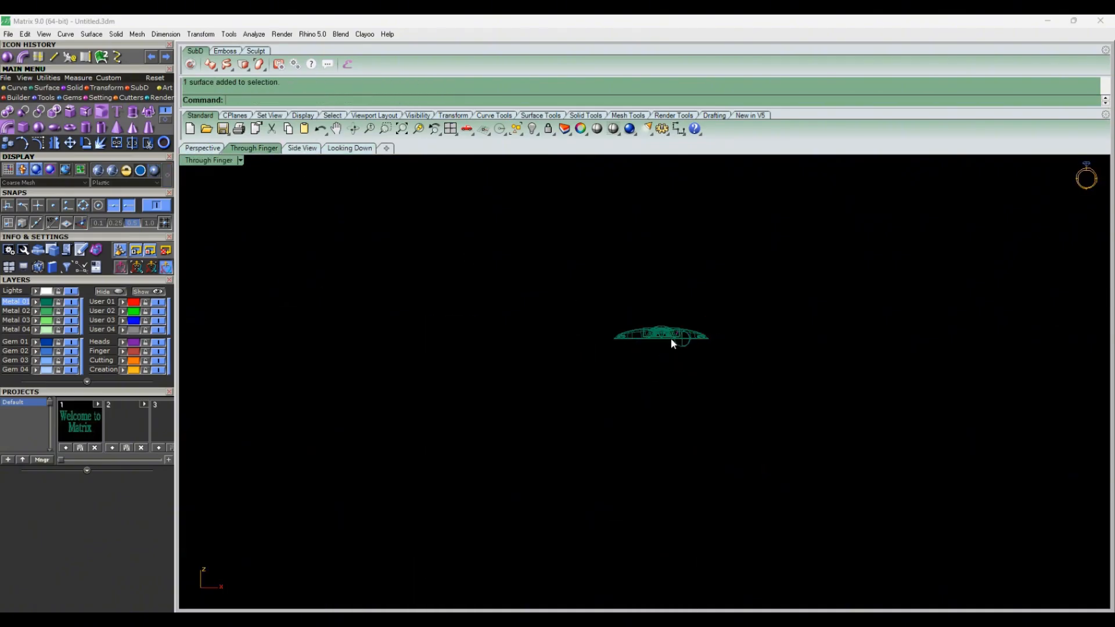
scroll(671, 338, up, 5)
drag(712, 389, 717, 334)
click(202, 149)
right_drag(936, 475, 755, 505)
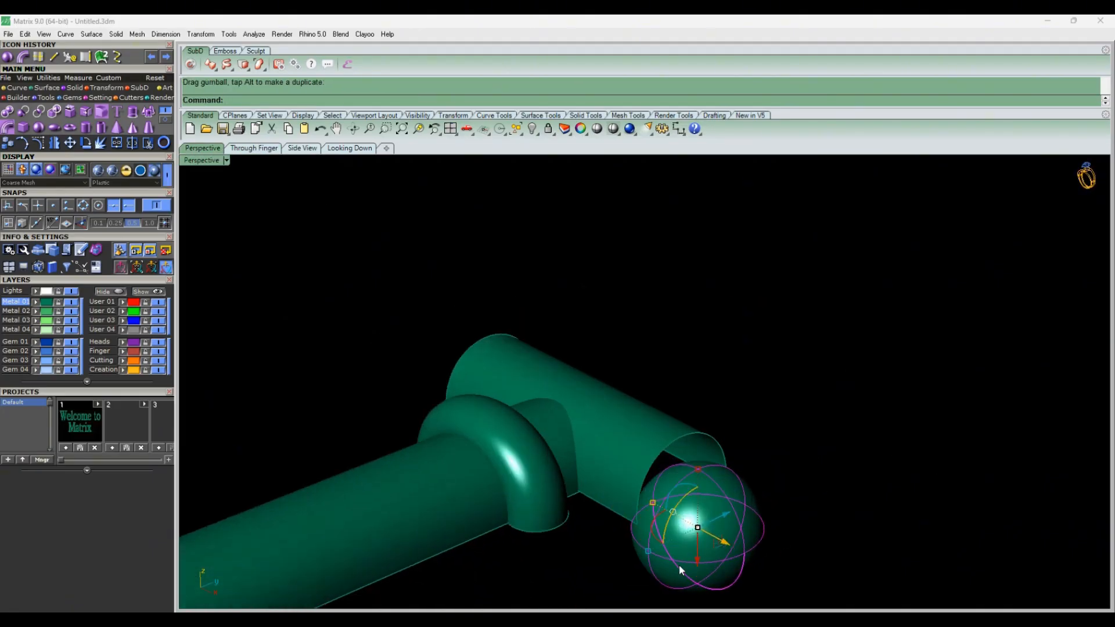
drag(697, 560, 695, 528)
Move the sphere slightly inward along the crossbar so it overlaps the bar's end.
right_drag(711, 476, 835, 543)
click(824, 426)
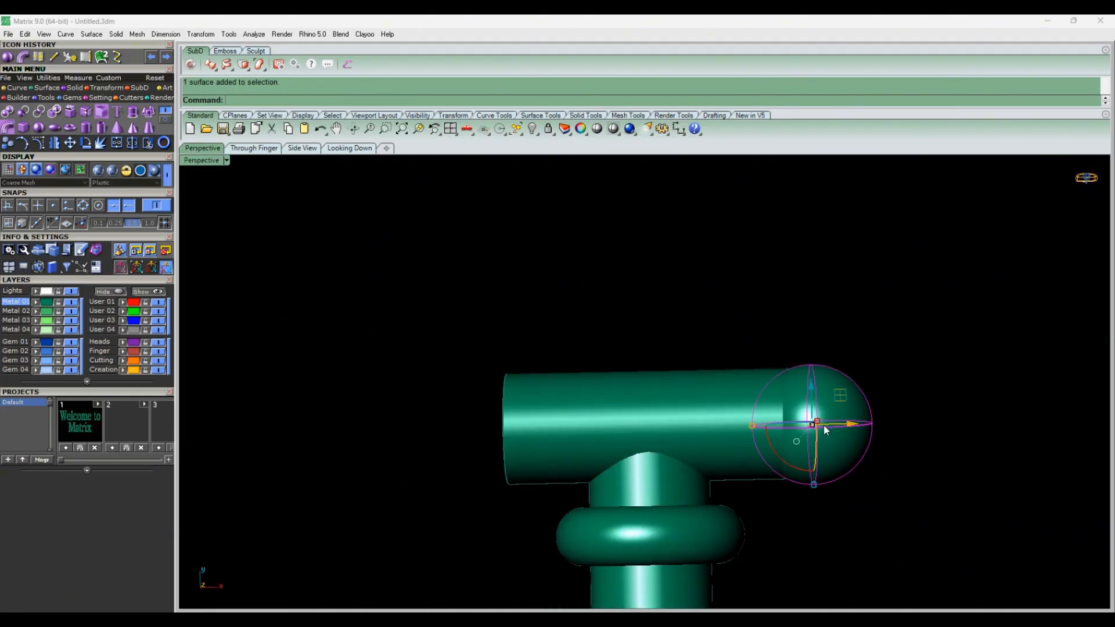
drag(855, 425, 848, 442)
click(842, 486)
right_drag(834, 487, 843, 513)
Create a rectangular plane spanning the area around the sphere as a cutting surface.
click(47, 97)
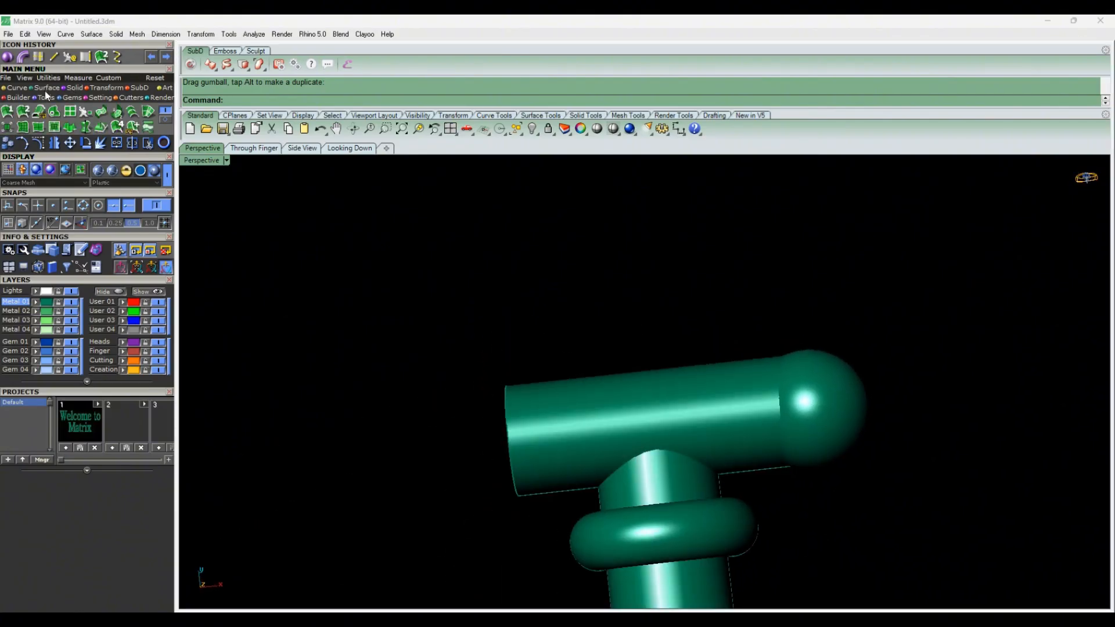
click(67, 110)
click(749, 310)
click(925, 519)
mouse_move(925, 519)
right_down()
mouse_move(834, 366)
mouse_move(813, 355)
right_up()
Adjust the plane around the sphere so it cuts fully through the sphere's lower part.
click(708, 427)
drag(746, 388, 842, 324)
right_drag(842, 324, 940, 292)
click(892, 352)
drag(883, 350, 847, 352)
drag(730, 361, 702, 361)
click(895, 325)
right_drag(895, 328, 692, 380)
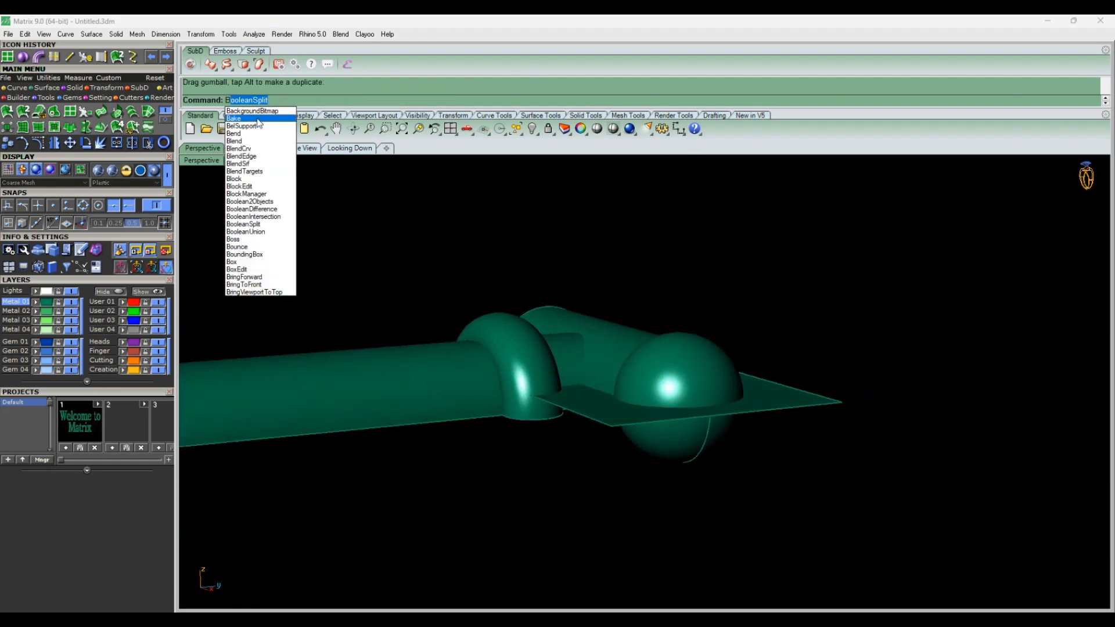
Split the sphere with the plane using BooleanSplit and delete the portion below the plane.
key(Return)
click(693, 399)
key(Return)
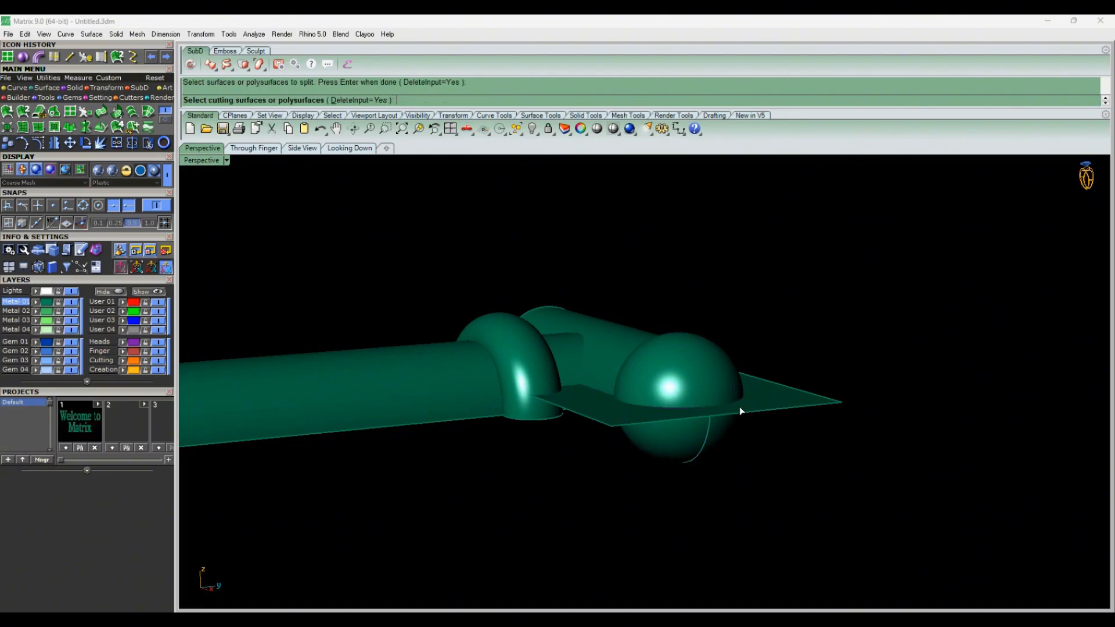
click(741, 408)
key(Return)
click(705, 433)
key(Delete)
right_drag(705, 434, 803, 437)
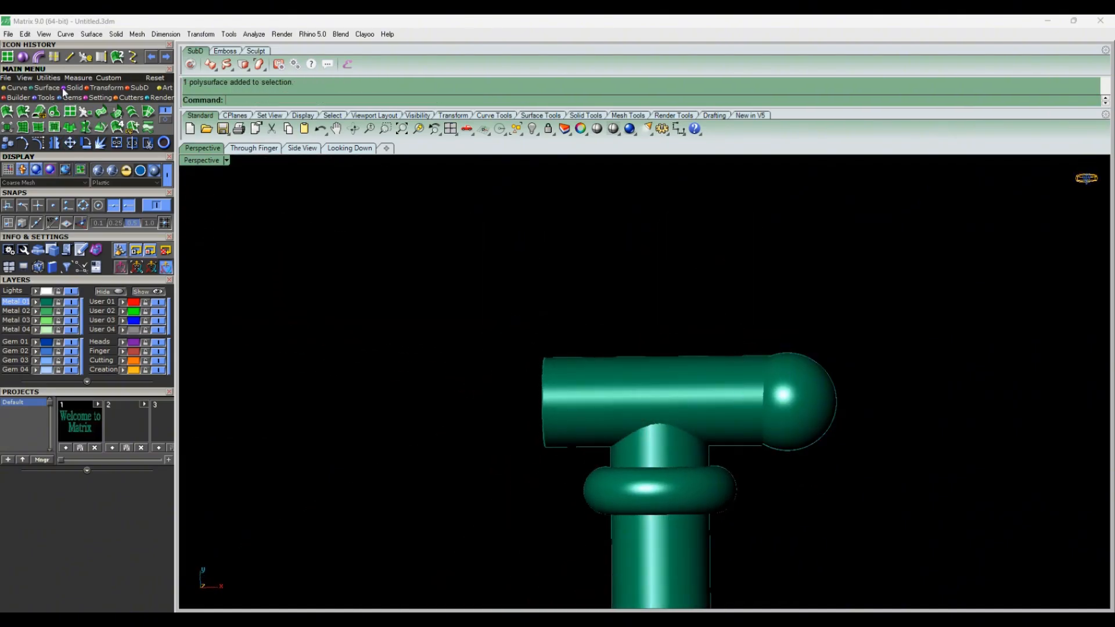
Separate the flat underside from the cut sphere and delete that face, leaving the dome open underneath.
click(65, 90)
click(85, 111)
click(784, 416)
key(Return)
click(854, 429)
right_drag(854, 429, 750, 459)
scroll(793, 348, up, 4)
click(754, 358)
key(Delete)
scroll(744, 430, down, 4)
Mirror the sphere cap to the crossbar's opposite end across the vertical axis through the origin (0).
click(733, 417)
click(363, 151)
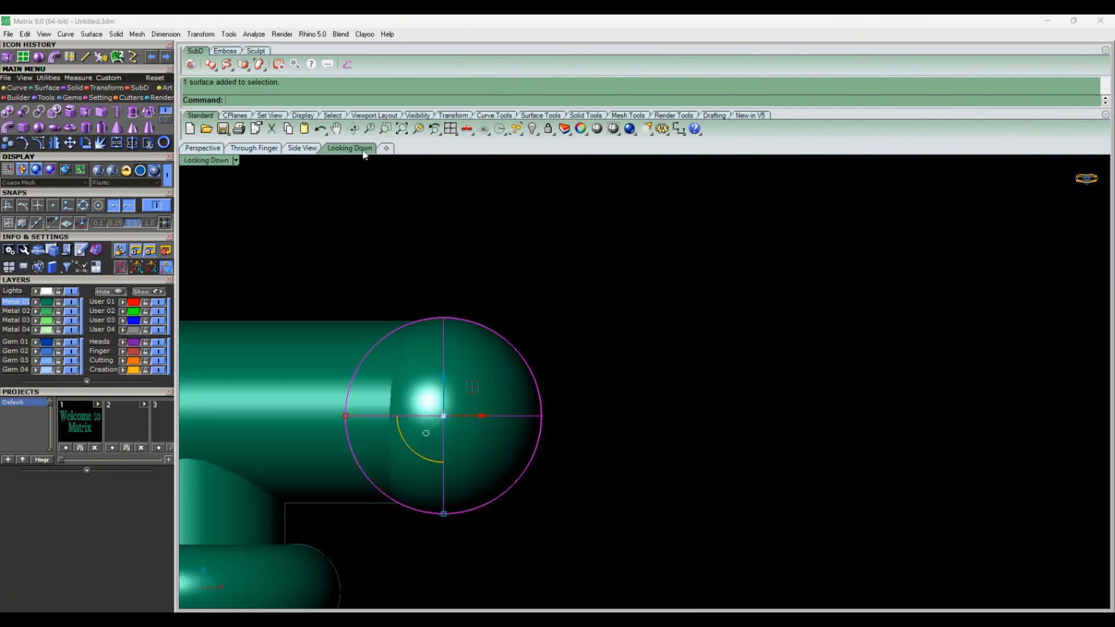
scroll(503, 331, down, 10)
click(55, 143)
text(0)
key(Return)
click(474, 278)
click(563, 311)
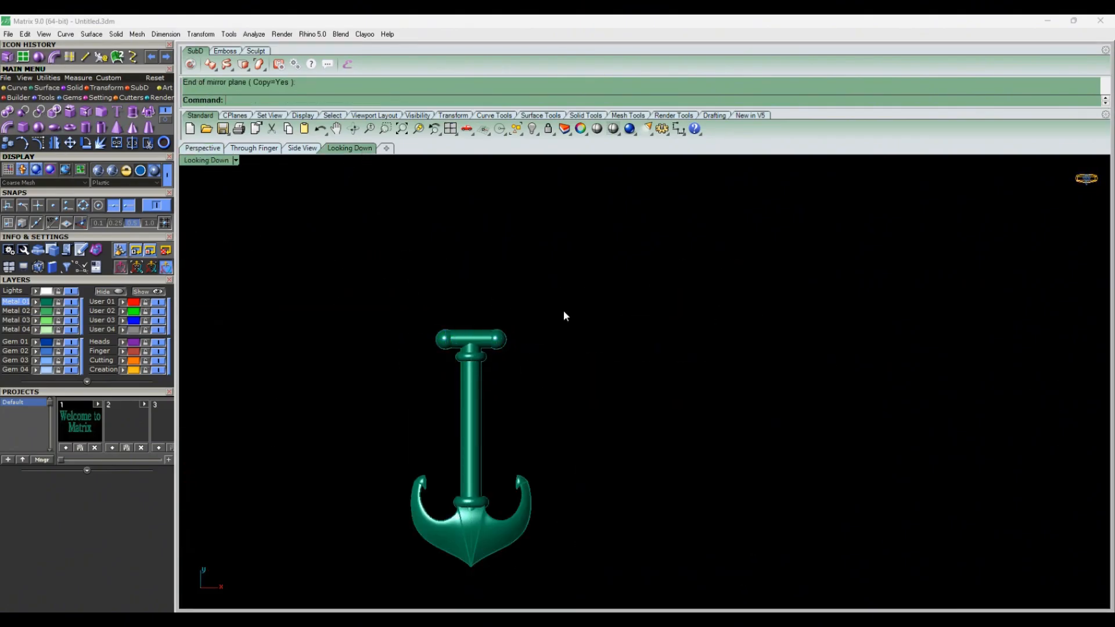
scroll(493, 335, up, 13)
scroll(547, 345, down, 20)
scroll(556, 420, up, 9)
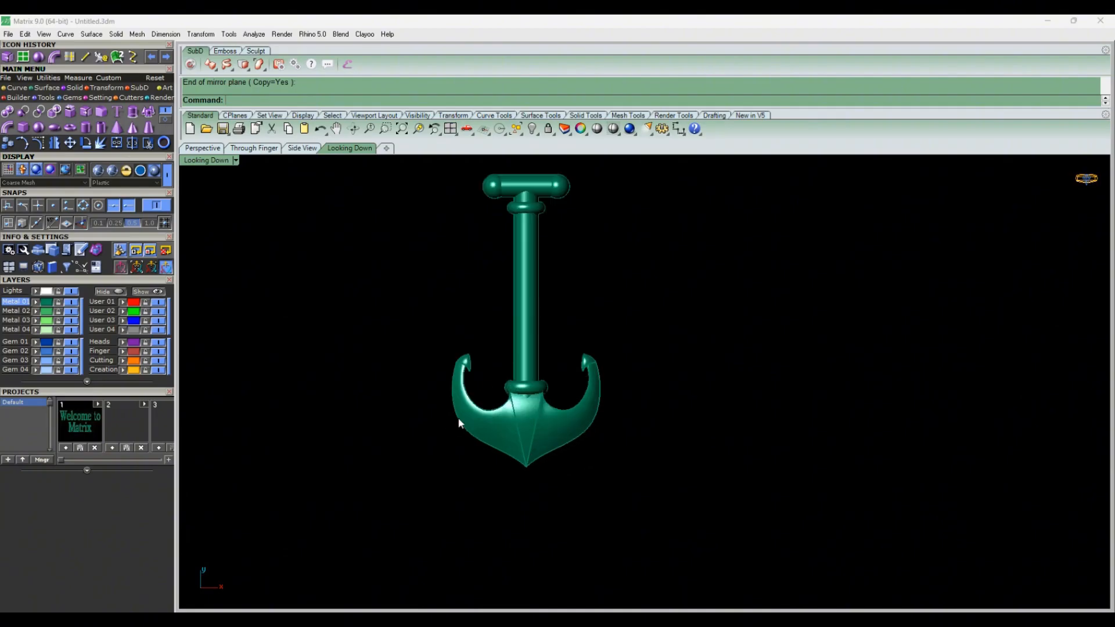
Draw a short vertical interpolated curve left of the anchor body and turn on its control points.
right_drag(534, 450, 555, 493)
click(17, 87)
click(38, 112)
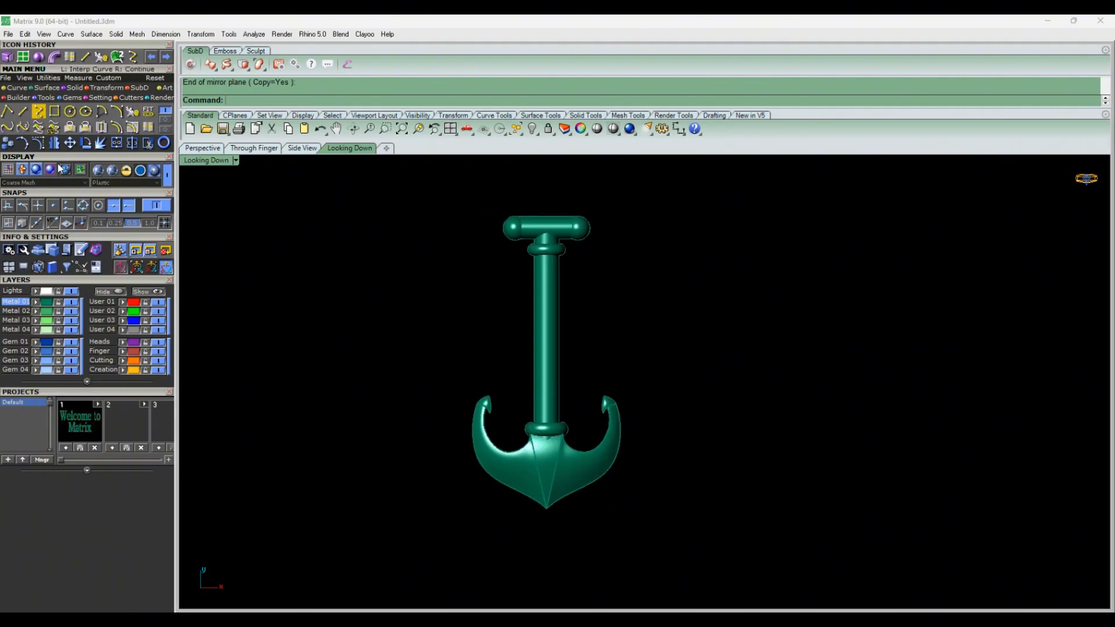
scroll(403, 505, up, 3)
click(403, 505)
click(403, 460)
key(Return)
scroll(393, 503, up, 3)
key(F10)
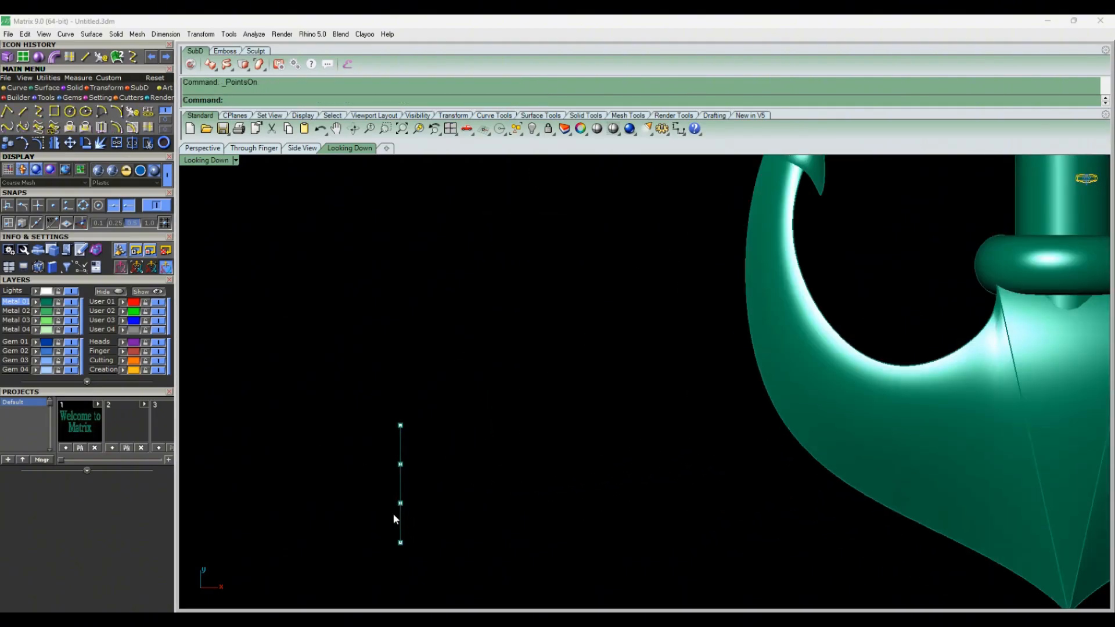
Pull the curve's middle control points sideways to bend it into half a teardrop, and hide its points.
drag(392, 514, 412, 454)
right_drag(417, 498, 492, 481)
drag(511, 469, 444, 489)
click(413, 507)
click(500, 473)
key(Escape)
Mirror the half-teardrop curve across the line through its two endpoints.
click(448, 472)
click(54, 143)
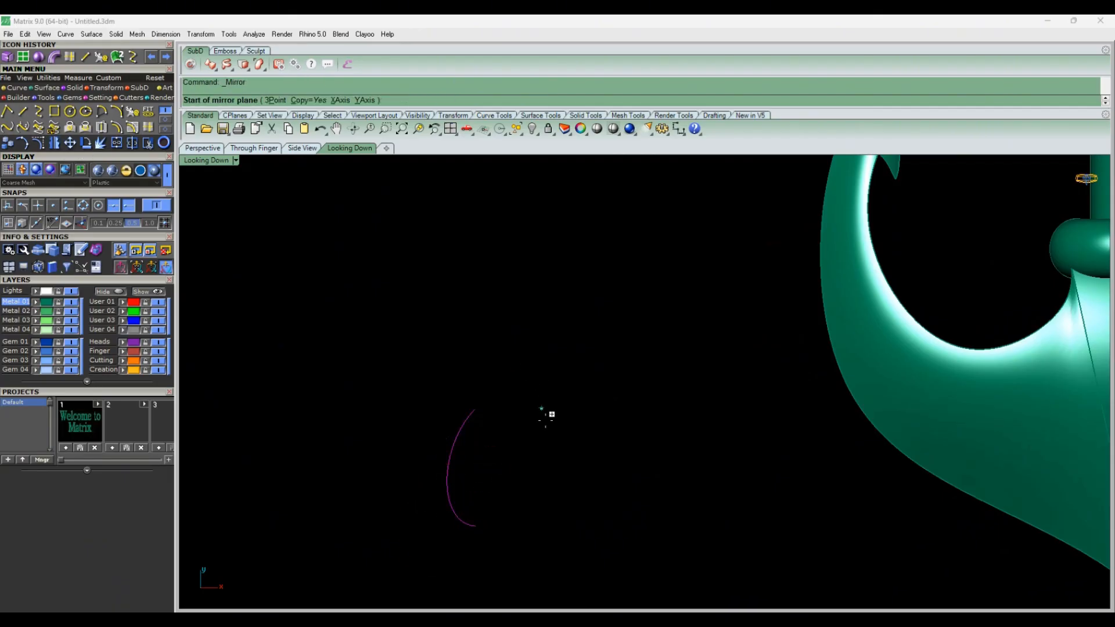
click(475, 410)
click(475, 526)
scroll(493, 410, up, 20)
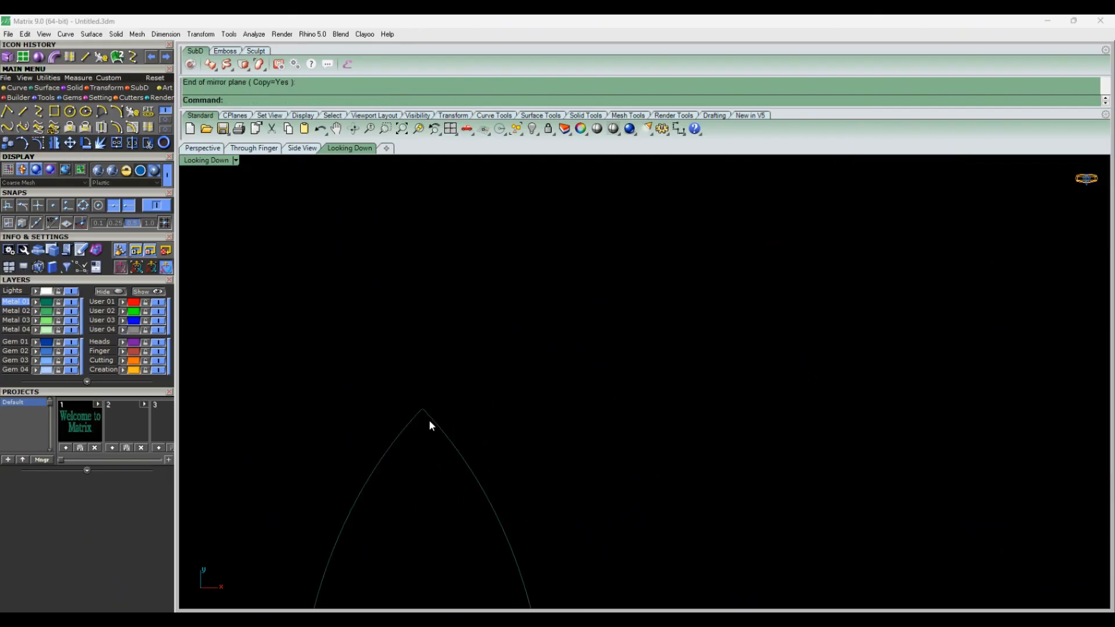
Select both halves of the teardrop and join them into one closed curve.
drag(557, 350, 402, 456)
scroll(558, 380, down, 15)
scroll(553, 382, down, 10)
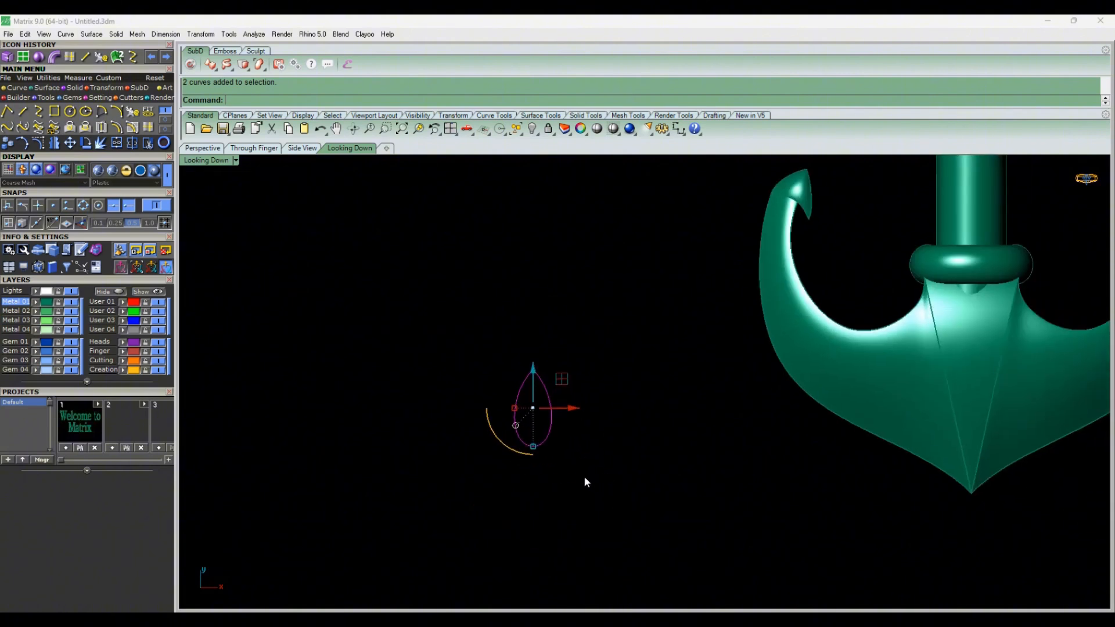
key(ctrl+j)
Move the teardrop outline horizontally onto the anchor body's centreline and switch the view to wireframe.
click(550, 429)
scroll(576, 443, down, 4)
right_drag(576, 443, 473, 452)
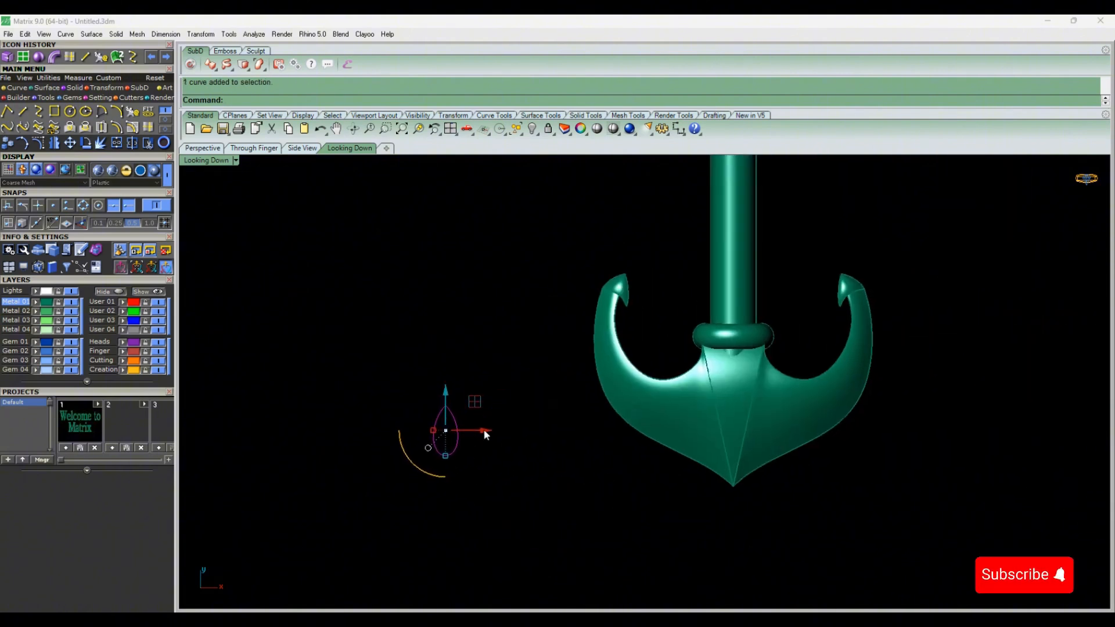
drag(485, 431, 773, 416)
key(F5)
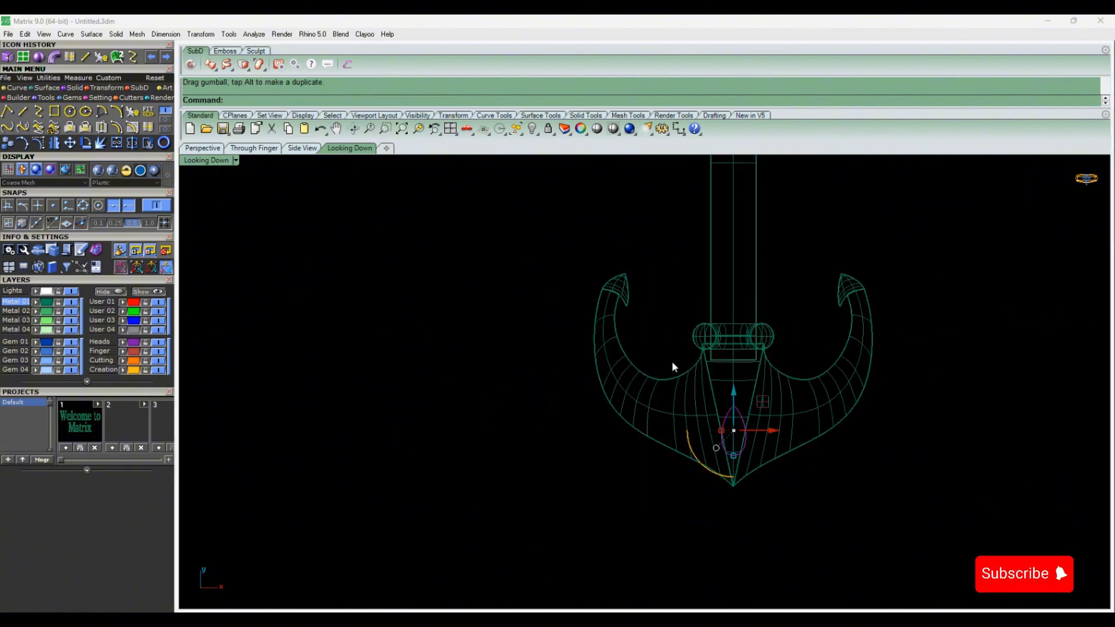
Move the teardrop up along the body's central panel, stretch it lengthwise and narrow its width.
scroll(733, 431, up, 8)
right_drag(733, 430, 628, 455)
scroll(628, 455, up, 2)
click(661, 457)
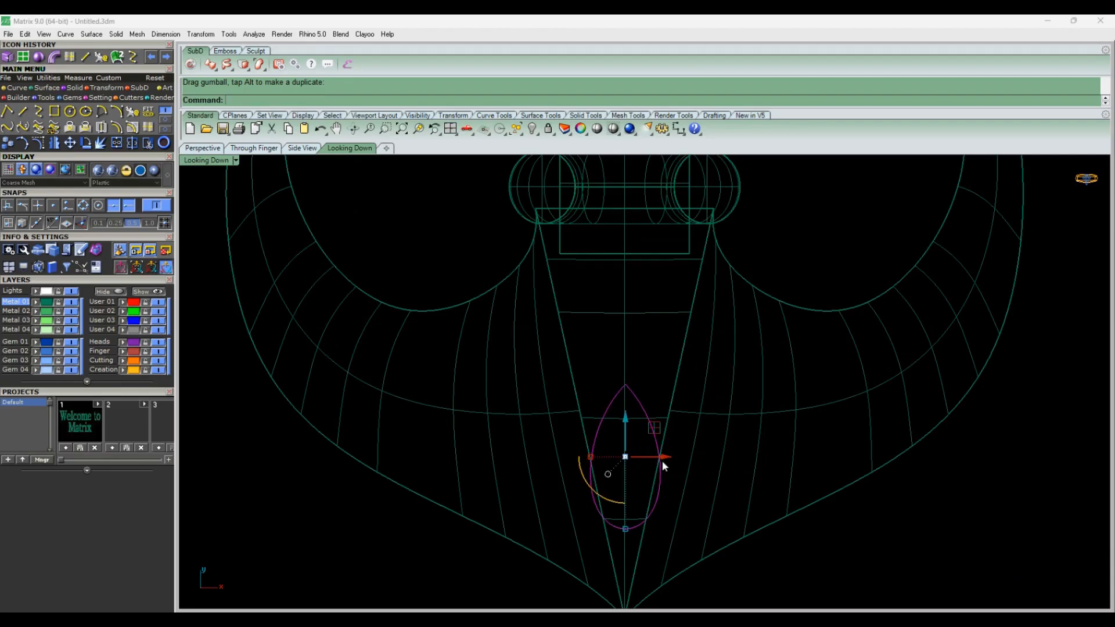
drag(663, 456, 662, 469)
drag(625, 424, 625, 336)
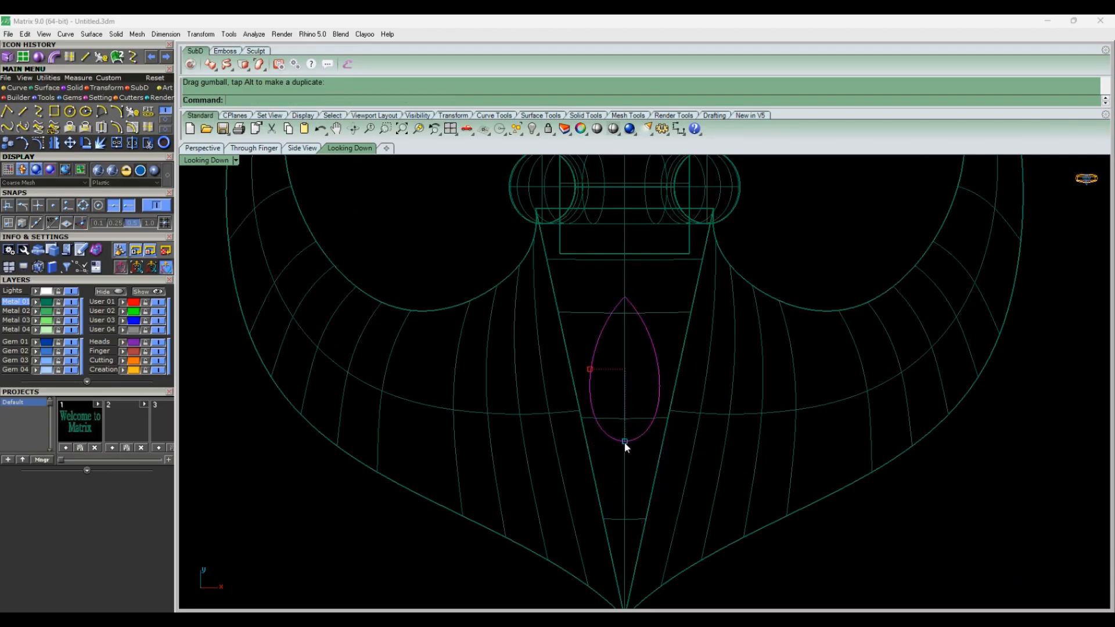
drag(628, 449, 628, 450)
drag(625, 332, 627, 340)
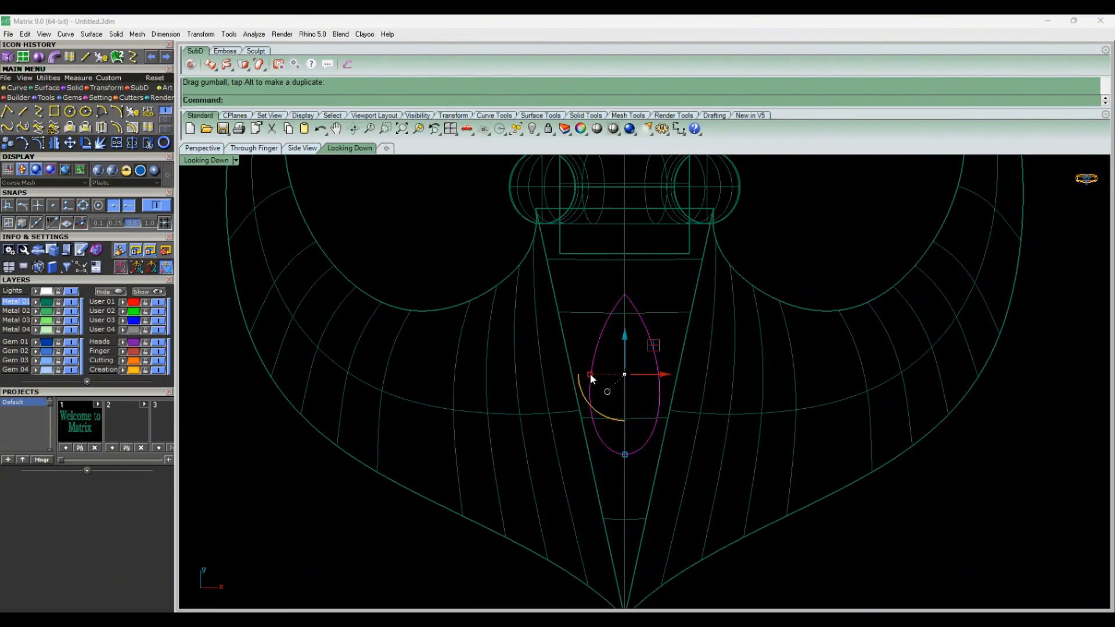
mouse_move(590, 377)
mouse_down()
mouse_move(570, 391)
mouse_move(578, 386)
mouse_up()
Place a copy of the teardrop on the body's left side, lower it and tilt it towards the arm.
scroll(617, 390, down, 4)
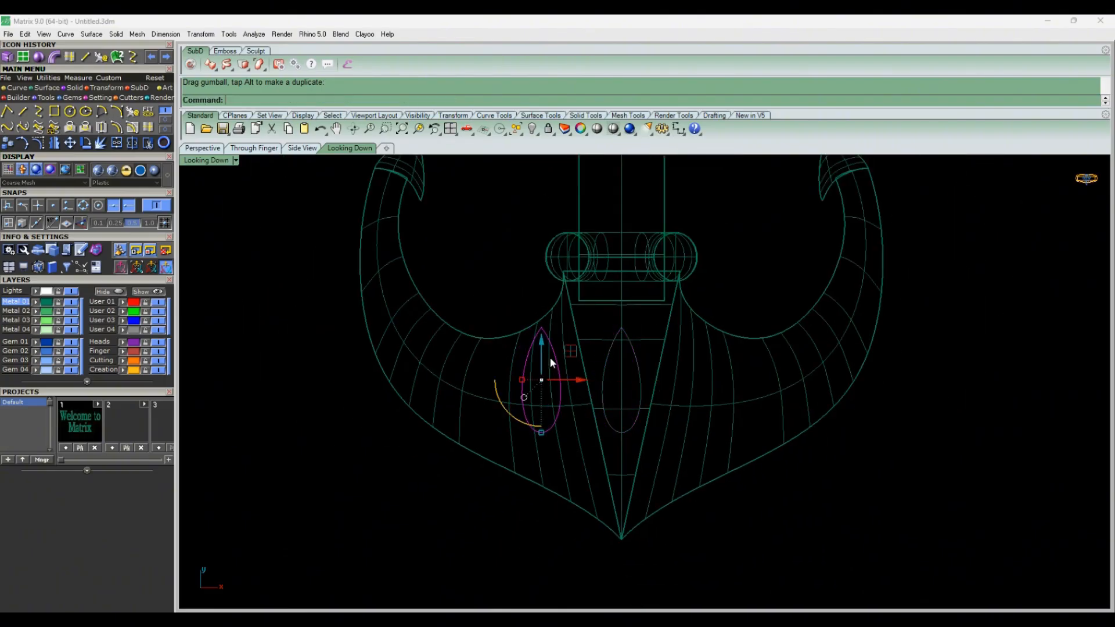
mouse_move(525, 419)
mouse_down()
mouse_move(527, 449)
mouse_move(528, 417)
mouse_up()
drag(569, 453, 565, 447)
Mirror the tilted teardrop across the anchor's vertical centreline, starting the mirror plane at the origin (0).
click(55, 144)
text(0)
key(Return)
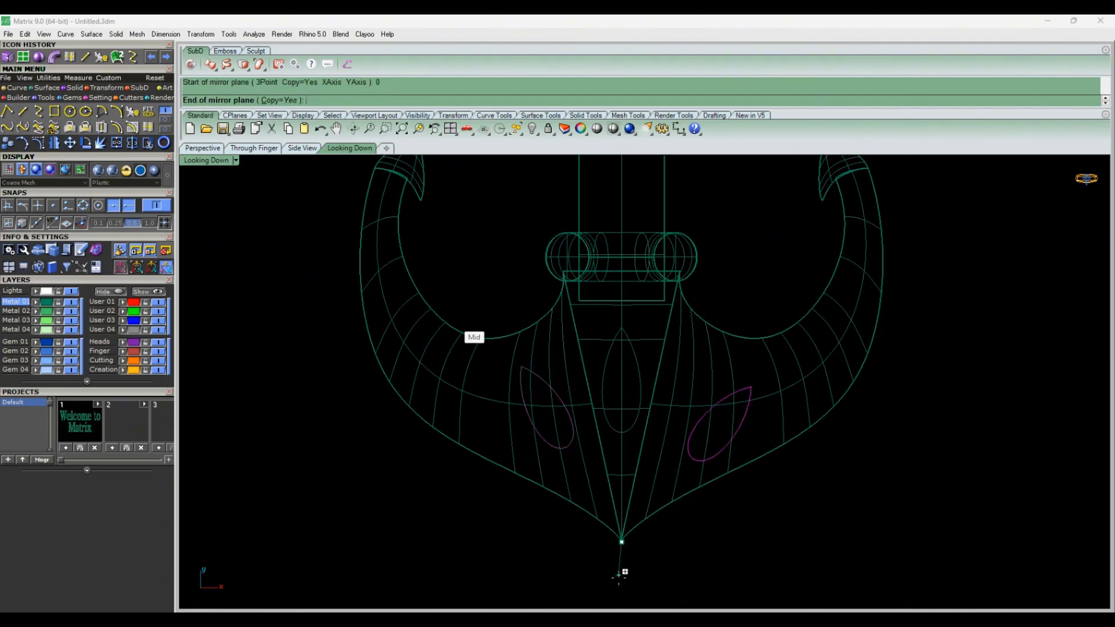
shift+click(631, 567)
key(Escape)
scroll(563, 367, down, 2)
scroll(563, 369, down, 2)
Split the anchor body surfaces with the three teardrop outlines as cutting curves.
key(ctrl+shift+s)
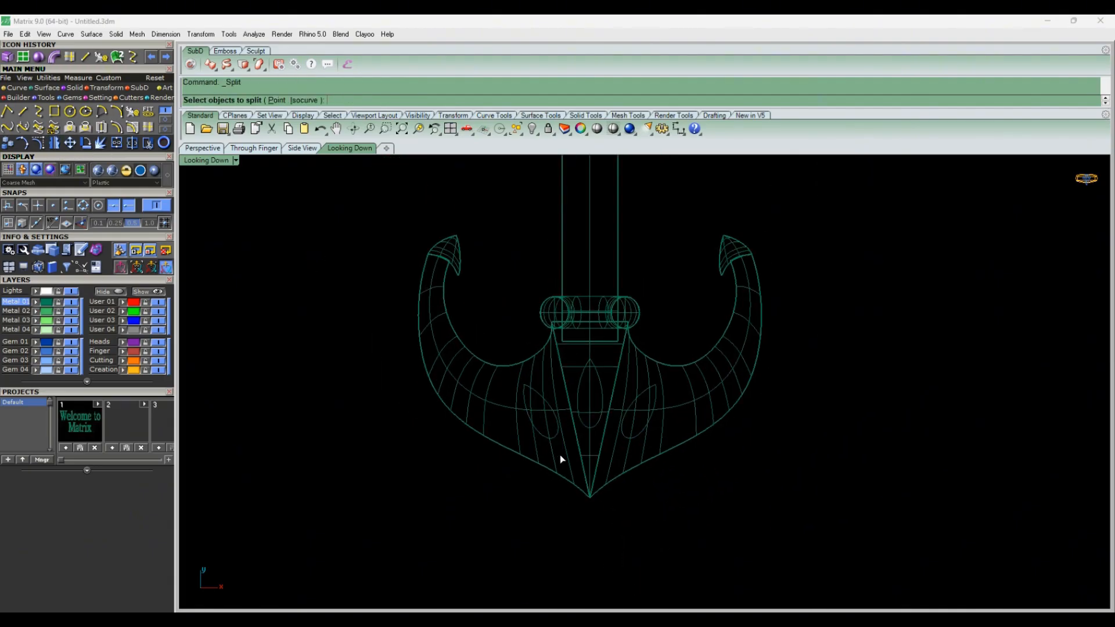
scroll(560, 455, up, 4)
click(569, 455)
click(607, 456)
click(665, 450)
click(600, 415)
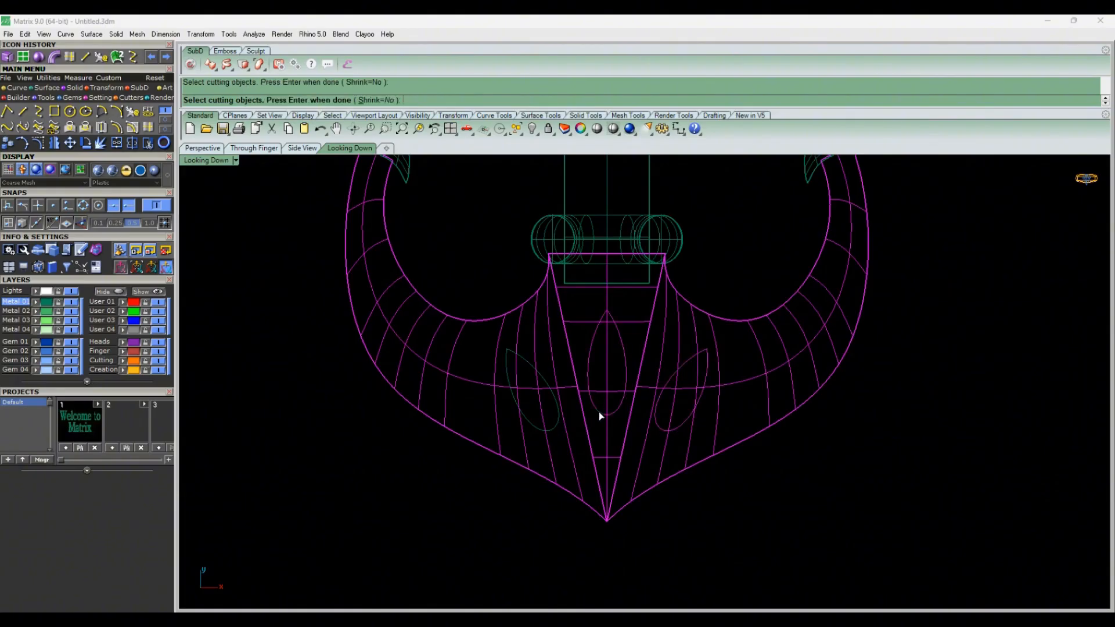
key(Return)
Delete the surface pieces inside the three teardrops to leave openings in the body.
click(545, 411)
key(Delete)
click(611, 378)
key(Delete)
click(674, 400)
key(Delete)
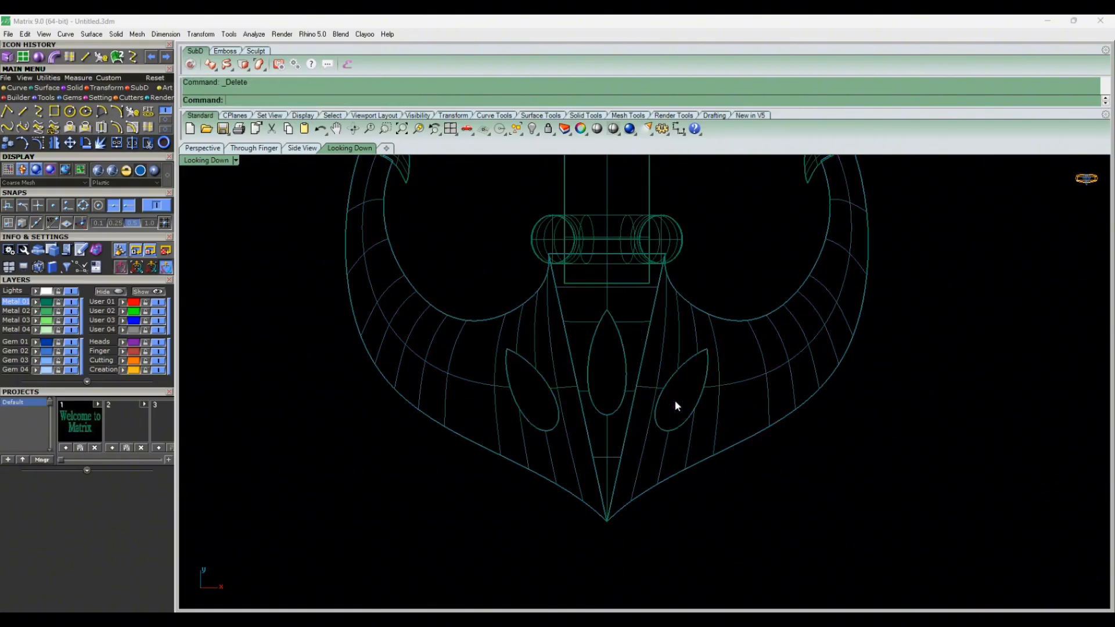
Delete the three teardrop curves and show the model shaded in the perspective view.
click(542, 429)
key(Delete)
click(605, 414)
key(Delete)
click(669, 430)
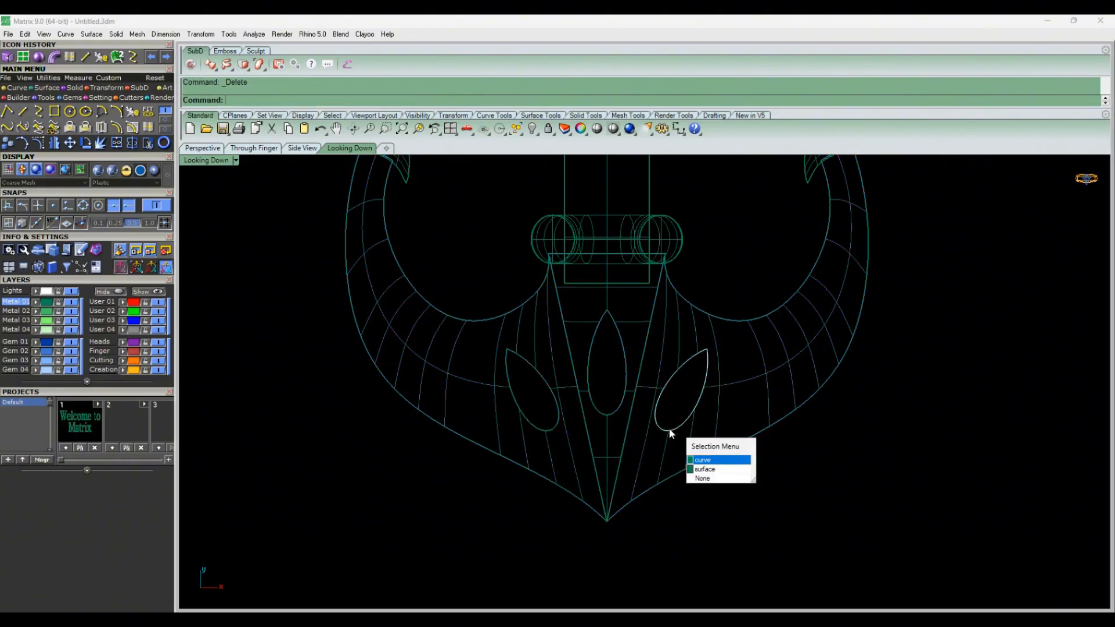
click(669, 430)
key(Delete)
click(167, 174)
scroll(651, 473, down, 8)
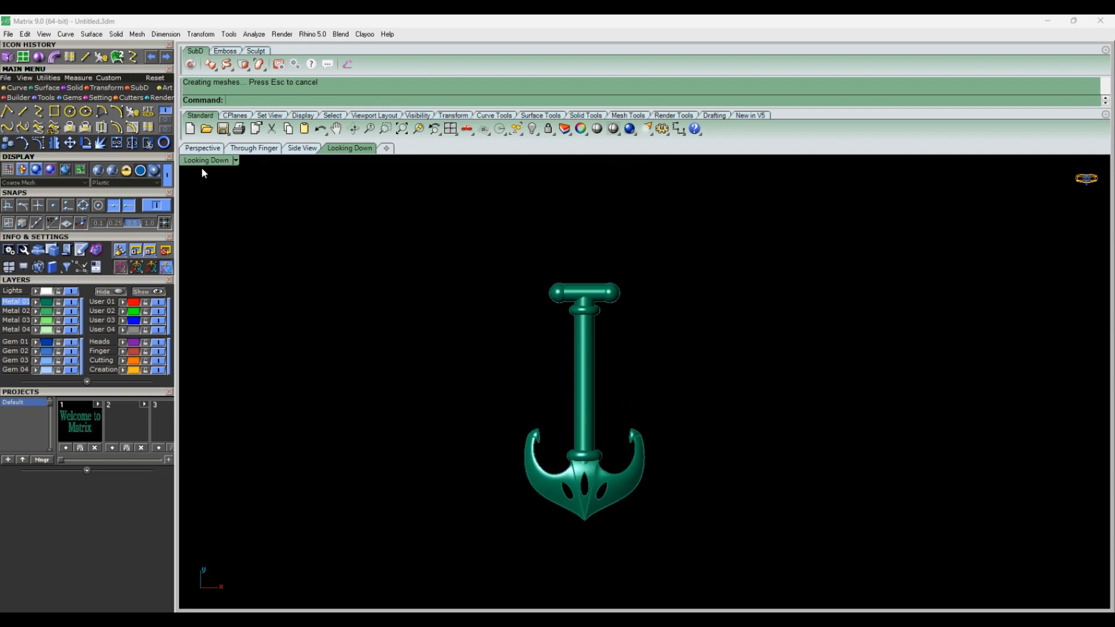
click(194, 149)
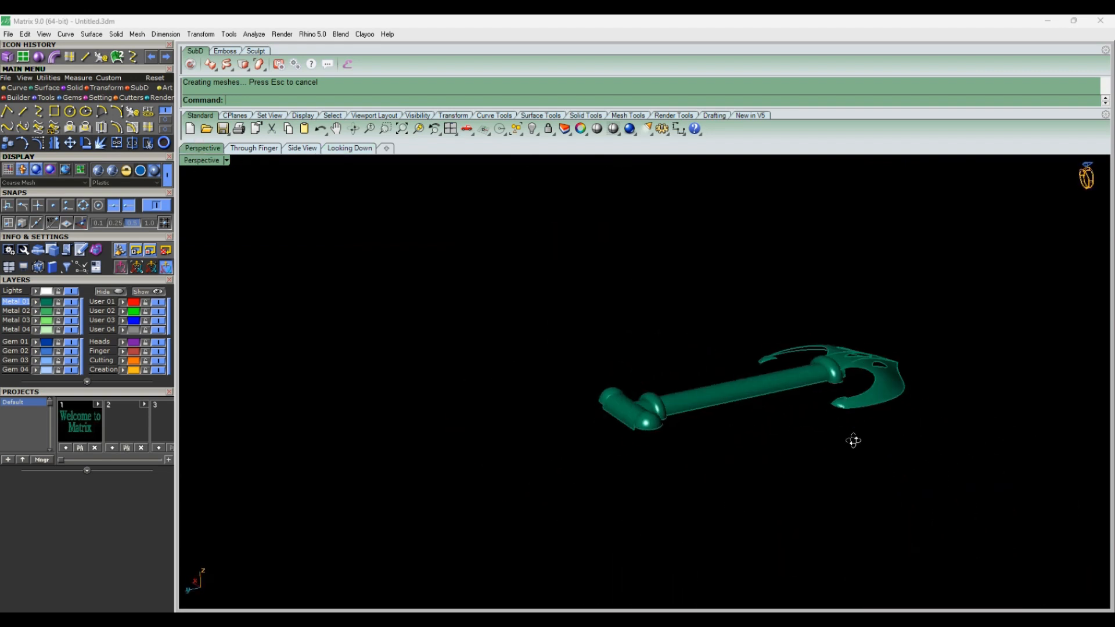
Start duplicating edges and pick both long edges of the shaft and a profile edge of the upper ring.
click(105, 111)
scroll(566, 459, up, 2)
click(550, 462)
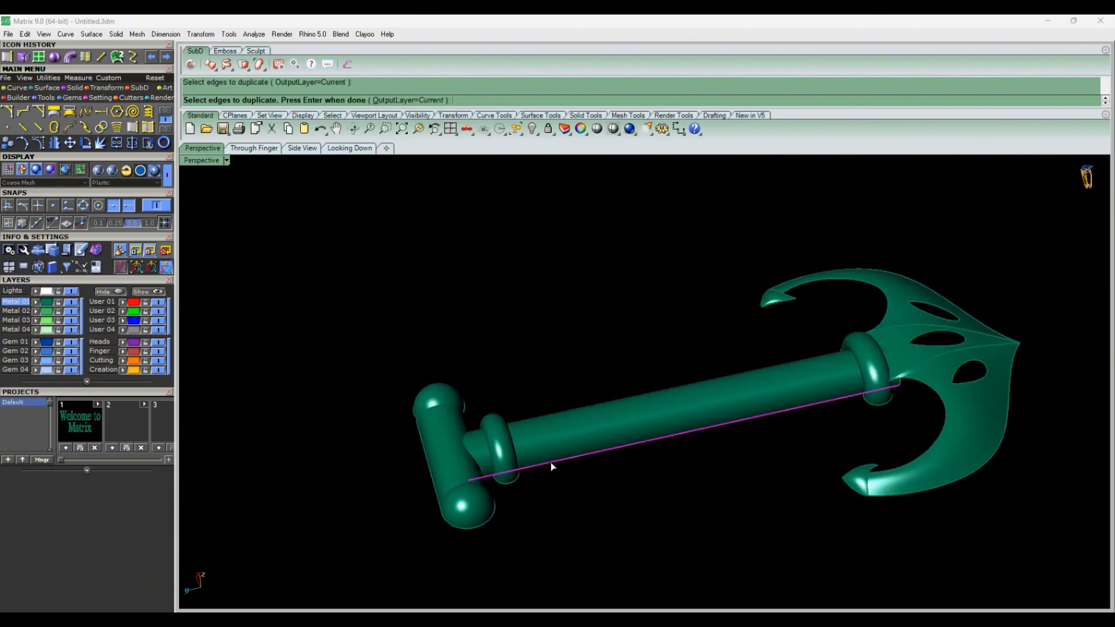
scroll(542, 423, up, 4)
scroll(541, 427, up, 2)
click(542, 428)
right_drag(583, 486, 488, 416)
click(469, 477)
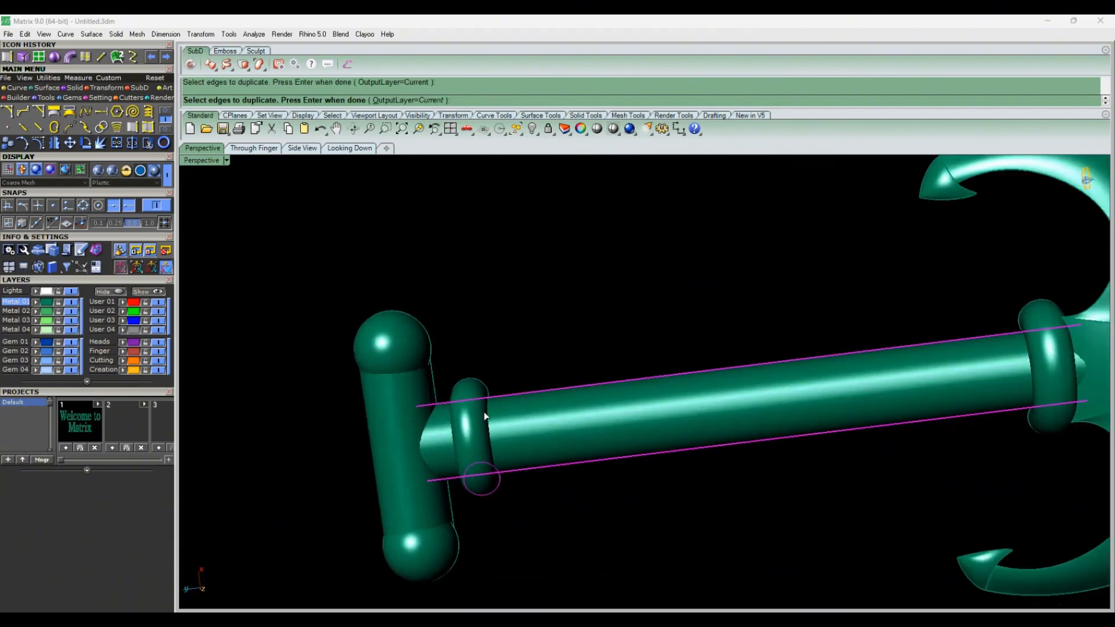
Add the remaining upper ring edge, the crossbar edges and the ball outlines to the edges being duplicated.
scroll(482, 398, up, 4)
click(488, 380)
scroll(493, 366, down, 4)
click(461, 475)
scroll(466, 420, up, 4)
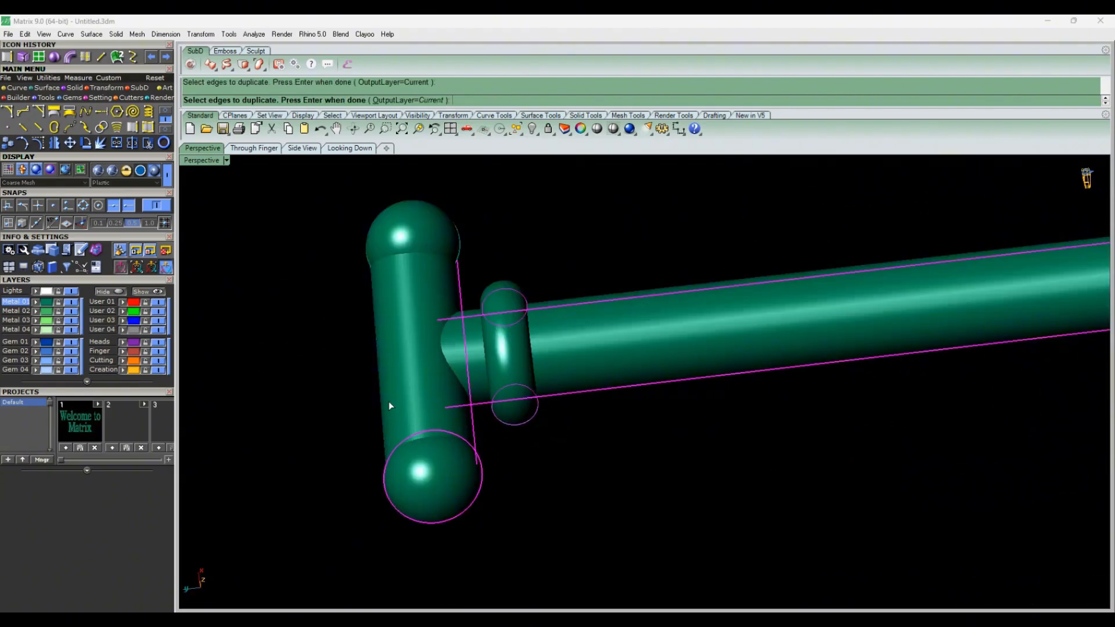
right_drag(388, 402, 437, 469)
click(433, 469)
right_drag(600, 558, 673, 495)
scroll(568, 541, down, 8)
Add the outer edges of the body, hook tips and lower ring, and duplicate all picked edges as curves.
scroll(673, 495, up, 2)
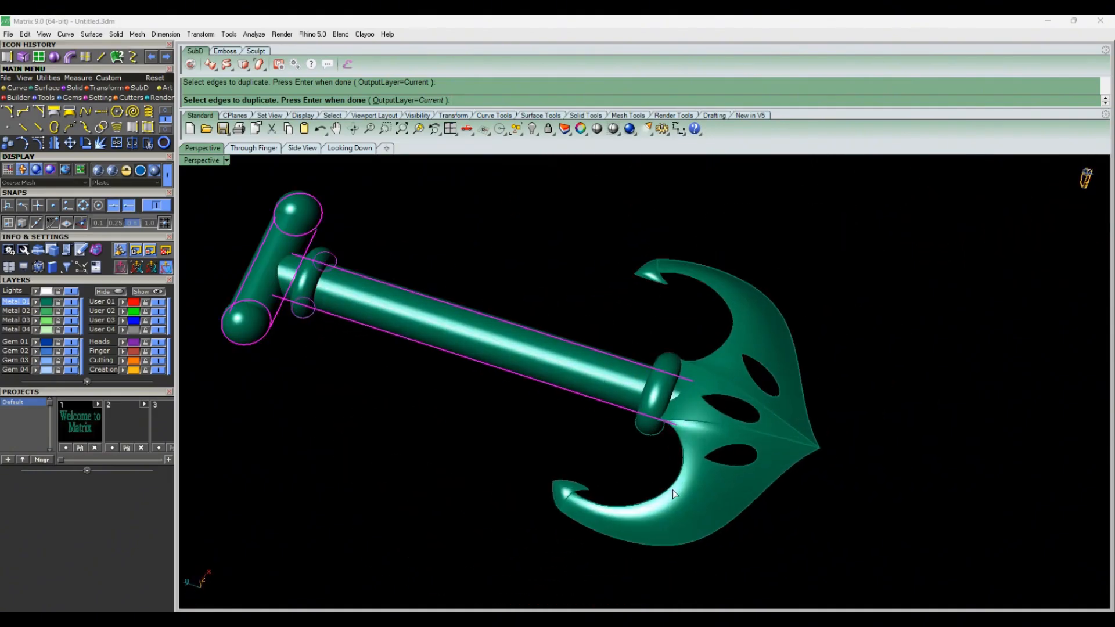
scroll(553, 489, up, 3)
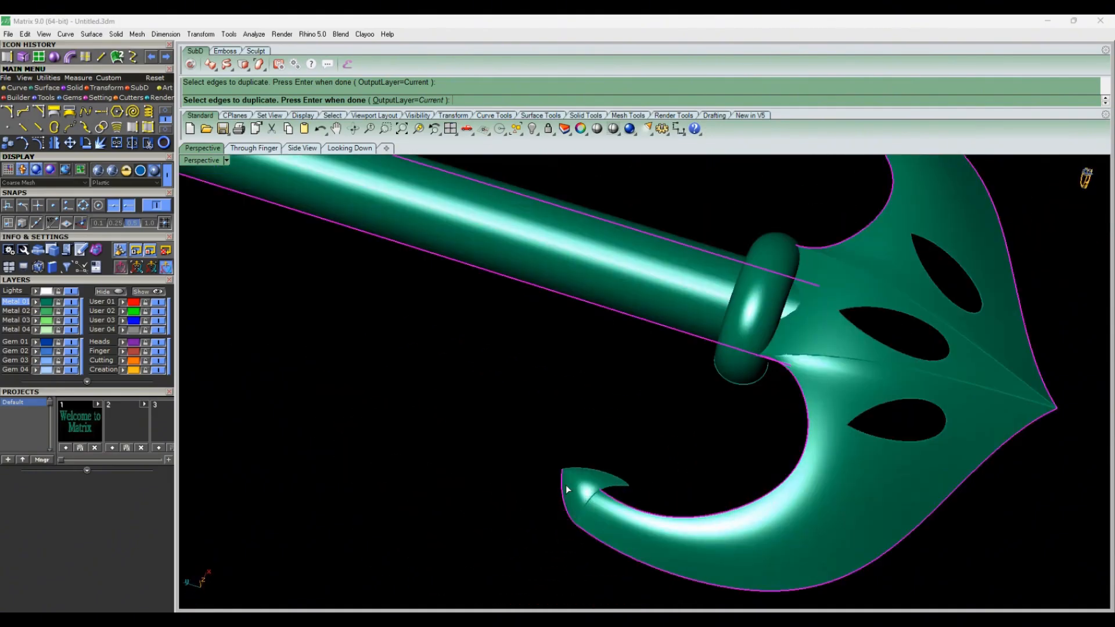
right_drag(617, 492, 695, 465)
scroll(758, 400, down, 4)
right_drag(757, 400, 587, 393)
scroll(744, 271, up, 4)
scroll(708, 287, down, 3)
right_drag(525, 439, 501, 458)
right_click(465, 508)
Extrude the duplicated edge curves straight downward into open side walls, keeping the input curves.
scroll(465, 508, down, 5)
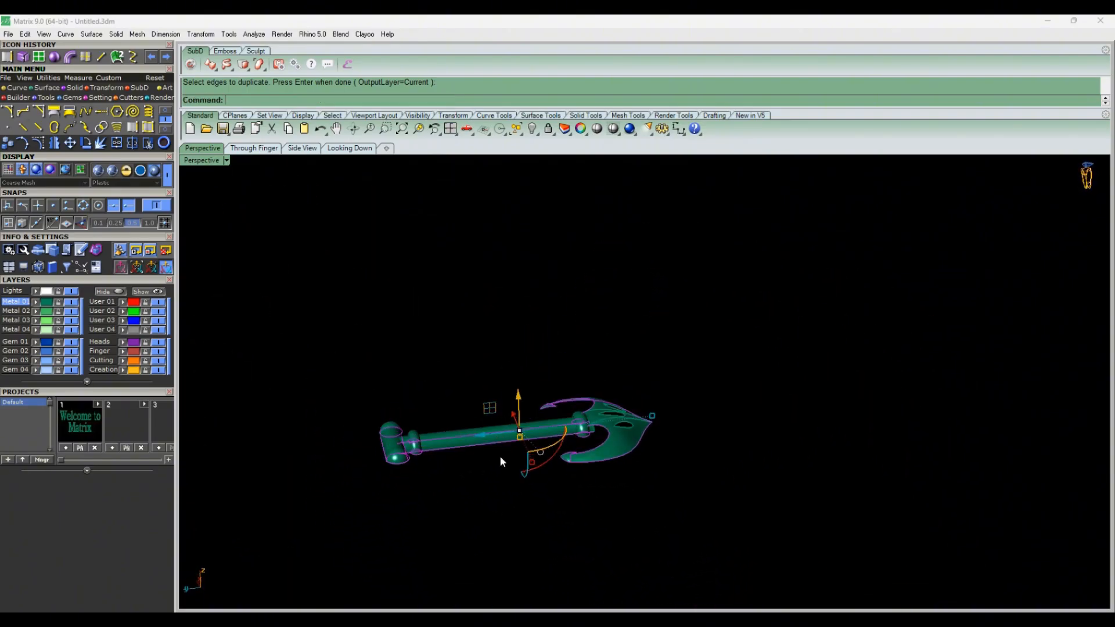
click(47, 97)
click(70, 126)
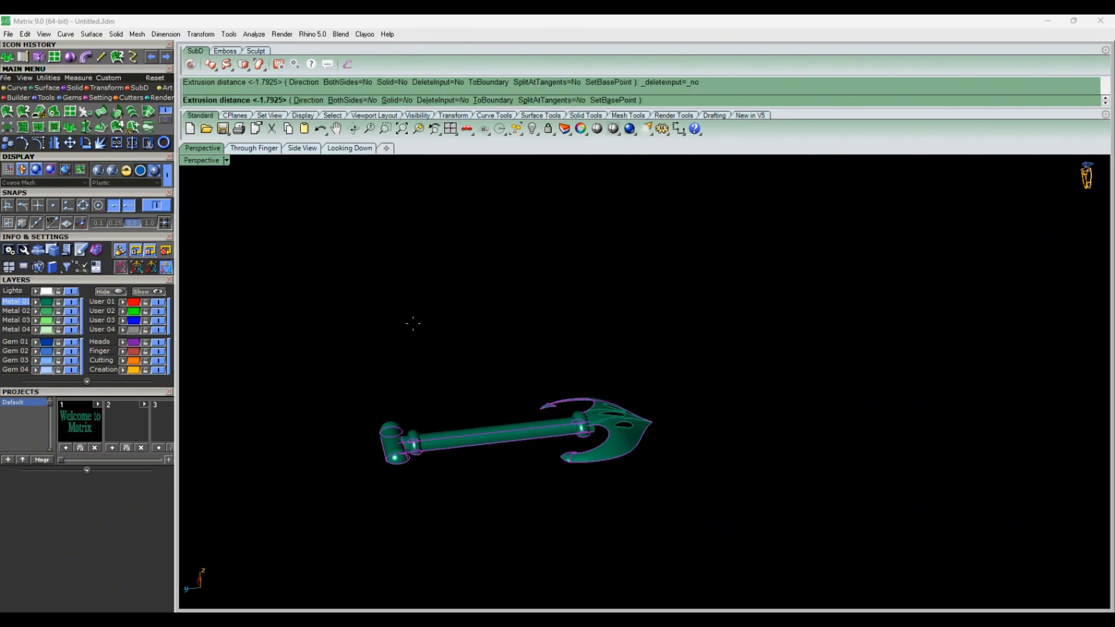
mouse_move(543, 504)
right_down()
mouse_move(686, 503)
mouse_move(642, 478)
mouse_move(547, 532)
mouse_move(546, 494)
right_up()
right_click(700, 503)
Draw a horizontal line across the side walls in the Through Finger view and extrude it into a plane spanning the anchor.
key(ctrl+Tab)
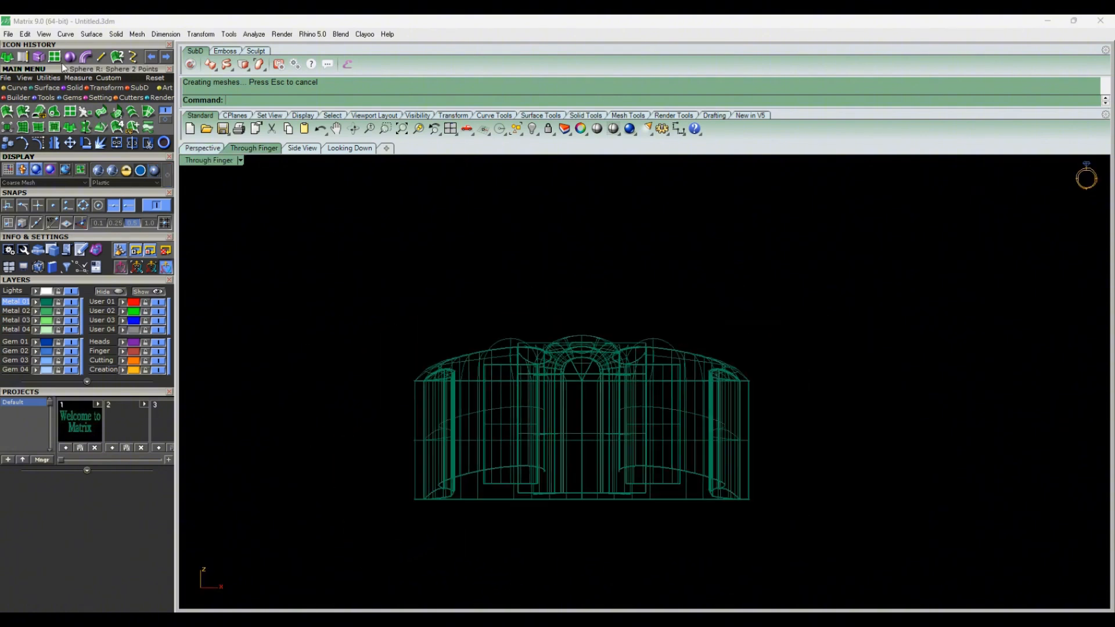
click(98, 57)
click(364, 417)
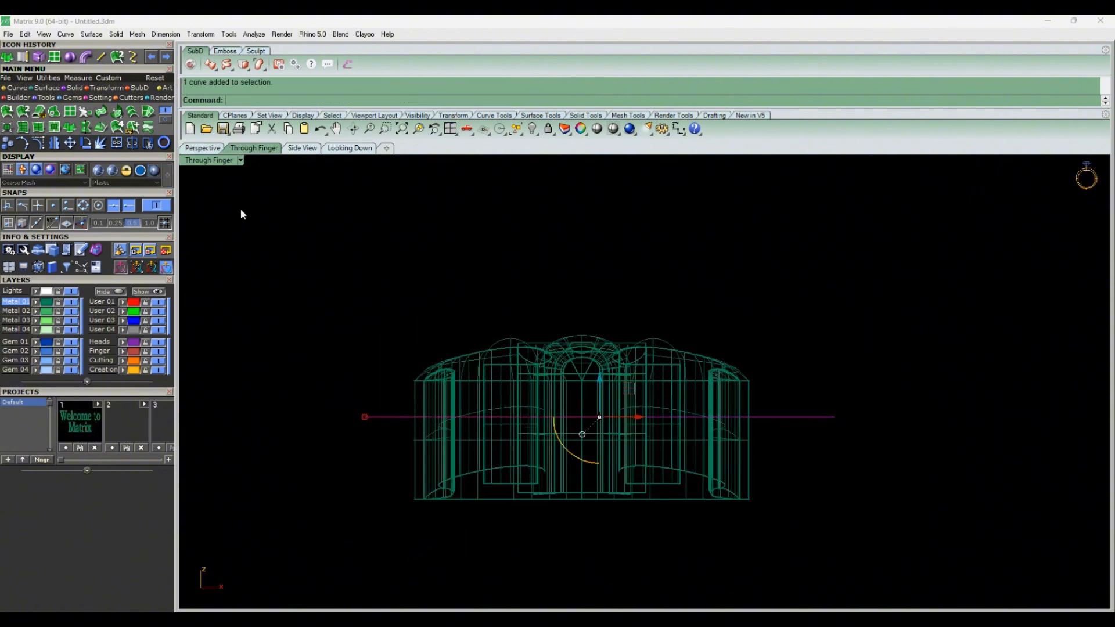
click(196, 144)
right_drag(734, 430, 705, 344)
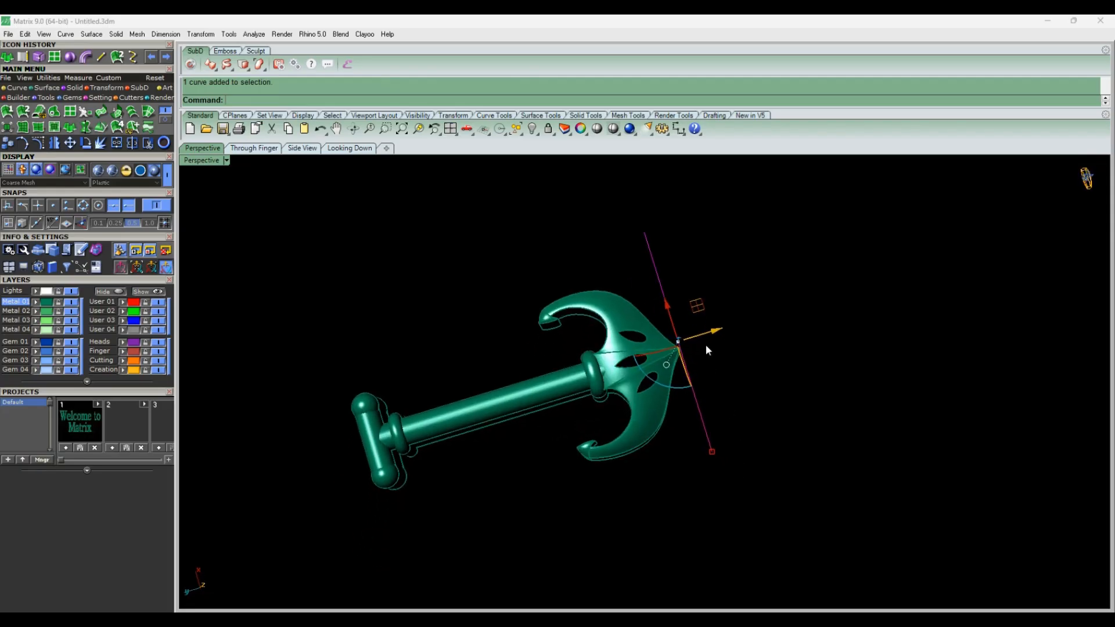
drag(718, 332, 367, 493)
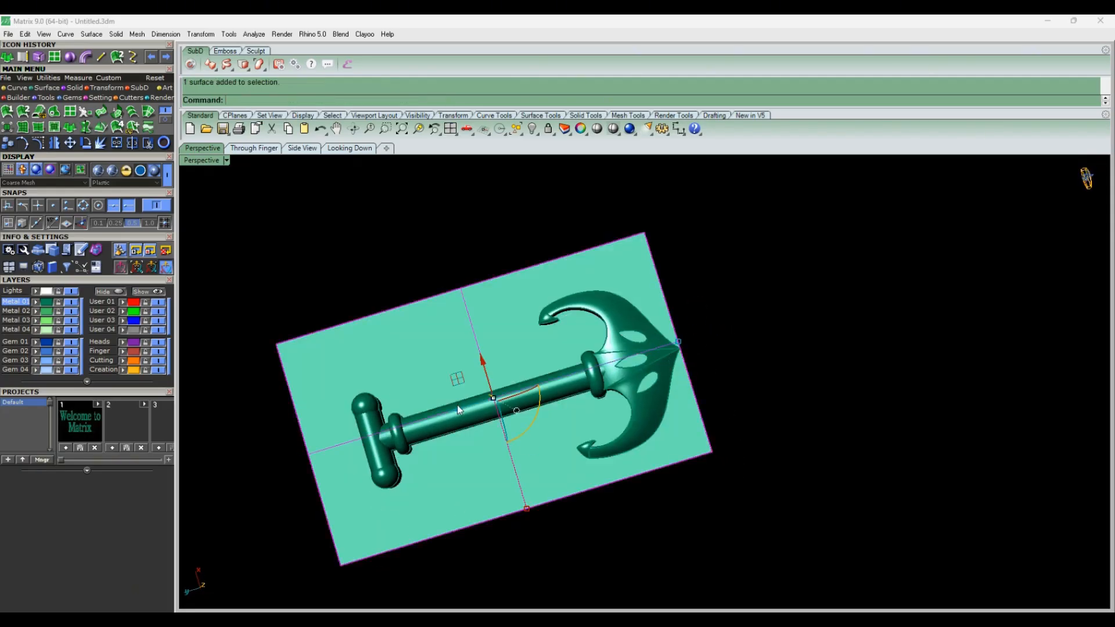
Select the cutting plane with its line and adjust their height relative to the side walls.
drag(458, 405, 490, 416)
right_drag(490, 416, 835, 385)
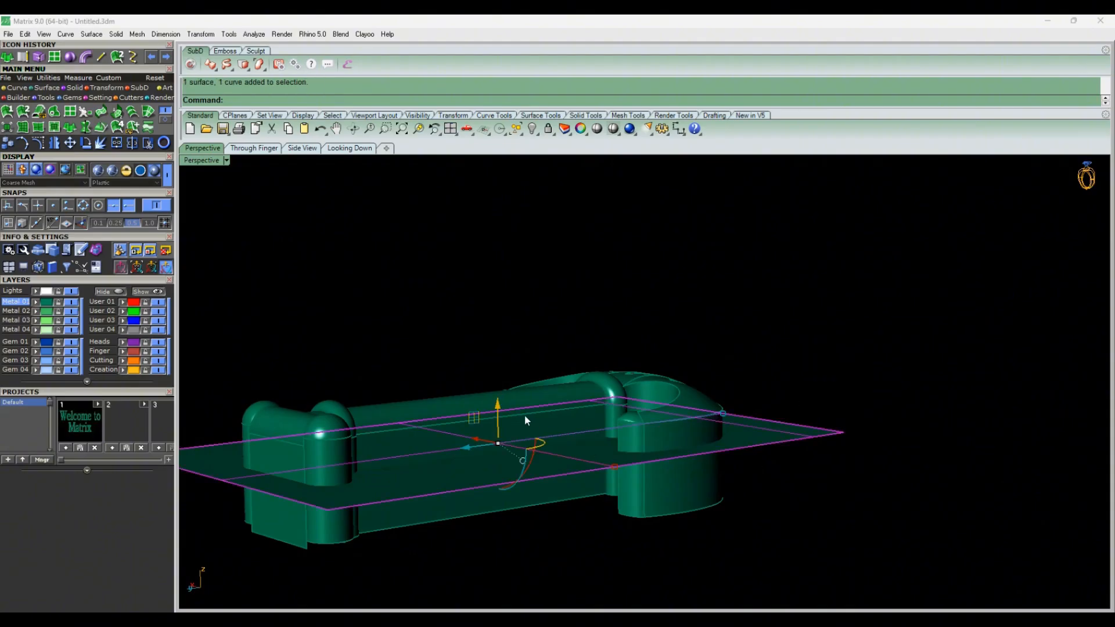
drag(498, 407, 497, 392)
click(835, 371)
right_drag(835, 371, 814, 381)
click(733, 439)
click(552, 401)
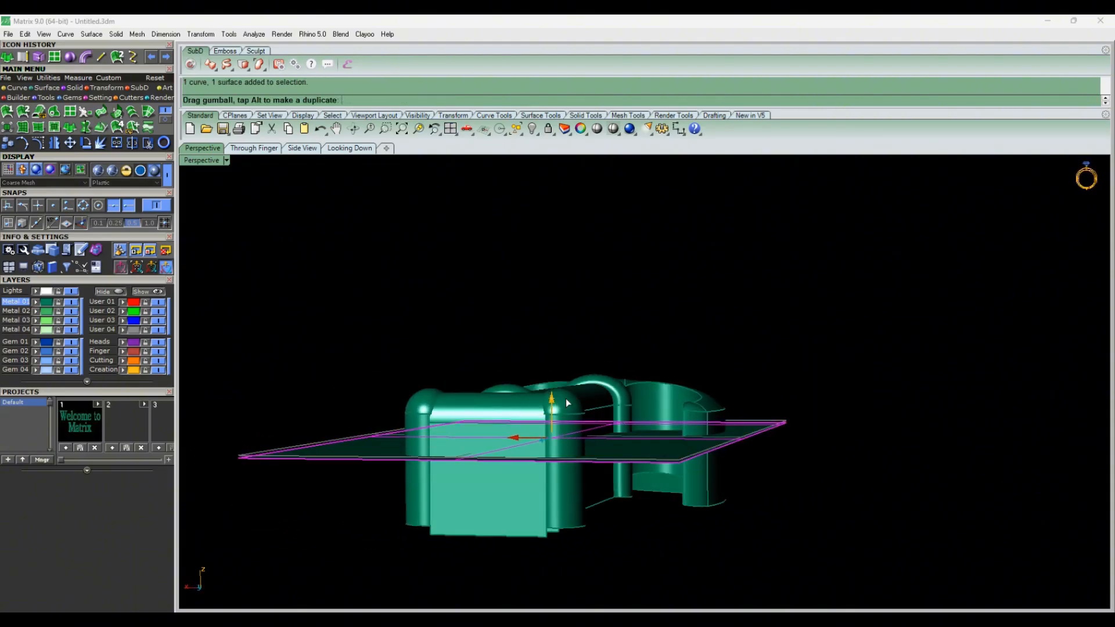
Split the side walls with the horizontal plane and delete the wall portions below it along with the plane.
click(254, 148)
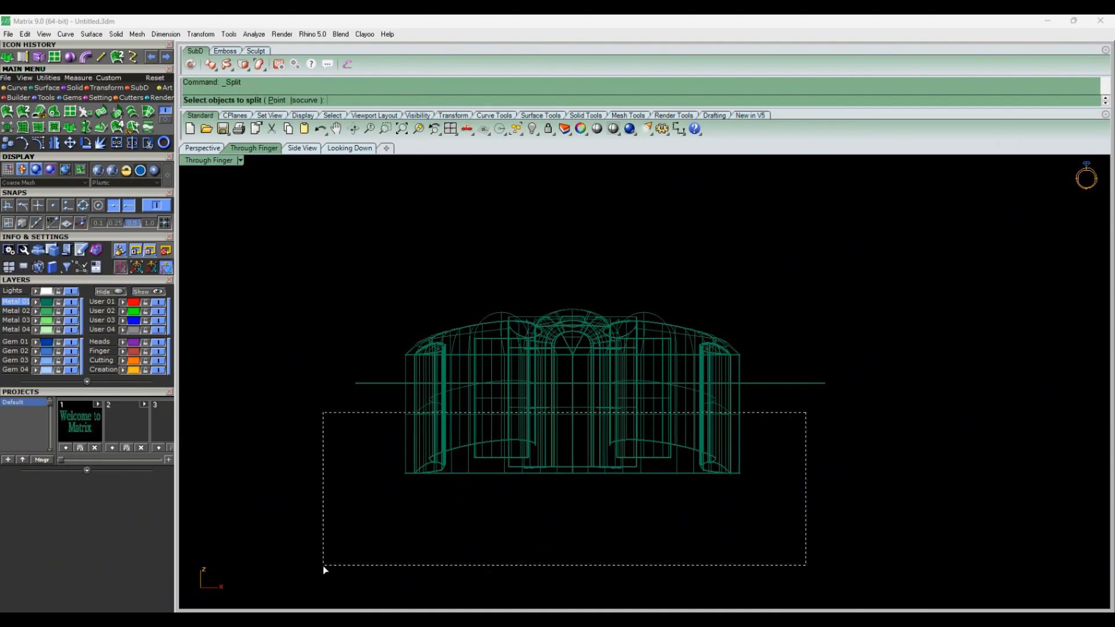
drag(325, 571, 324, 566)
key(Return)
drag(784, 347, 769, 439)
drag(825, 411, 583, 547)
key(Delete)
click(208, 150)
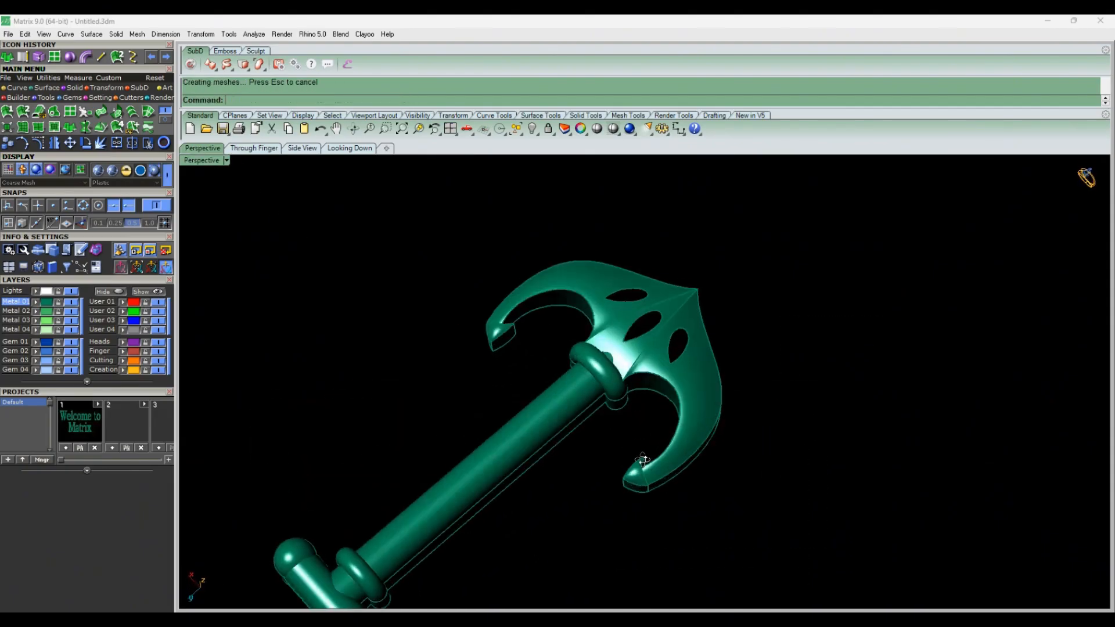
Select the top surfaces of the crossbar, its end balls, the shaft and the upper ring.
mouse_move(813, 459)
right_down()
mouse_move(760, 486)
mouse_move(546, 327)
mouse_move(585, 368)
mouse_move(577, 333)
mouse_move(638, 448)
mouse_move(560, 366)
mouse_move(518, 458)
right_up()
scroll(518, 458, up, 4)
click(493, 336)
shift+click(494, 298)
scroll(523, 384, up, 3)
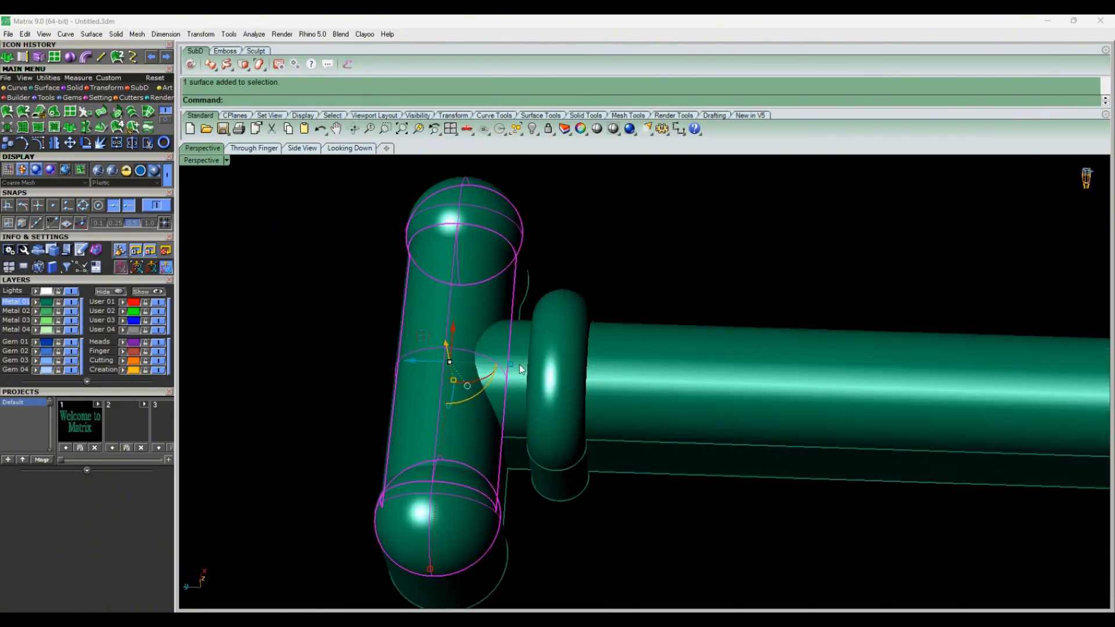
shift+click(521, 369)
shift+click(546, 366)
scroll(486, 411, down, 6)
scroll(765, 418, up, 4)
Add the lower ring, the curved body and both hook-tip surfaces to the selection.
shift+click(761, 415)
shift+click(818, 365)
scroll(817, 361, down, 6)
shift+click(825, 443)
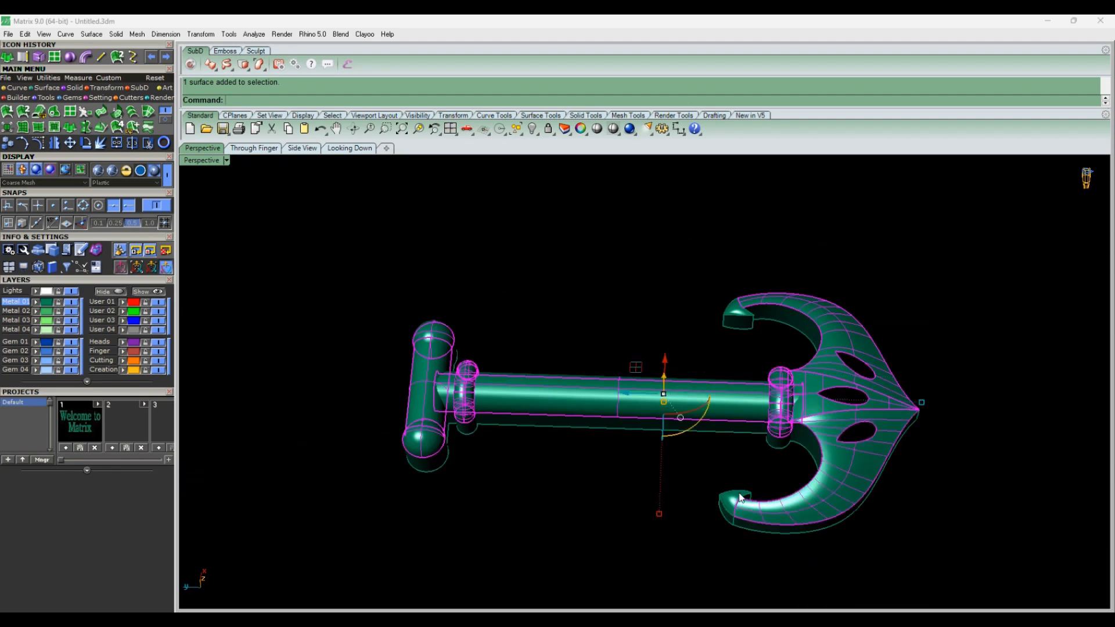
scroll(741, 497, up, 6)
shift+click(734, 506)
click(734, 507)
scroll(733, 504, down, 4)
scroll(726, 270, up, 6)
shift+click(726, 272)
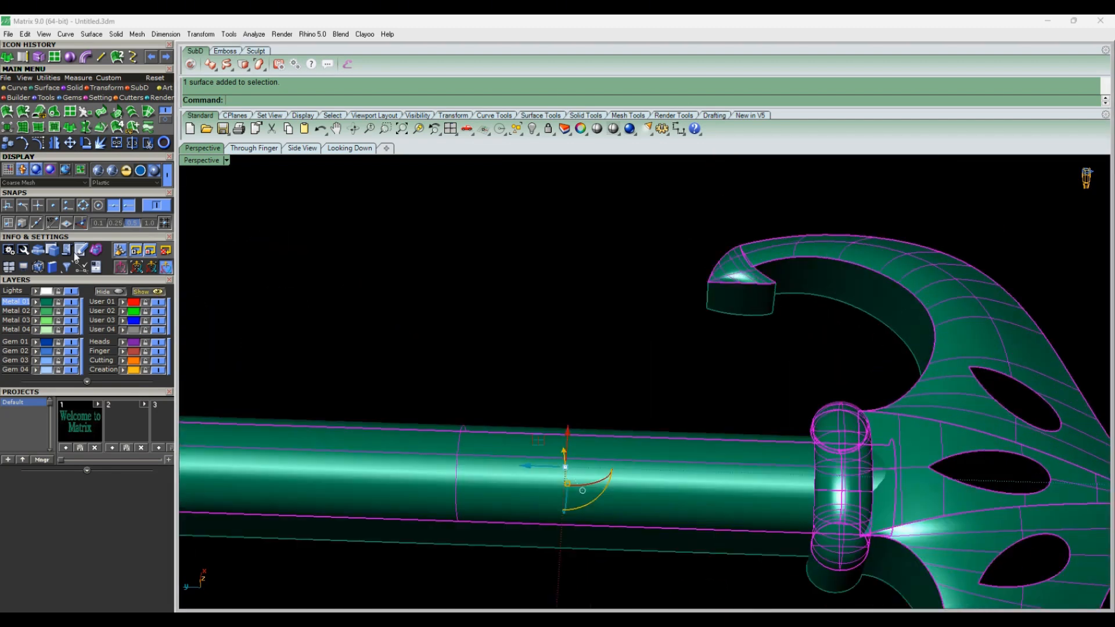
Move the selected top surfaces to layer User 04 and hide that layer.
click(123, 330)
click(158, 330)
scroll(590, 353, down, 10)
right_drag(590, 355, 530, 460)
Select all curves in the model and delete them, leaving only the side walls.
click(23, 35)
mouse_move(75, 202)
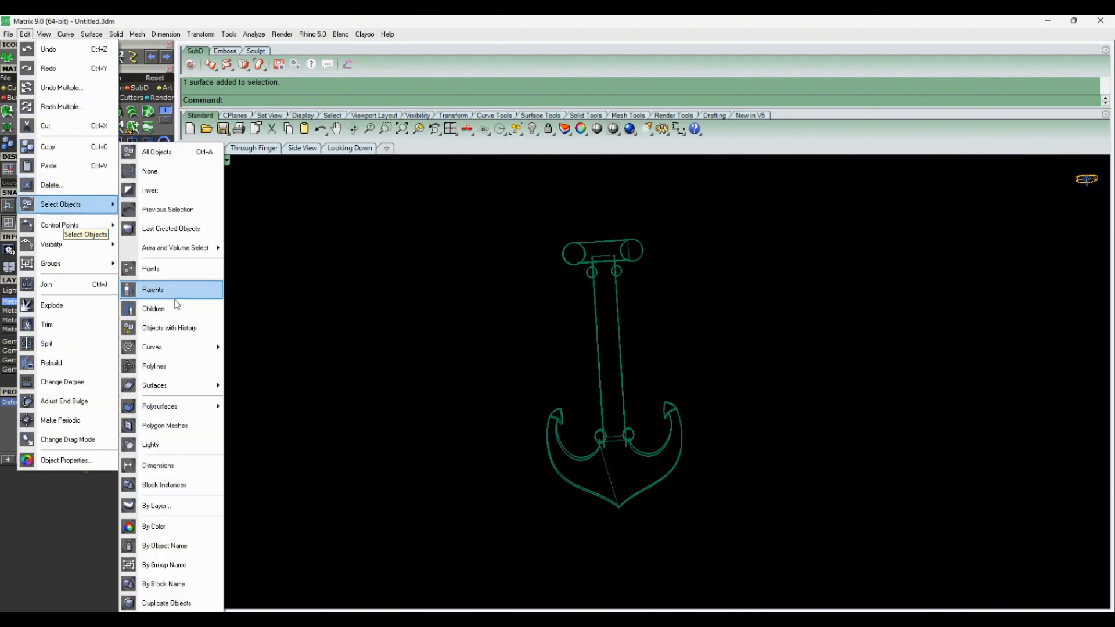
mouse_move(186, 347)
click(264, 347)
key(Delete)
right_drag(642, 444, 596, 462)
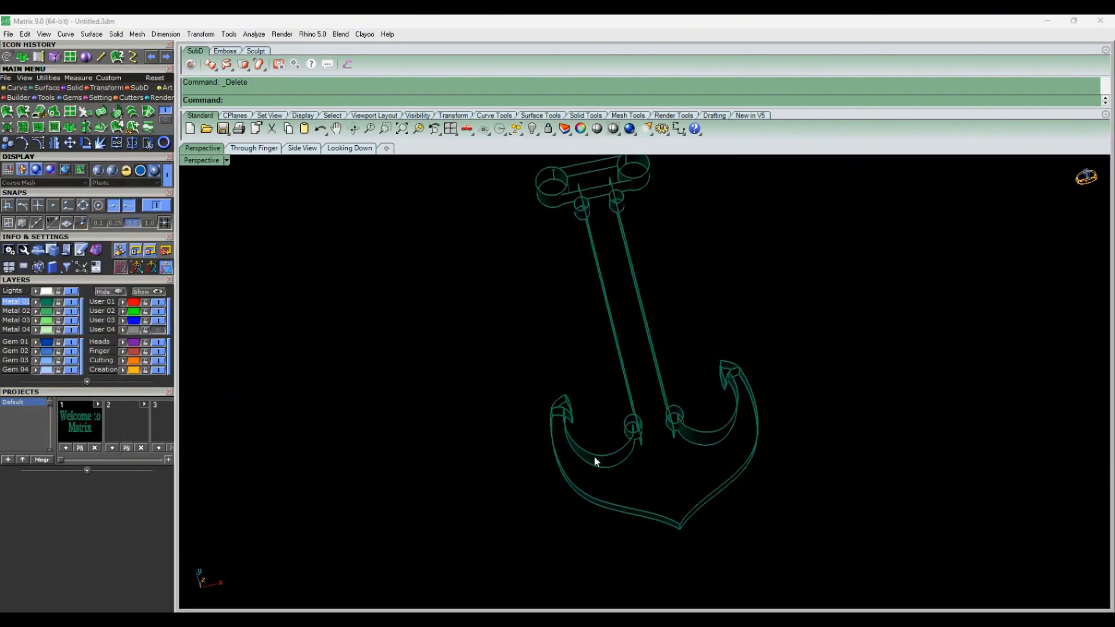
Draw a vertical line from the origin (0) along the anchor's centreline in the Looking Down view.
click(350, 148)
right_drag(697, 513, 662, 513)
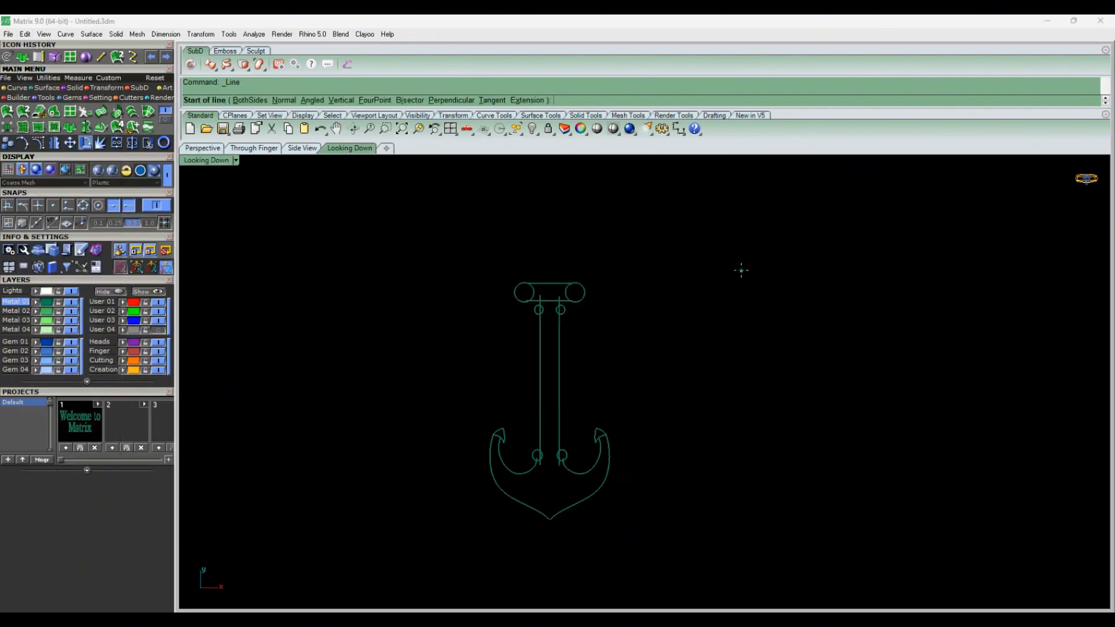
text(0)
key(Return)
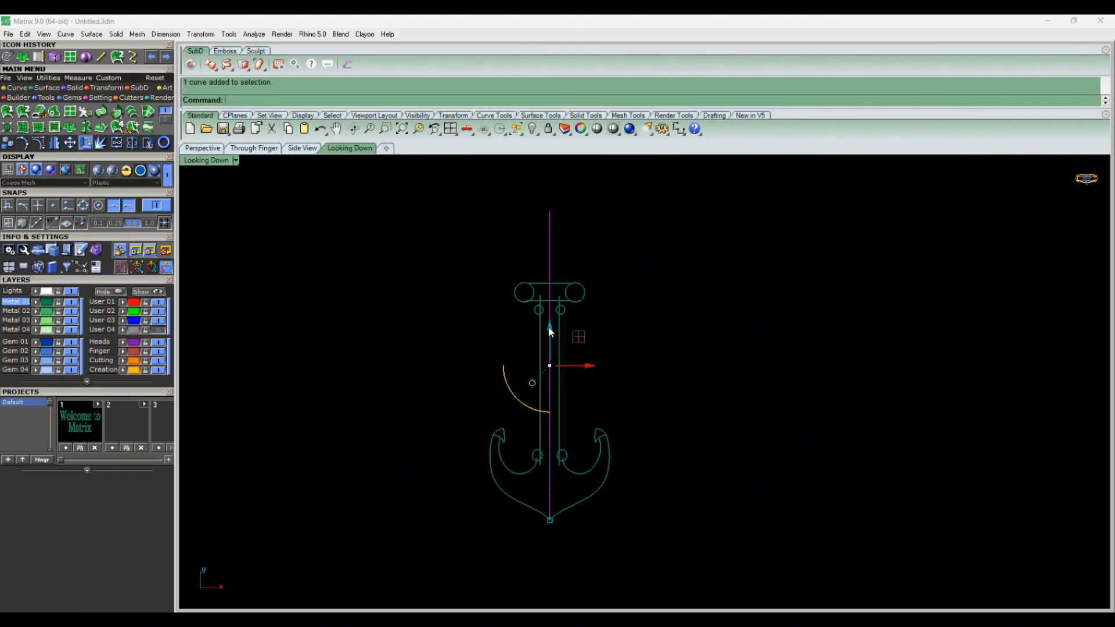
Delete the side walls on the right half of the anchor, including the right ring and ball walls.
drag(572, 511, 560, 510)
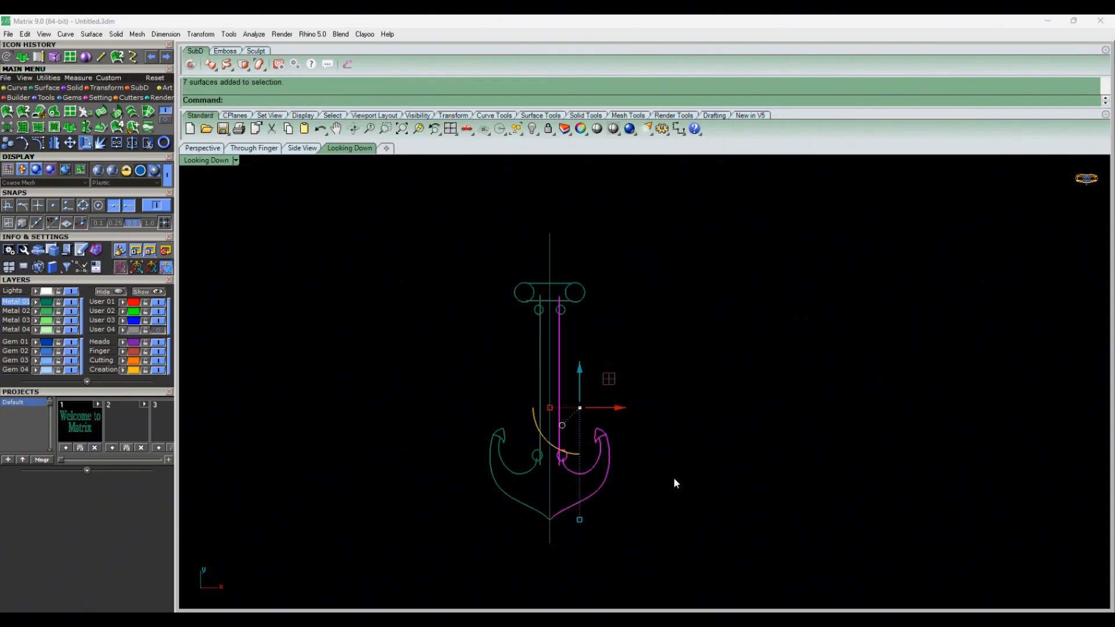
key(Delete)
scroll(570, 326, up, 5)
drag(593, 475, 533, 400)
key(Delete)
scroll(634, 386, down, 12)
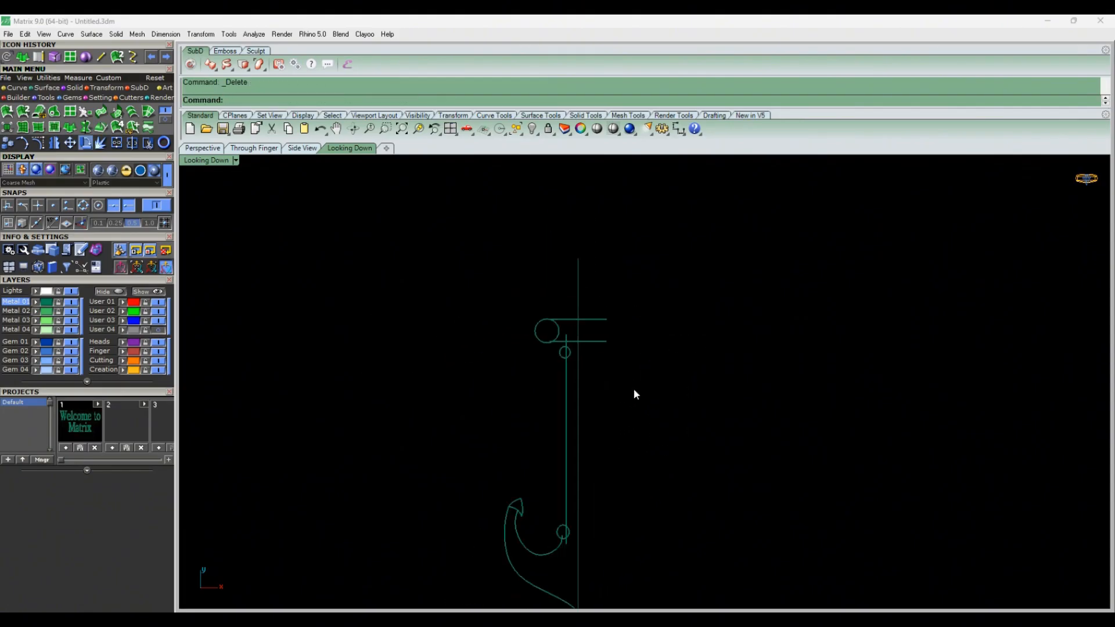
Split the crossbar walls at the centreline, then delete their right-hand pieces and the cutting line.
key(ctrl+shift+s)
scroll(603, 344, up, 9)
drag(650, 288, 630, 409)
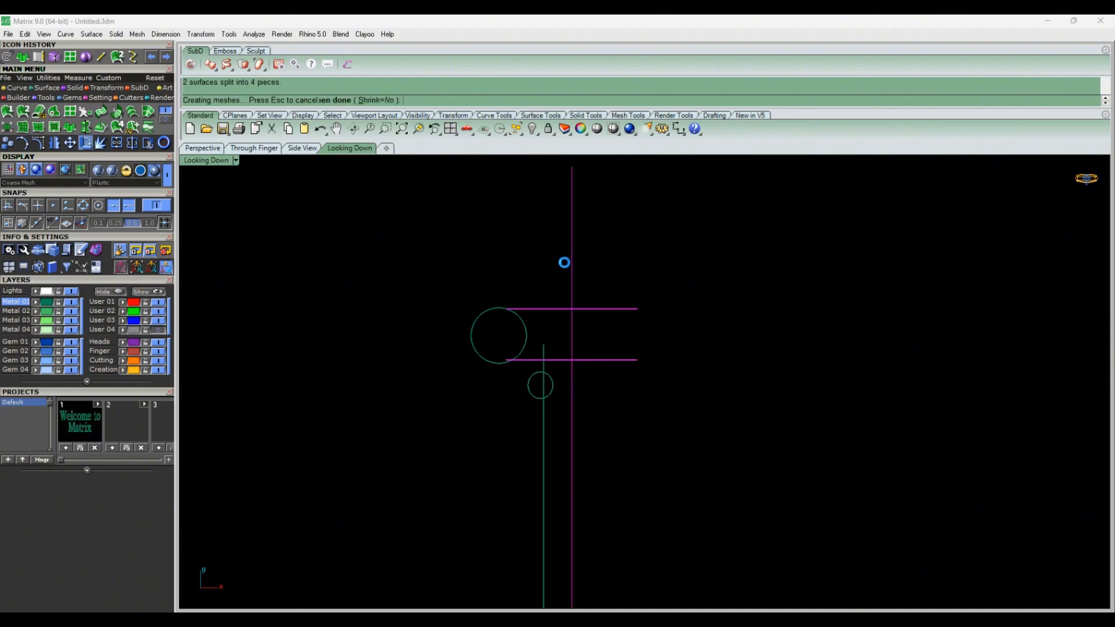
drag(650, 276, 606, 420)
key(Delete)
drag(647, 237, 537, 260)
key(Delete)
scroll(575, 300, down, 13)
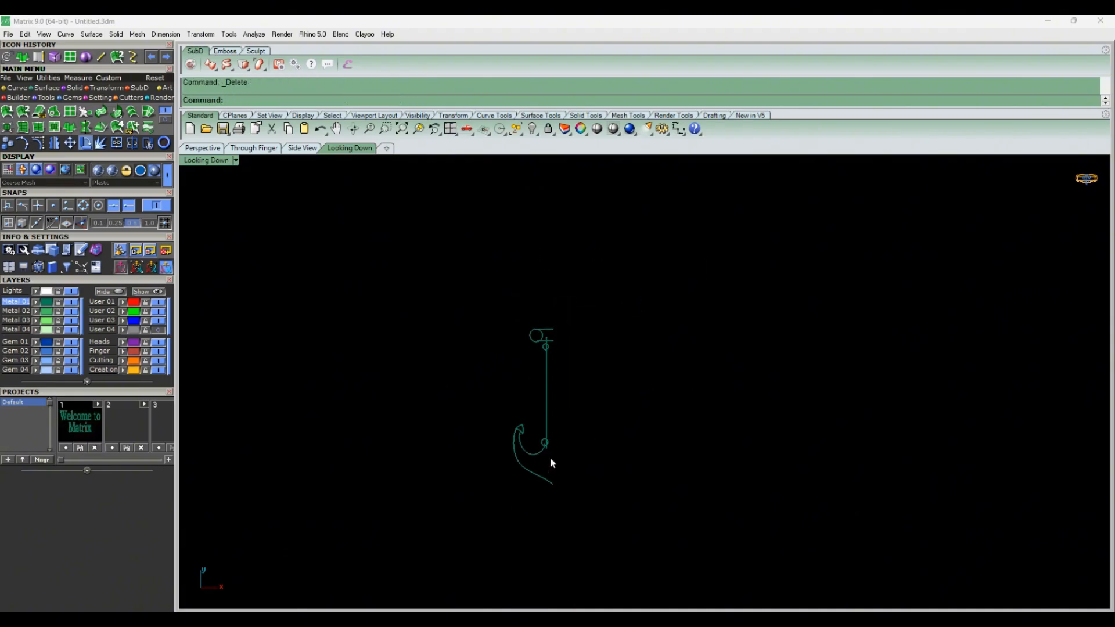
Delete an unneeded wall surface from the remaining half in the perspective view.
click(201, 149)
right_drag(625, 478, 577, 471)
scroll(762, 448, up, 5)
click(768, 468)
key(Delete)
Create the intersection curve between the inner hook wall and the barb wall near the tip, and extend it across the barb wall.
shift+right_drag(695, 443, 620, 412)
scroll(502, 432, up, 7)
scroll(587, 476, up, 3)
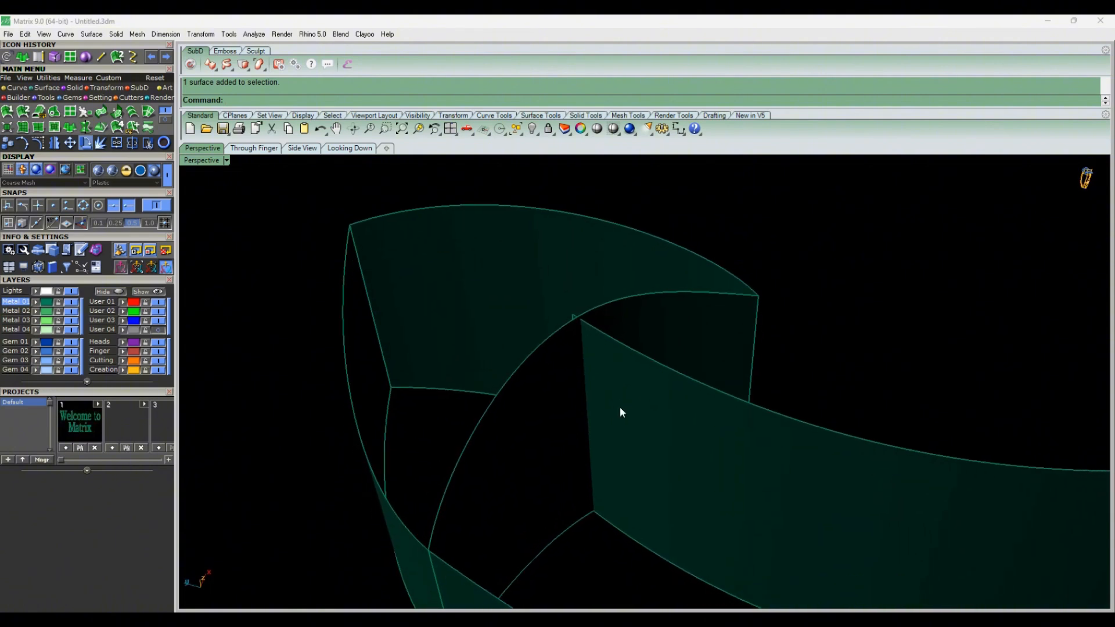
click(621, 413)
click(555, 448)
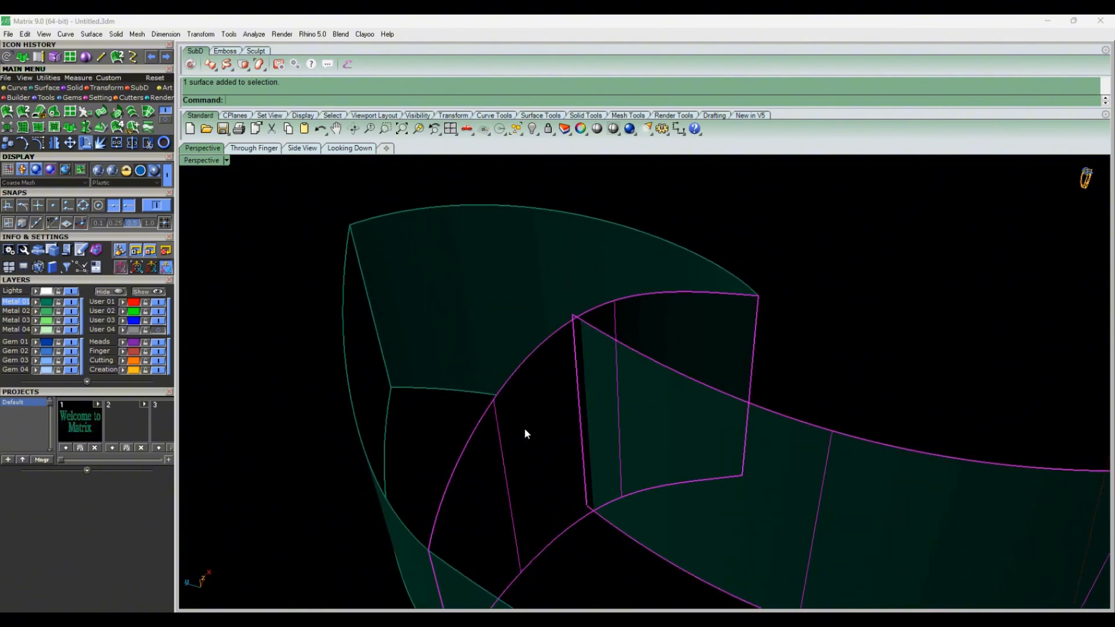
click(18, 87)
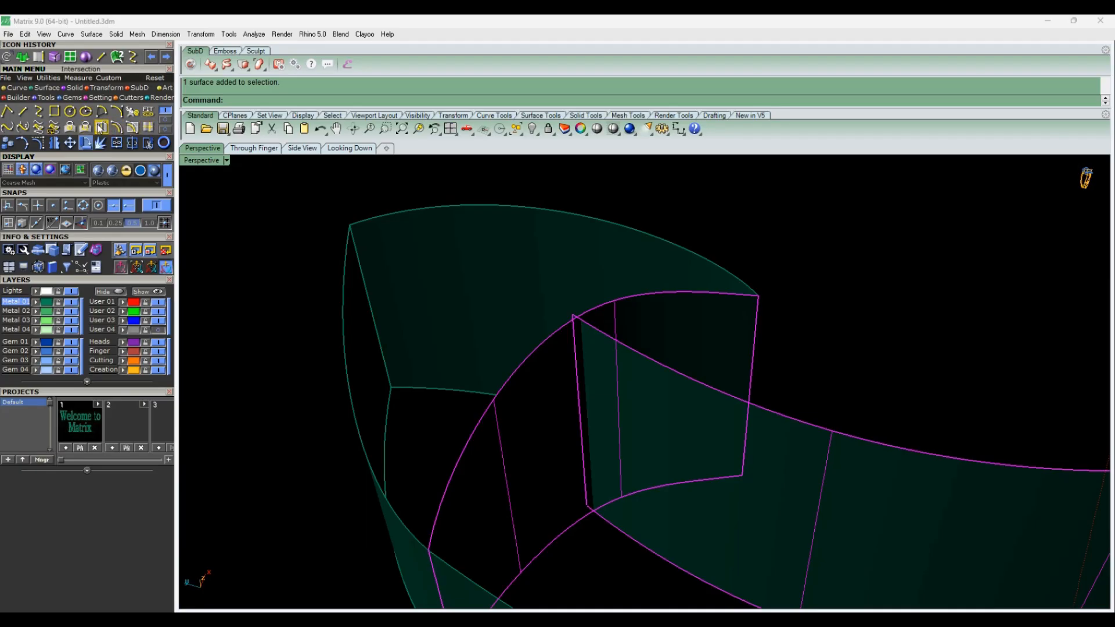
click(100, 129)
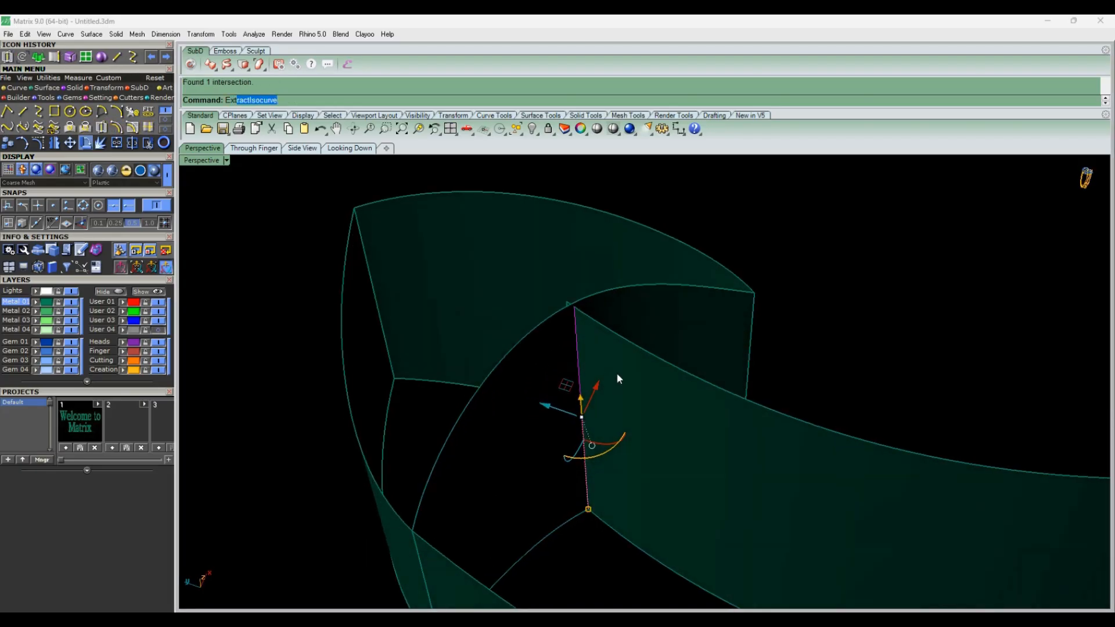
click(256, 119)
scroll(568, 348, up, 2)
click(535, 389)
scroll(534, 389, down, 2)
right_drag(536, 390, 553, 409)
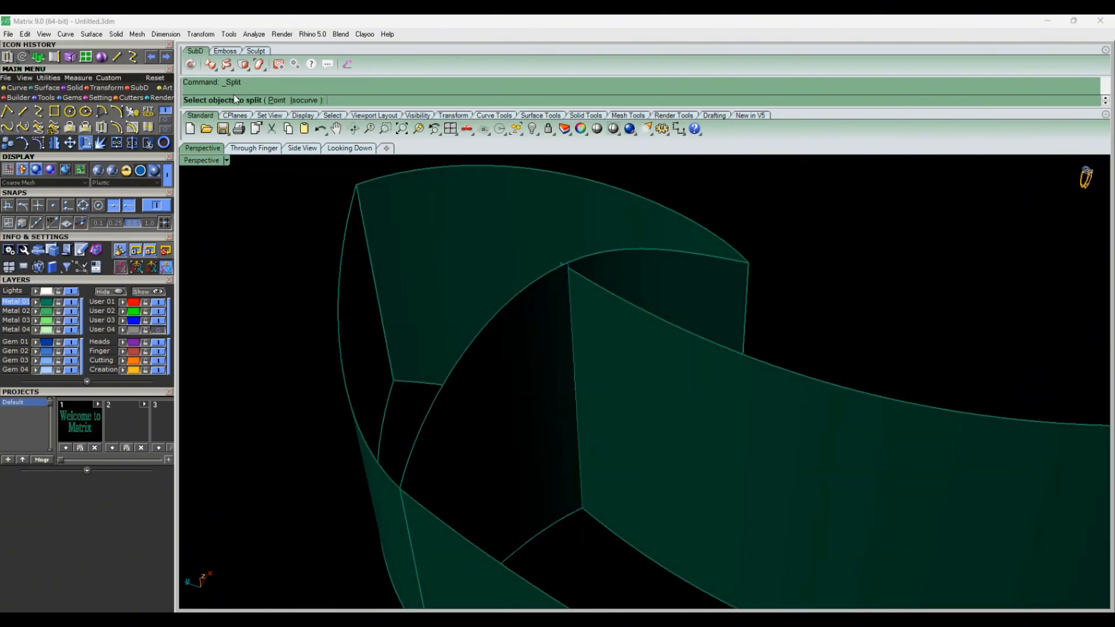
Split the barb wall along the extended intersection curve and delete the part running past the inner hook wall.
scroll(554, 284, up, 2)
click(554, 281)
right_click(554, 281)
scroll(574, 270, up, 6)
click(581, 281)
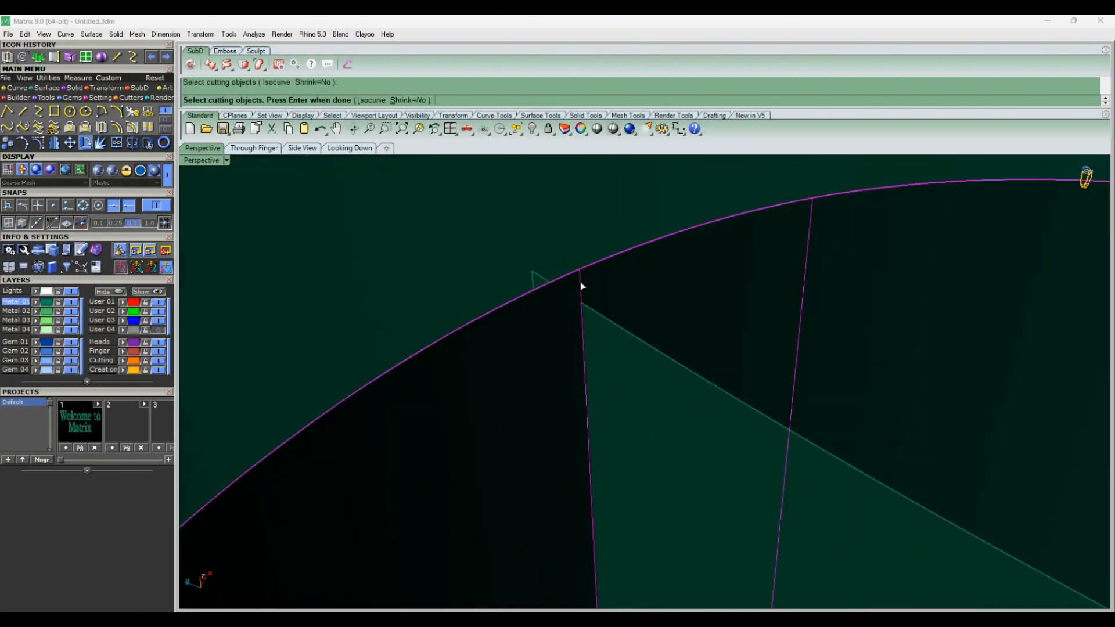
right_click(580, 281)
scroll(581, 280, down, 6)
click(558, 344)
key(Delete)
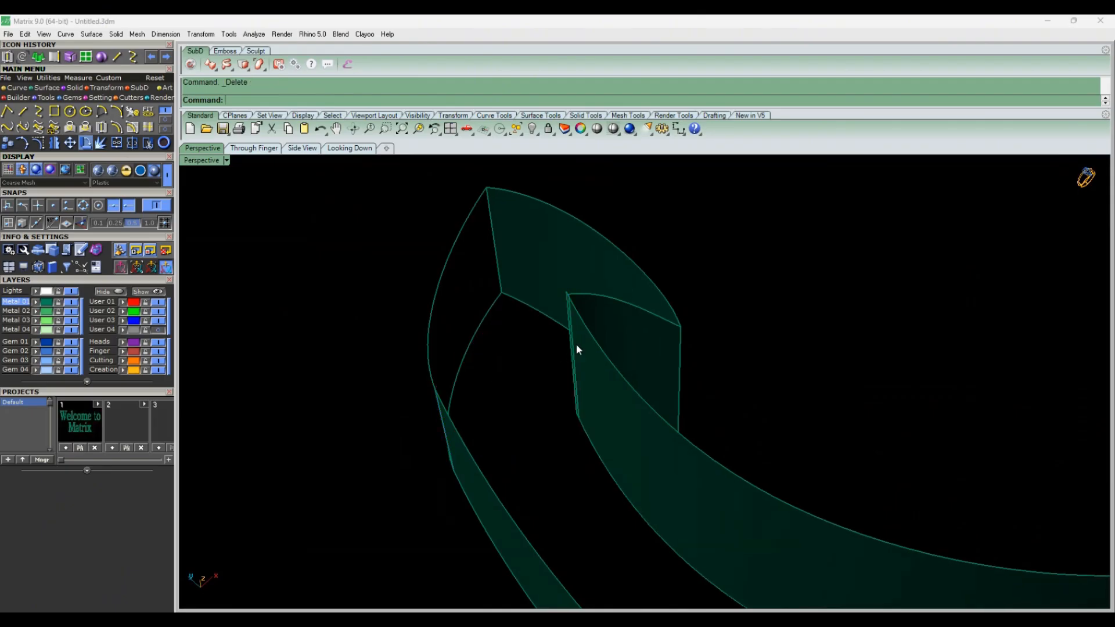
Split the inner hook wall where it meets the barb wall and delete the thin end strip.
scroll(581, 325, up, 3)
scroll(601, 298, up, 2)
right_drag(600, 298, 622, 320)
scroll(623, 321, down, 2)
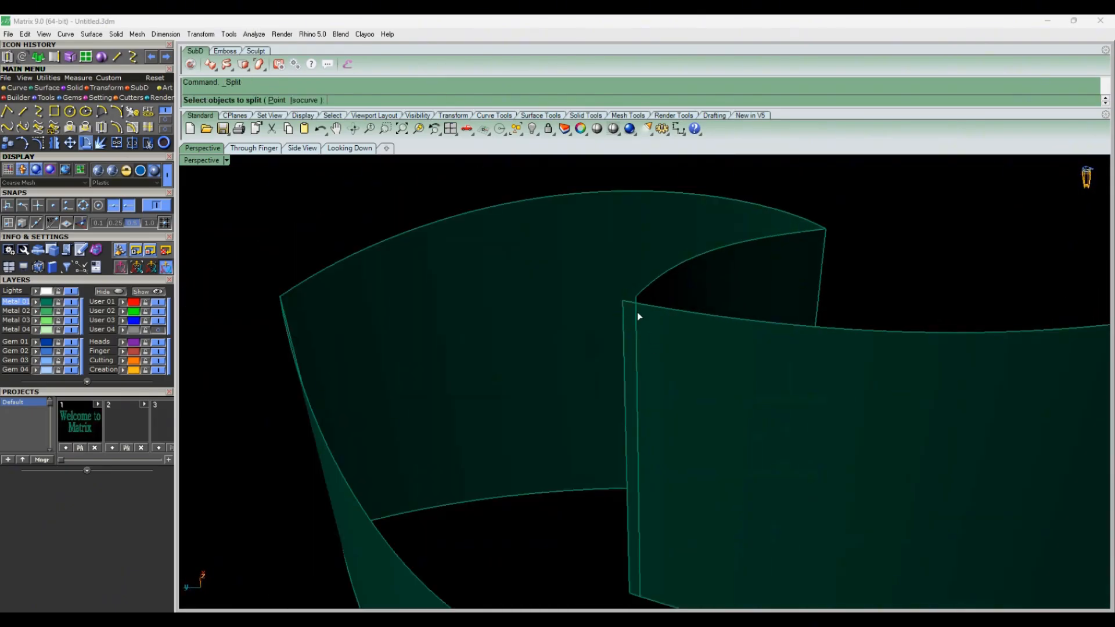
scroll(637, 313, up, 5)
click(651, 336)
right_click(651, 336)
click(670, 285)
right_click(671, 285)
click(623, 312)
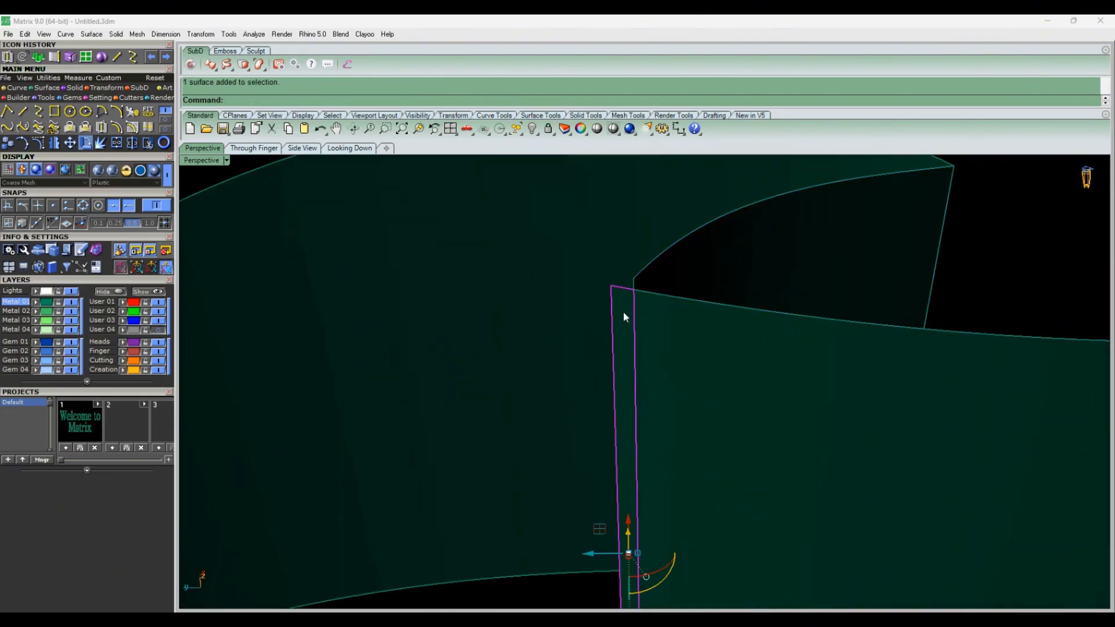
key(Delete)
Create the intersection curve between the inner hook wall and the lower ball wall, and extend it across the hook wall.
scroll(622, 311, down, 3)
right_drag(675, 333, 605, 421)
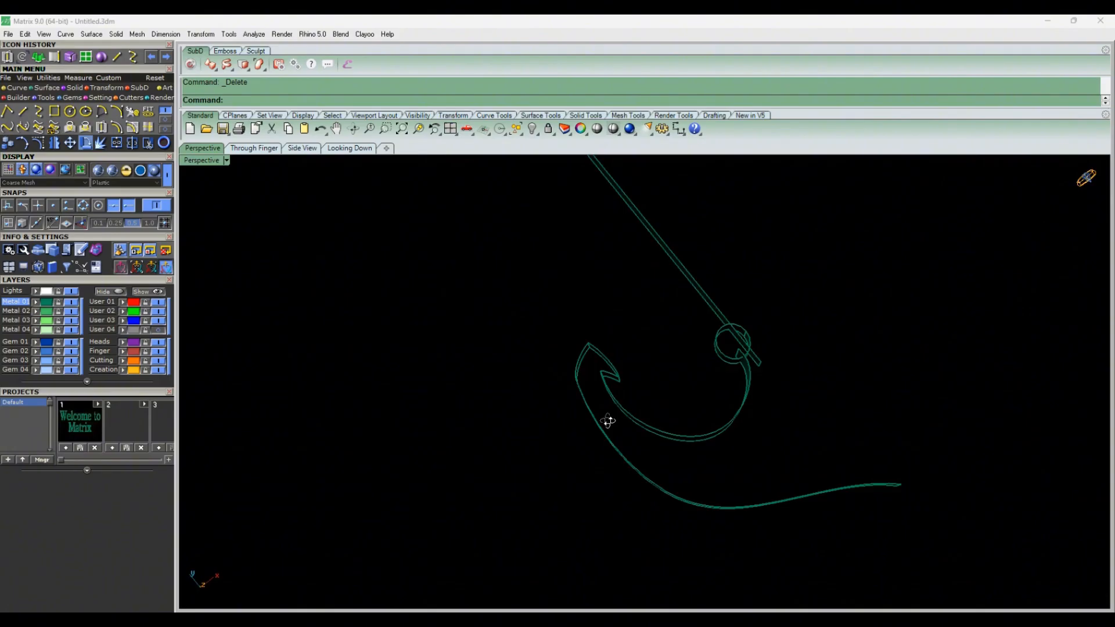
scroll(712, 375, up, 6)
right_drag(714, 406, 699, 377)
click(711, 371)
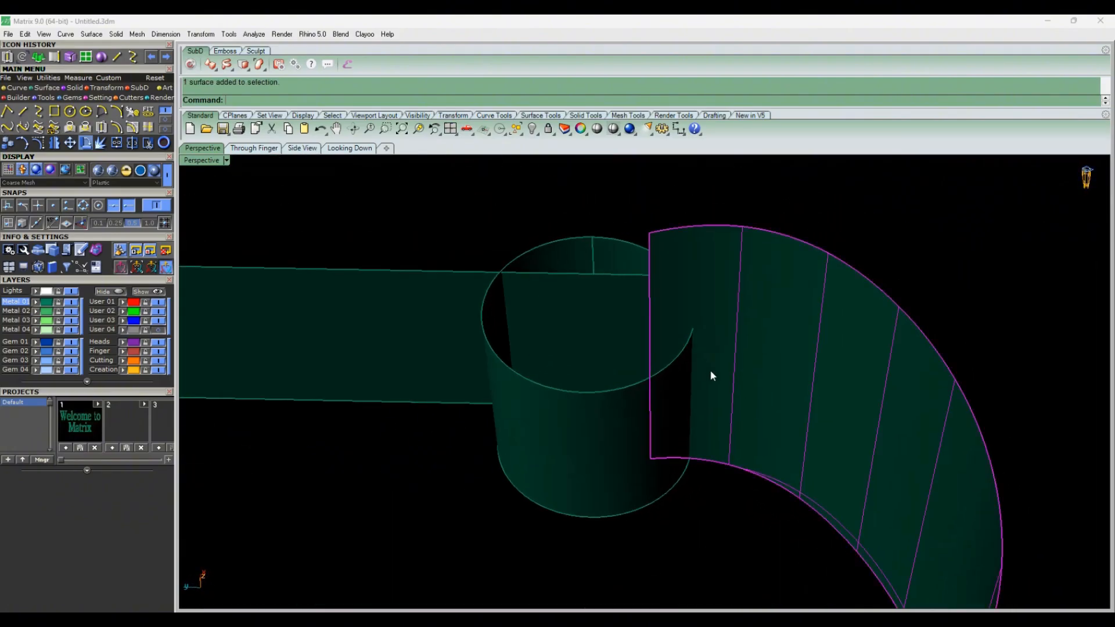
shift+click(629, 429)
shift+right_drag(629, 430, 591, 445)
click(4, 57)
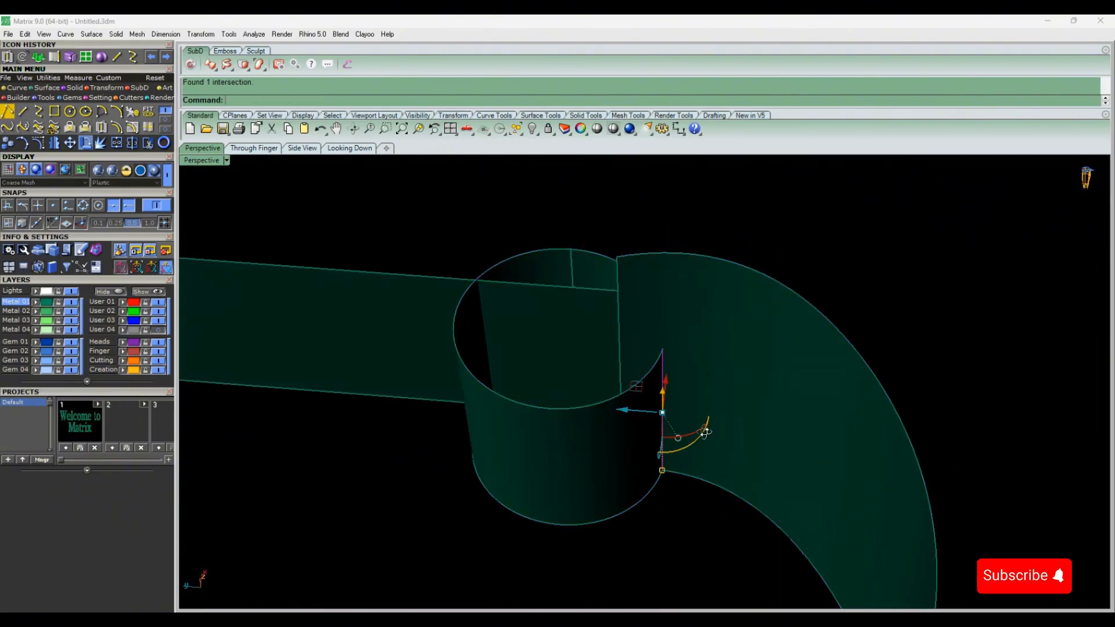
right_drag(706, 432, 697, 424)
click(255, 119)
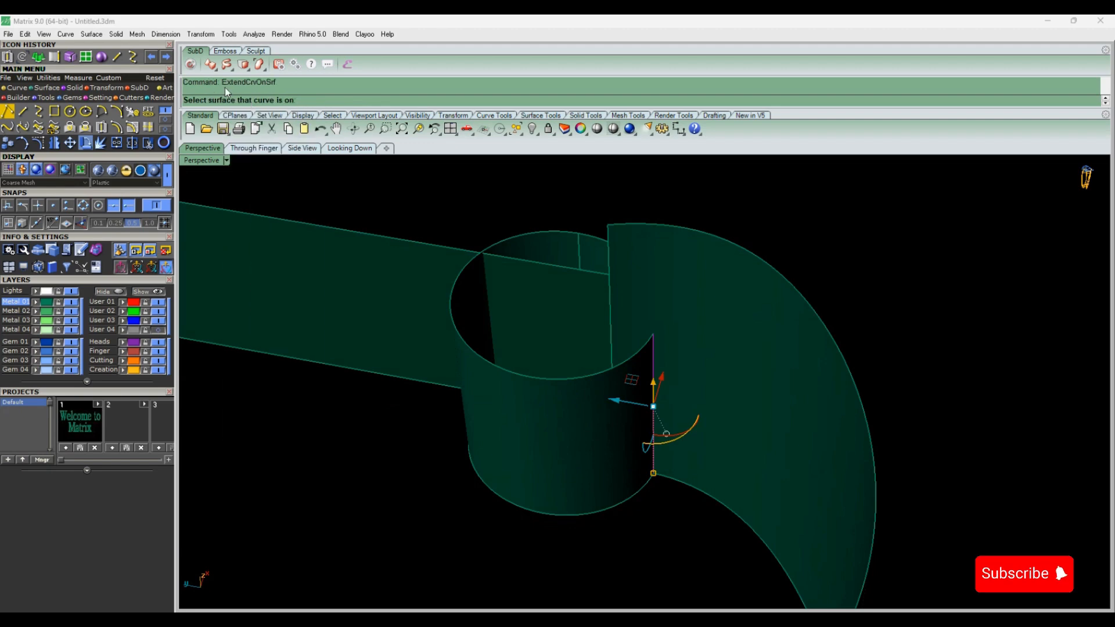
click(832, 280)
Split the inner hook wall along the extended curve and delete the end piece inside the lower ball.
key(ctrl+shift+s)
click(670, 303)
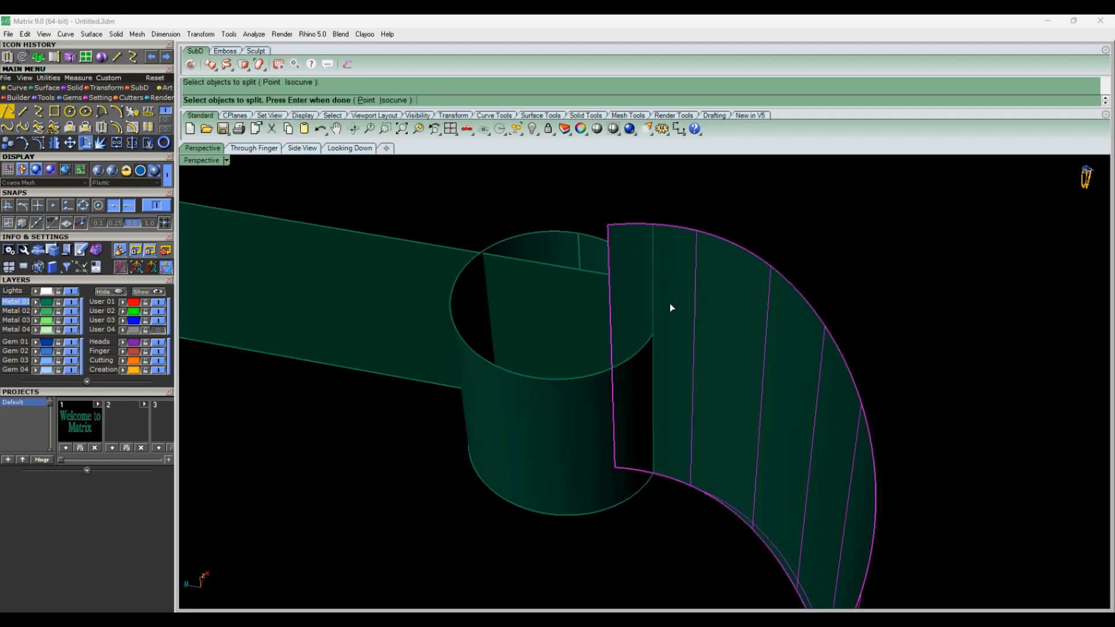
key(Return)
click(652, 274)
key(Return)
key(Return)
click(626, 286)
key(Delete)
Split the lower ball wall where it meets the end of the inner hook wall.
right_drag(625, 286, 685, 389)
key(ctrl+shift+s)
click(615, 411)
key(Return)
key(Return)
click(605, 414)
key(Escape)
Create the intersection curve between the lower ball wall and the shank wall, and extend it on the surface.
scroll(649, 388, up, 4)
click(636, 356)
click(7, 57)
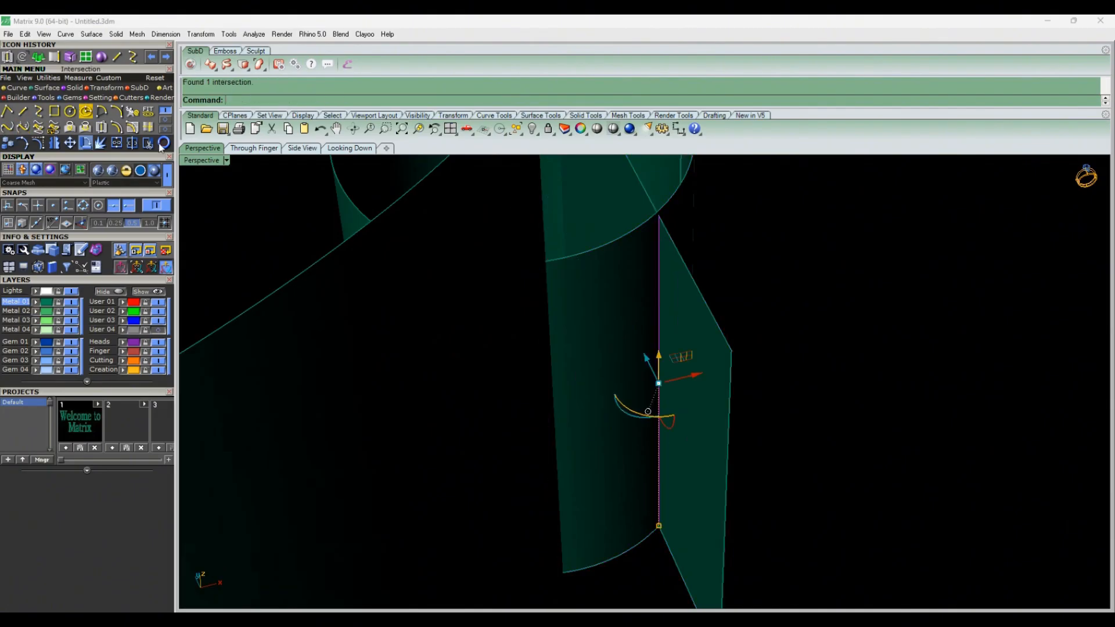
right_drag(606, 297, 610, 322)
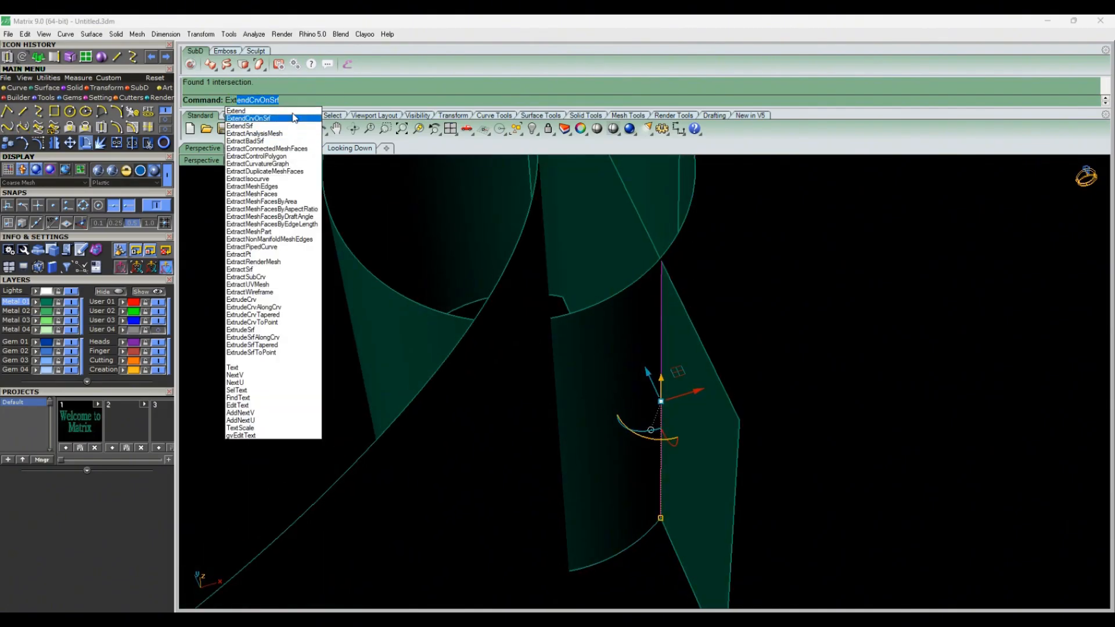
click(279, 118)
right_drag(664, 355, 608, 321)
Split the lower ball wall along the extended curve and delete the section between the hook wall and the shank wall.
key(ctrl+shift+s)
click(637, 287)
right_click(636, 287)
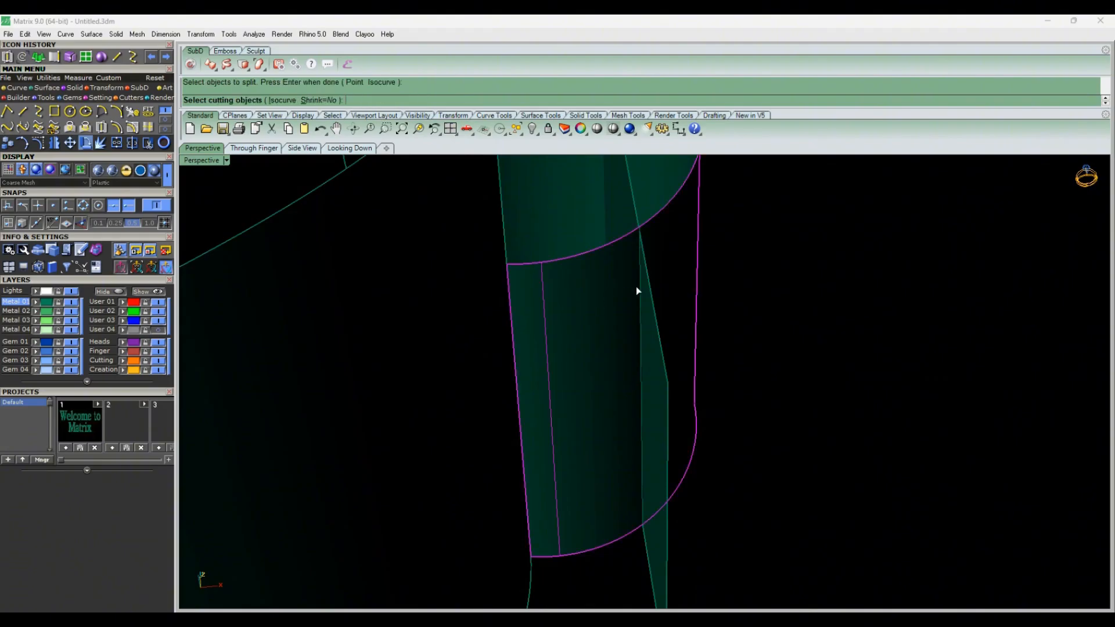
scroll(636, 287, up, 5)
click(641, 285)
right_click(640, 285)
click(602, 300)
key(Delete)
Split the shank wall against the lower ball wall, then delete its protruding end and the adjoining leftover ball-wall piece.
scroll(642, 366, down, 10)
right_drag(642, 368, 597, 378)
scroll(652, 395, up, 4)
scroll(581, 379, up, 4)
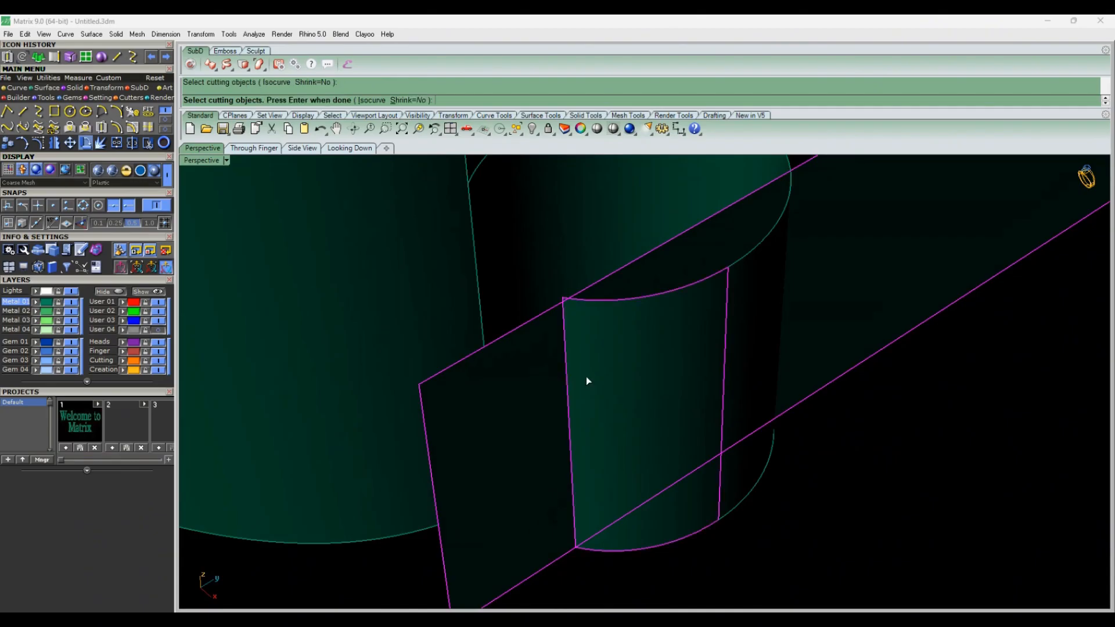
right_click(587, 376)
click(547, 381)
key(Delete)
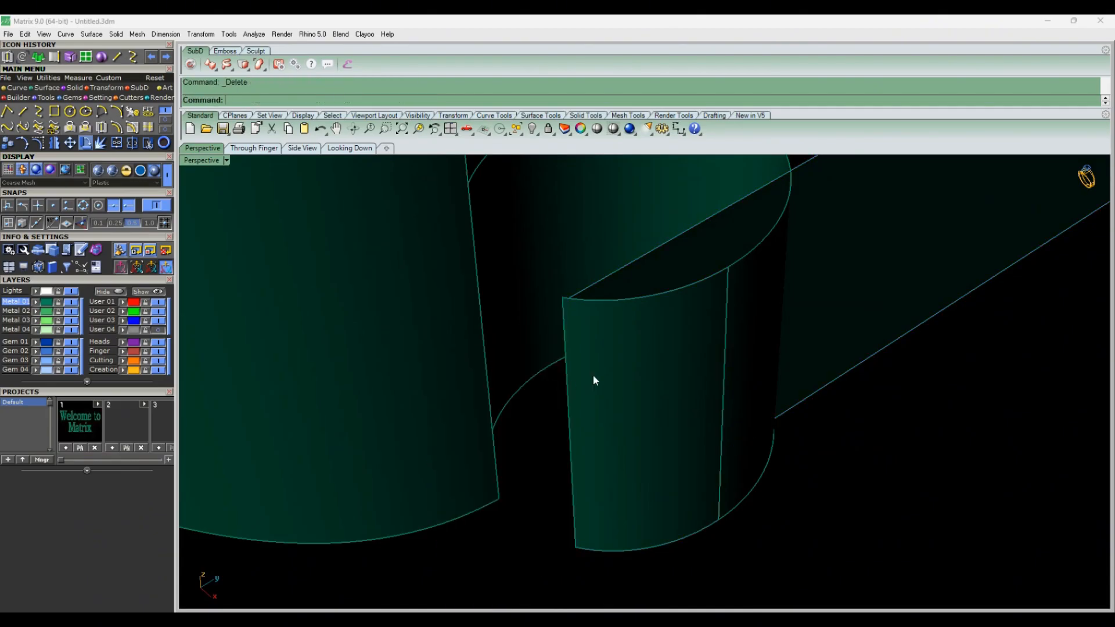
scroll(594, 378, down, 10)
scroll(618, 411, up, 3)
click(624, 407)
key(Delete)
right_drag(814, 401, 698, 367)
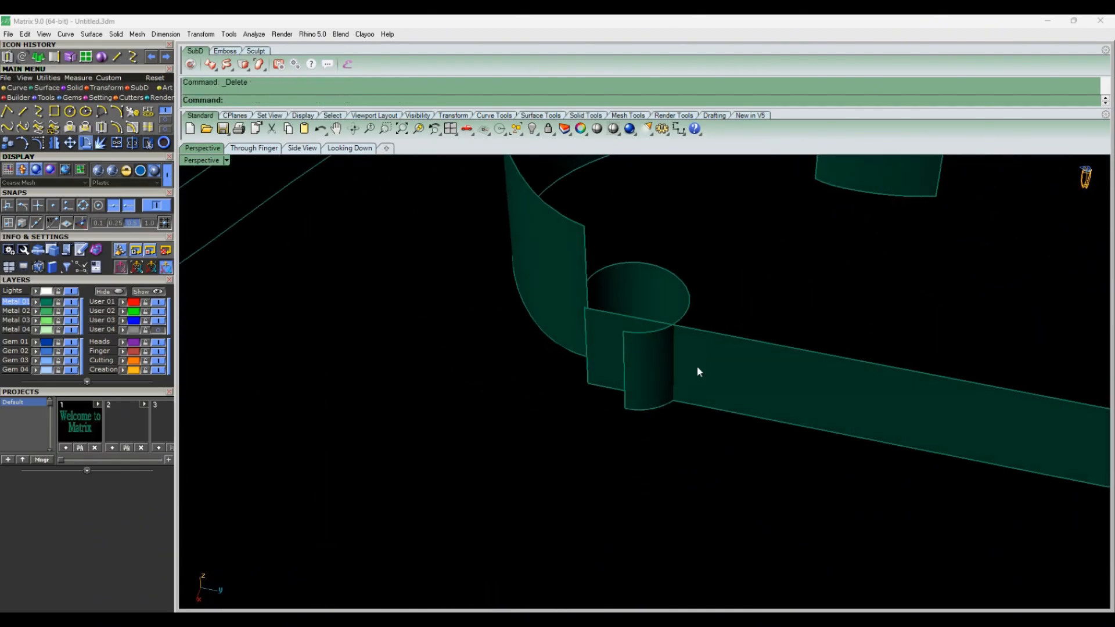
Split the shank wall with the lower ball wall and delete the section lying inside the ball.
scroll(677, 343, up, 5)
key(ctrl+shift+s)
click(610, 304)
right_click(609, 319)
click(606, 343)
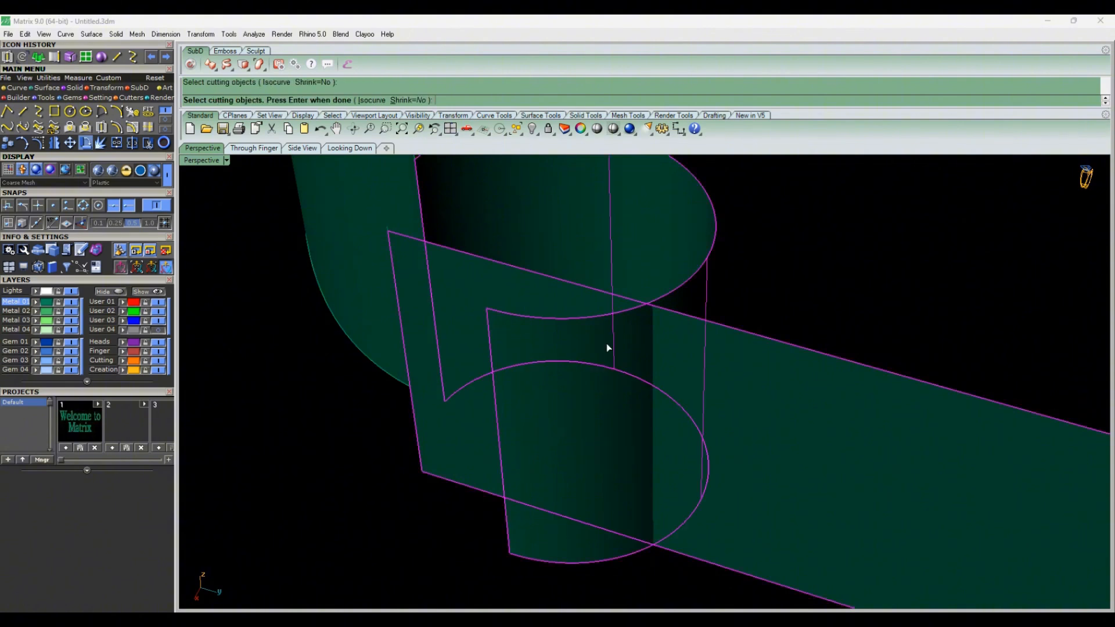
right_click(607, 343)
right_drag(607, 343, 663, 344)
click(602, 326)
key(Delete)
scroll(638, 396, down, 5)
Create the intersection curve between the shank wall and the lower ball wall, and extend it across the ball wall with ExtendCrvOnSrf.
click(702, 398)
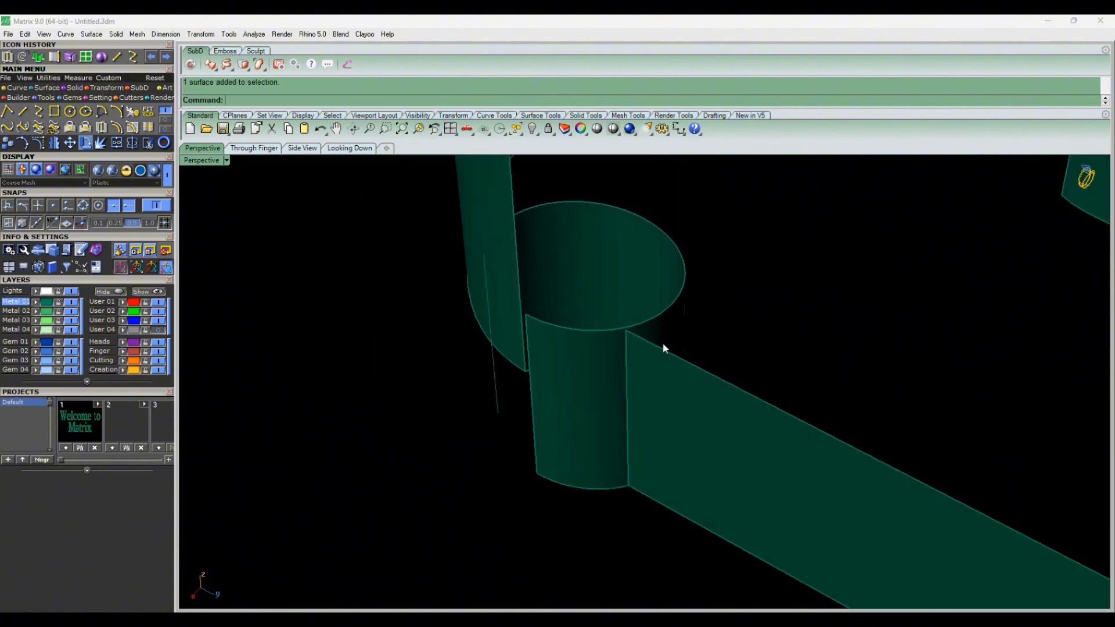
scroll(664, 344, up, 5)
click(525, 377)
click(8, 57)
text(ExtendCrvOnSrf)
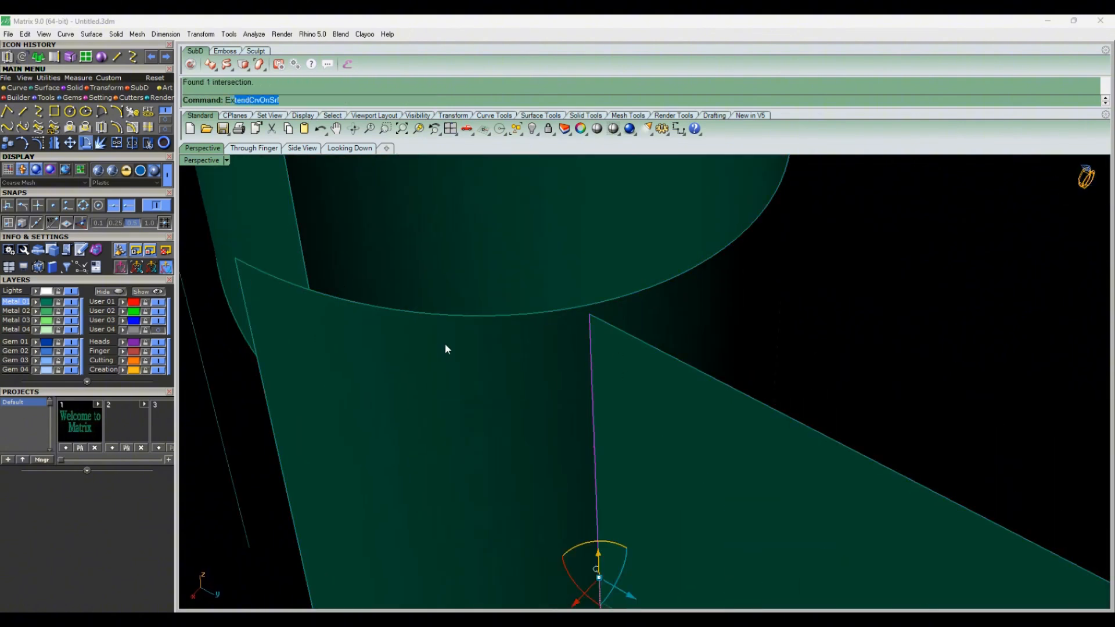
click(262, 118)
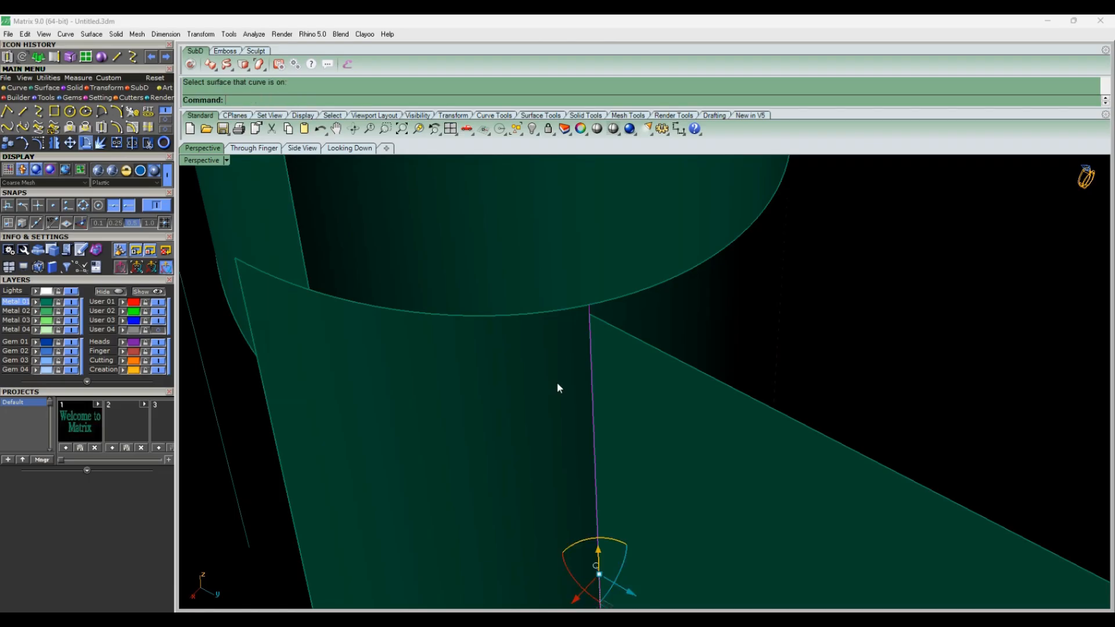
right_drag(557, 381, 563, 378)
Split the lower ball wall along the extended curve, then delete the section outside the shank wall and a nearby leftover.
key(ctrl+shift+s)
click(634, 303)
scroll(618, 321, up, 8)
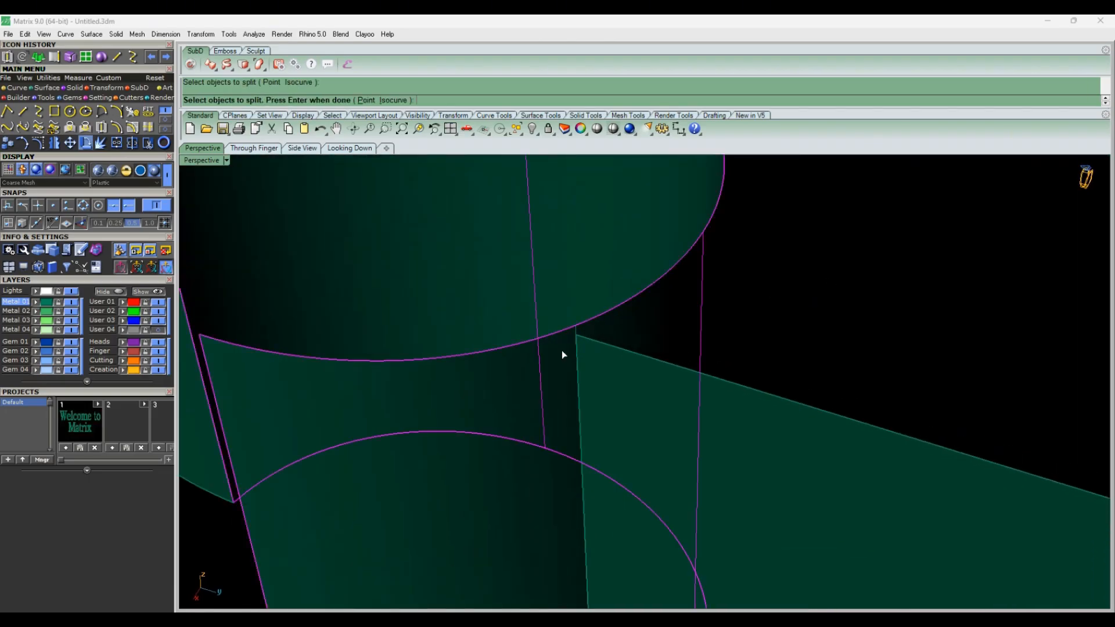
right_click(562, 350)
scroll(567, 335, up, 5)
click(565, 334)
right_click(562, 340)
click(553, 355)
key(Delete)
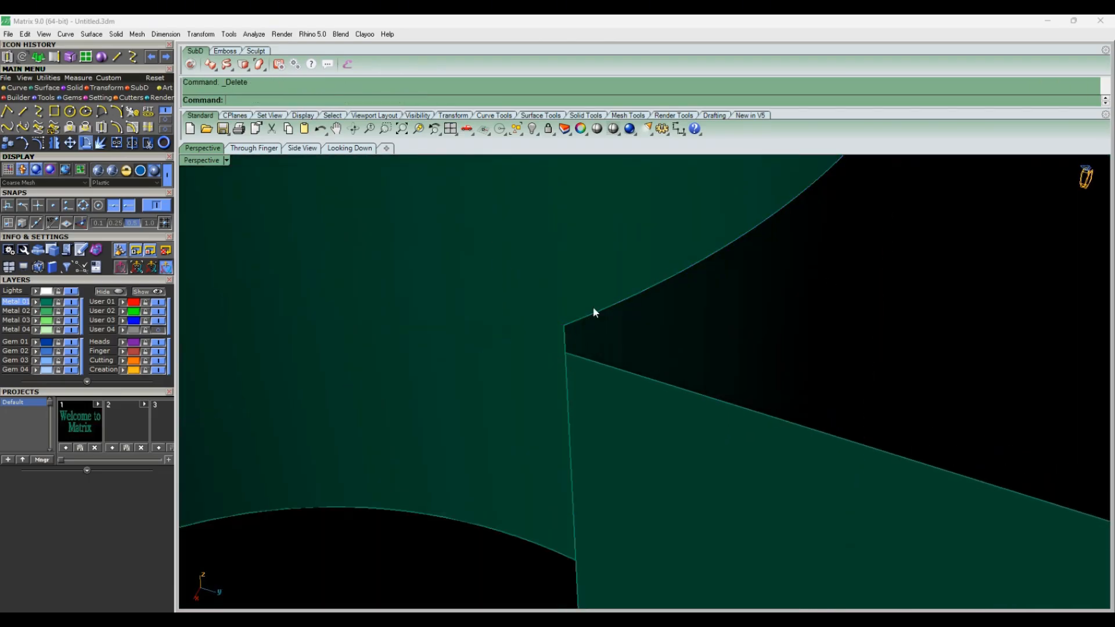
scroll(581, 326, down, 14)
scroll(550, 372, up, 4)
click(550, 386)
key(Delete)
Try to split the upper ball wall directly with the shank wall.
scroll(549, 387, down, 5)
right_drag(496, 416, 754, 435)
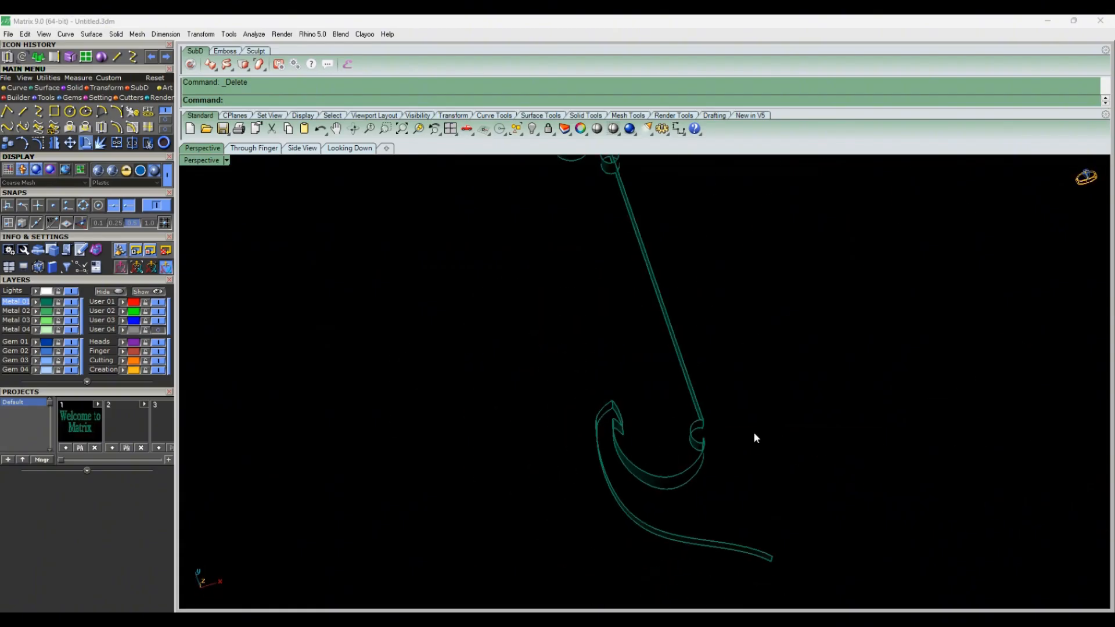
scroll(750, 459, down, 3)
scroll(716, 331, up, 6)
right_drag(716, 332, 653, 418)
scroll(662, 454, up, 6)
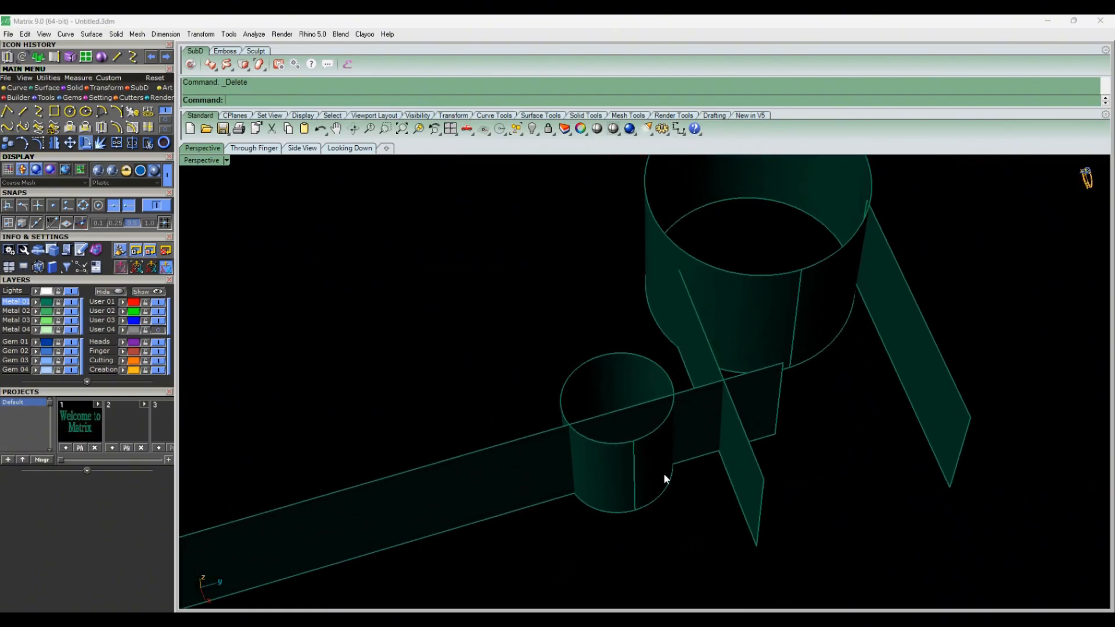
click(620, 440)
right_drag(591, 457, 602, 457)
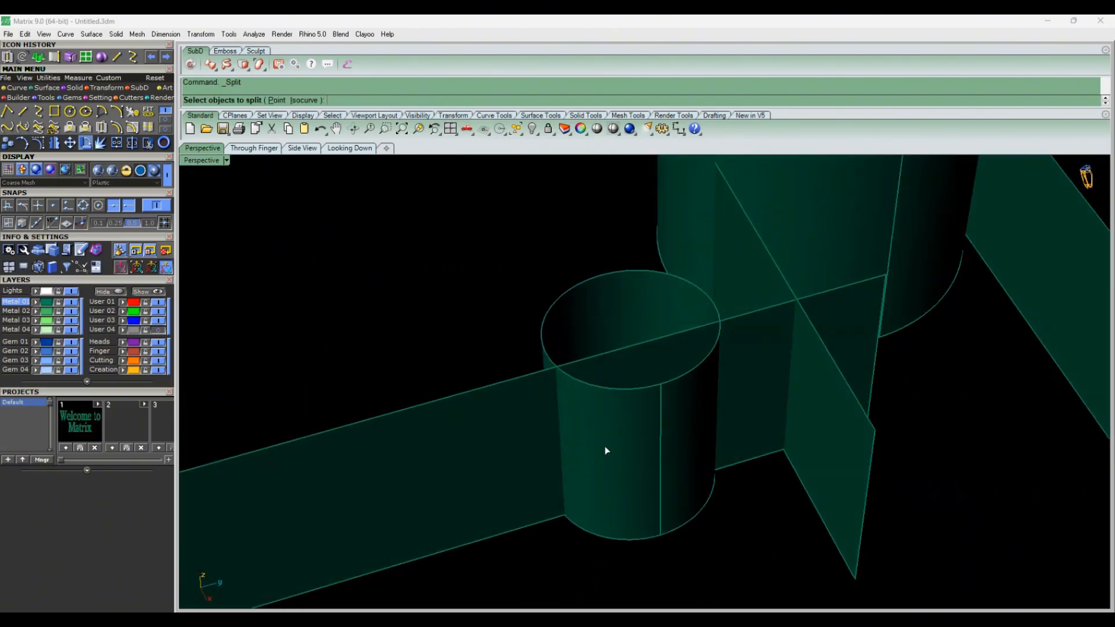
click(602, 420)
right_click(604, 407)
click(614, 358)
right_click(614, 359)
click(616, 408)
right_drag(616, 409, 580, 462)
key(Escape)
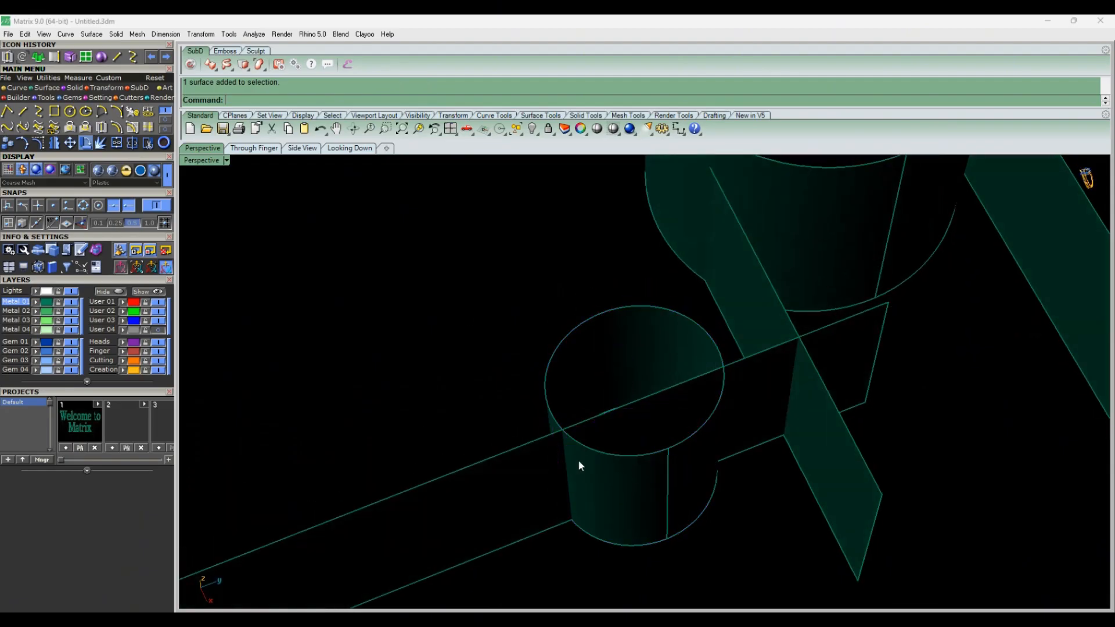
Create the intersection curves between the upper ball wall and the shank wall, and extend them with ExtendCrvOnSrf.
scroll(602, 467, up, 4)
click(619, 470)
click(7, 56)
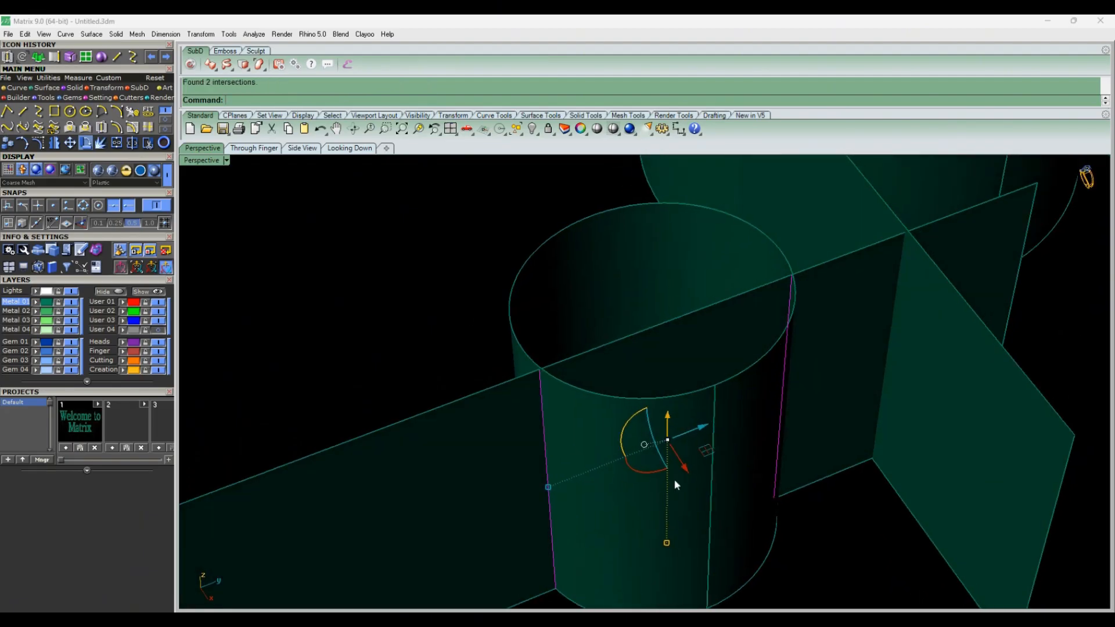
text(ExtendCrvOnSrf)
key(Return)
right_drag(632, 517, 670, 471)
Split the upper ball wall along both intersection curves and delete its two pieces on the centreline side of the shank wall.
key(ctrl+shift+s)
click(677, 494)
right_click(668, 479)
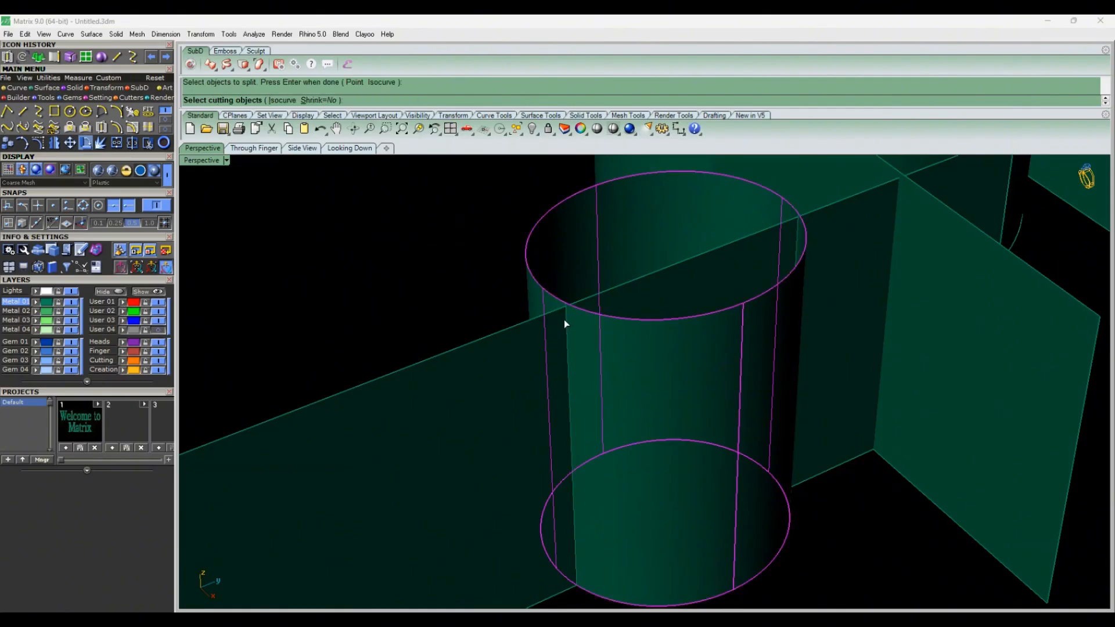
click(564, 319)
click(604, 336)
right_drag(727, 367, 632, 326)
click(635, 326)
right_click(635, 324)
click(591, 340)
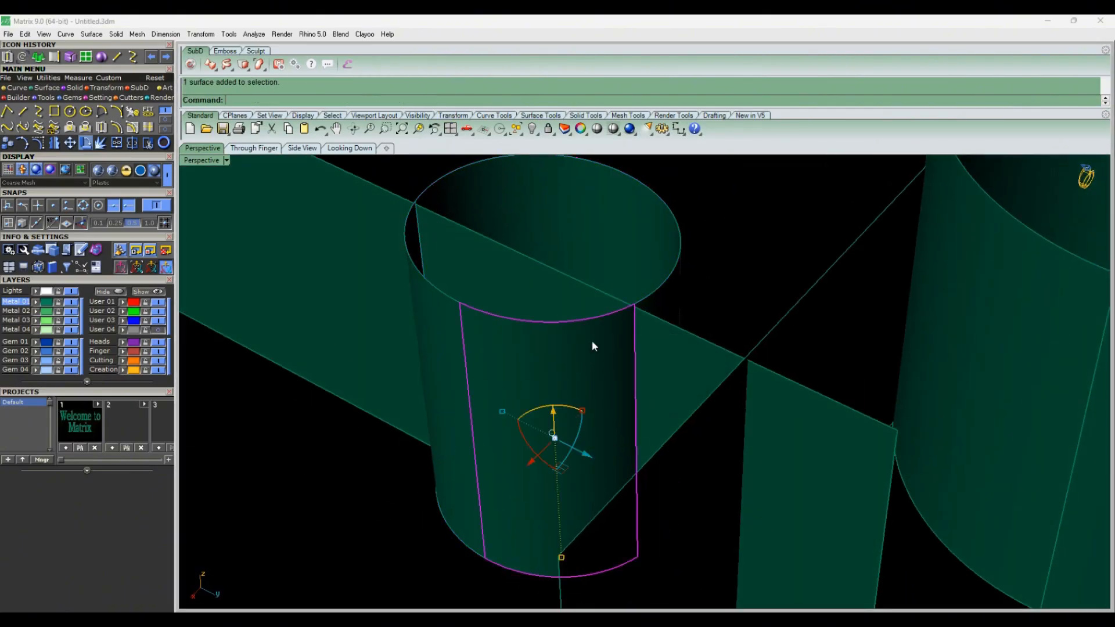
key(Delete)
right_drag(477, 427, 525, 377)
click(519, 413)
key(Delete)
scroll(528, 406, down, 7)
scroll(525, 377, up, 6)
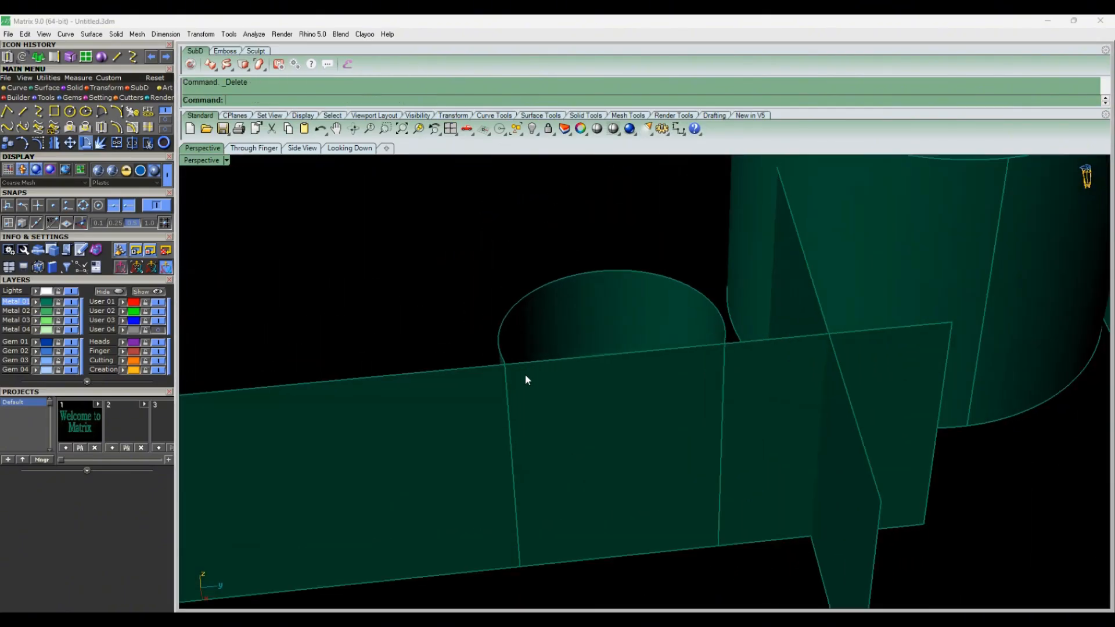
Split the shank wall at the upper ball wall and delete the section inside the ball.
right_click(575, 360)
click(575, 406)
key(Delete)
right_drag(575, 406, 723, 495)
scroll(723, 495, down, 4)
scroll(737, 395, up, 4)
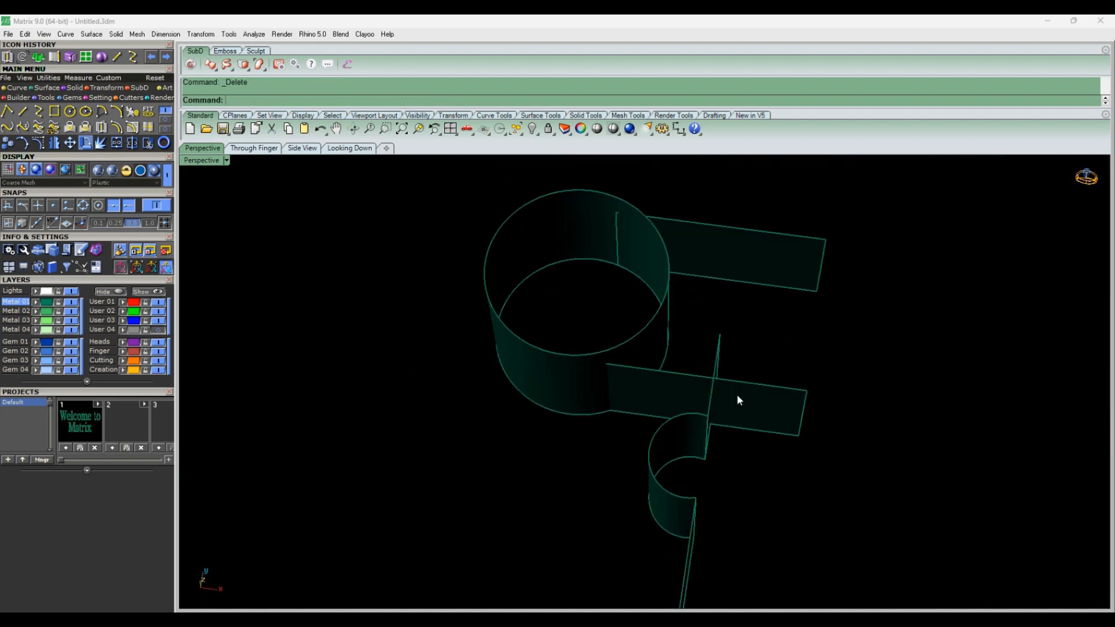
Split the shank wall's upper end with the crossbar's lower wall and delete the piece protruding beyond the crossbar wall.
right_drag(737, 395, 689, 334)
scroll(745, 444, up, 5)
right_drag(744, 446, 703, 433)
right_click(799, 434)
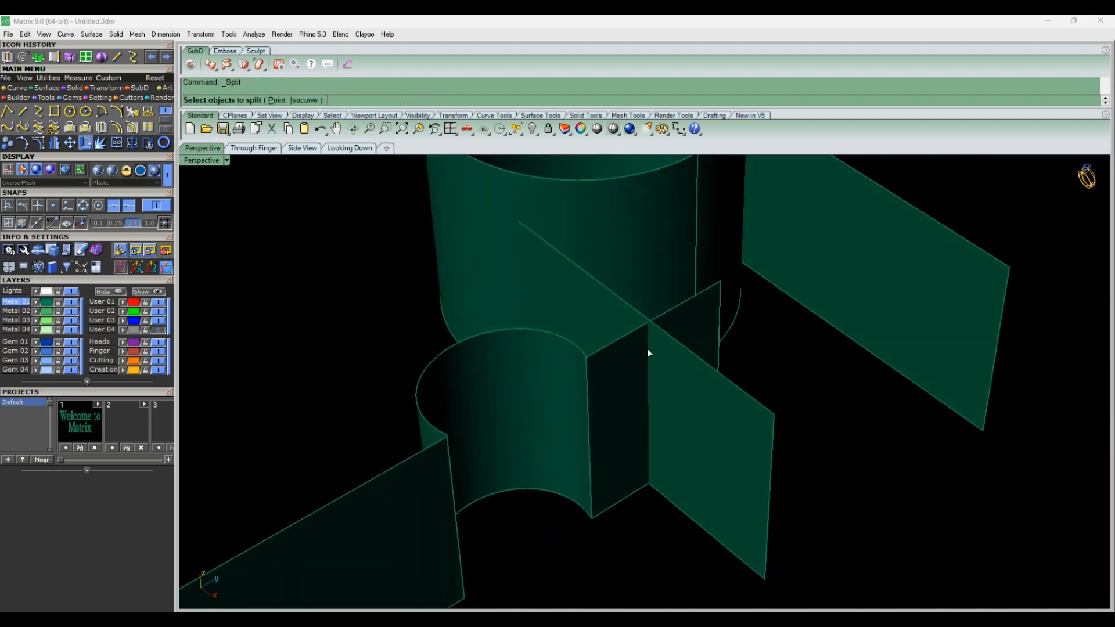
scroll(647, 349, up, 3)
right_drag(648, 351, 701, 381)
click(681, 370)
right_click(678, 368)
click(650, 363)
right_click(675, 362)
click(685, 372)
key(Delete)
Create the intersection curve between the shank wall and the crossbar's lower wall.
click(700, 380)
shift+click(617, 384)
click(7, 127)
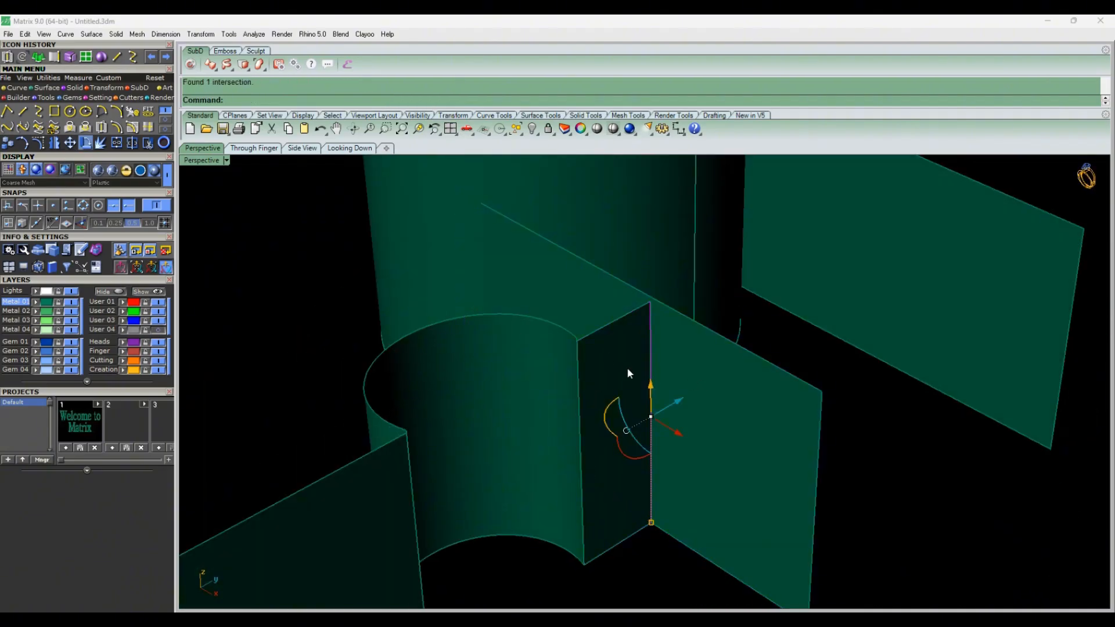
text(ExtendCrvOnSrf)
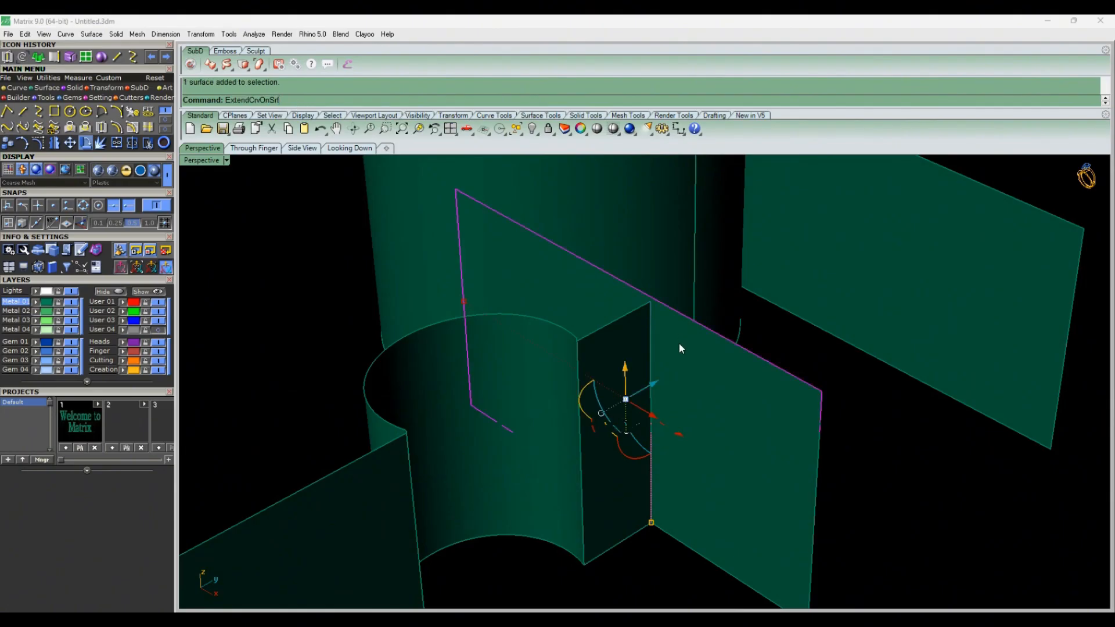
right_drag(685, 364, 691, 357)
click(691, 356)
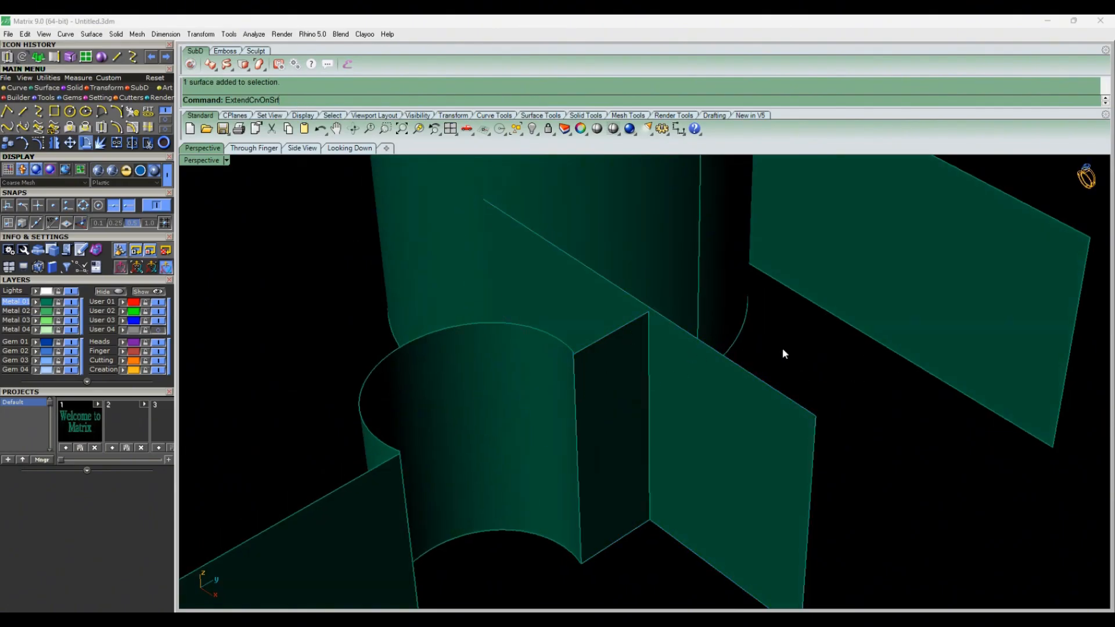
key(Escape)
Extend the shank intersection curve across the crossbar's lower wall with ExtendCrvOnSrf.
scroll(653, 336, up, 4)
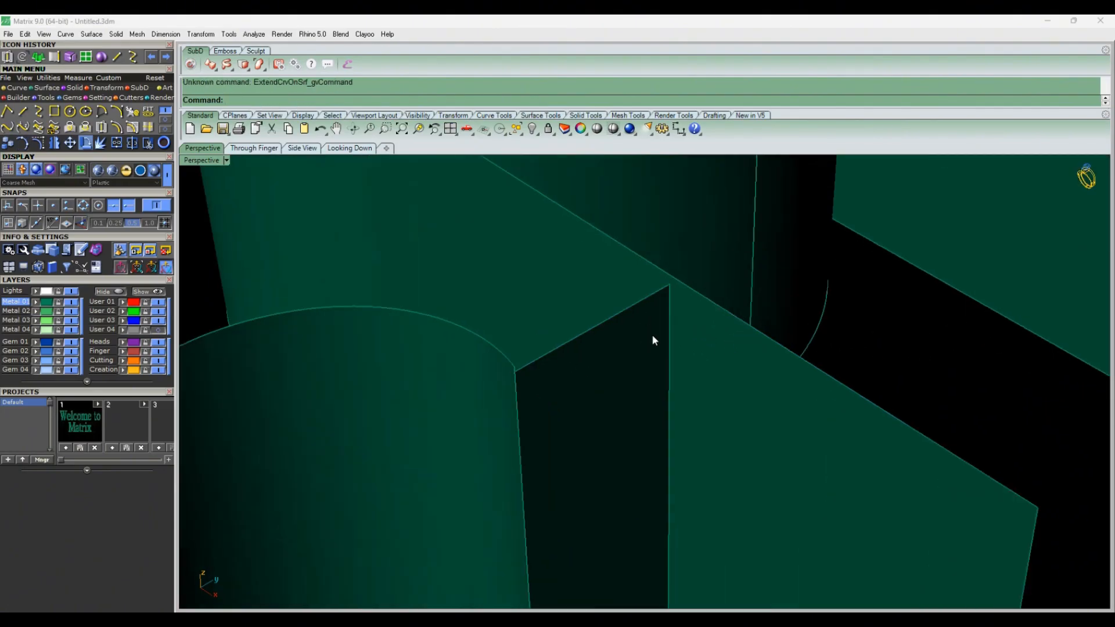
click(670, 324)
click(671, 324)
text(ExtendCrvOnSrf)
right_click(287, 97)
click(278, 98)
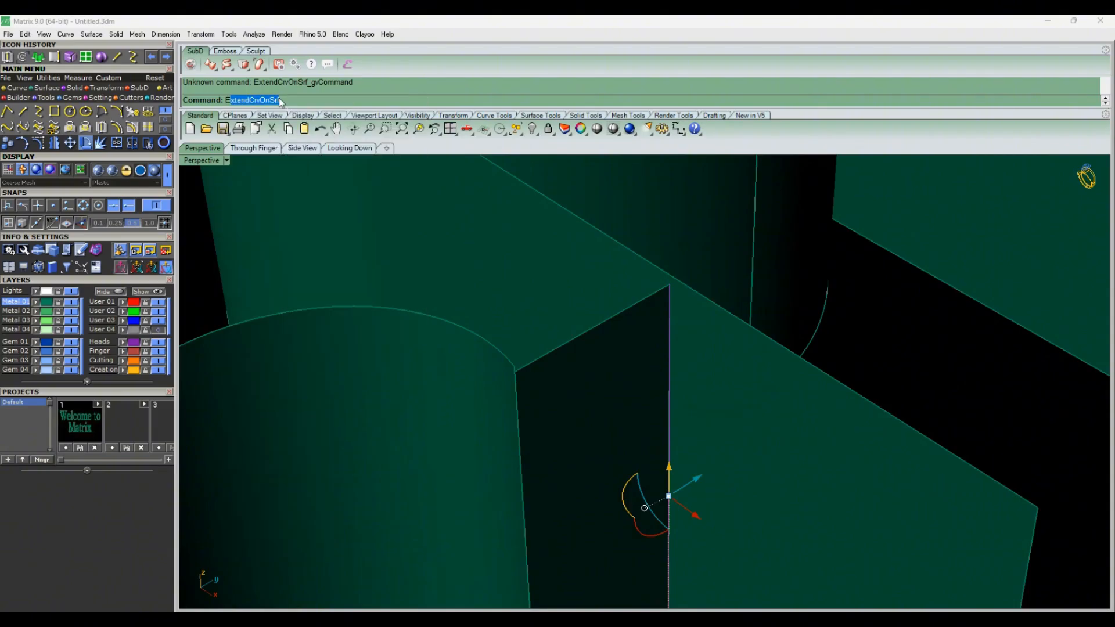
right_click(292, 99)
click(278, 98)
click(282, 98)
key(Return)
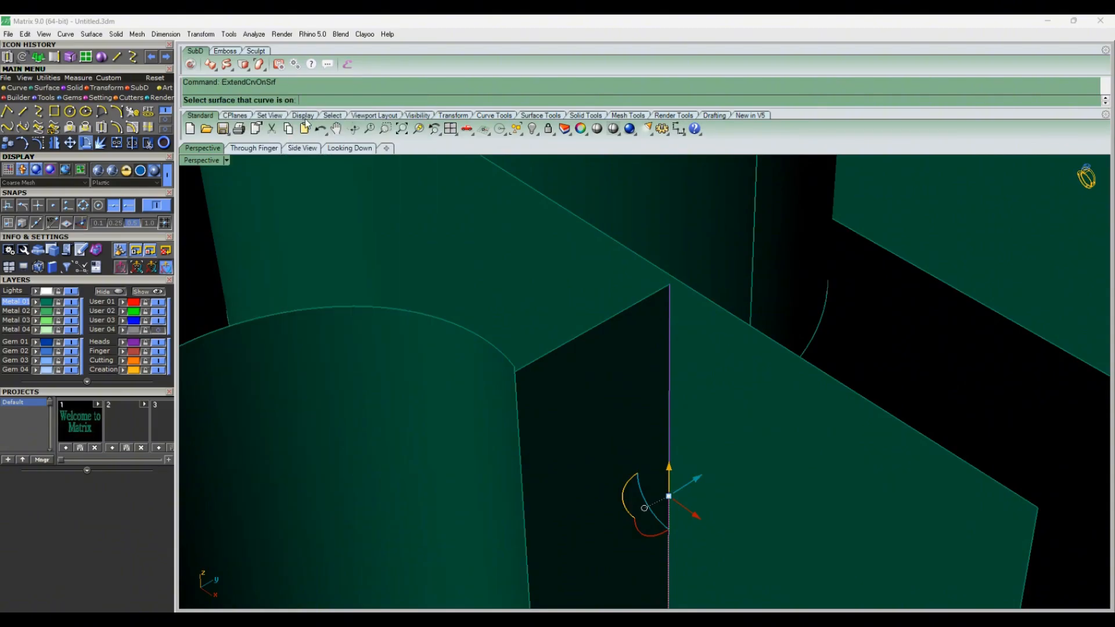
click(687, 347)
Split the crossbar's lower wall along the extended curve and delete its section on the centreline side of the shank wall.
click(680, 318)
key(Return)
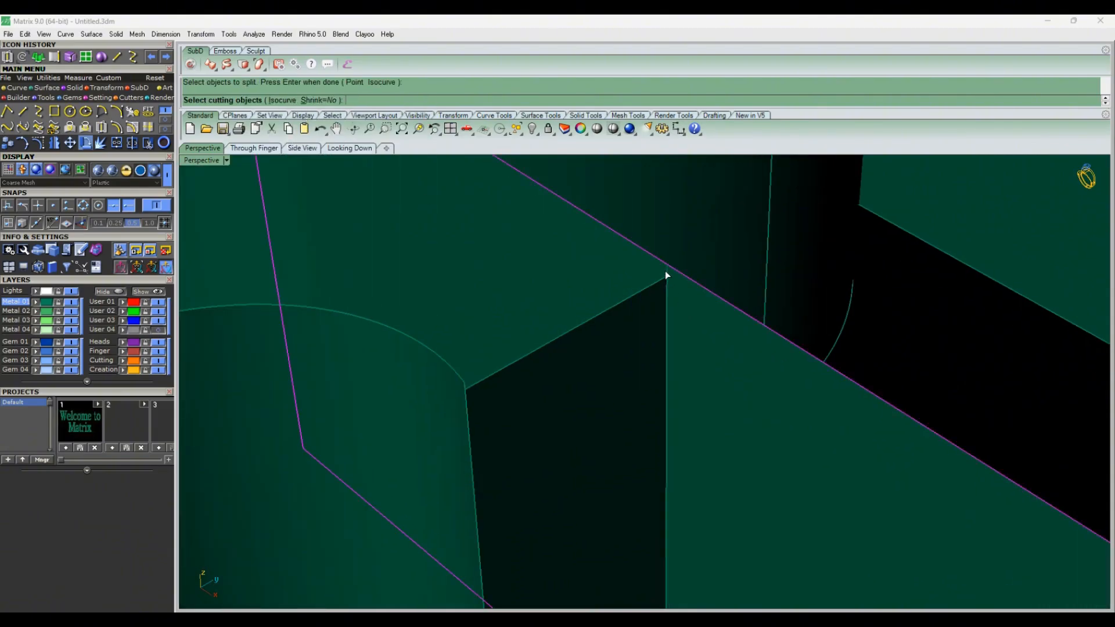
click(666, 273)
key(Return)
click(704, 321)
key(Delete)
scroll(668, 360, down, 15)
right_drag(654, 369, 661, 409)
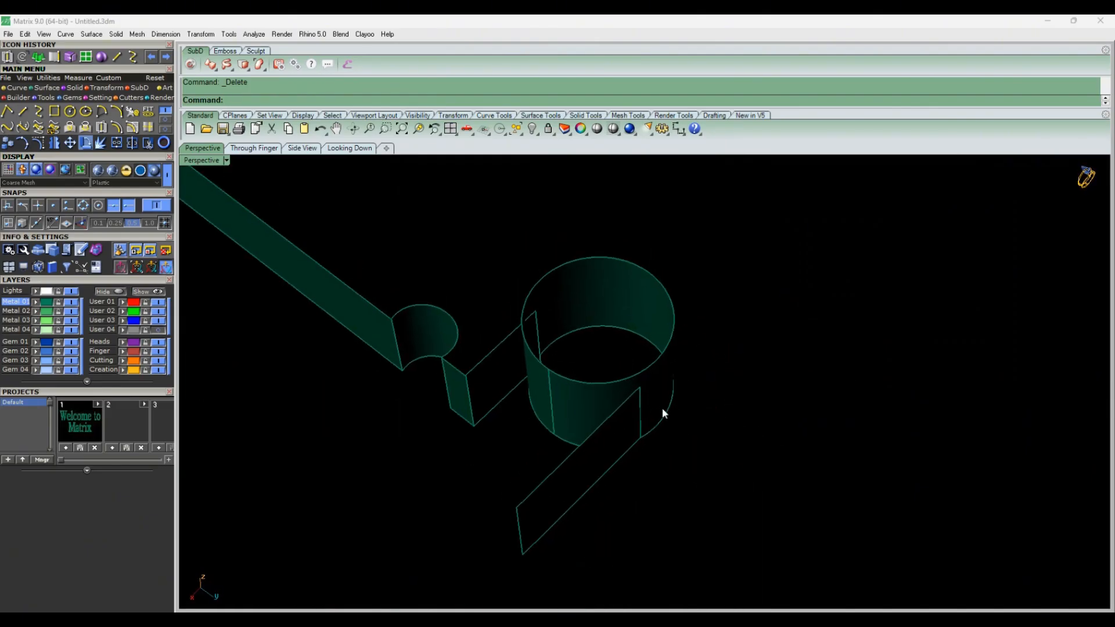
Create the intersection curves between the crossbar's round end wall and its two straight walls.
right_click(662, 409)
scroll(661, 407, up, 6)
click(623, 440)
mouse_move(622, 440)
right_down()
mouse_move(610, 506)
mouse_move(723, 451)
mouse_move(587, 433)
mouse_move(657, 429)
mouse_move(607, 447)
right_up()
key(Escape)
click(598, 450)
shift+click(487, 516)
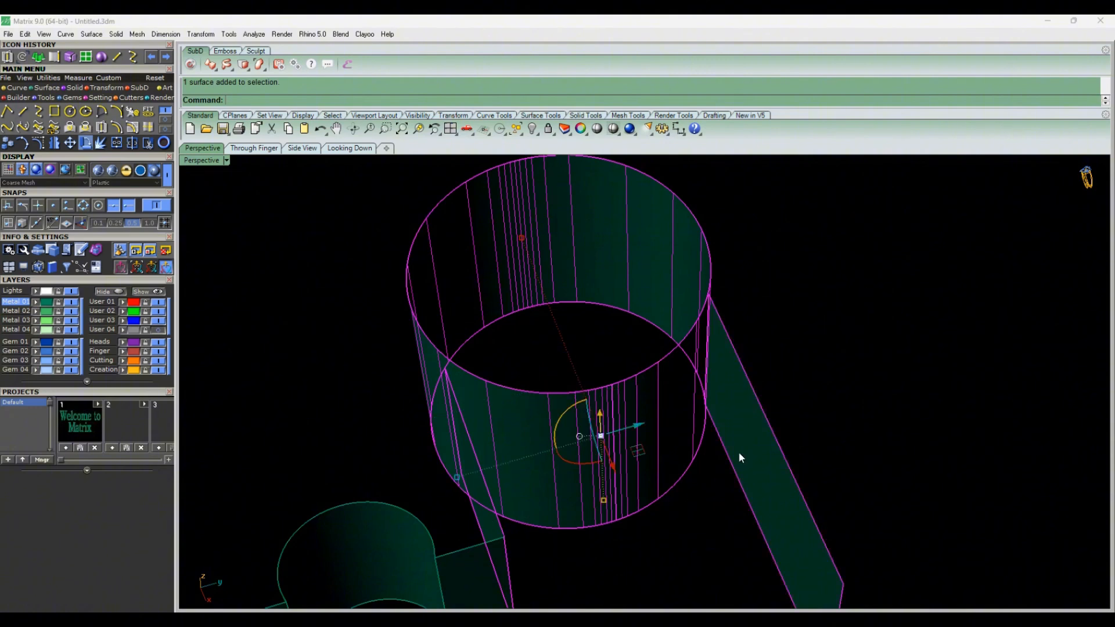
click(7, 56)
right_drag(534, 446, 635, 457)
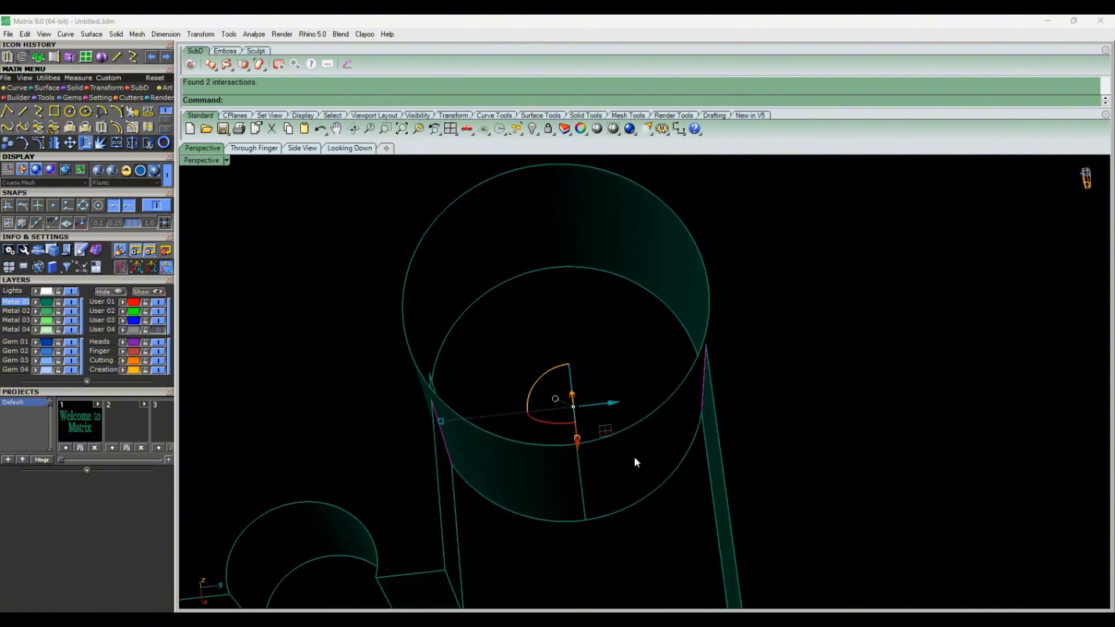
Extend both intersection curves across the crossbar's round end wall with ExtendCrvOnSrf.
right_drag(447, 479, 519, 422)
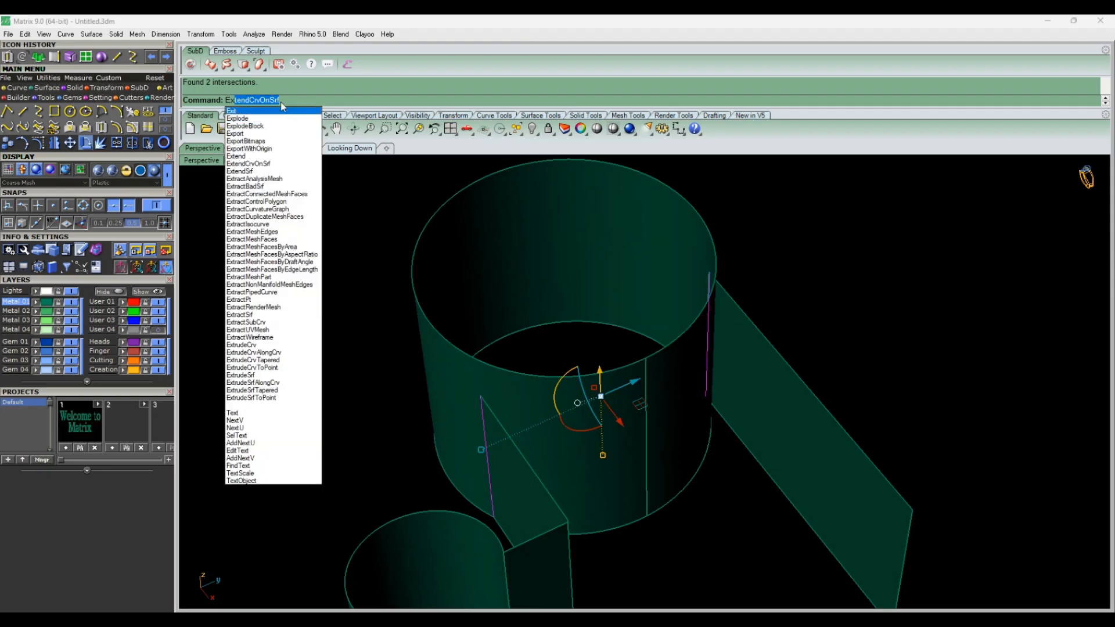
key(Return)
click(575, 435)
click(580, 437)
click(739, 504)
Split the crossbar's round end wall along both extended curves and delete its part between the two straight walls.
key(ctrl+shift+s)
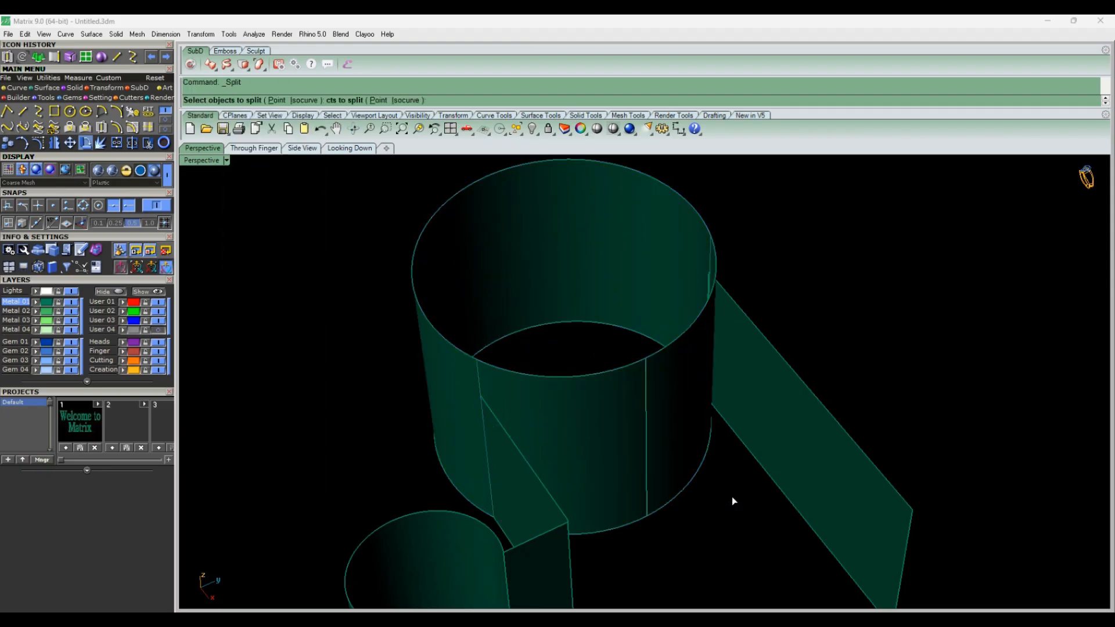
click(668, 470)
right_click(668, 470)
click(475, 388)
right_drag(476, 389, 673, 319)
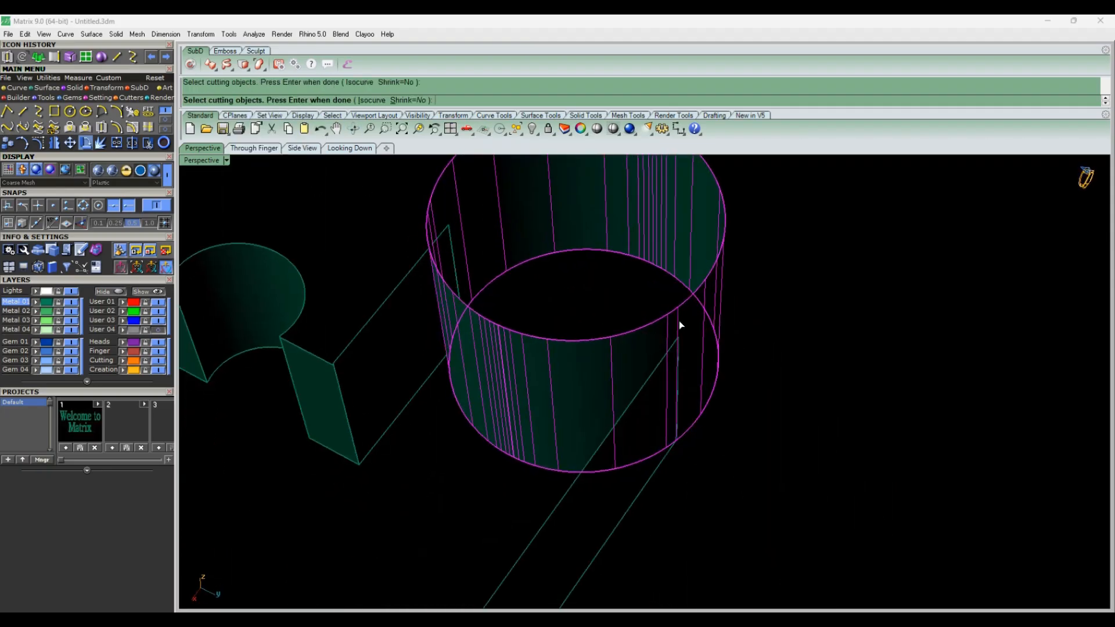
click(678, 343)
right_click(678, 343)
click(625, 356)
key(Delete)
right_drag(625, 356, 668, 347)
click(516, 409)
Split the crossbar's upper straight wall with the round end wall and delete the stub protruding inside the round end.
right_drag(663, 366, 723, 351)
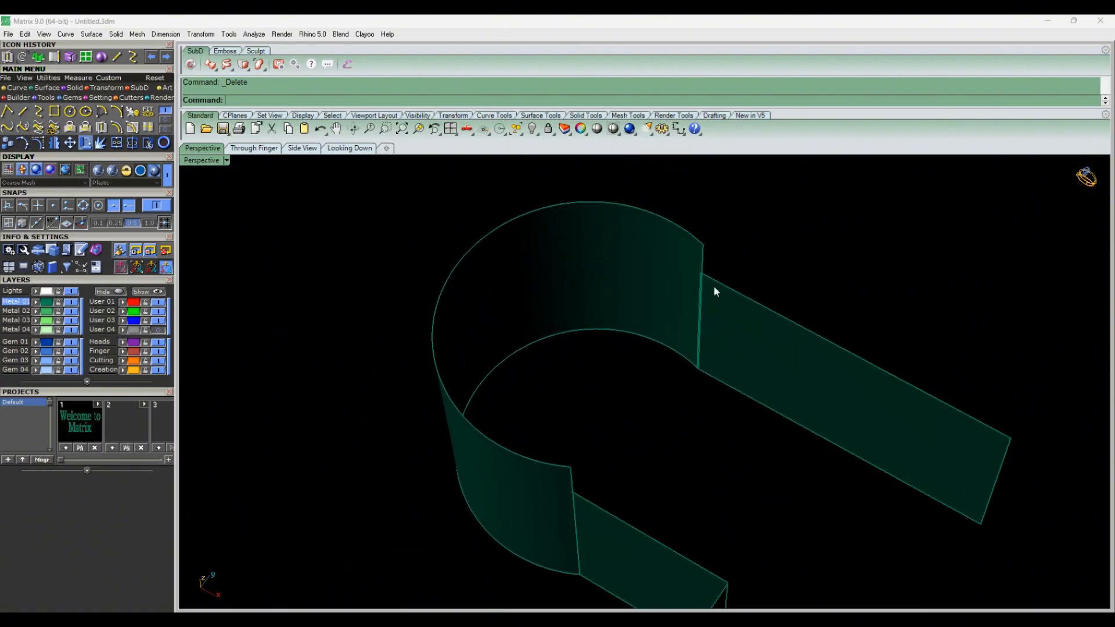
scroll(713, 286, up, 10)
right_click(690, 264)
click(714, 292)
right_click(712, 291)
click(671, 263)
right_click(671, 262)
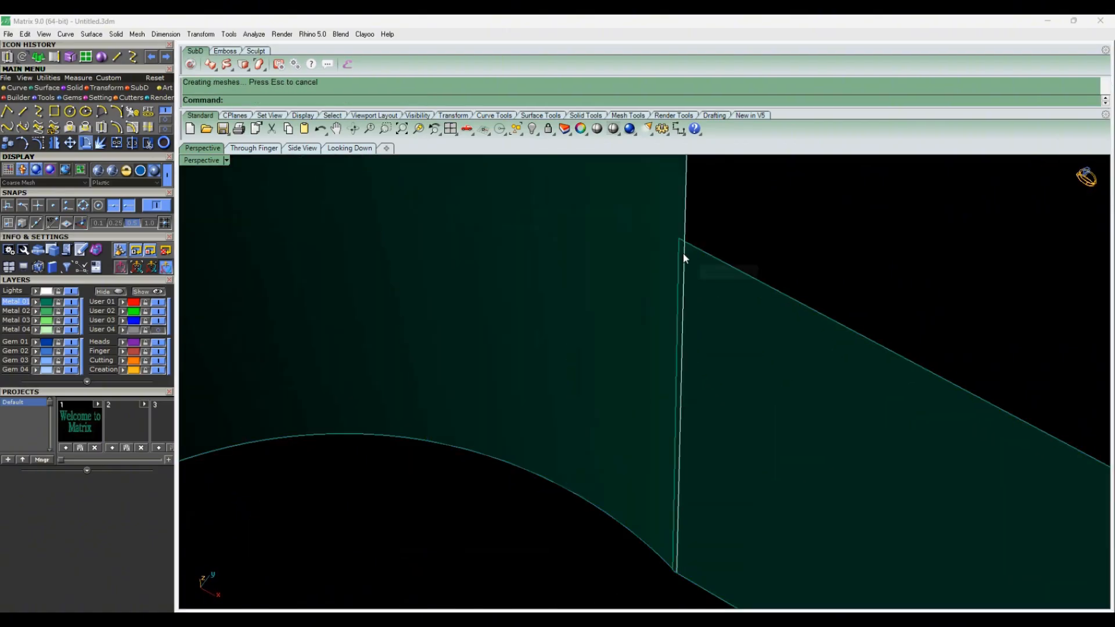
click(684, 255)
click(717, 294)
key(Delete)
Split the crossbar's lower straight wall with the round end wall and delete its leftover stub.
scroll(717, 294, down, 7)
right_drag(697, 313, 630, 433)
right_click(630, 433)
scroll(472, 430, up, 5)
right_click(419, 317)
click(403, 332)
right_click(407, 330)
click(426, 319)
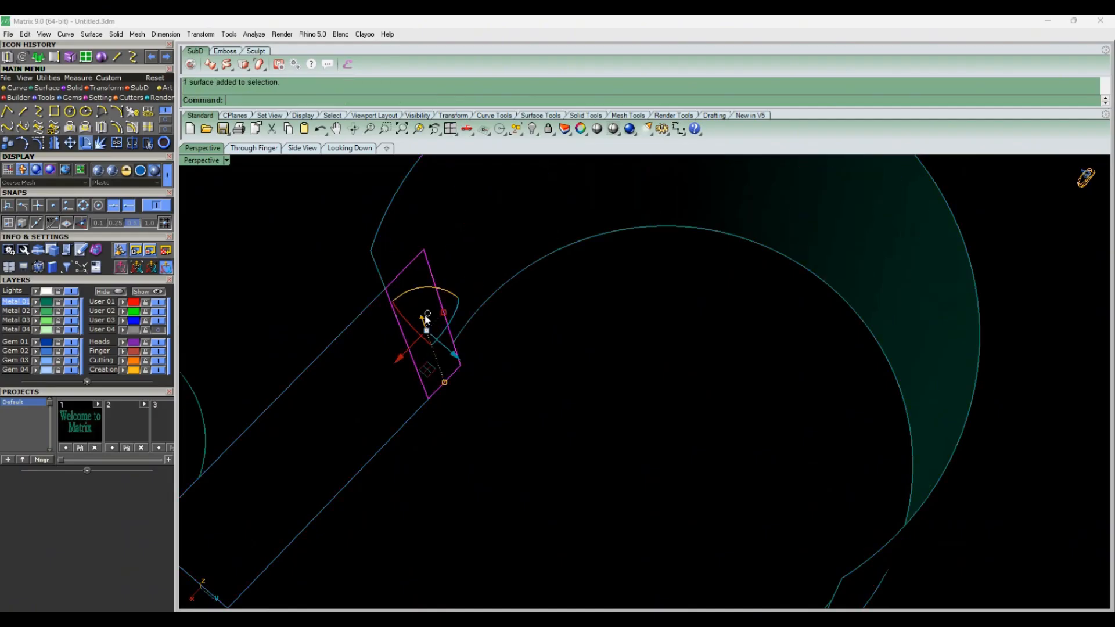
key(Delete)
scroll(600, 355, down, 12)
right_drag(453, 378, 633, 430)
Join the half-anchor walls into one polysurface and mirror a copy across the vertical centreline.
click(349, 148)
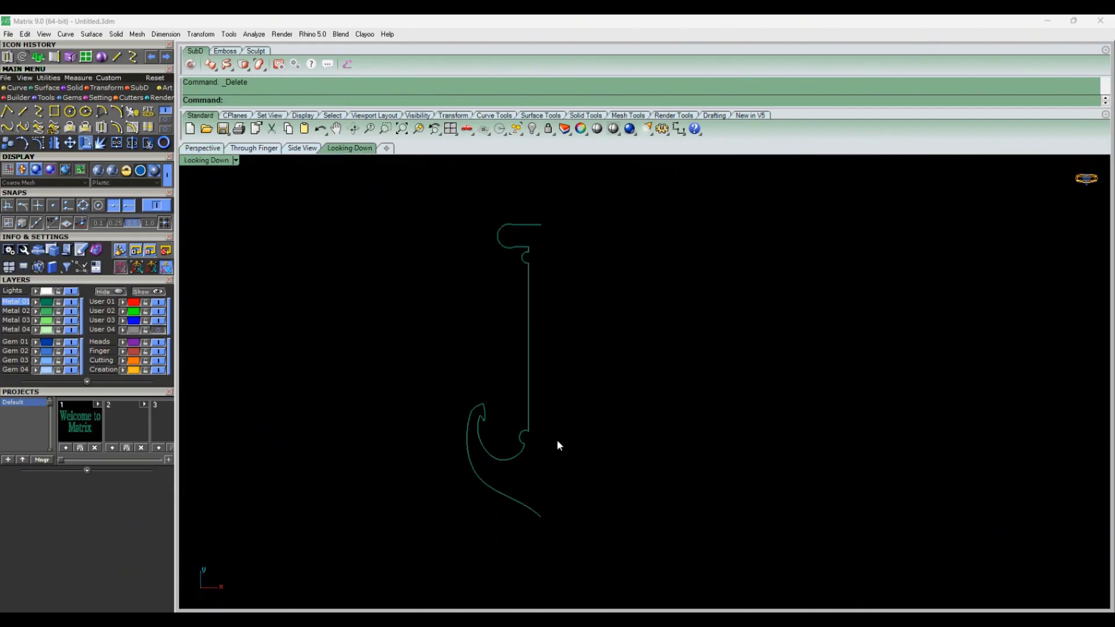
key(ctrl+z)
right_drag(556, 440, 605, 472)
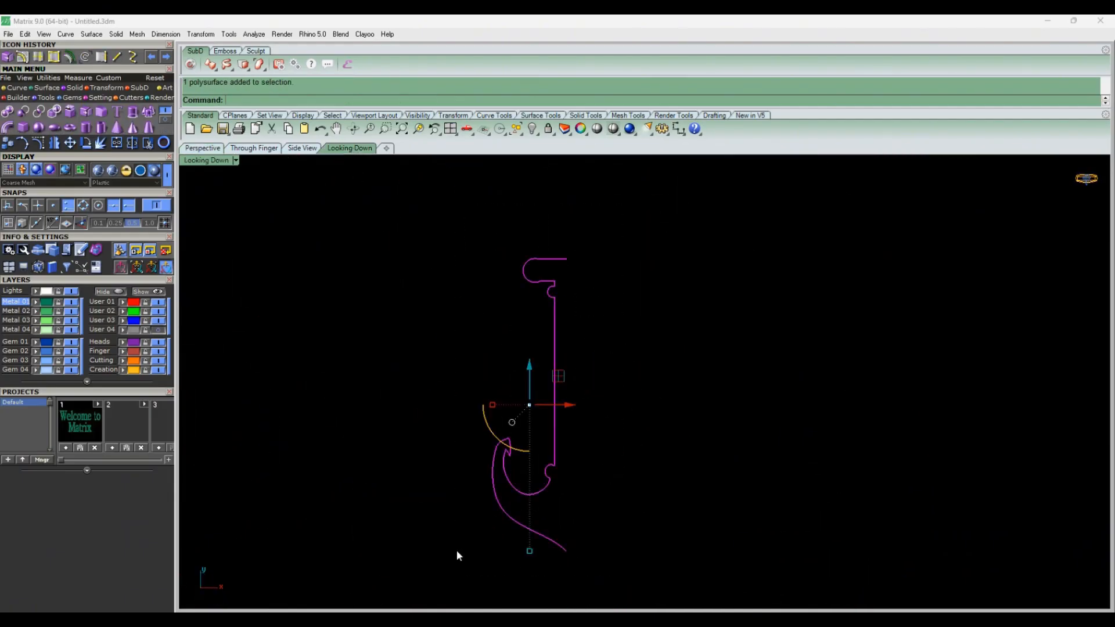
key(Return)
click(588, 205)
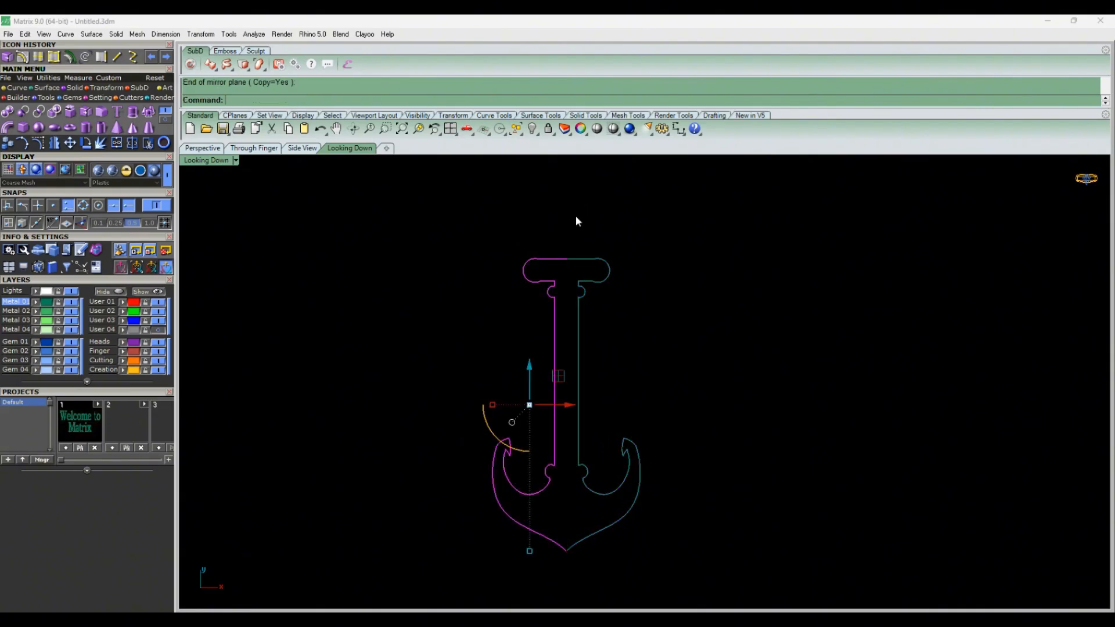
Offset both halves of the anchor's side walls with OffsetSrf to give them solid thickness.
drag(694, 213, 509, 470)
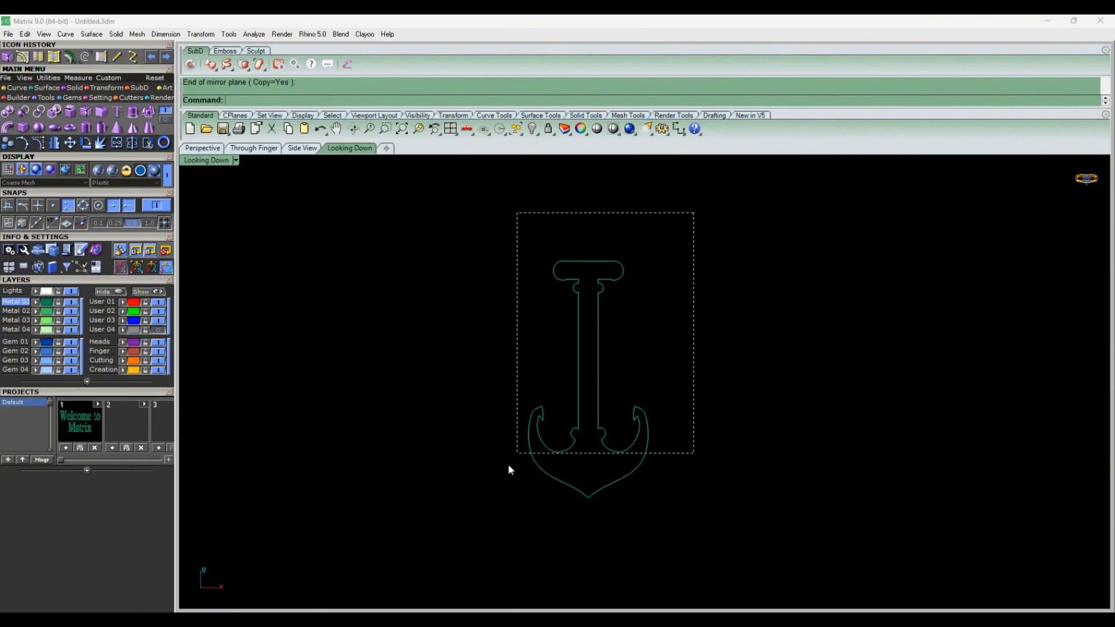
click(70, 58)
scroll(447, 383, up, 5)
key(Return)
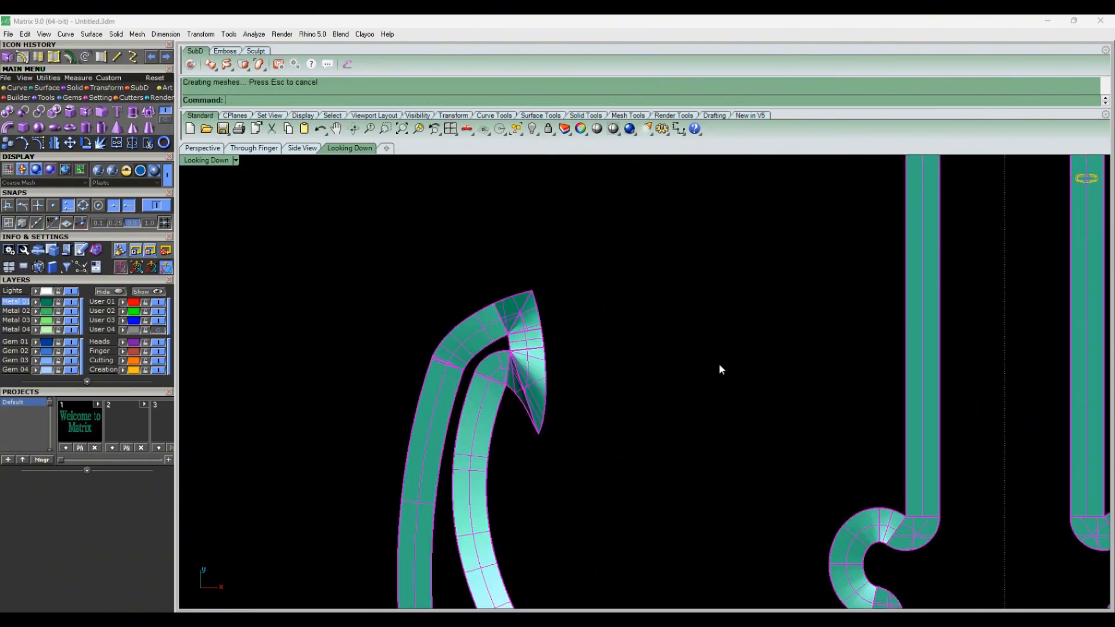
scroll(720, 369, down, 8)
right_drag(894, 378, 800, 421)
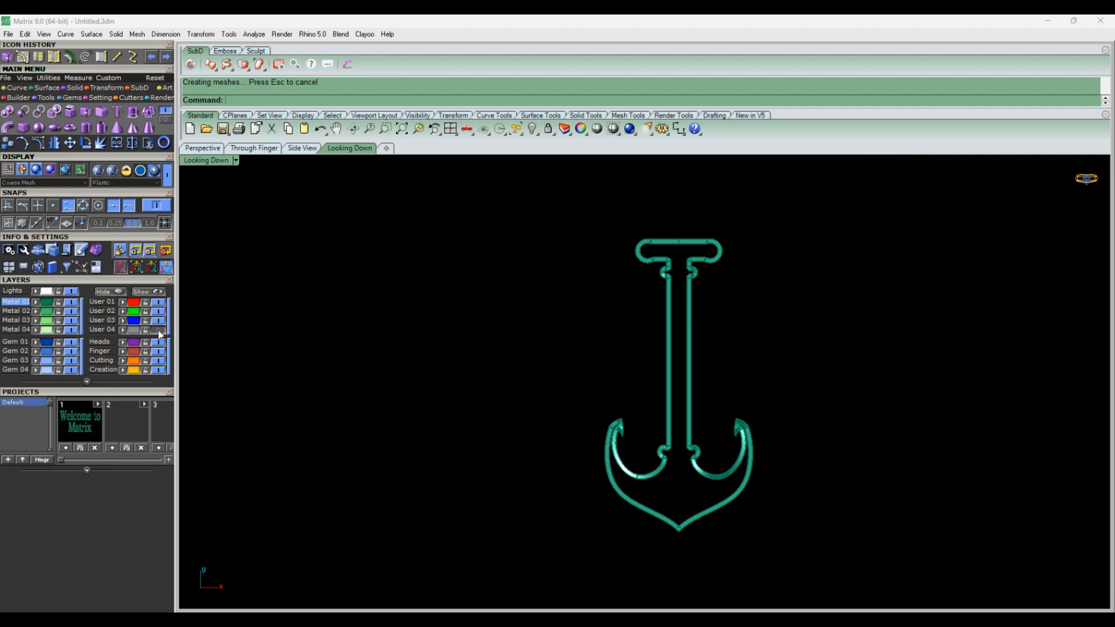
Show the top surfaces on the User 04 layer and offset the shank surface inward as a solid.
click(202, 148)
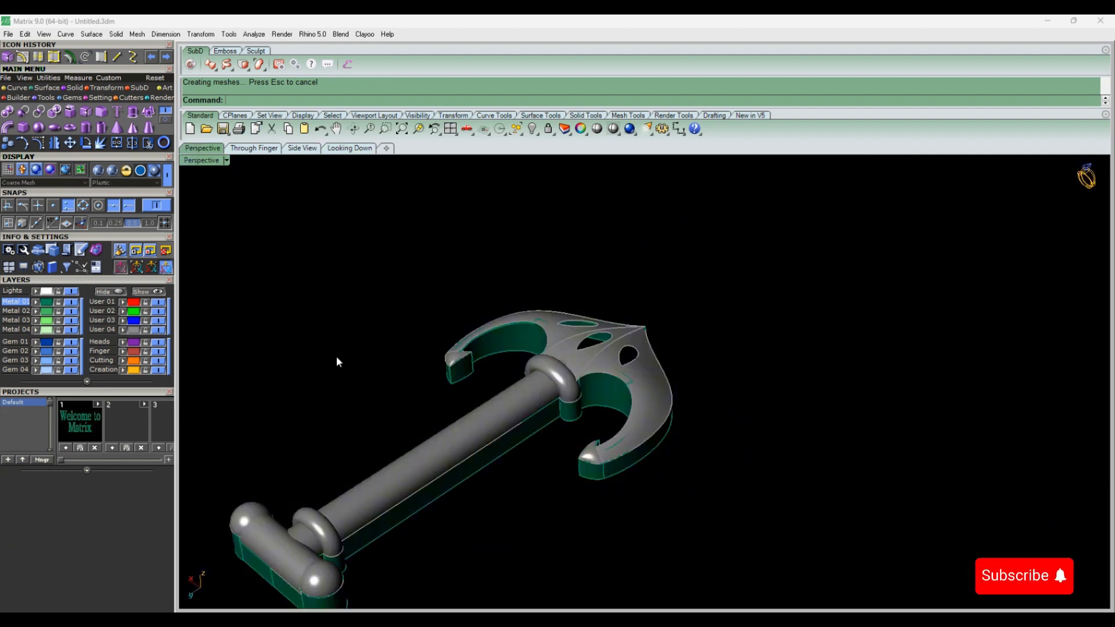
click(137, 330)
right_drag(671, 334, 737, 372)
click(737, 372)
click(472, 427)
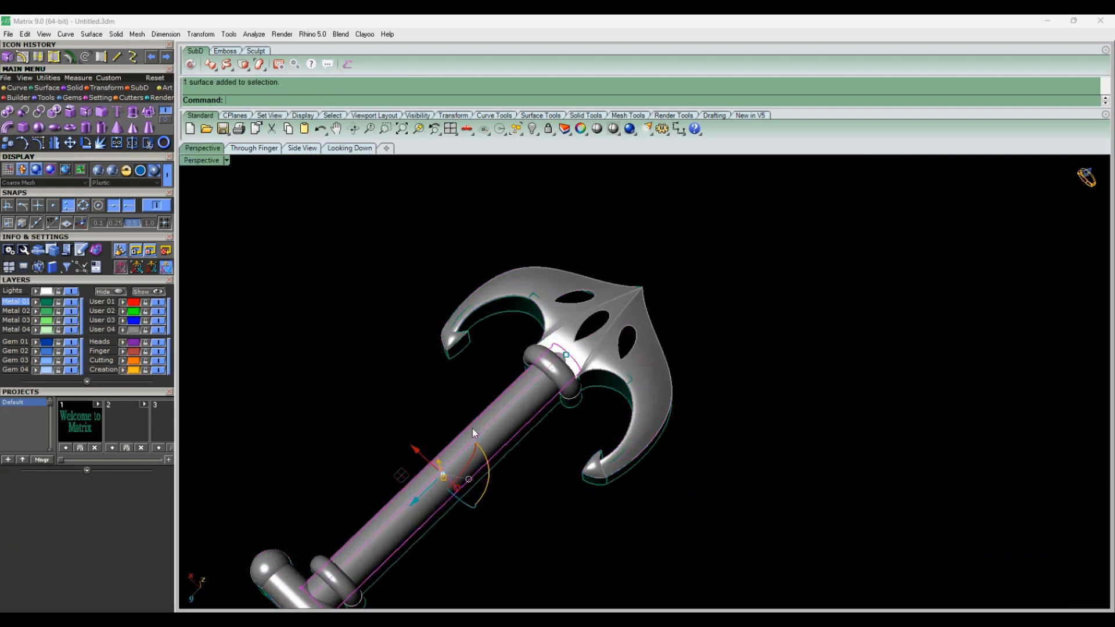
shift+right_drag(472, 428, 516, 398)
click(7, 57)
click(535, 387)
right_click(535, 387)
Offset the fluke surface with the teardrop cut-outs inward by 0.3 as a solid.
click(667, 331)
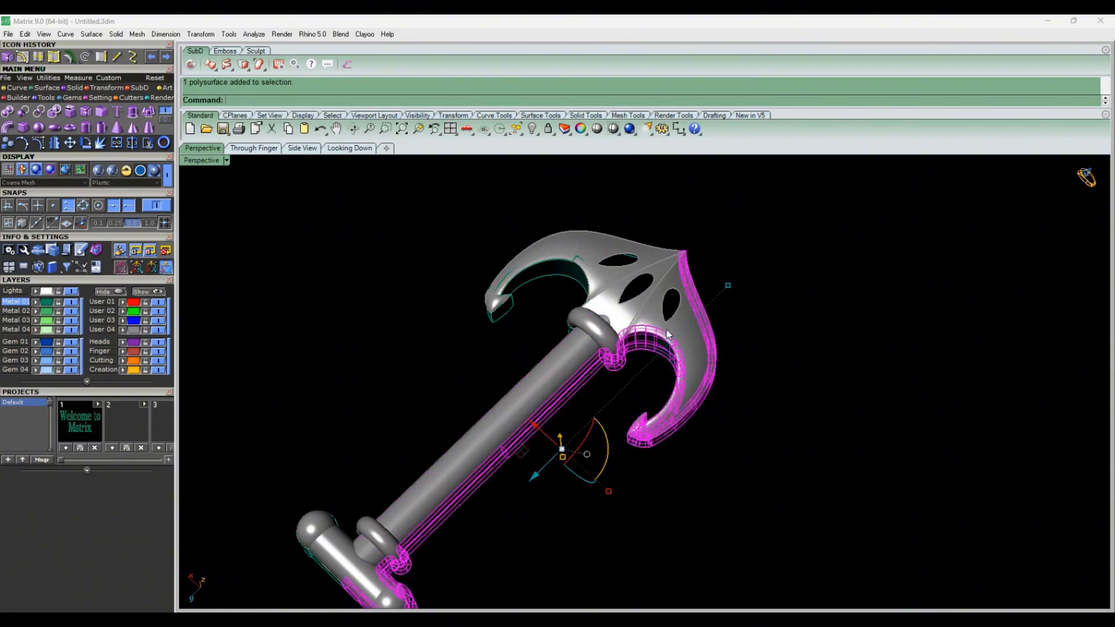
key(Escape)
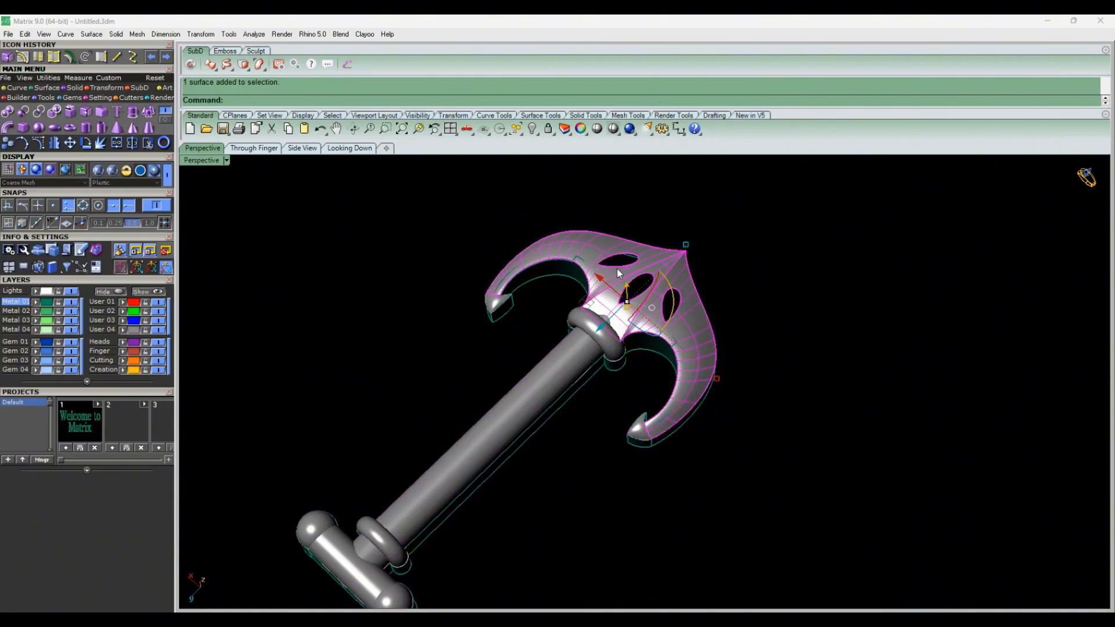
right_click(619, 272)
click(635, 305)
right_click(635, 305)
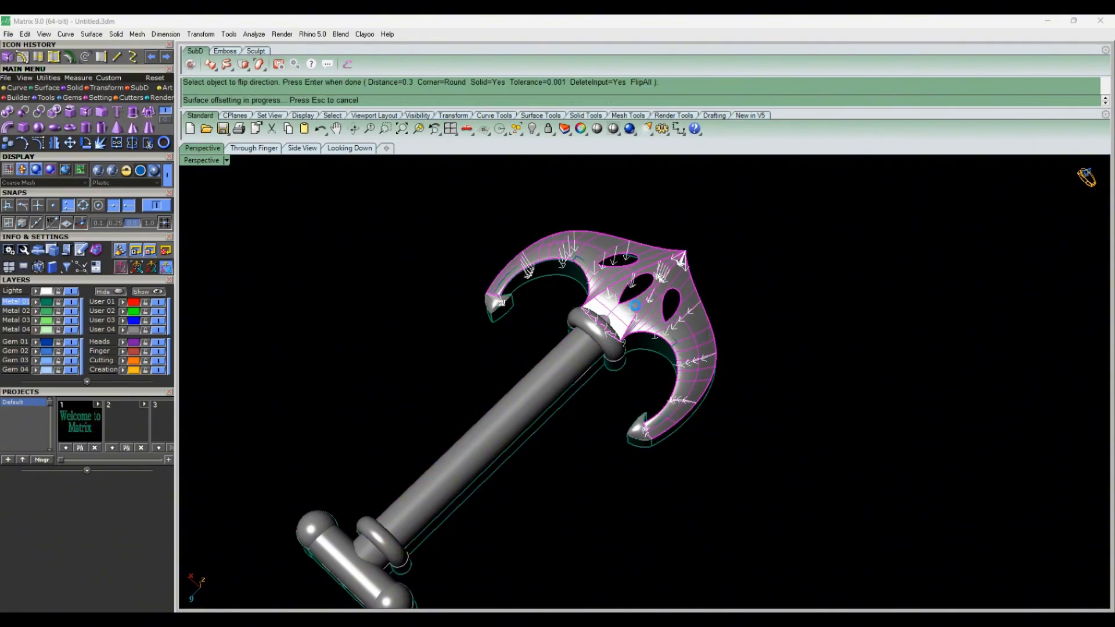
Offset the crossbar's cylindrical surface inward by 0.3 as a solid.
right_drag(824, 292, 668, 372)
click(618, 343)
click(494, 402)
right_drag(494, 402, 491, 326)
click(481, 372)
scroll(374, 449, up, 4)
click(377, 453)
right_click(377, 454)
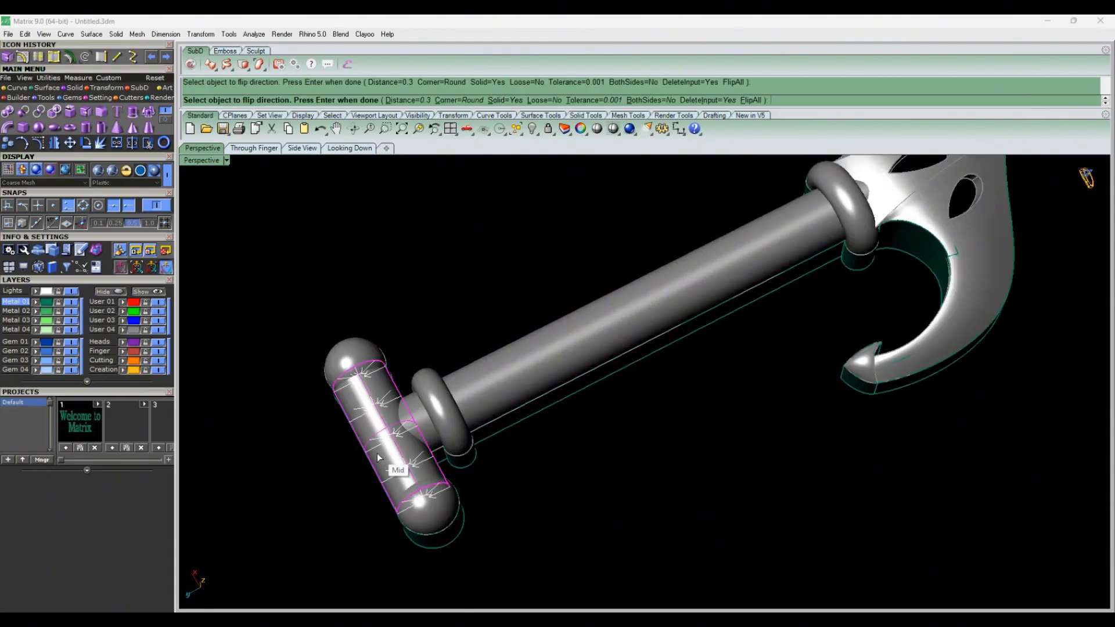
right_click(377, 453)
Offset the two ball ends of the crossbar inward by 0.3 as solids.
click(349, 361)
shift+click(434, 516)
right_click(434, 516)
click(434, 516)
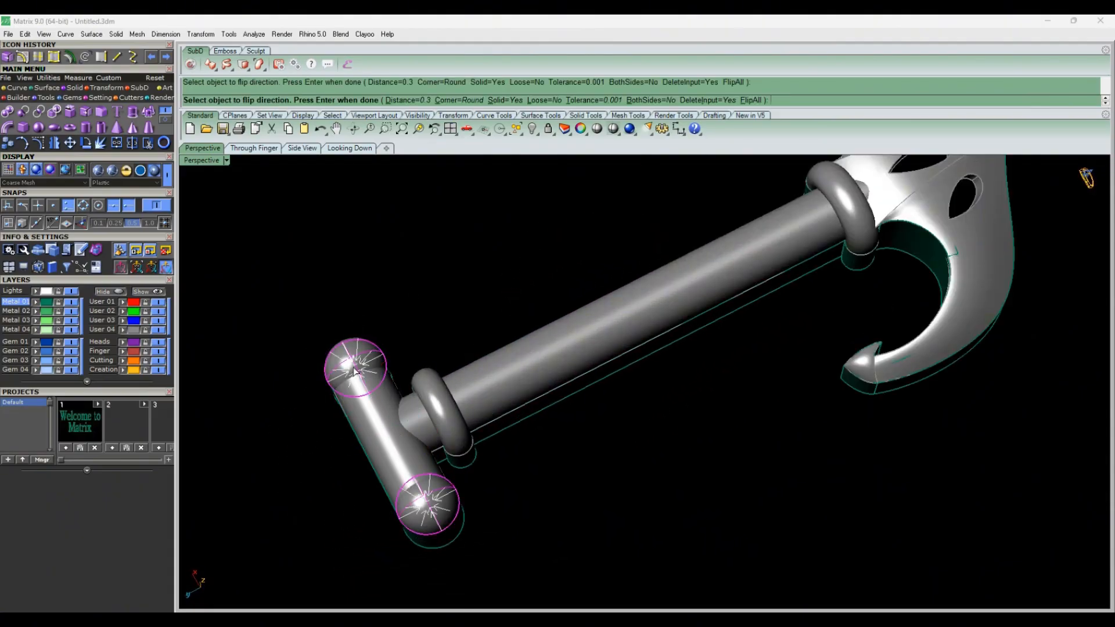
right_click(354, 370)
Move the anchor's top parts from the User 04 layer to the Metal 01 layer.
scroll(554, 495, down, 6)
scroll(503, 453, up, 6)
click(503, 454)
click(469, 462)
click(656, 465)
scroll(657, 465, down, 6)
right_drag(849, 575, 639, 514)
click(132, 333)
click(34, 304)
Select the whole anchor and save it into project slot 2 of the Default project.
right_drag(523, 325, 736, 389)
scroll(729, 354, down, 6)
scroll(737, 403, up, 4)
shift+right_drag(737, 408, 729, 439)
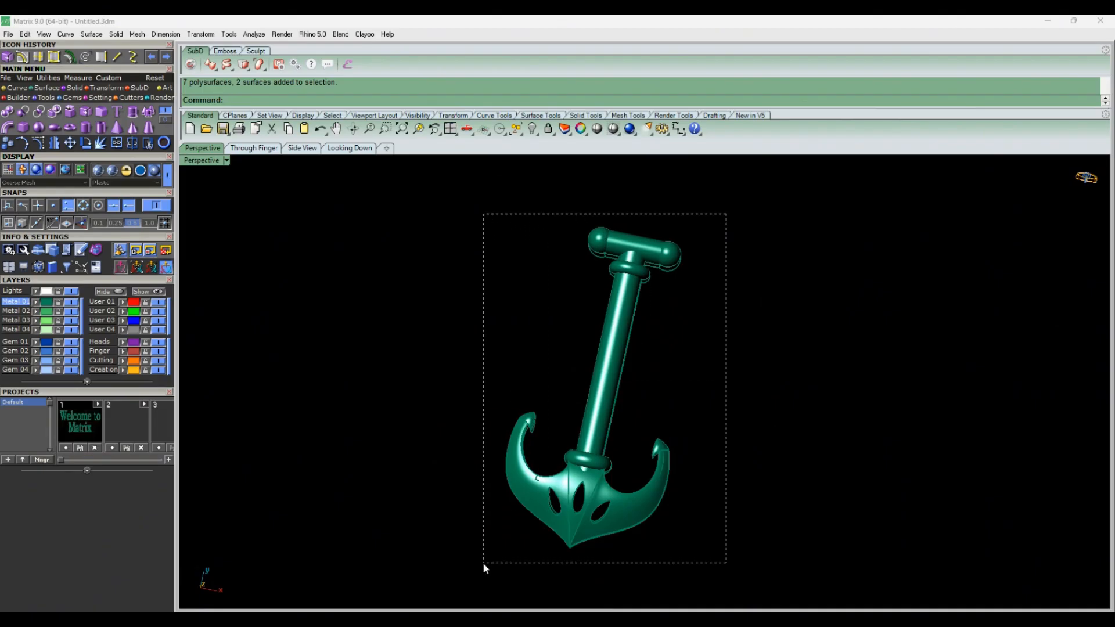
drag(484, 564, 483, 563)
click(119, 451)
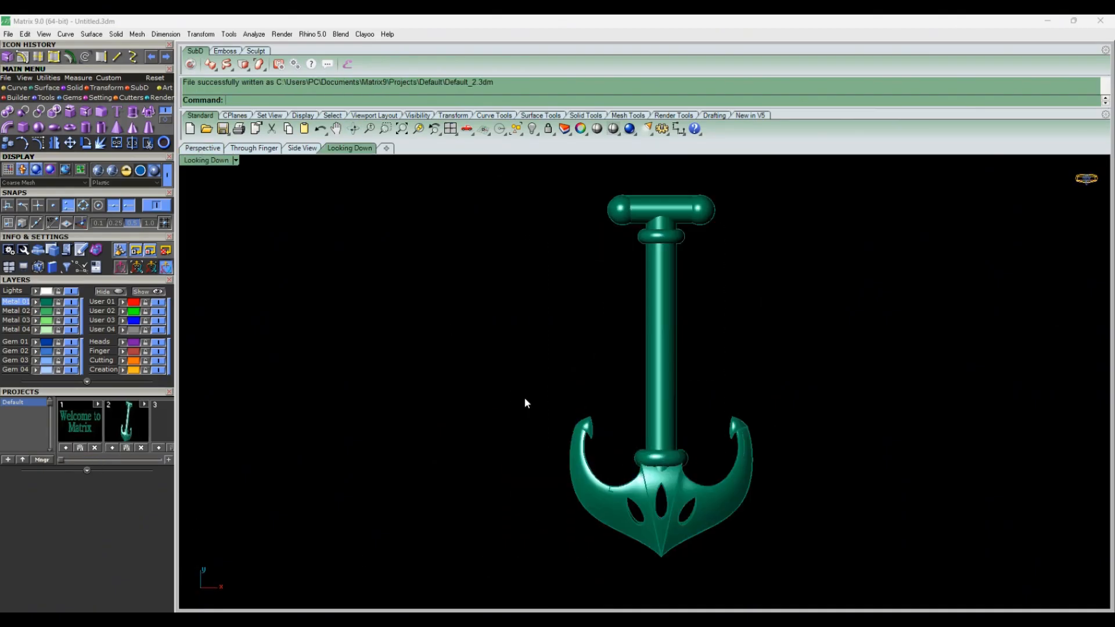
Load a round-cut diamond 3 mm in diameter with the Gem Loader.
scroll(113, 249, down, 4)
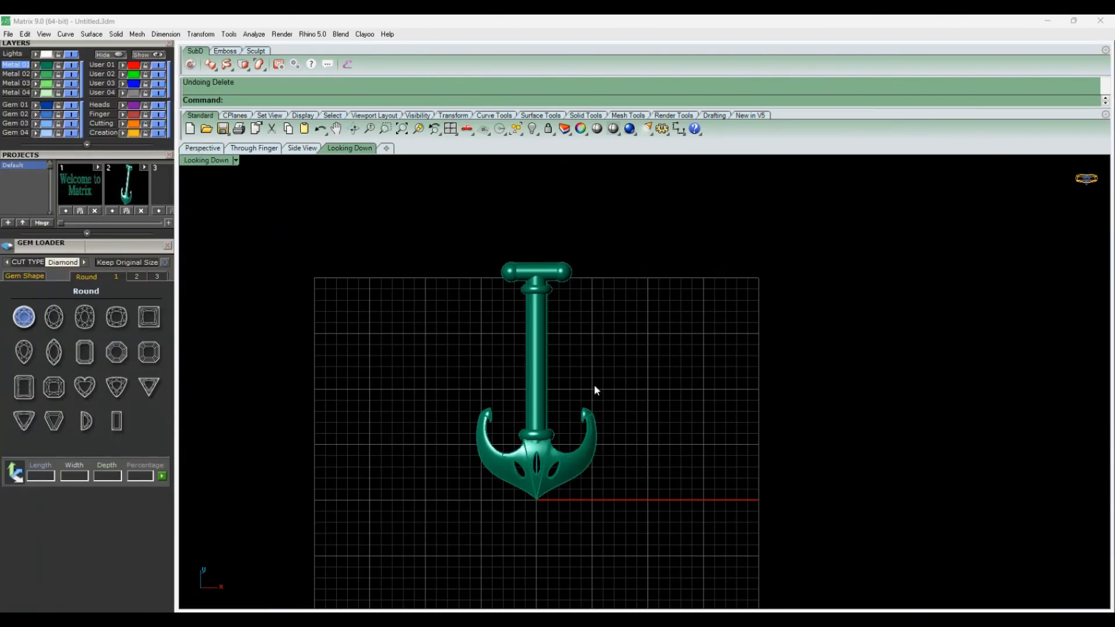
click(24, 316)
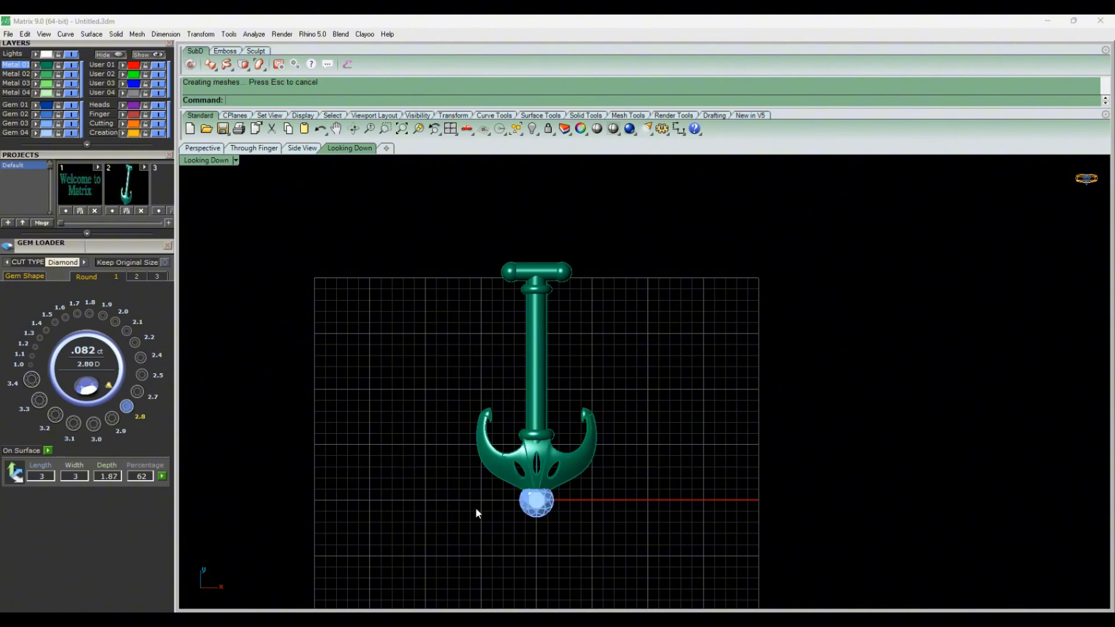
Move the round diamond onto the middle of the anchor's shaft and raise it above the metal surface.
drag(536, 501, 532, 417)
drag(525, 328, 525, 333)
click(622, 369)
scroll(550, 364, up, 9)
click(540, 367)
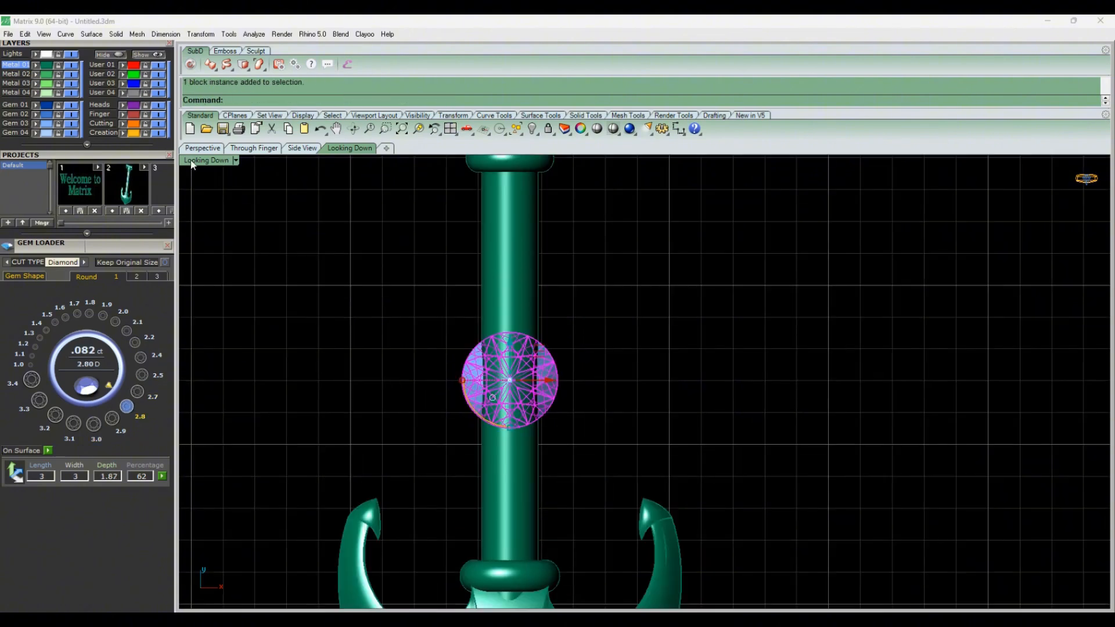
click(202, 148)
right_drag(767, 401, 680, 336)
scroll(680, 337, up, 4)
drag(626, 399, 626, 323)
click(383, 181)
Scale the diamond down slightly and uniformly on the anchor's shaft.
click(350, 148)
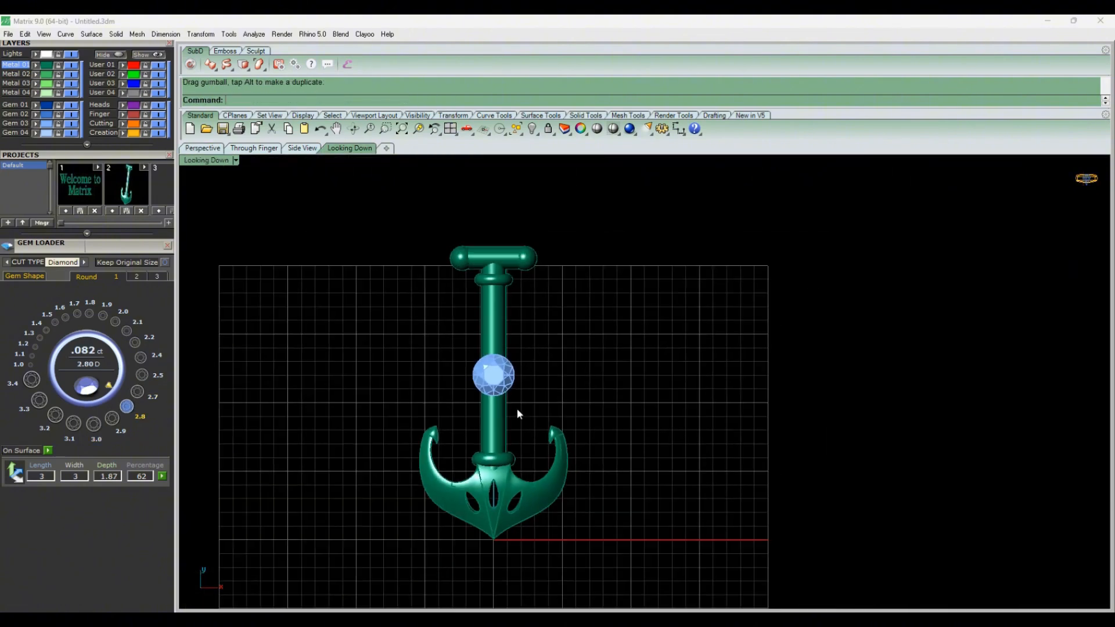
scroll(482, 356, up, 11)
click(485, 392)
shift+drag(471, 403, 476, 413)
click(372, 354)
Hide all parts of the anchor, leaving only the diamond in the scene.
scroll(363, 350, down, 10)
right_drag(290, 356, 348, 361)
drag(615, 183, 446, 325)
shift+drag(557, 531, 466, 564)
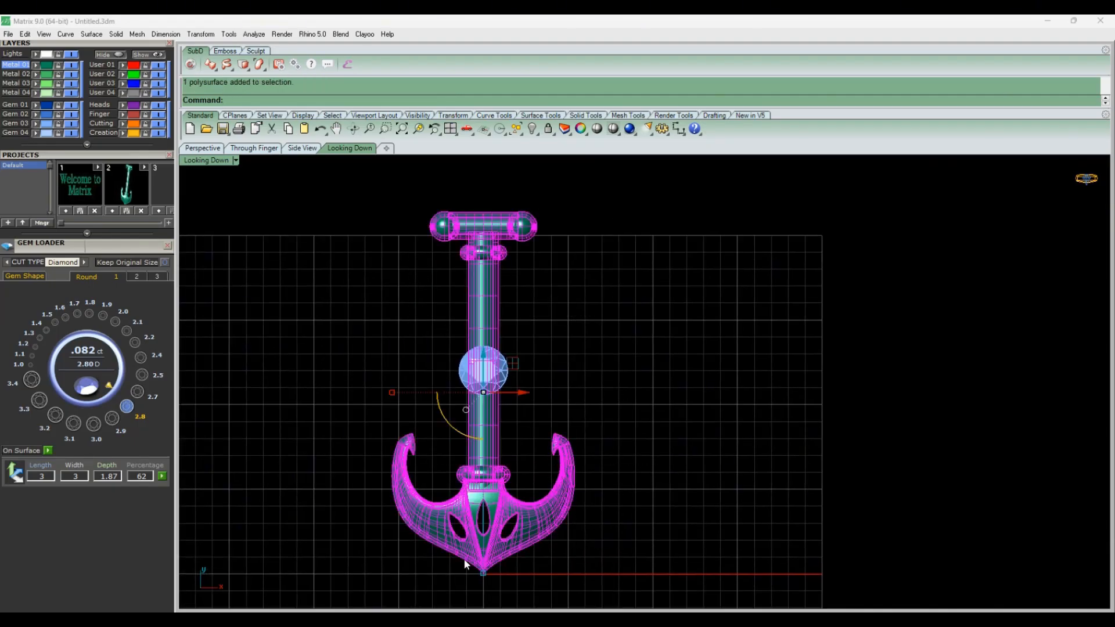
key(ctrl+h)
drag(463, 433, 369, 487)
key(ctrl+h)
Close the Gem Loader and centre the diamond at the origin with Move to 0 on X, Y and Z, using CPlane coordinates.
right_drag(362, 334, 361, 390)
click(168, 246)
scroll(581, 313, down, 6)
click(533, 373)
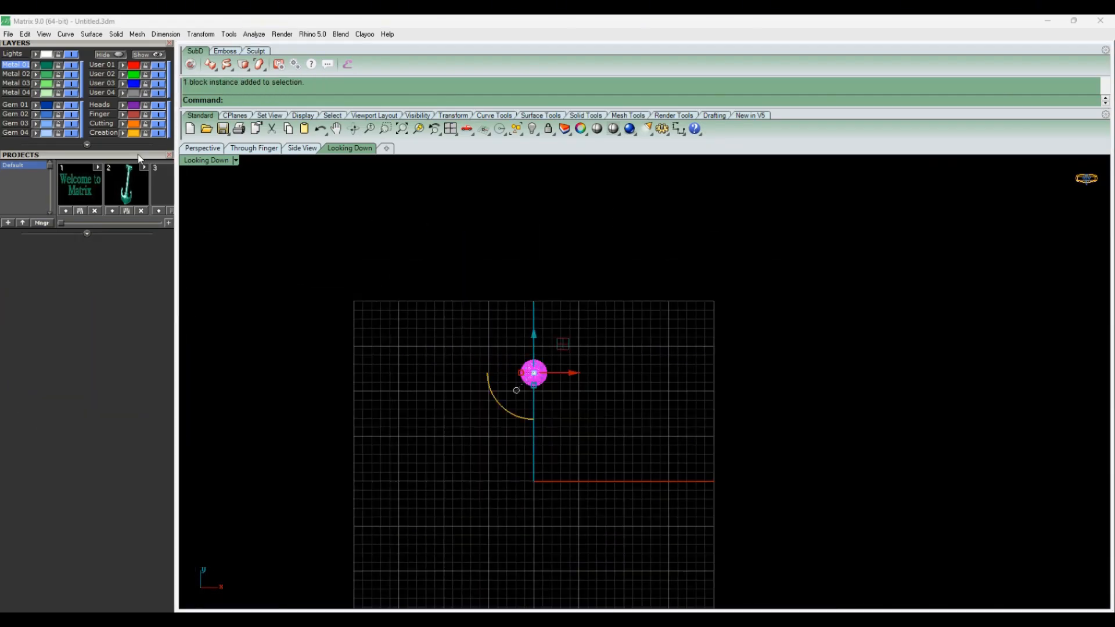
click(25, 189)
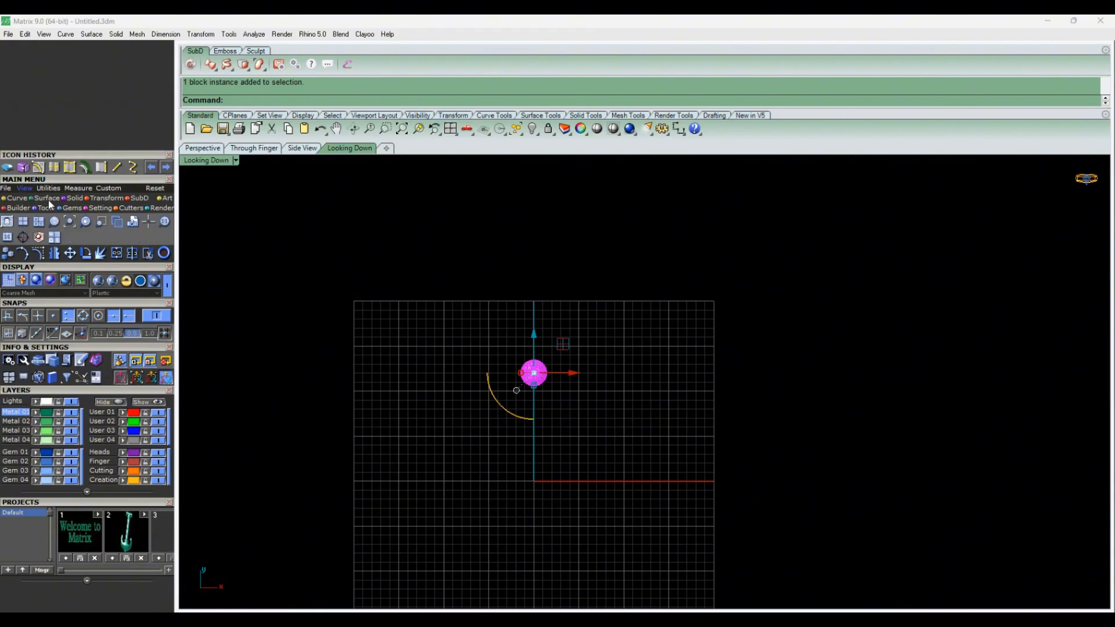
click(48, 189)
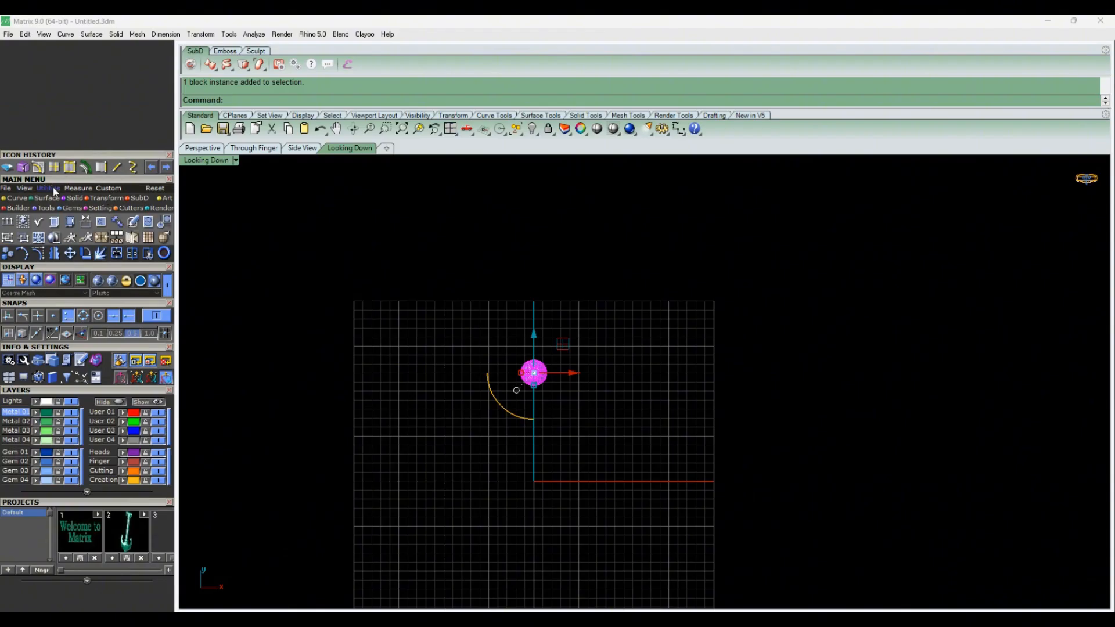
click(167, 221)
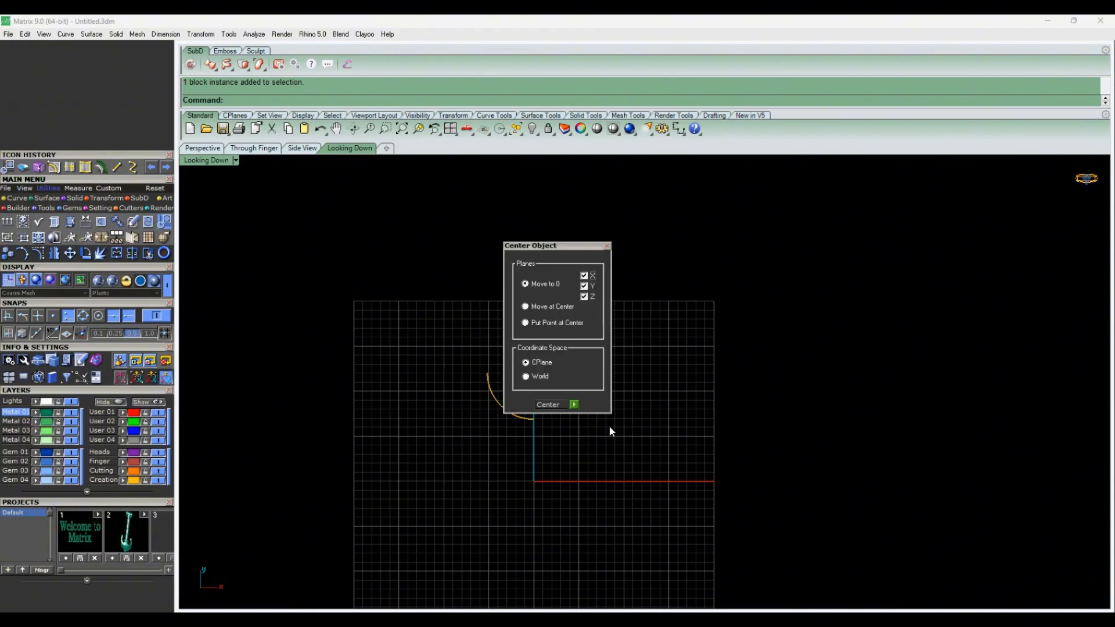
click(580, 408)
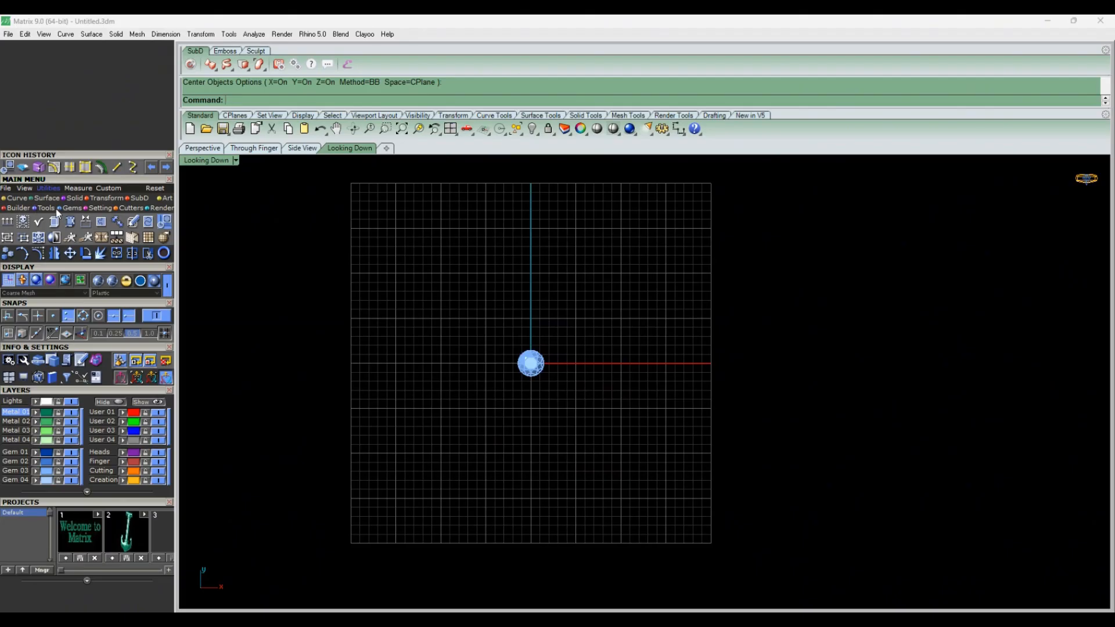
Create the diamond's girdle outline curve with the Gem Profile tool and select that curve.
click(69, 209)
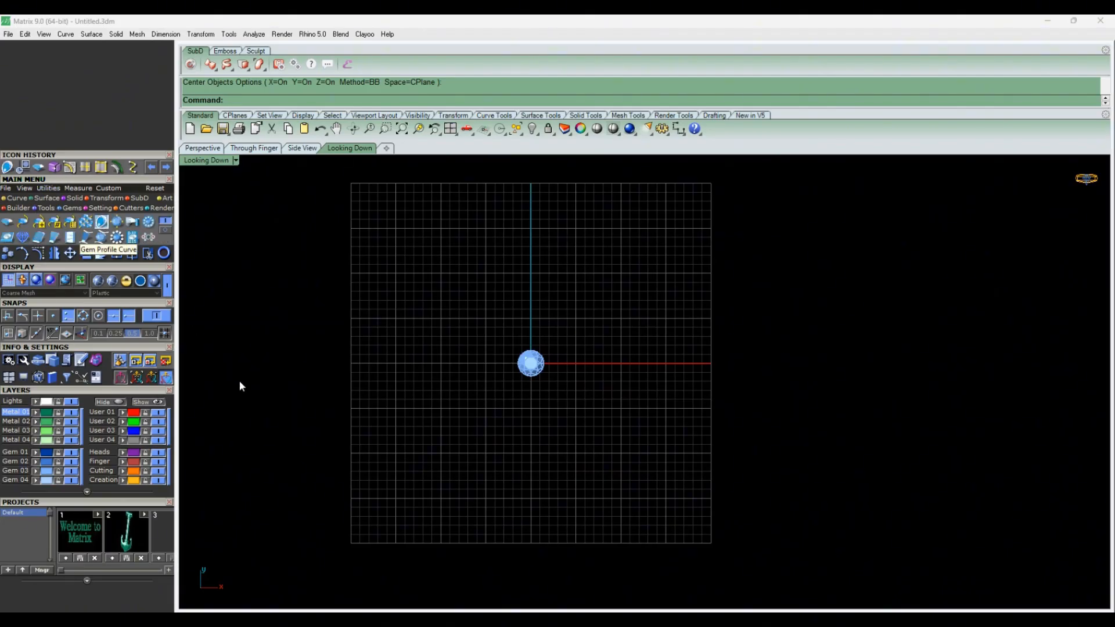
click(543, 364)
drag(124, 587, 126, 299)
click(33, 365)
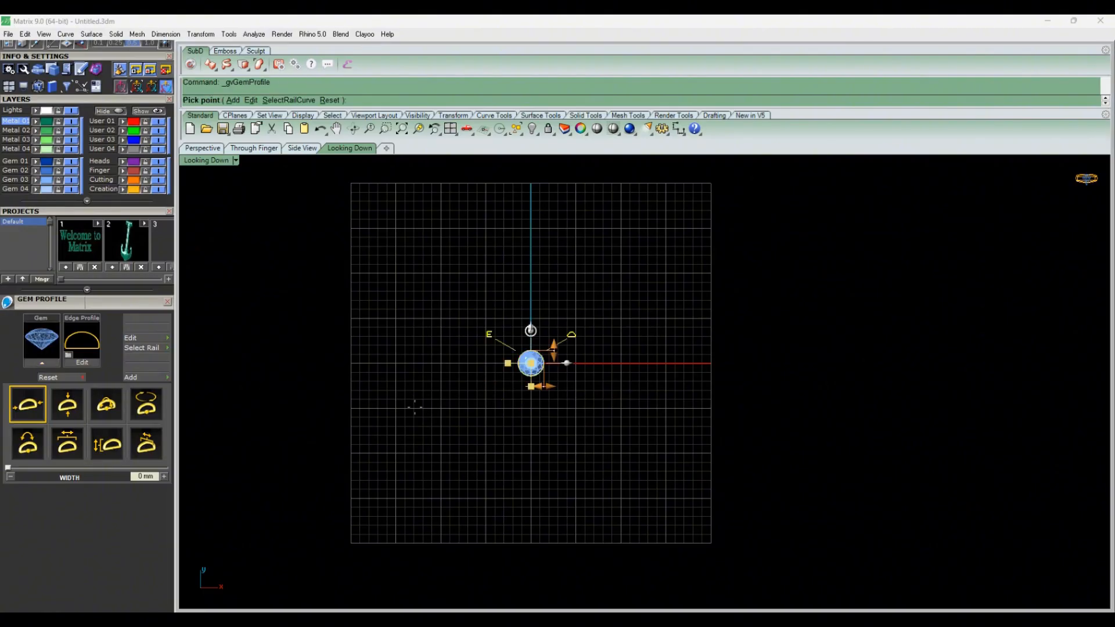
scroll(530, 343, up, 16)
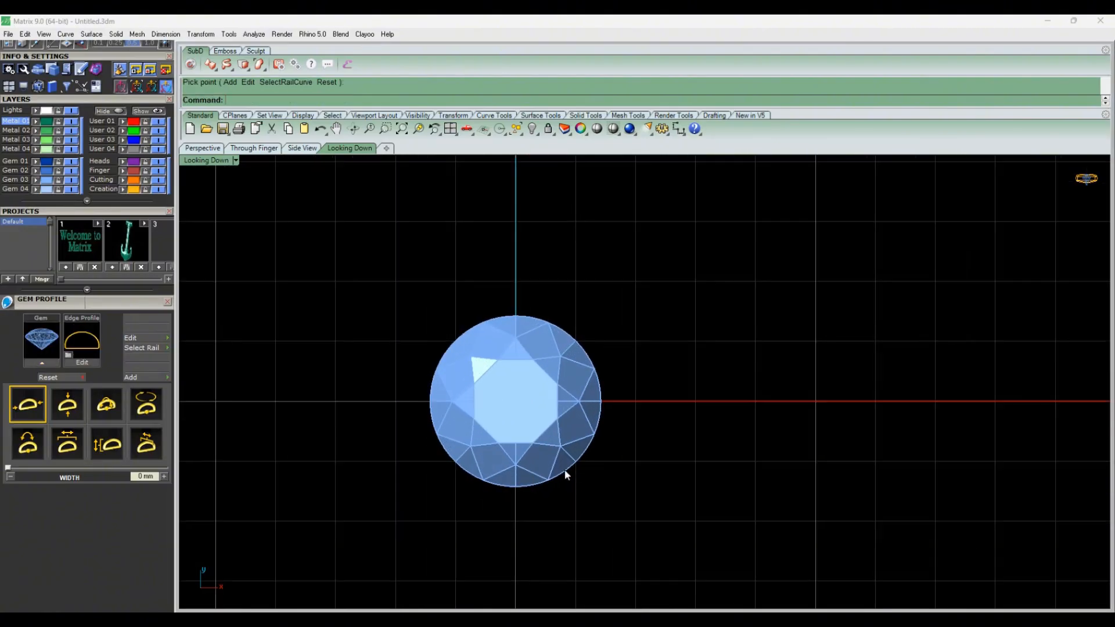
click(565, 469)
key(F4)
shift+right_drag(291, 400, 544, 406)
scroll(543, 406, up, 9)
scroll(543, 406, up, 5)
click(519, 411)
click(548, 439)
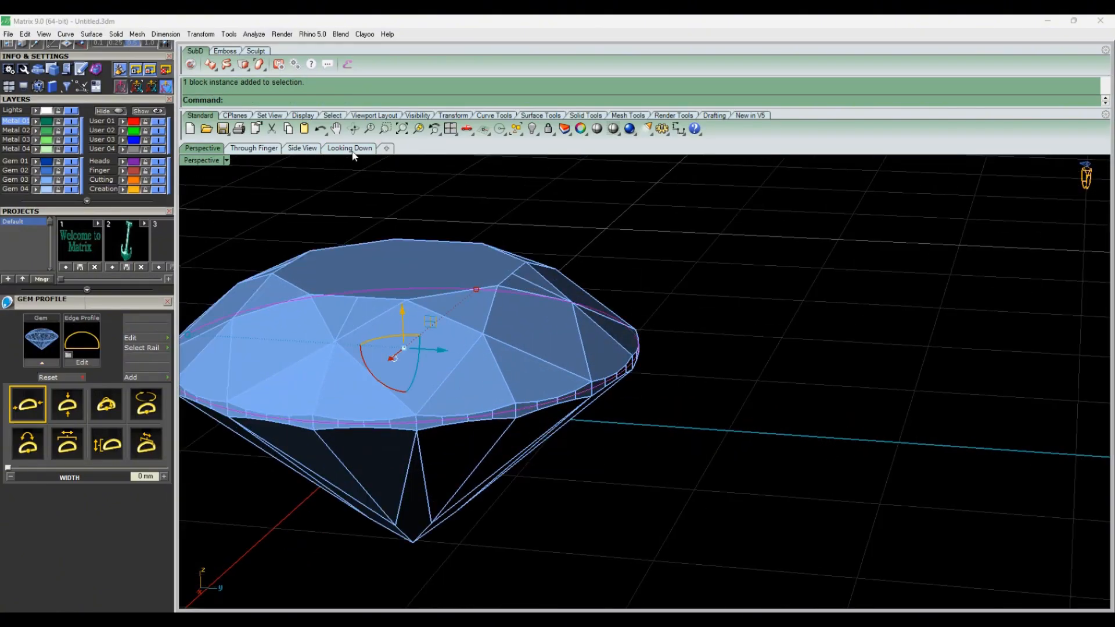
Offset the girdle curve inward by 0.2 mm.
click(351, 148)
drag(144, 210, 103, 536)
scroll(371, 333, down, 2)
right_drag(372, 333, 522, 386)
click(21, 233)
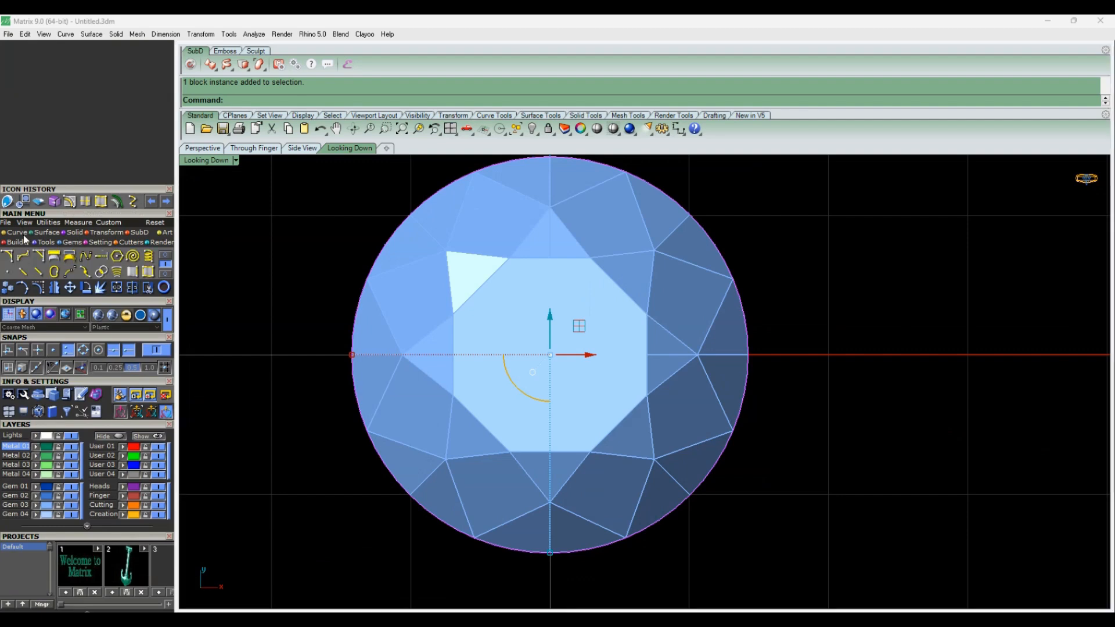
click(117, 272)
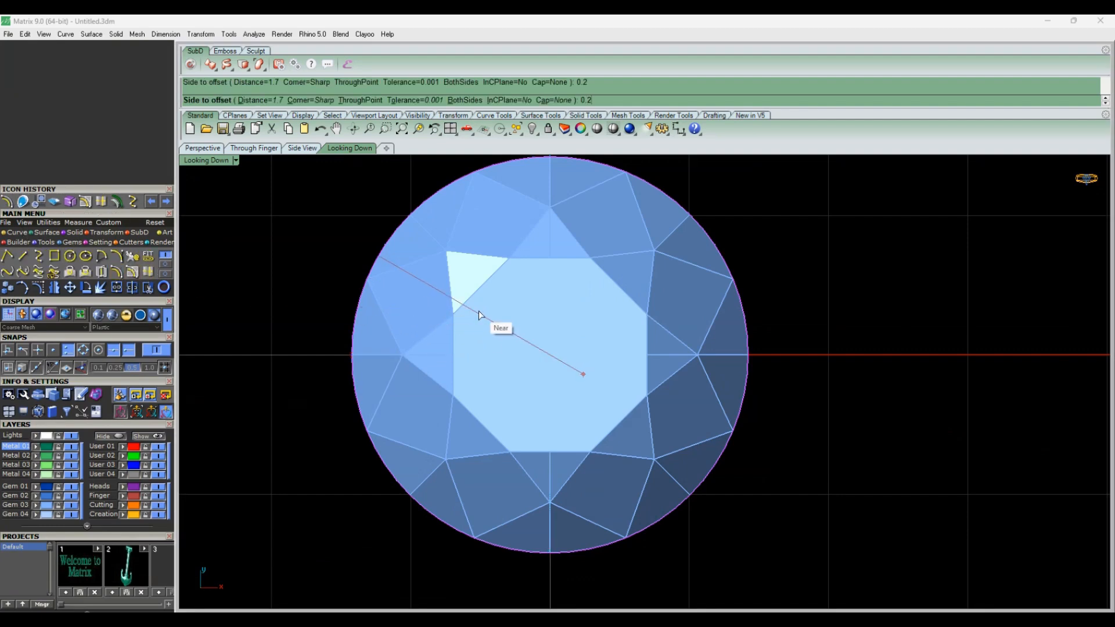
text(0.2)
key(Return)
Offset the girdle curve outward by 0.3 mm and scale the new outer curve up slightly.
scroll(481, 314, down, 2)
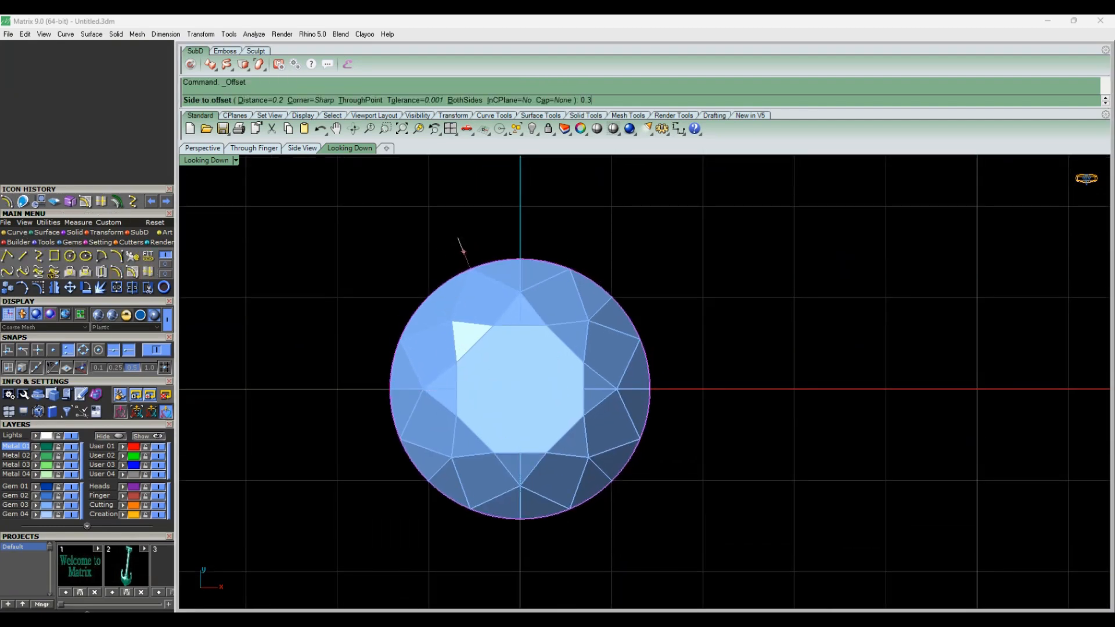
text(0.3)
key(Return)
click(468, 239)
shift+drag(362, 389, 355, 396)
click(261, 344)
Extrude the inner and outer offset curves together to both sides as a solid bezel ring around the diamond.
key(ctrl+alt+w)
scroll(453, 288, up, 10)
click(500, 294)
scroll(402, 270, down, 5)
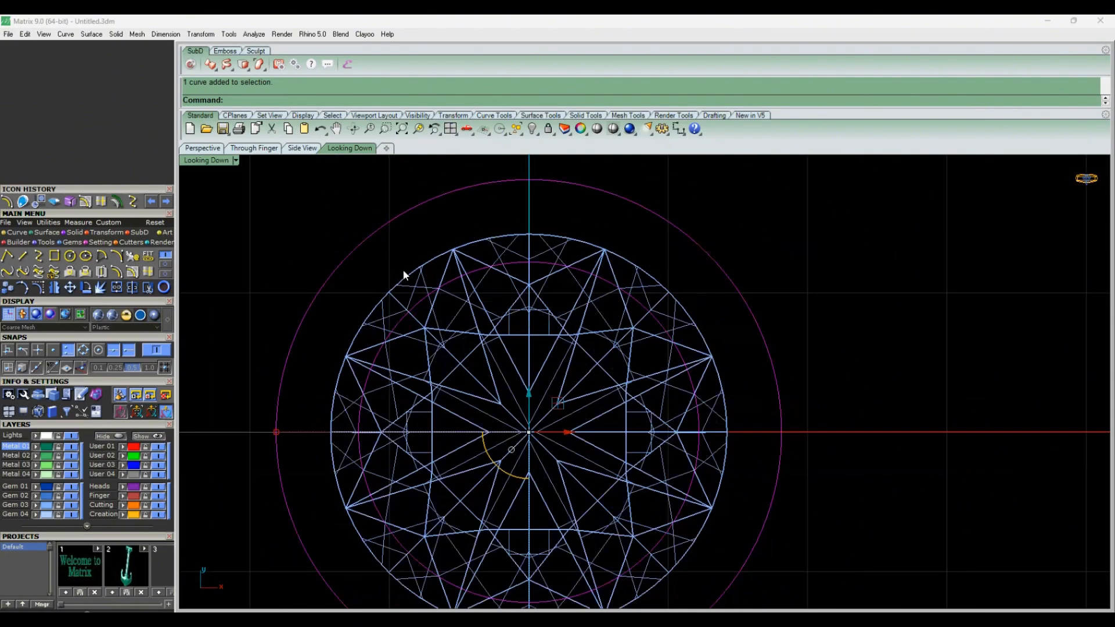
click(203, 148)
scroll(604, 479, down, 5)
scroll(604, 479, up, 3)
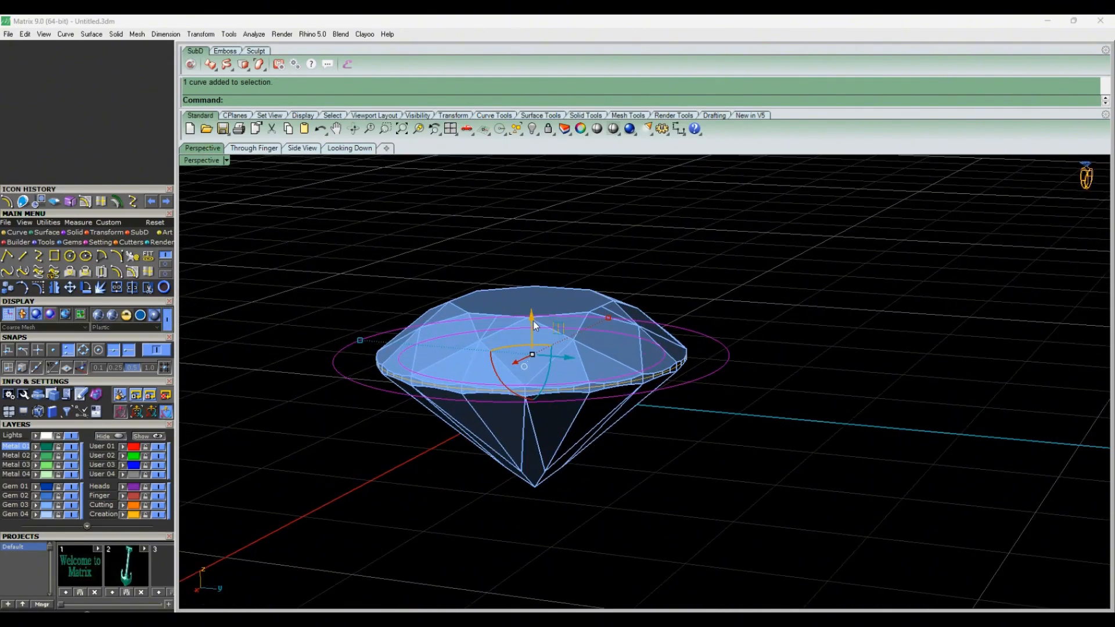
click(45, 241)
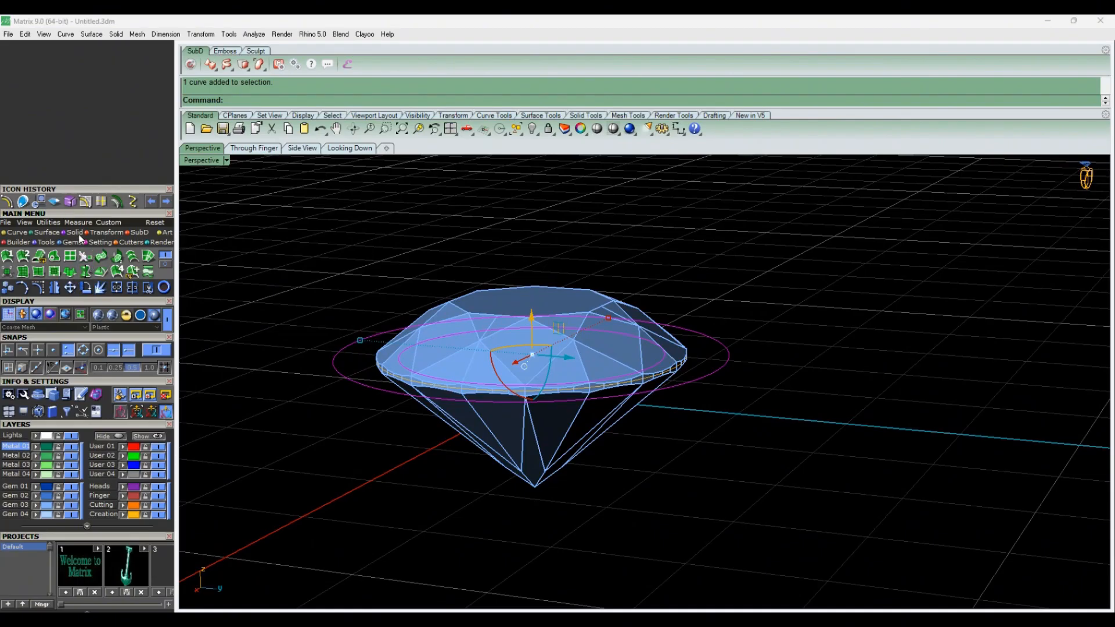
click(76, 273)
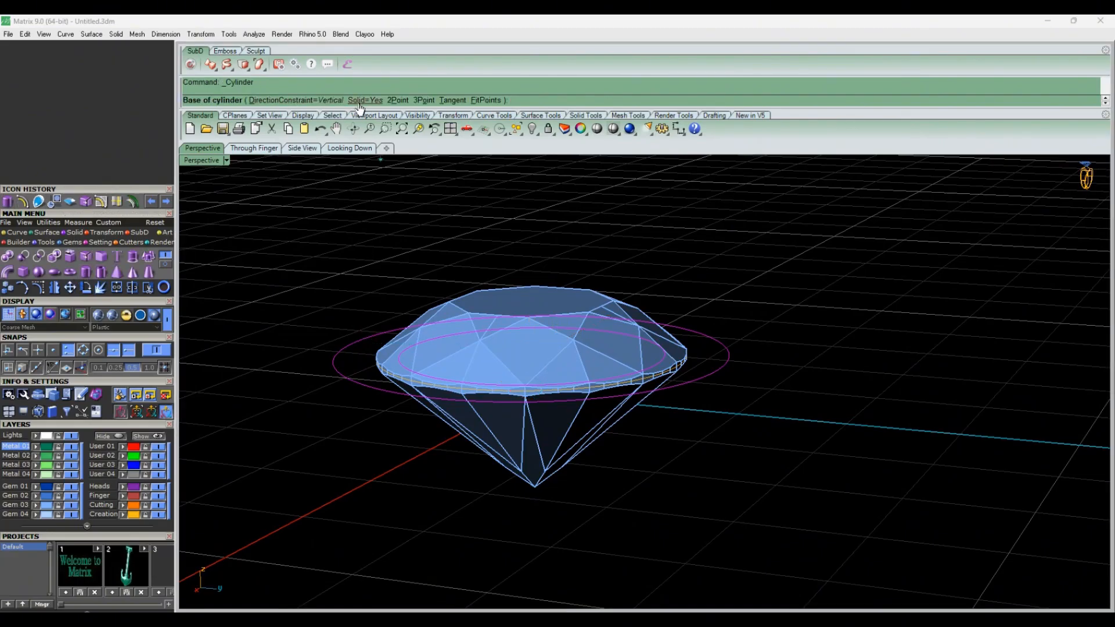
click(133, 258)
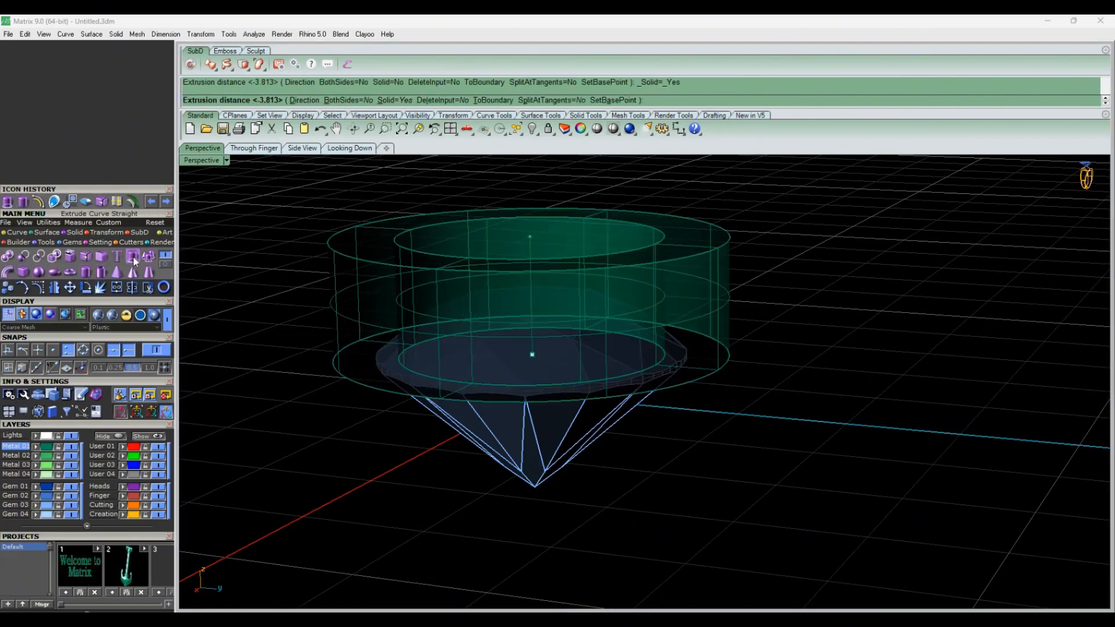
scroll(360, 247, down, 6)
click(332, 103)
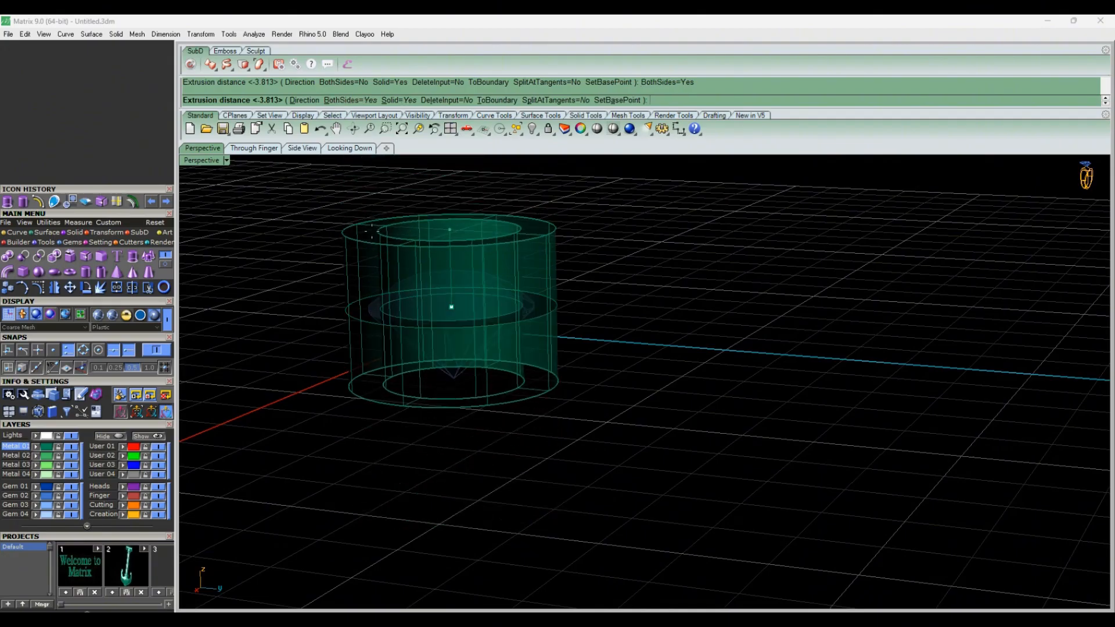
click(610, 227)
Adjust the bezel ring's height and vertical position around the diamond.
right_drag(660, 329, 653, 401)
click(445, 308)
right_drag(446, 354, 445, 305)
drag(445, 301, 445, 253)
key(Escape)
scroll(467, 351, down, 4)
right_drag(473, 354, 476, 316)
click(483, 361)
drag(455, 430, 454, 412)
click(451, 331)
scroll(450, 334, up, 4)
Fine-tune the bezel ring's upper and lower extents in the front view so that it encloses the diamond.
click(250, 148)
scroll(580, 317, up, 12)
drag(539, 323, 546, 380)
key(Escape)
scroll(554, 359, down, 4)
click(558, 459)
drag(545, 460, 545, 469)
drag(543, 355, 549, 363)
click(553, 254)
click(197, 149)
right_drag(567, 459, 607, 291)
click(526, 371)
drag(524, 366, 535, 371)
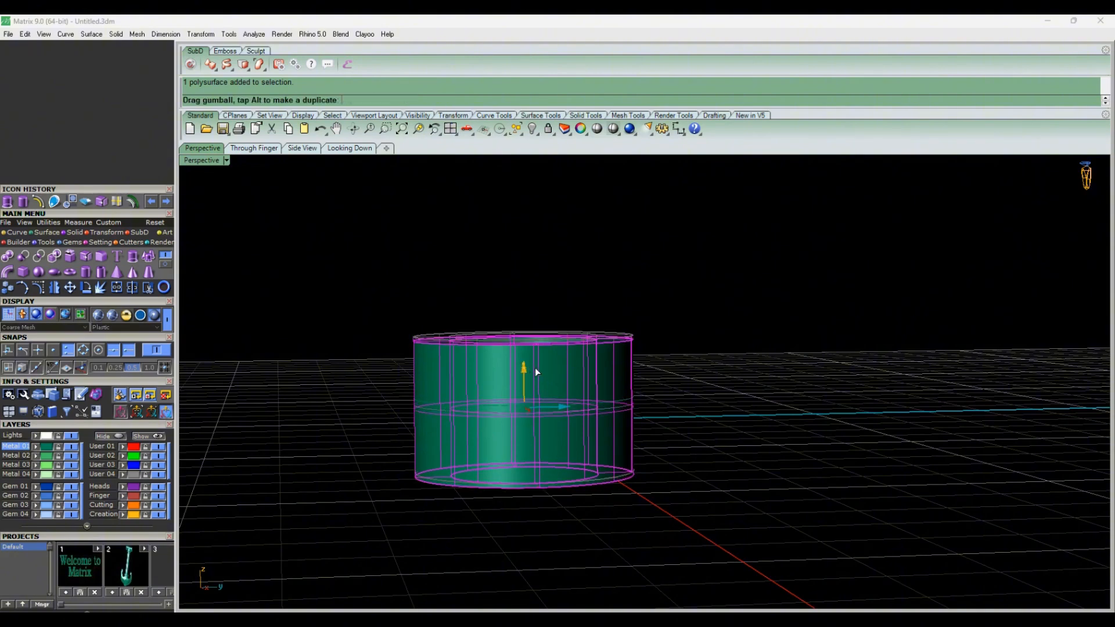
key(Escape)
Fillet the inner and outer top edges of the bezel ring with a 0.15 mm radius.
right_drag(561, 317, 583, 389)
click(68, 255)
key(Return)
click(466, 100)
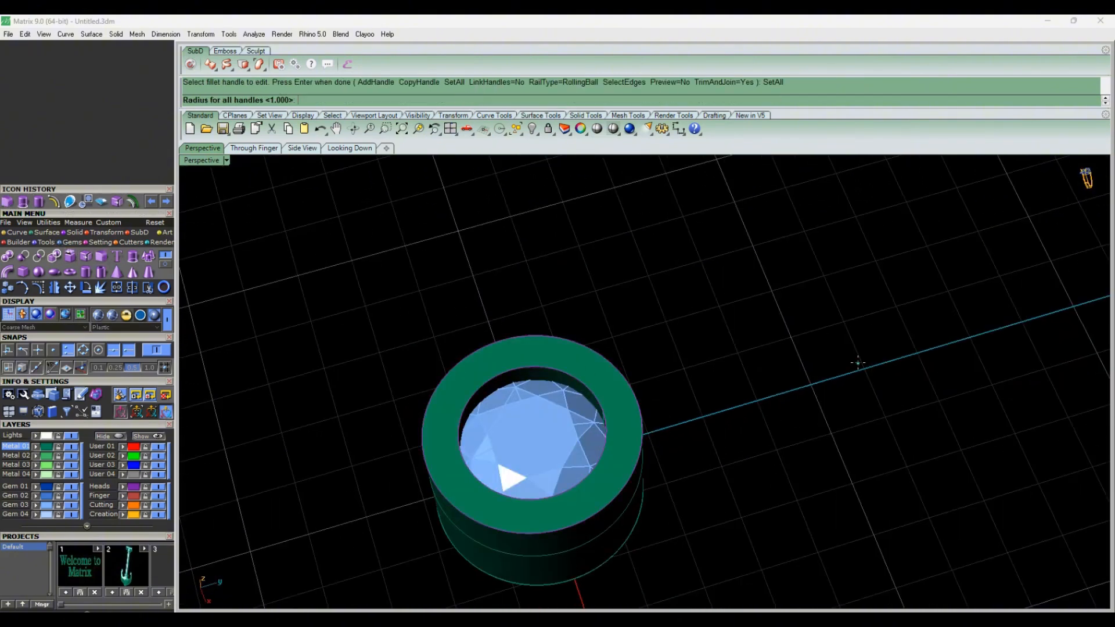
text(0.15)
key(Return)
key(Return)
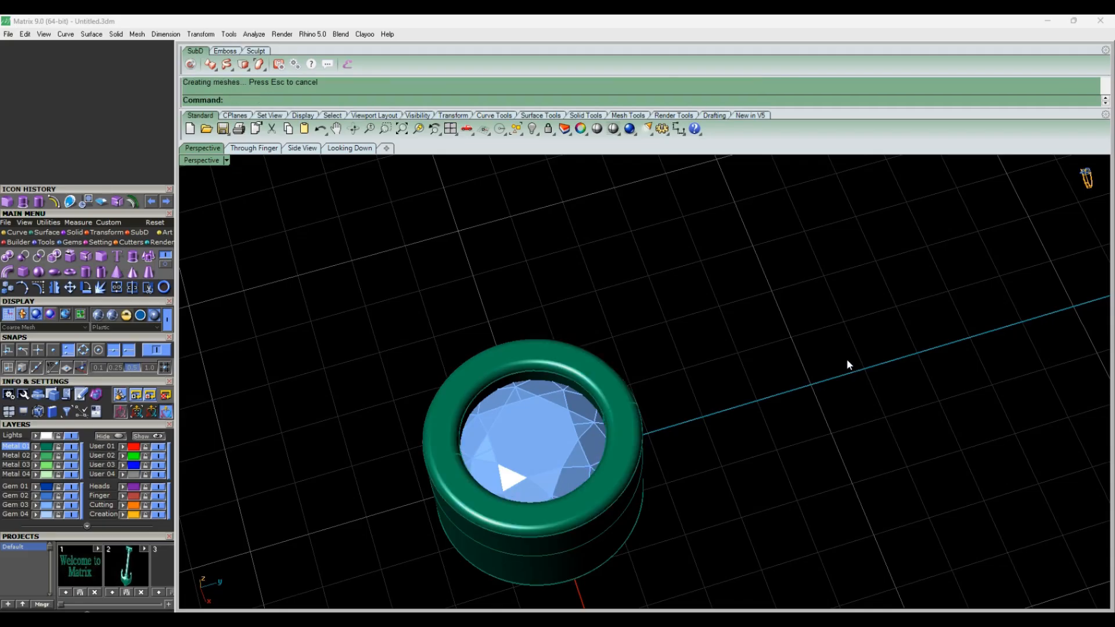
Inspect the filleted bezel and the diamond inside it from the front, the top and in perspective.
right_drag(849, 364, 720, 470)
click(254, 148)
right_drag(505, 382, 514, 366)
click(198, 149)
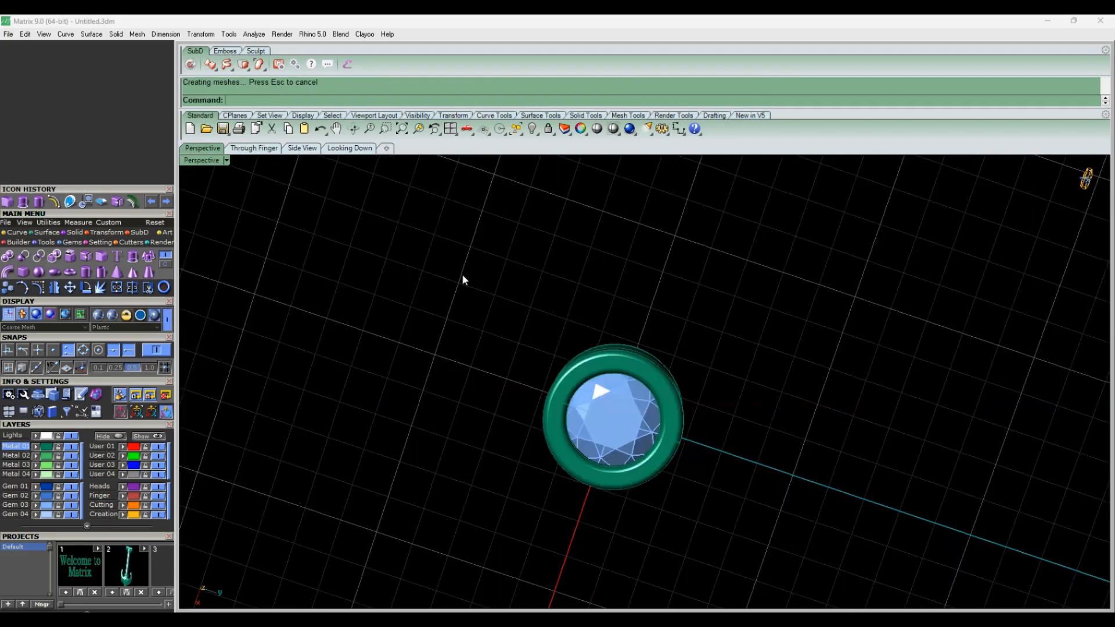
right_drag(463, 278, 747, 437)
scroll(748, 438, down, 4)
click(354, 150)
right_drag(550, 448, 611, 444)
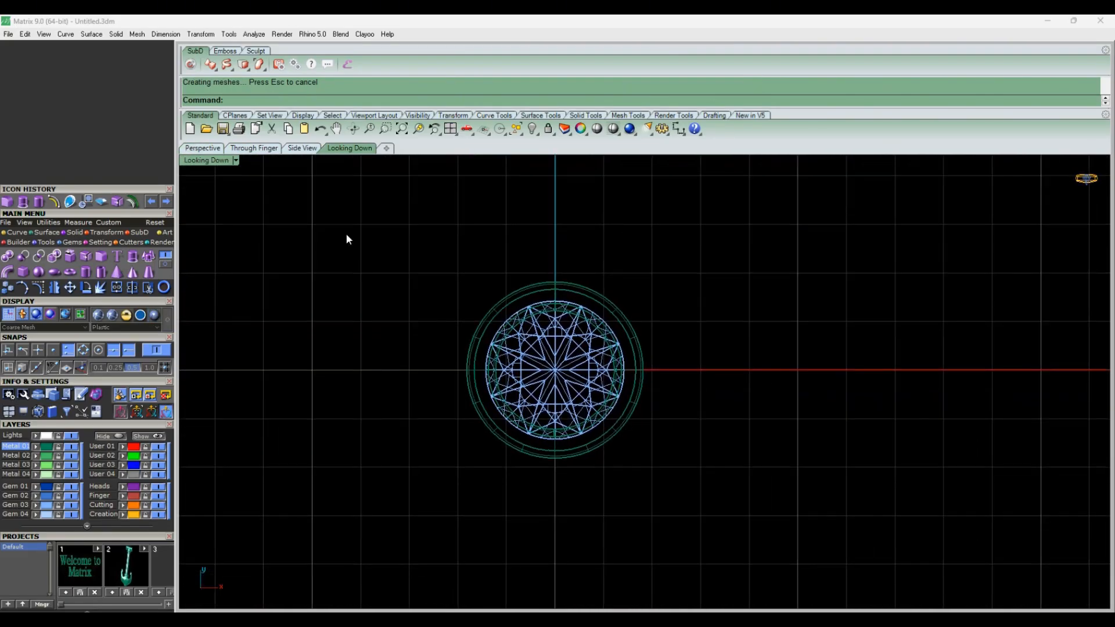
click(207, 151)
scroll(681, 416, up, 4)
right_drag(644, 523, 688, 354)
scroll(680, 416, up, 1)
Offset the bezel's outer circle outward by 0.4 mm.
click(678, 418)
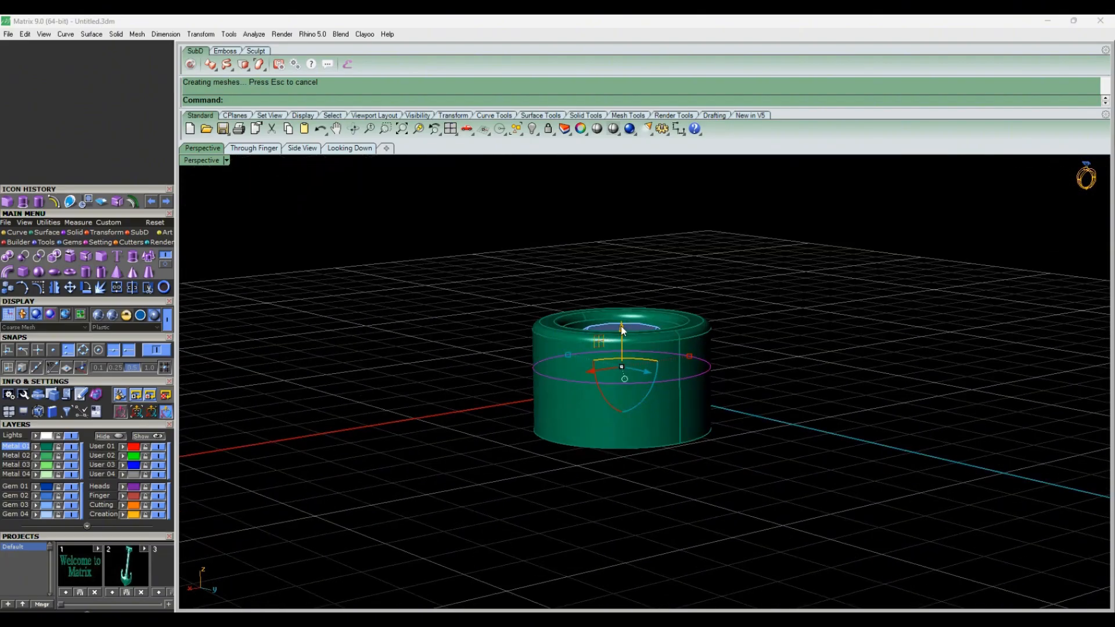
click(349, 149)
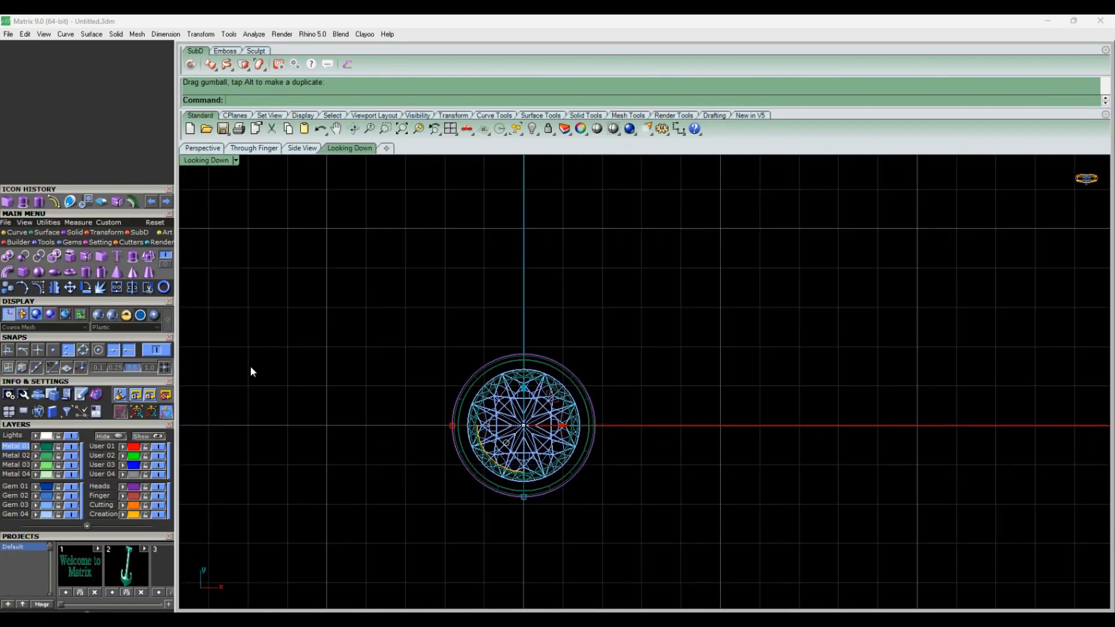
click(54, 203)
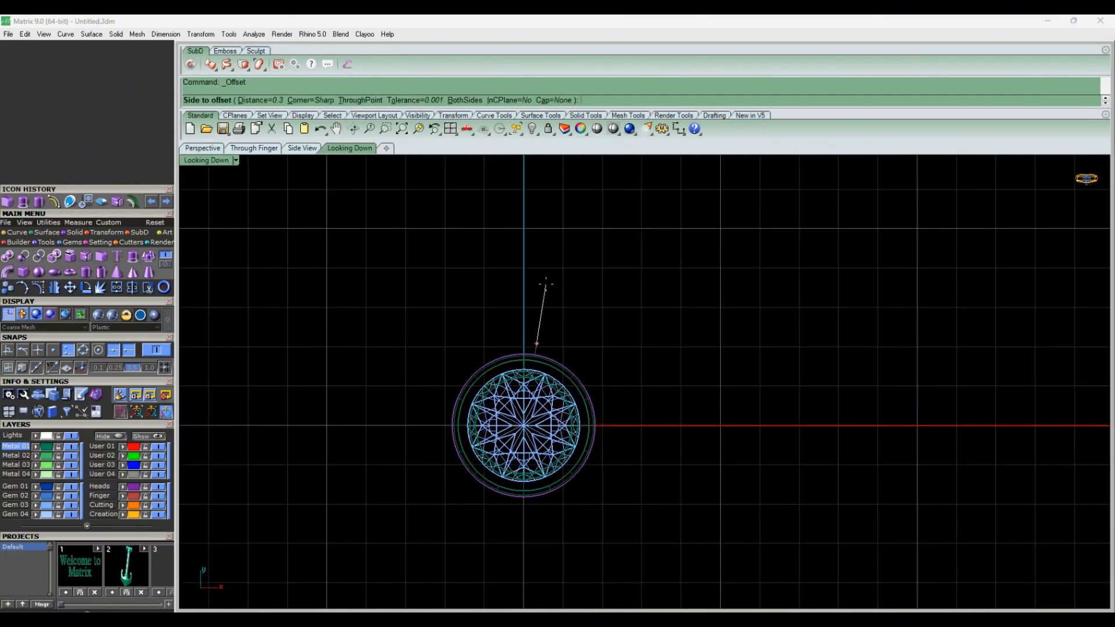
click(546, 286)
scroll(541, 302, down, 4)
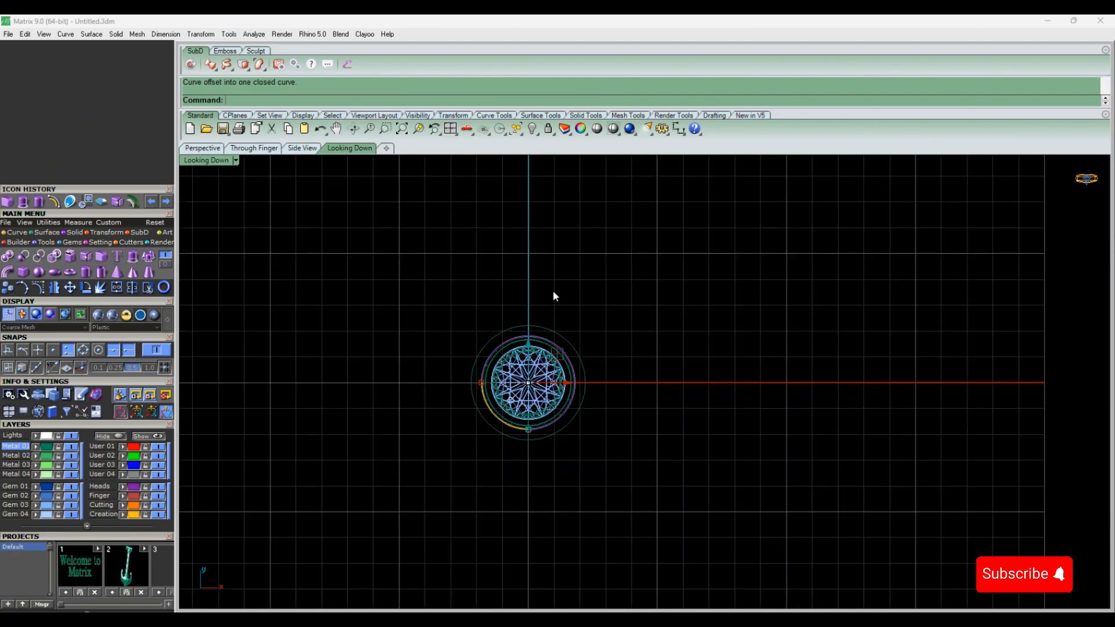
Offset the first circle outside the bezel outward by 0.5 mm.
click(533, 324)
scroll(533, 320, up, 2)
right_click(533, 283)
right_drag(534, 278, 536, 307)
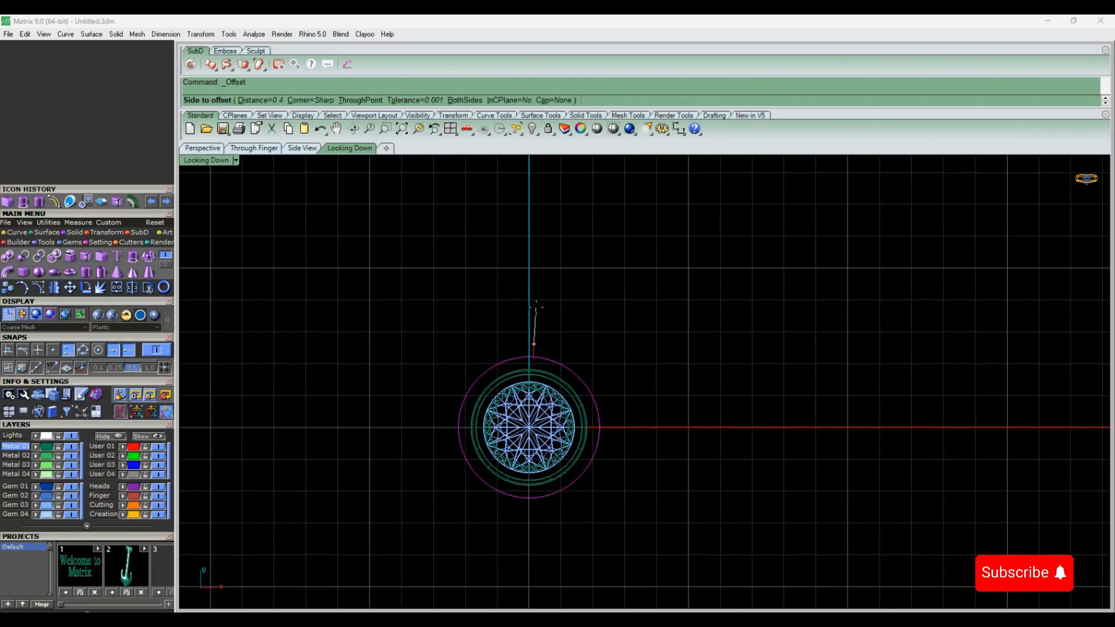
key(Return)
click(572, 300)
Offset the second circle outside the bezel outward by 1 mm.
click(556, 345)
right_click(562, 325)
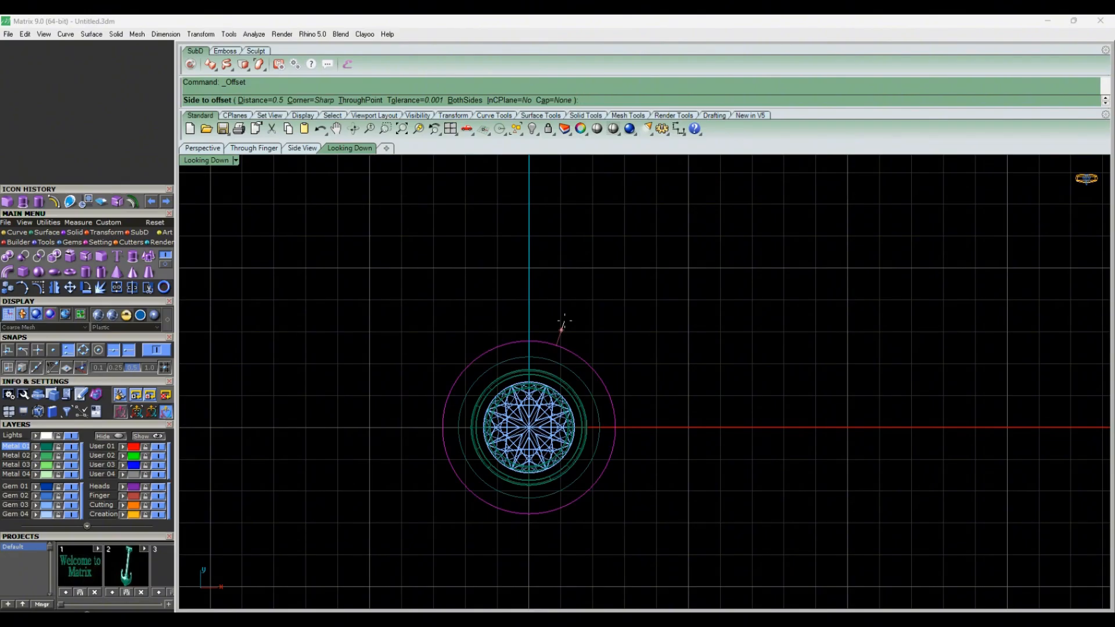
key(Return)
scroll(537, 317, down, 8)
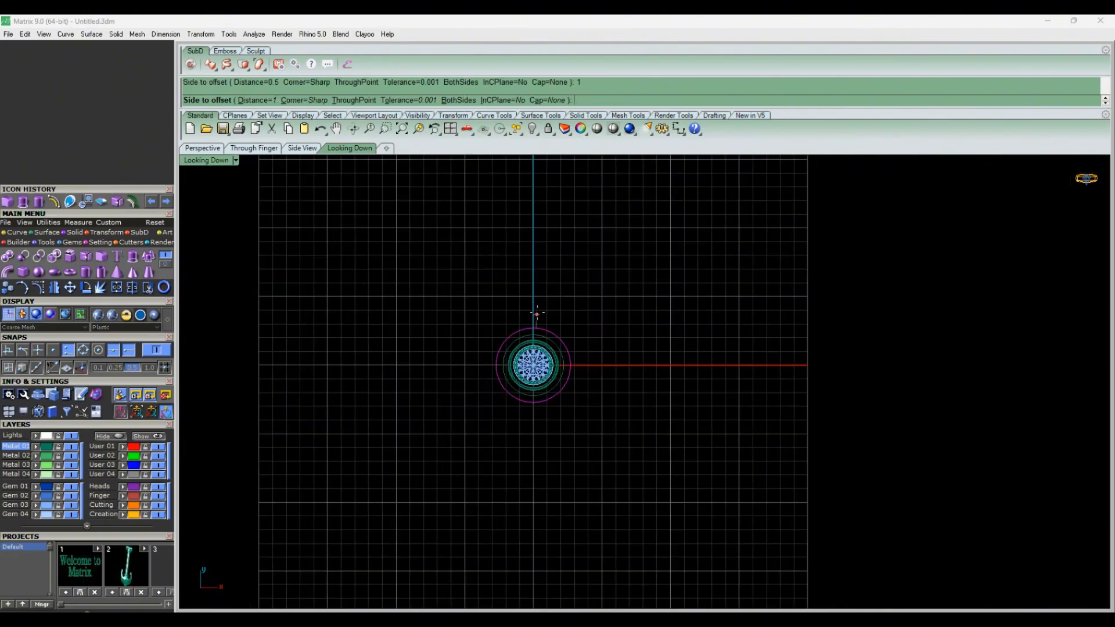
click(532, 308)
scroll(530, 295, up, 6)
Offset the third circle outside the bezel outward by 0.5 mm to form the outermost circle.
click(539, 332)
right_click(539, 324)
text(0.5)
key(Return)
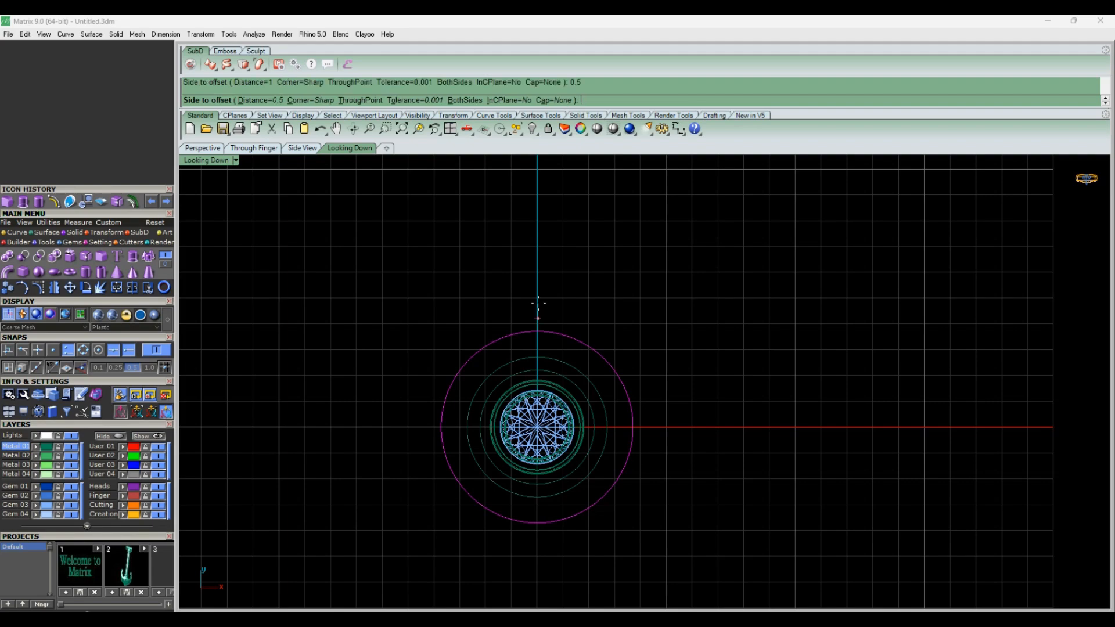
click(547, 318)
scroll(556, 370, down, 3)
scroll(550, 341, up, 5)
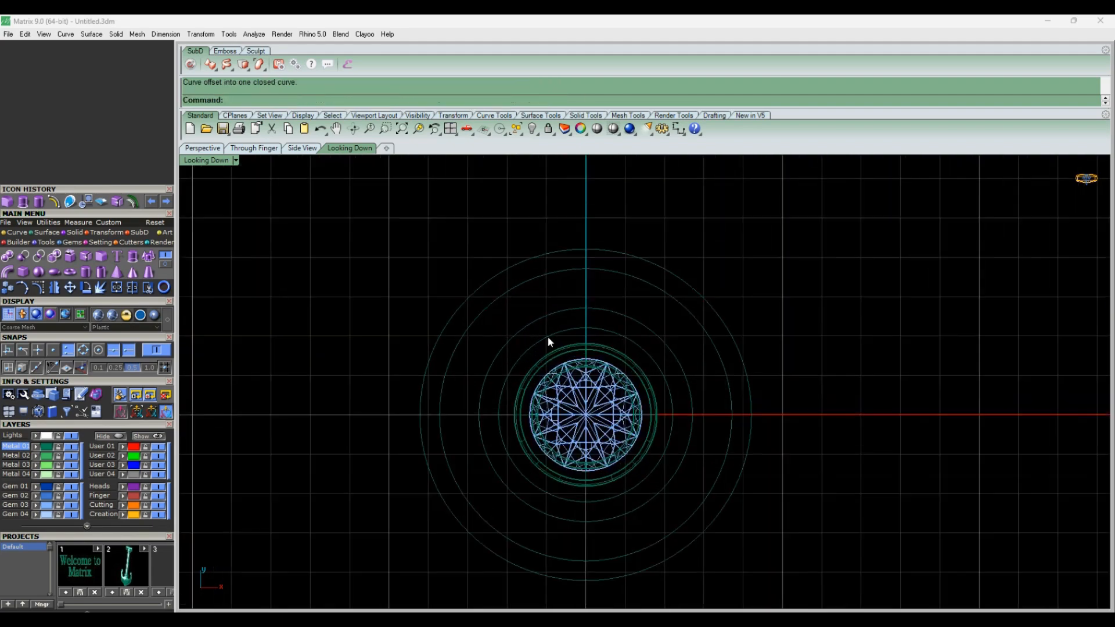
Draw a straight line connecting the outermost guide circle to the first guide circle outside the bezel.
drag(653, 248, 631, 341)
click(203, 149)
mouse_move(575, 273)
right_down()
mouse_move(587, 325)
mouse_move(532, 459)
mouse_move(524, 409)
mouse_move(540, 490)
mouse_move(522, 438)
right_up()
key(Escape)
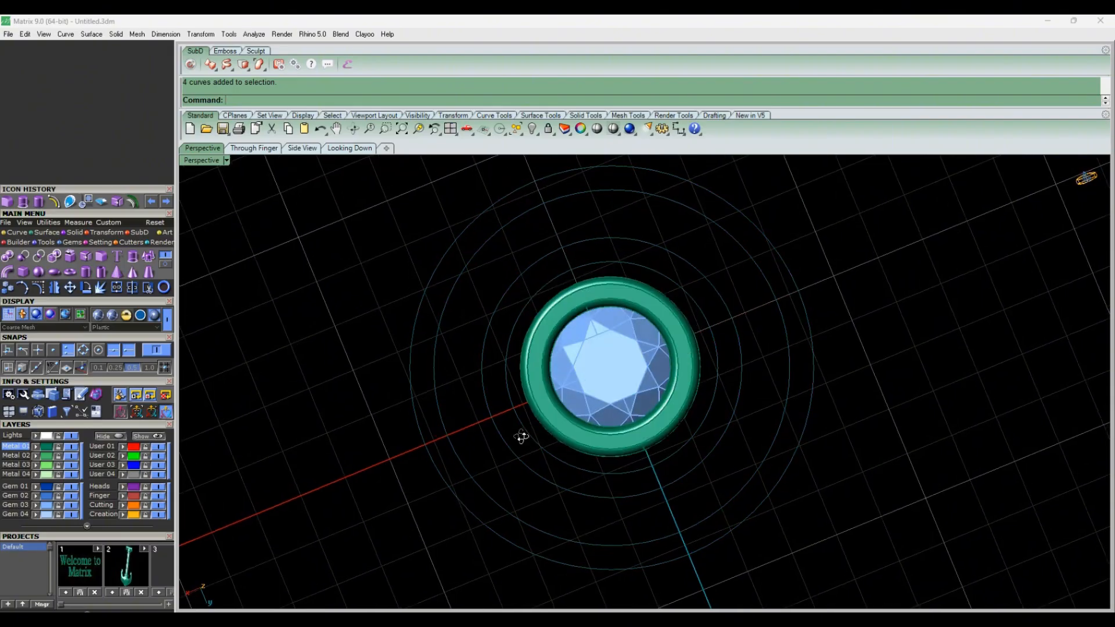
click(16, 232)
click(22, 255)
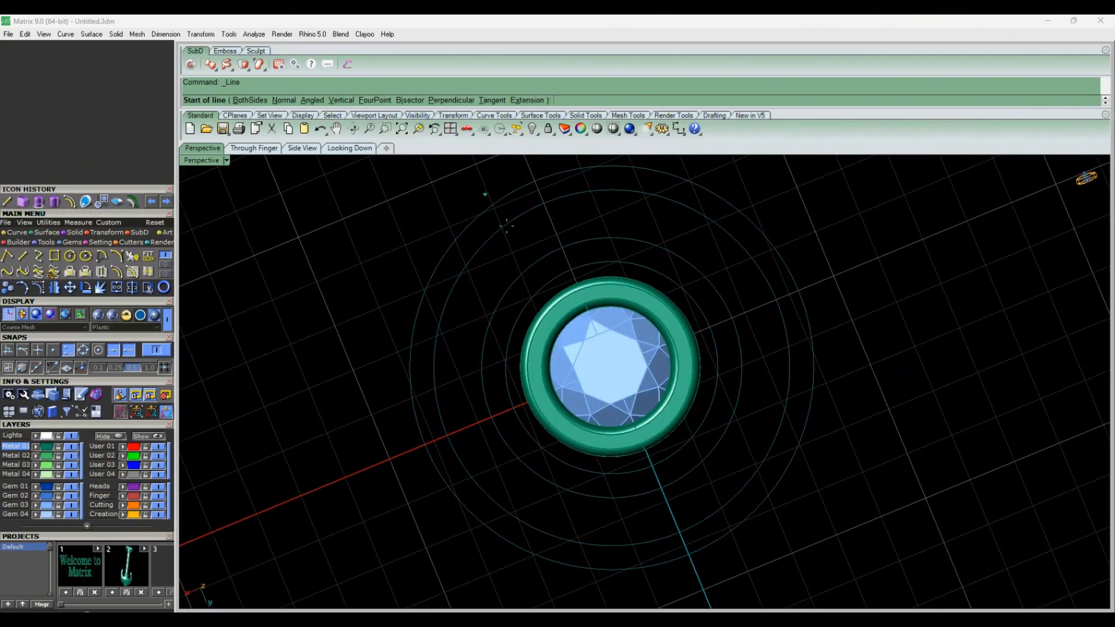
click(570, 268)
key(Escape)
Create a closed two-rail sweep between the outermost and innermost guide circles, using the connecting line as cross section.
click(44, 233)
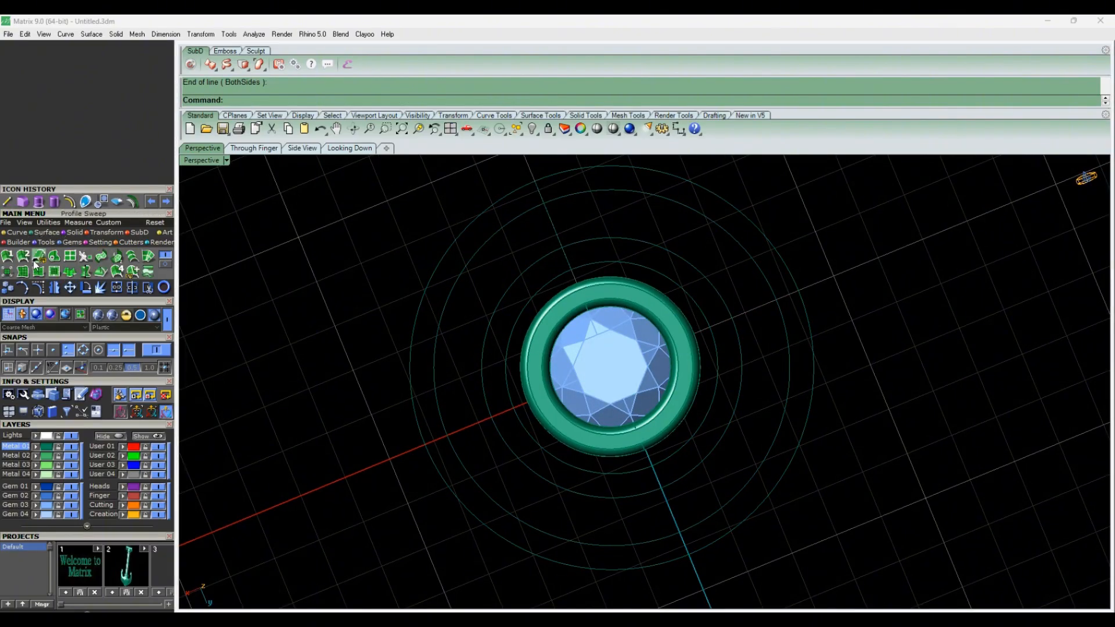
click(22, 256)
click(502, 192)
drag(560, 217, 537, 236)
key(Return)
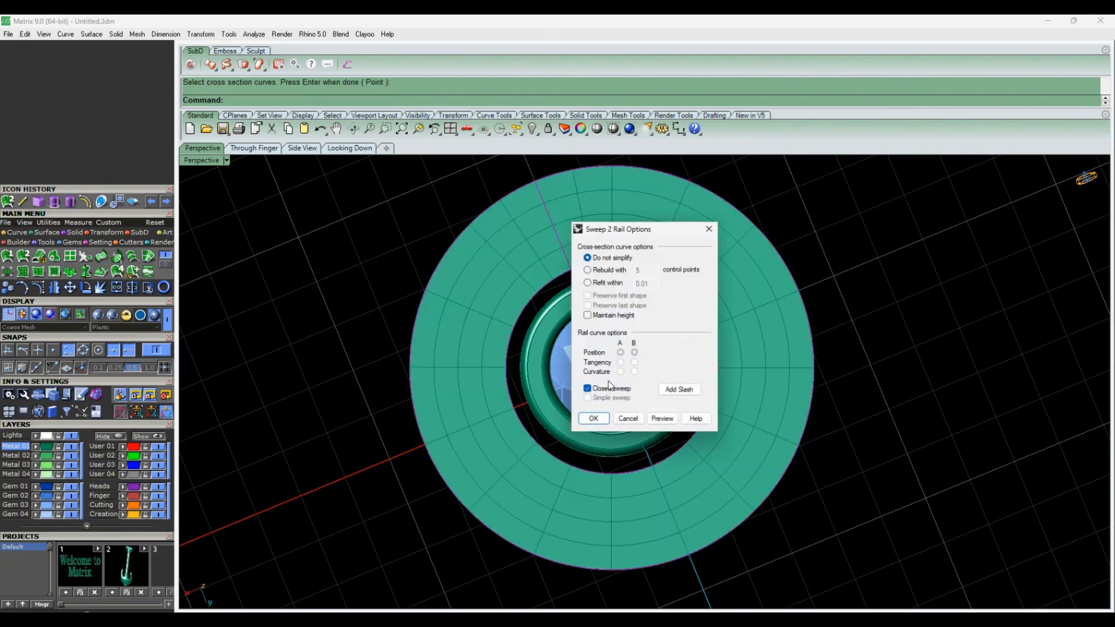
click(596, 419)
Split the flat ring along the two middle guide circles and select the resulting middle band.
right_drag(497, 438, 534, 338)
key(Return)
click(490, 312)
click(530, 333)
key(Return)
click(517, 360)
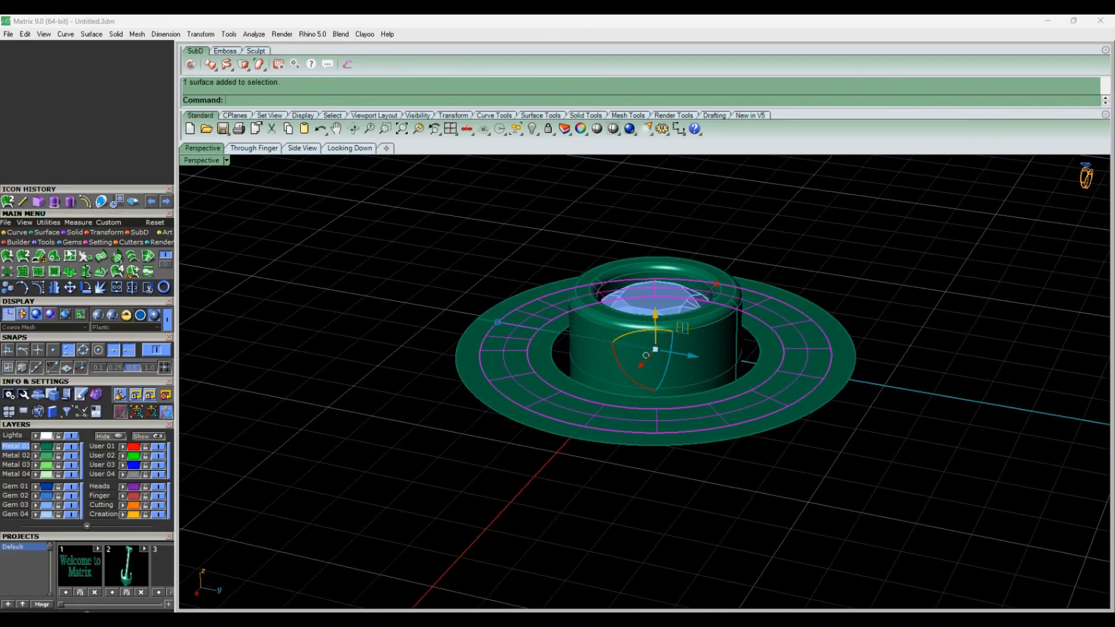
Offset the middle band's surface downward into a solid.
click(164, 262)
click(70, 256)
scroll(507, 368, up, 2)
key(Return)
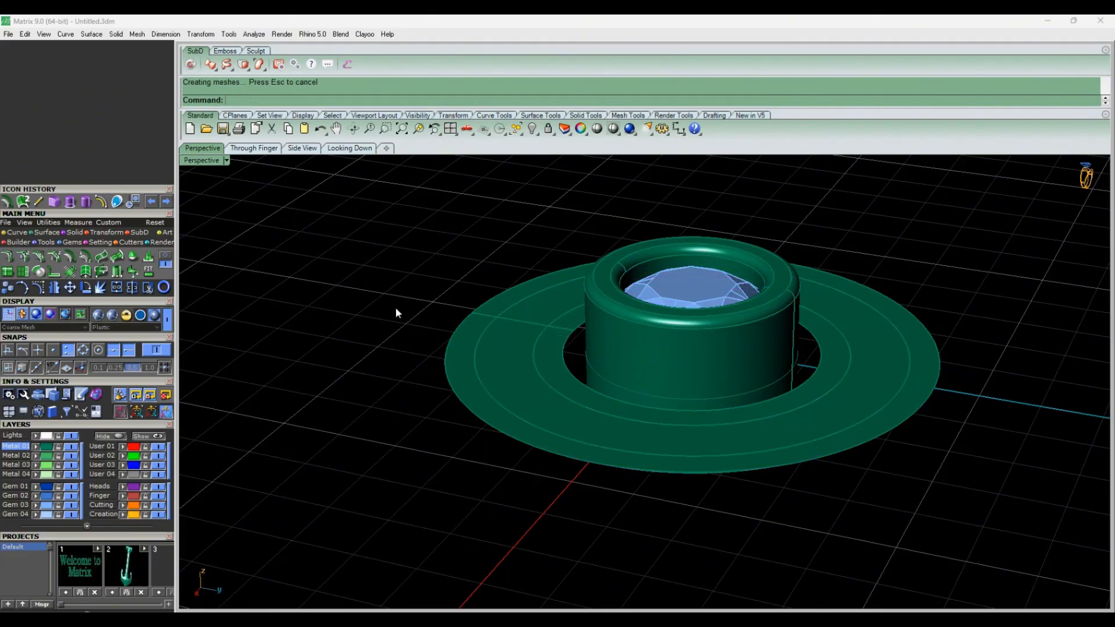
Extract the top face of the middle band and delete it to leave an open channel.
right_drag(396, 309, 390, 345)
click(73, 233)
click(86, 256)
click(502, 383)
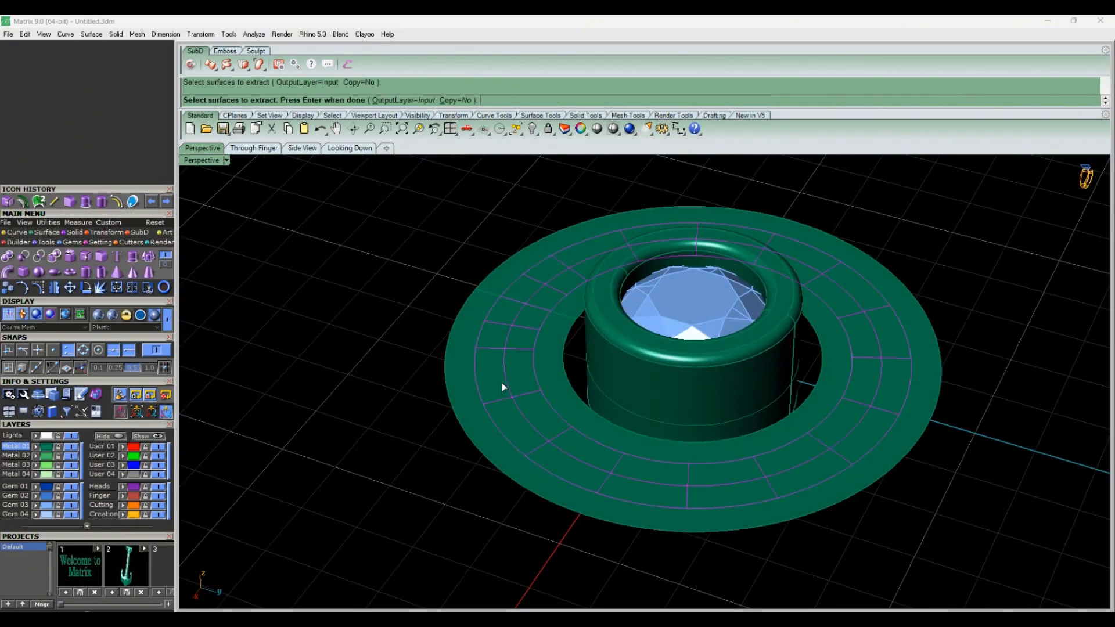
key(Return)
key(Delete)
Extrude the innermost and outermost guide circles downward to one side only, forming the ring's inner and outer walls.
right_drag(638, 411, 593, 410)
click(570, 351)
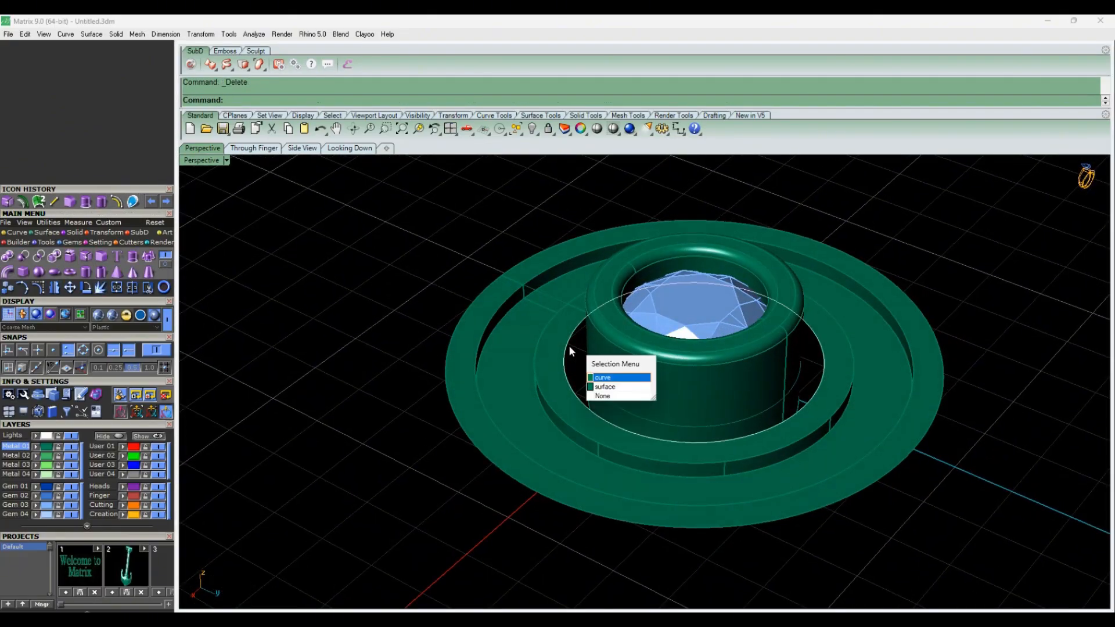
click(604, 378)
shift+click(551, 499)
click(586, 526)
right_drag(599, 495, 638, 457)
click(46, 232)
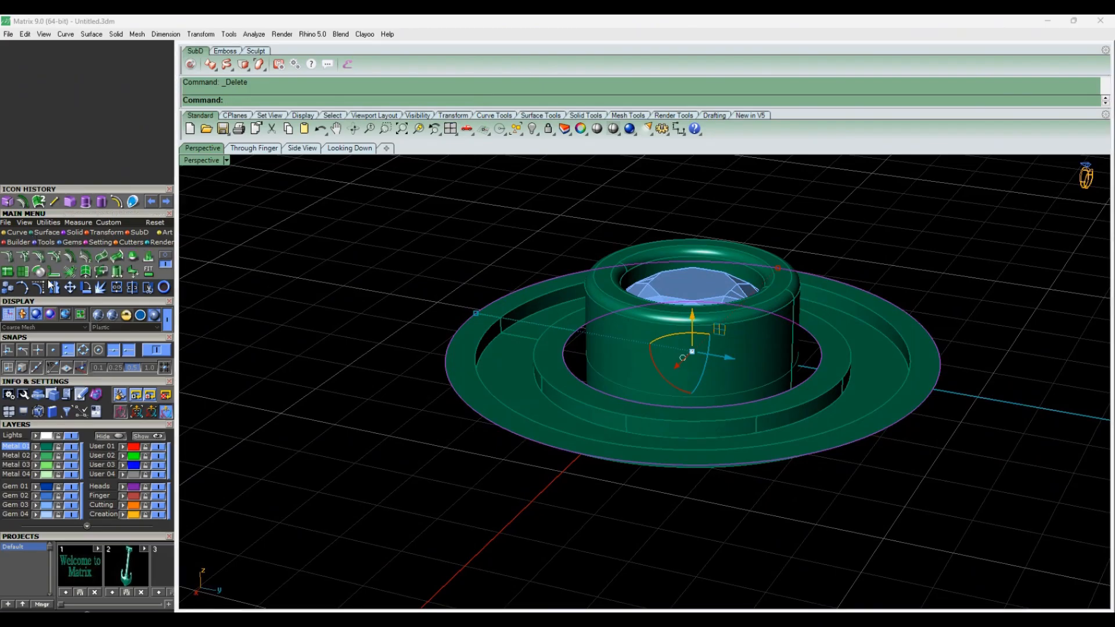
click(7, 256)
click(317, 102)
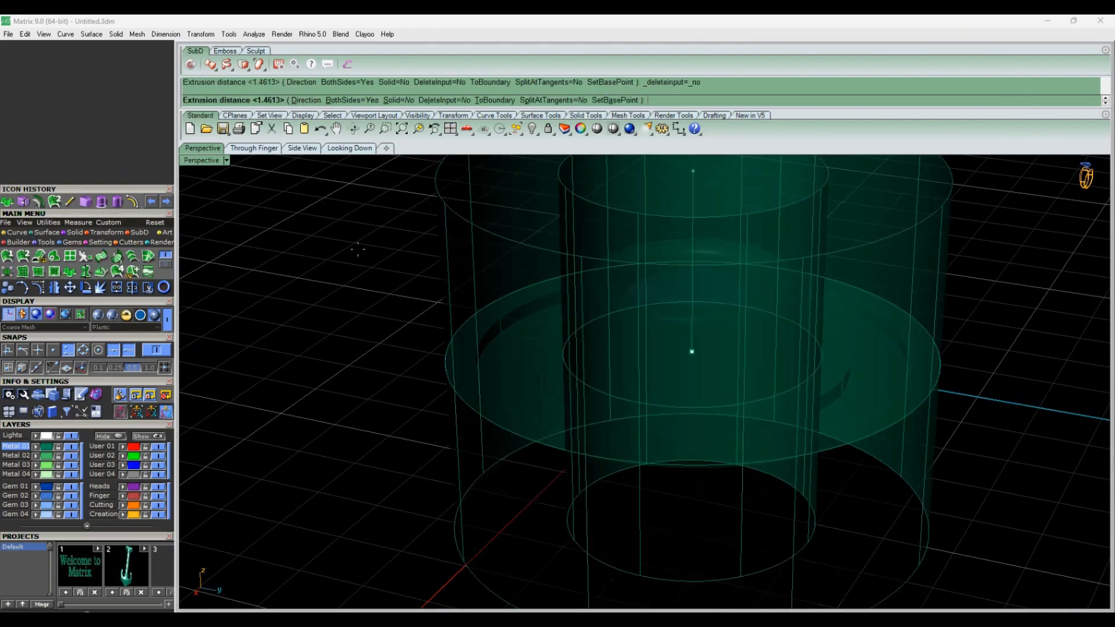
click(350, 101)
right_drag(453, 450, 595, 302)
click(395, 426)
Move the bezel's bottom edge vertically to bring it close to the lower edge of the ring walls.
click(597, 321)
drag(597, 321, 608, 342)
click(674, 340)
right_drag(674, 339, 563, 458)
scroll(581, 326, up, 4)
ctrl+shift+click(580, 327)
drag(574, 420, 574, 417)
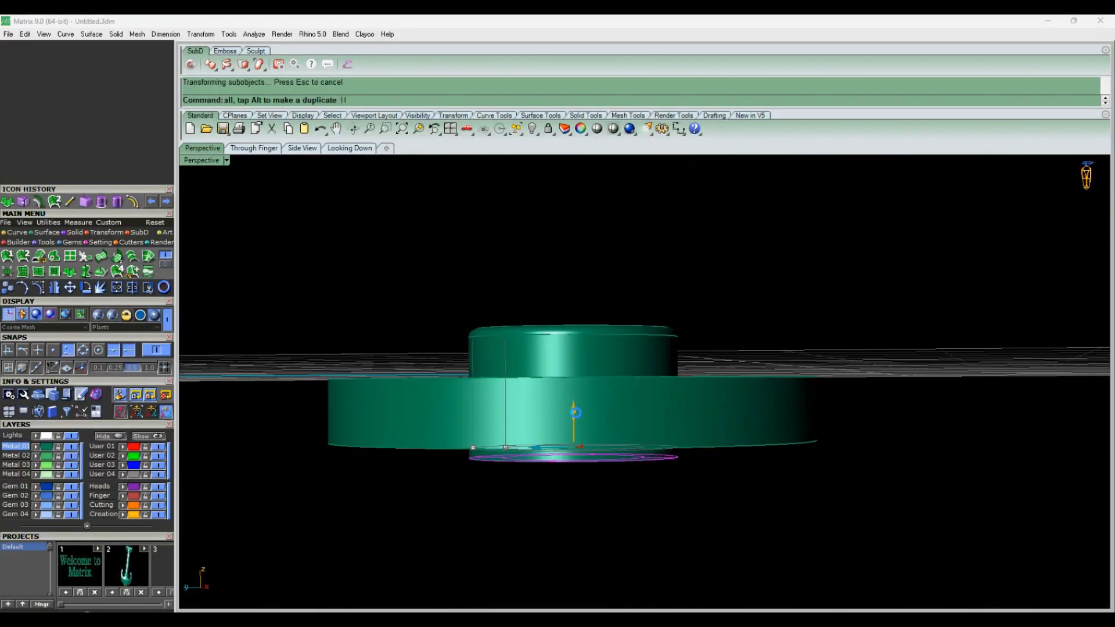
click(649, 290)
right_drag(649, 291, 646, 349)
Shorten the bezel slightly in height around the diamond in the Through Finger view.
click(253, 148)
scroll(573, 433, down, 2)
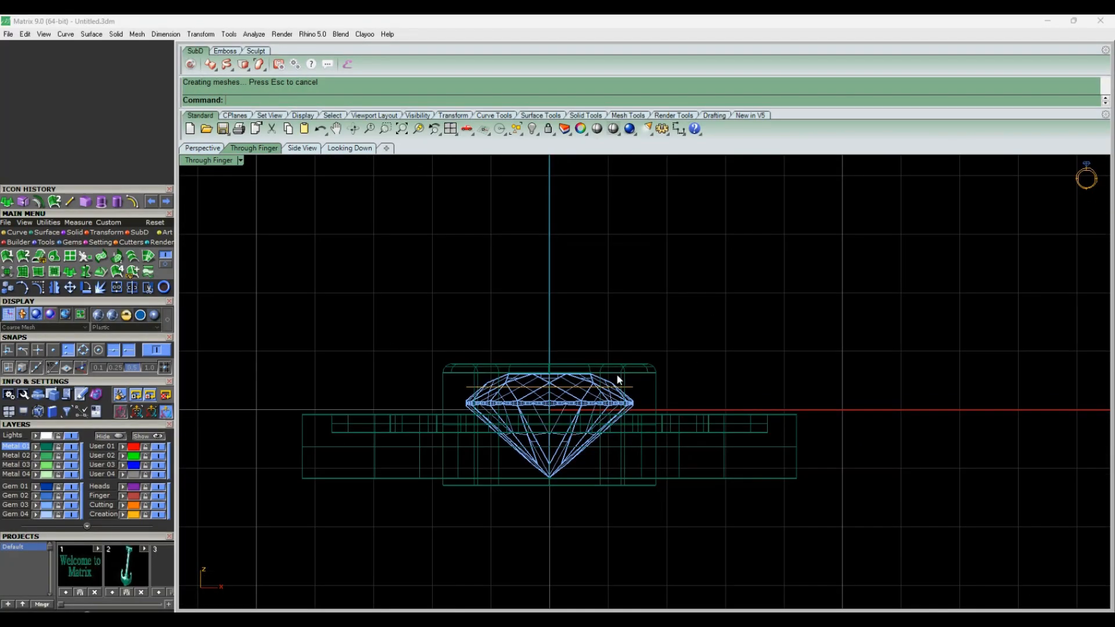
scroll(610, 377, up, 2)
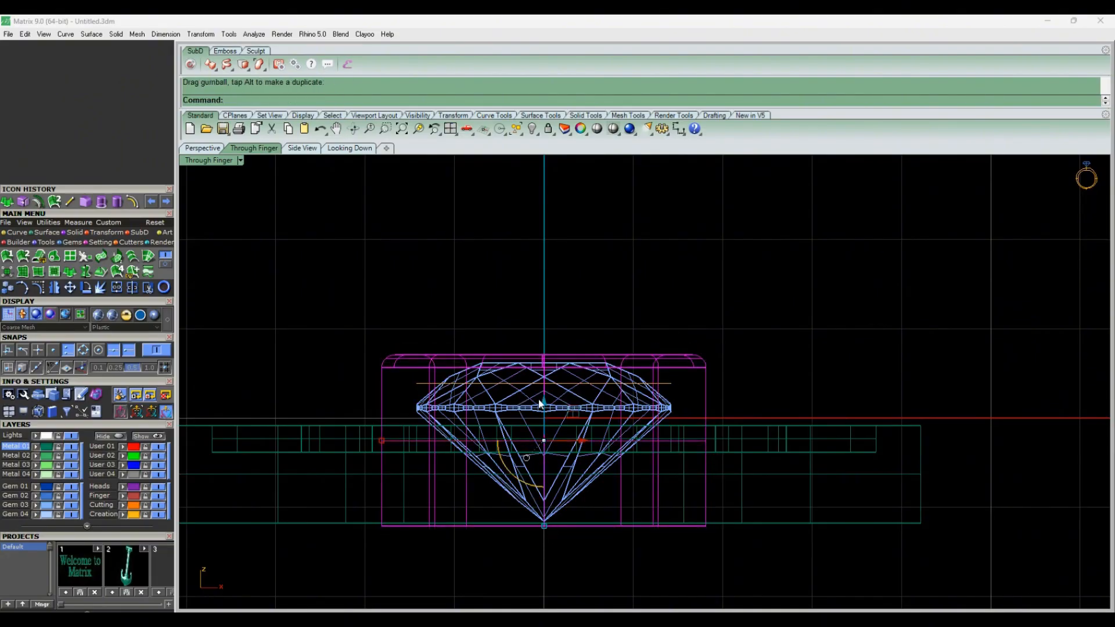
Extract a circular isocurve in the U direction along the middle of the channel floor.
click(202, 149)
mouse_move(568, 465)
right_down()
mouse_move(695, 366)
mouse_move(625, 455)
mouse_move(542, 519)
mouse_move(516, 524)
right_up()
click(16, 233)
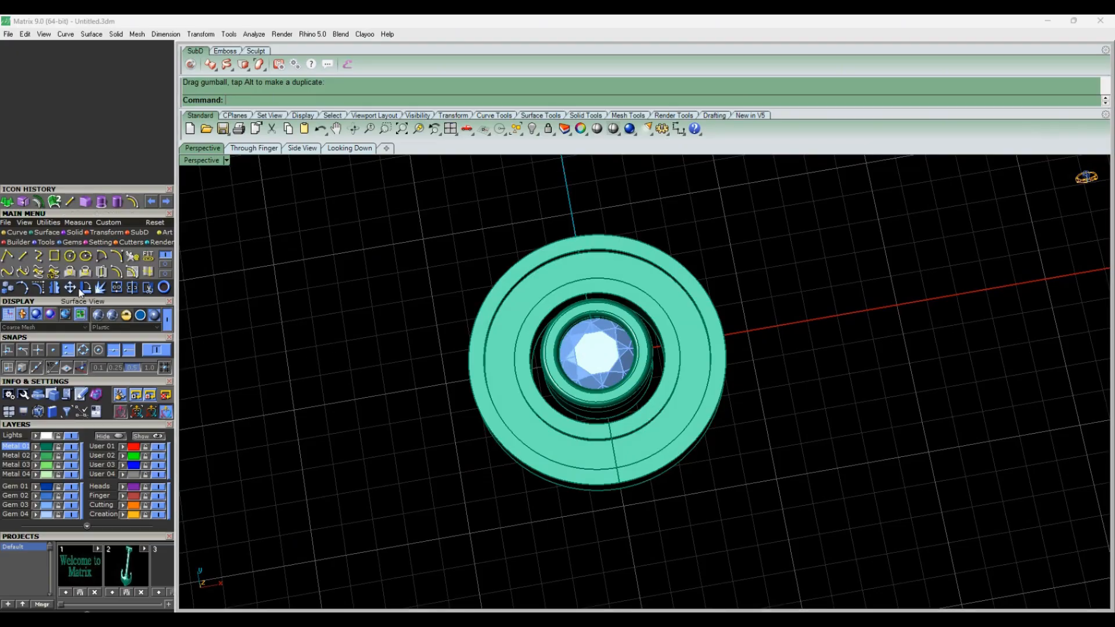
scroll(619, 429, up, 7)
click(640, 506)
click(339, 100)
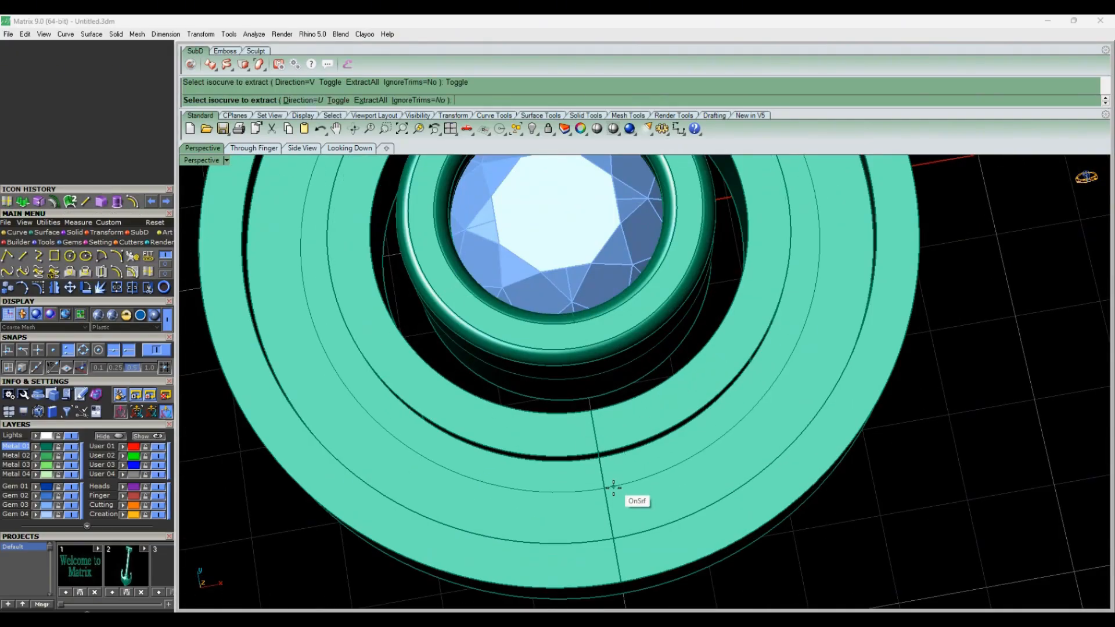
click(608, 504)
key(Return)
Rebuild the extracted circle with 21 points and degree 3, deleting the input curve.
scroll(609, 504, down, 5)
click(133, 258)
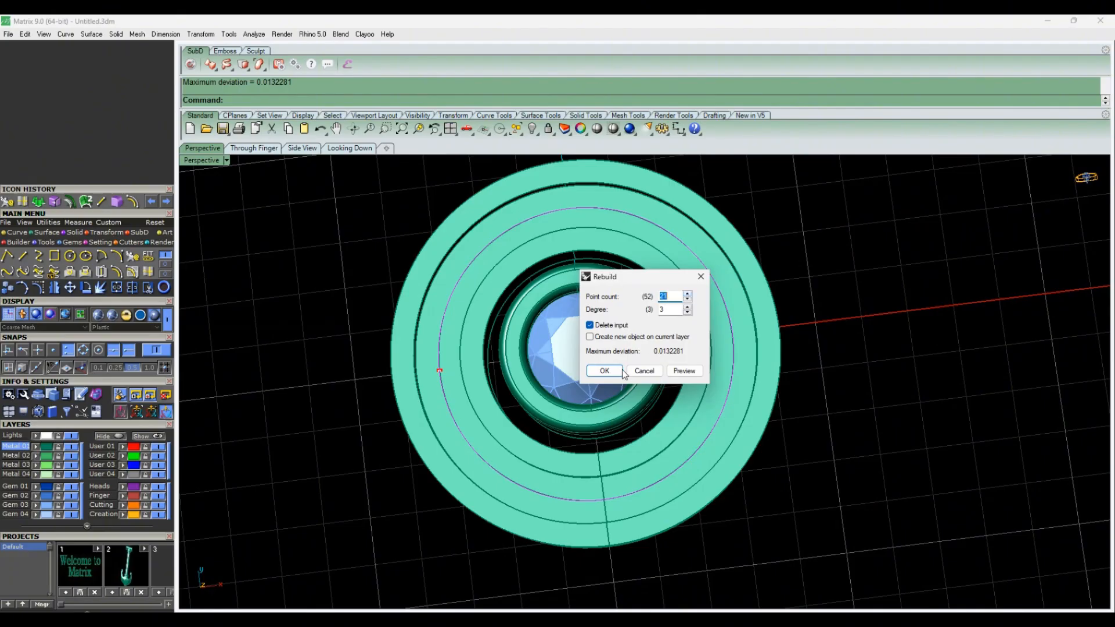
click(604, 372)
click(487, 383)
Select the ring's bands, channel and walls together and join them into one polysurface.
click(482, 430)
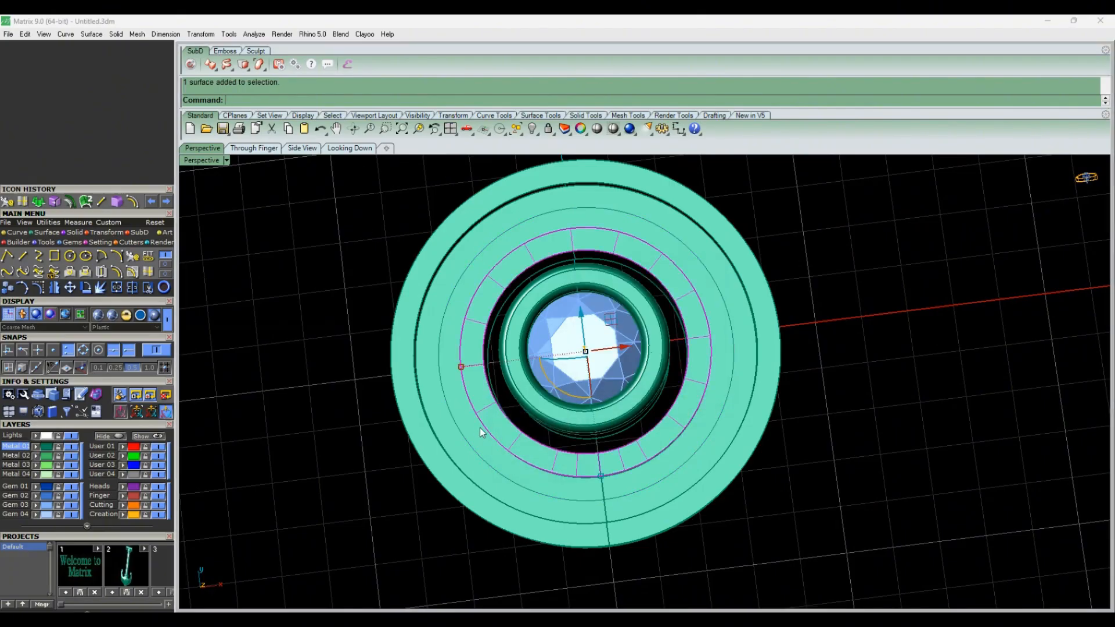
key(Escape)
right_drag(482, 430, 451, 381)
scroll(451, 382, down, 5)
drag(701, 221, 402, 526)
key(ctrl+j)
Offset the joined ring surface by 0.3 mm as a solid with the input deleted.
scroll(450, 454, up, 4)
right_drag(406, 530, 468, 302)
click(450, 456)
click(101, 202)
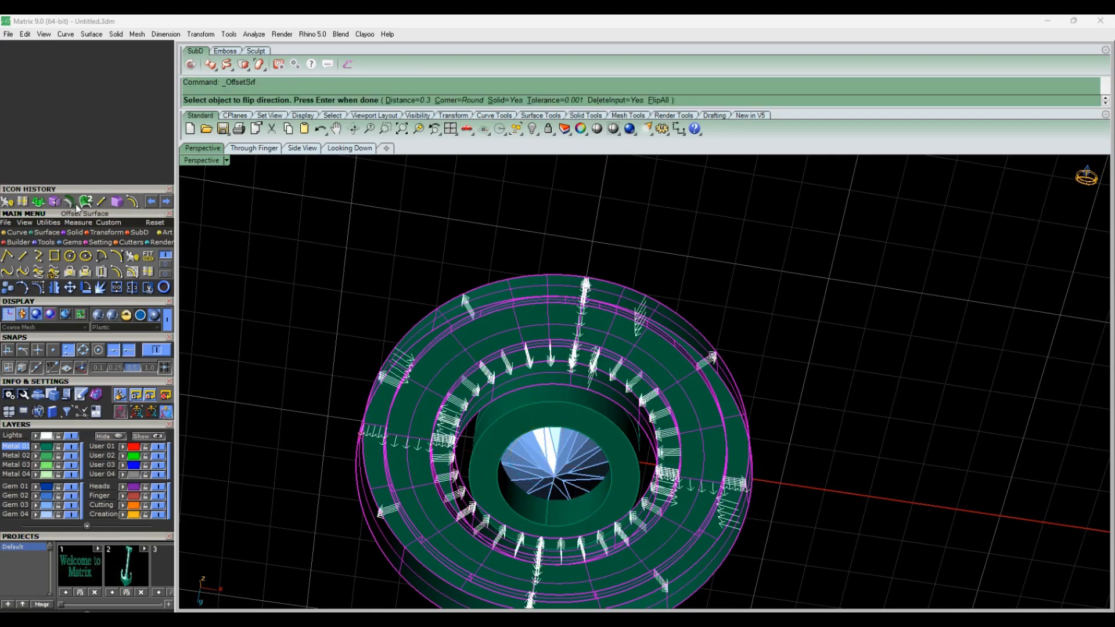
scroll(581, 293, up, 5)
right_drag(771, 274, 687, 426)
scroll(624, 369, down, 5)
right_drag(624, 369, 647, 456)
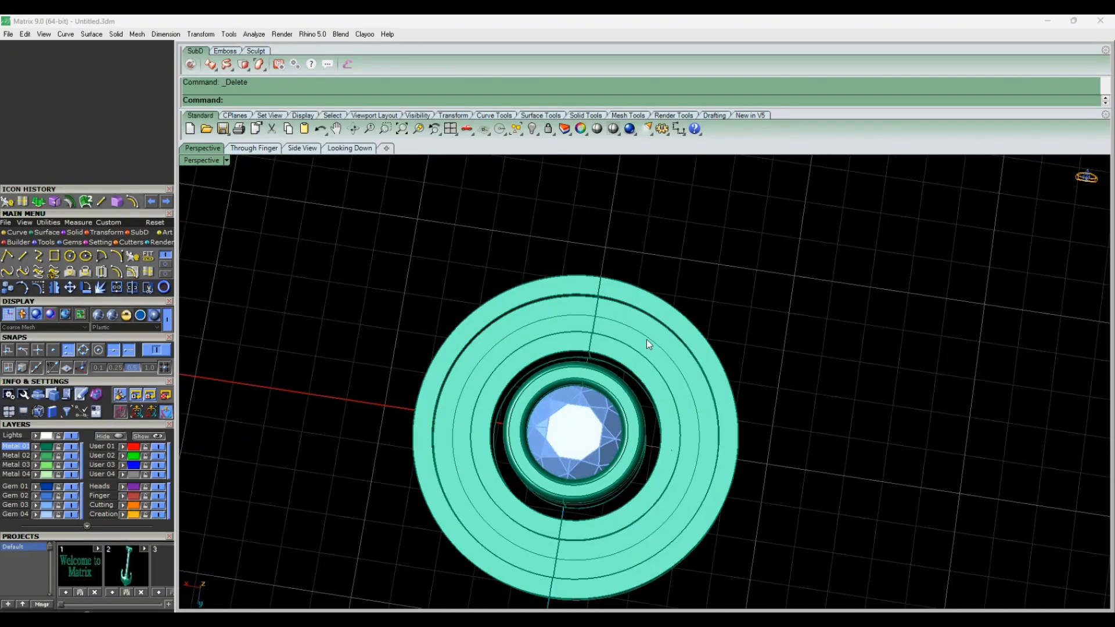
Place objects along the rebuilt circle in the channel with Gem on Curve, using Sphere as the object type.
click(649, 342)
click(349, 149)
scroll(539, 381, down, 3)
click(167, 320)
key(F6)
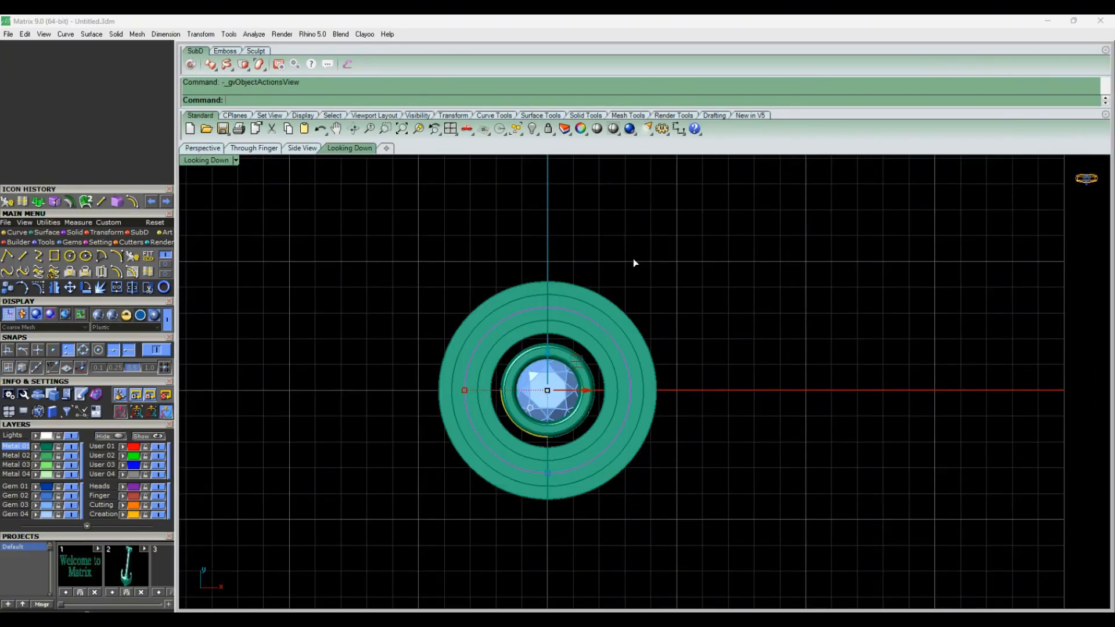
click(671, 288)
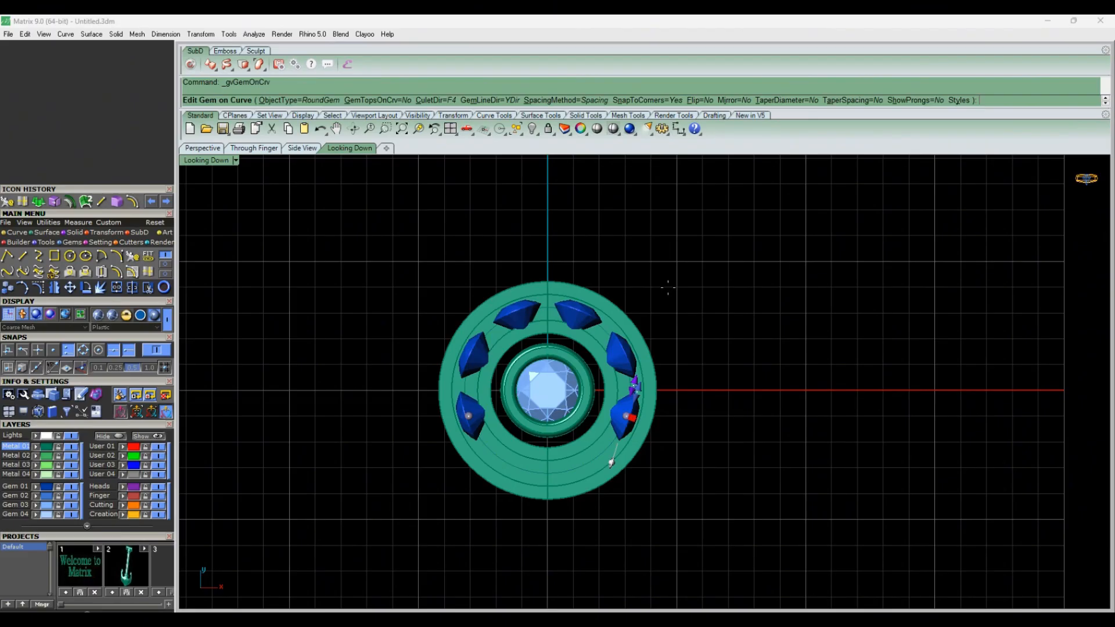
click(281, 102)
click(380, 101)
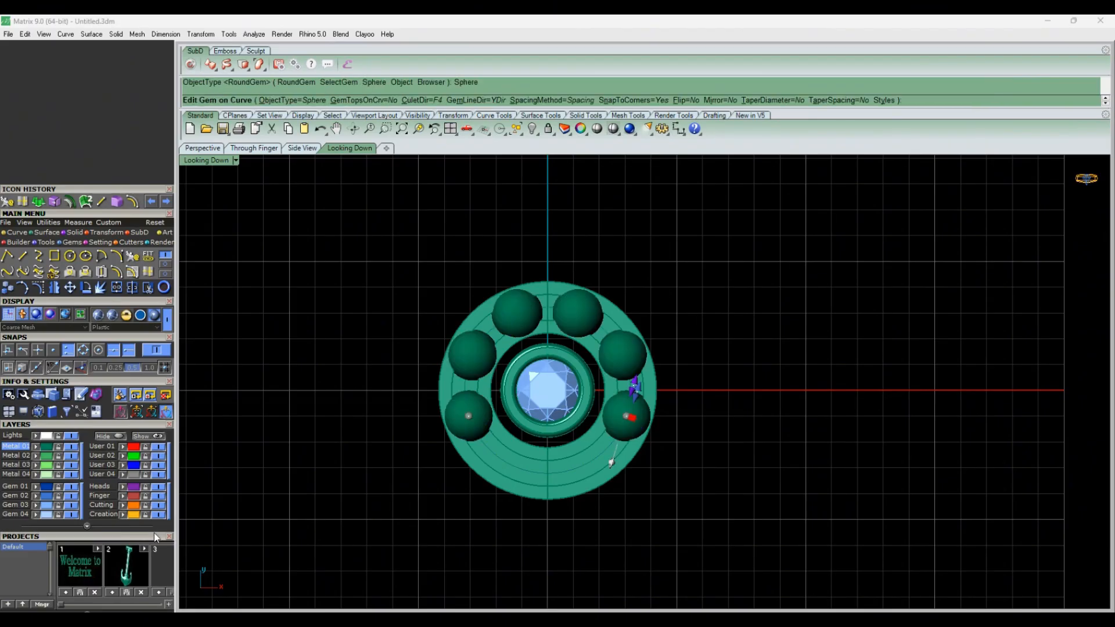
Set the start size of the beads on the curve to 1.01 mm.
scroll(639, 386, up, 10)
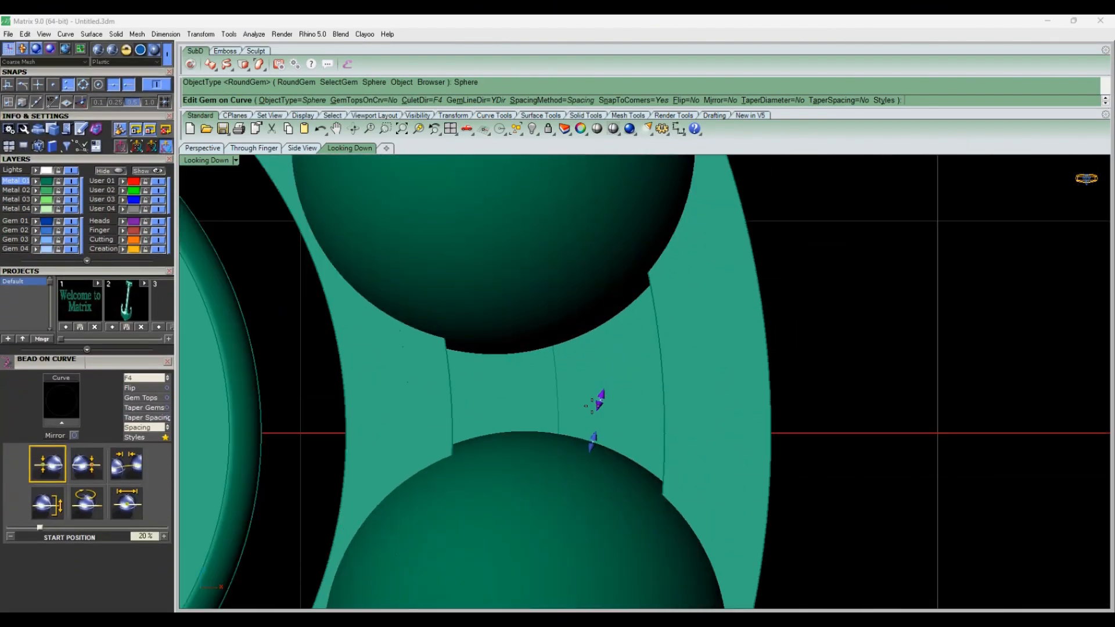
scroll(592, 445, down, 6)
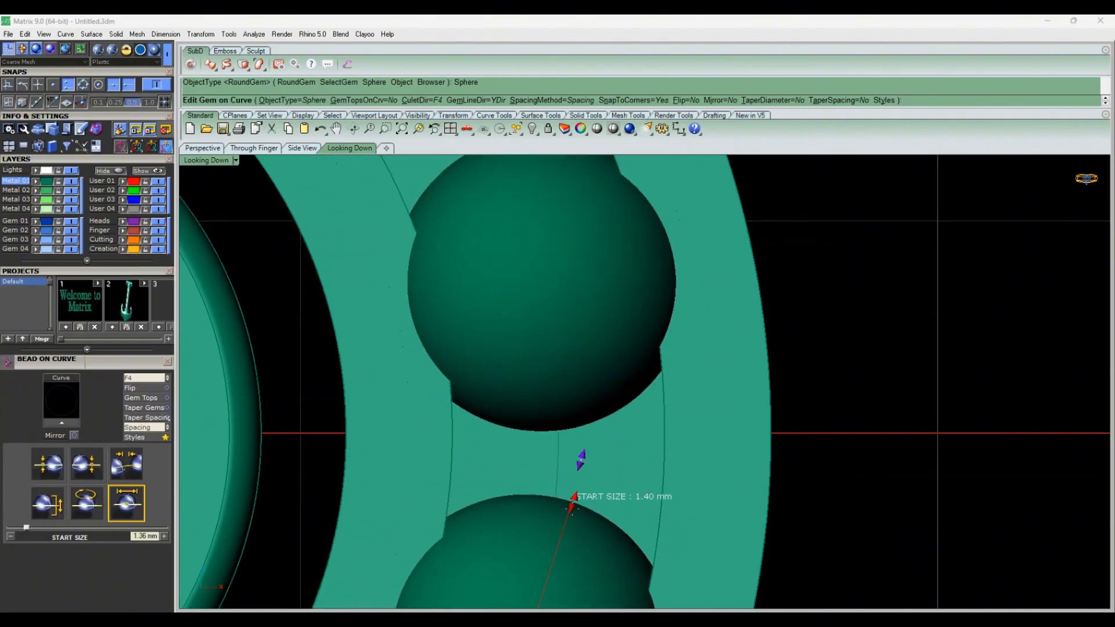
scroll(584, 453, down, 6)
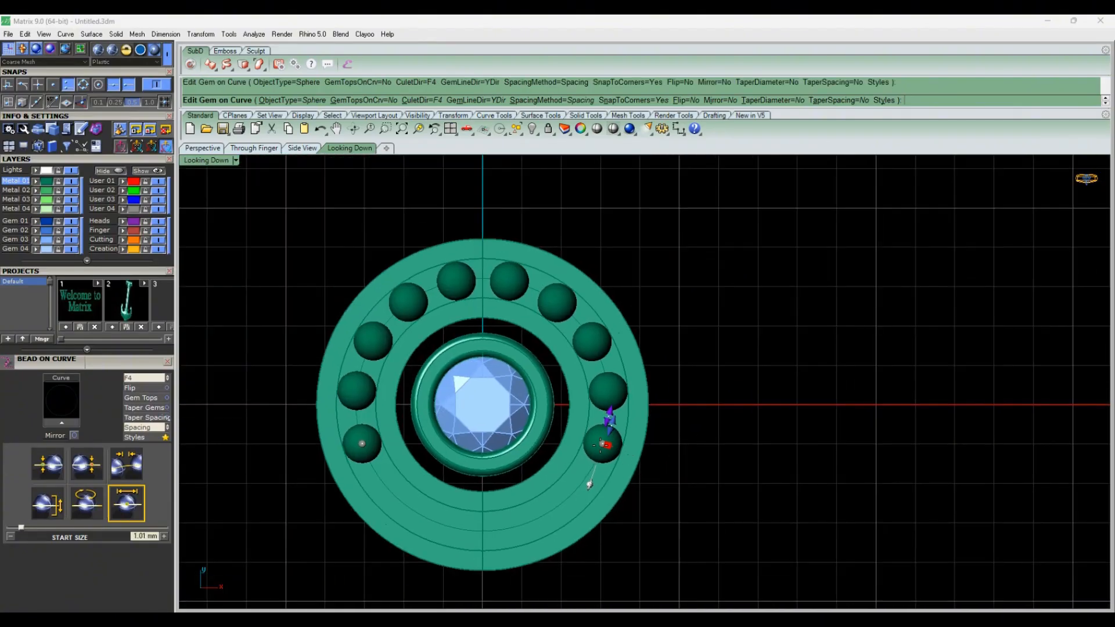
Run the beads around the circle from start position 50.1% to end position 45.9%, with spacing of -0.06 mm.
drag(590, 484, 522, 277)
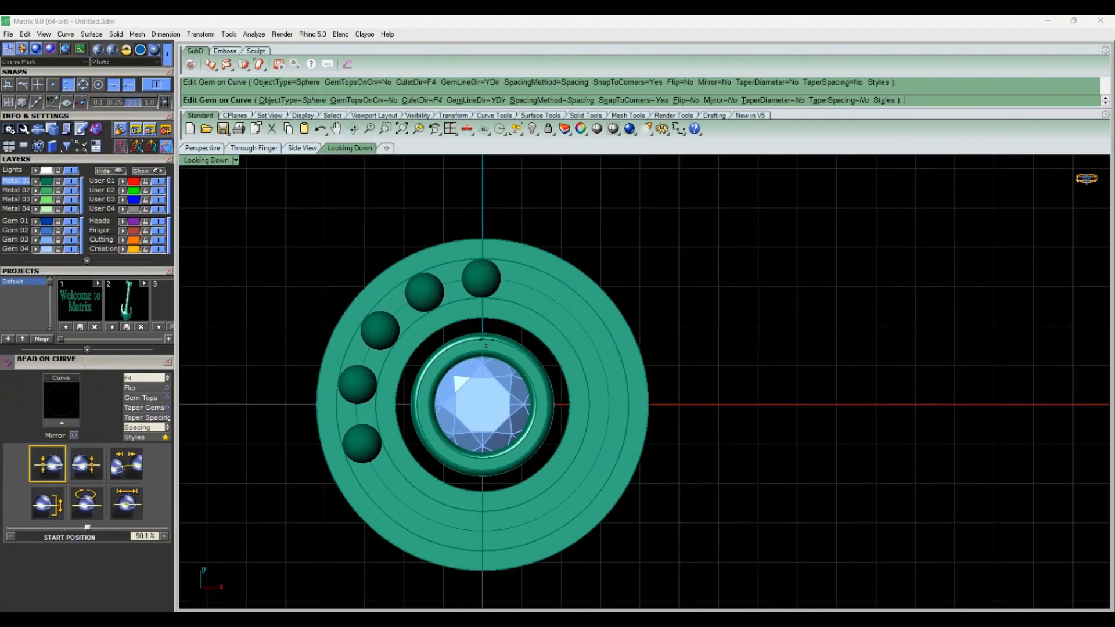
drag(362, 444, 533, 288)
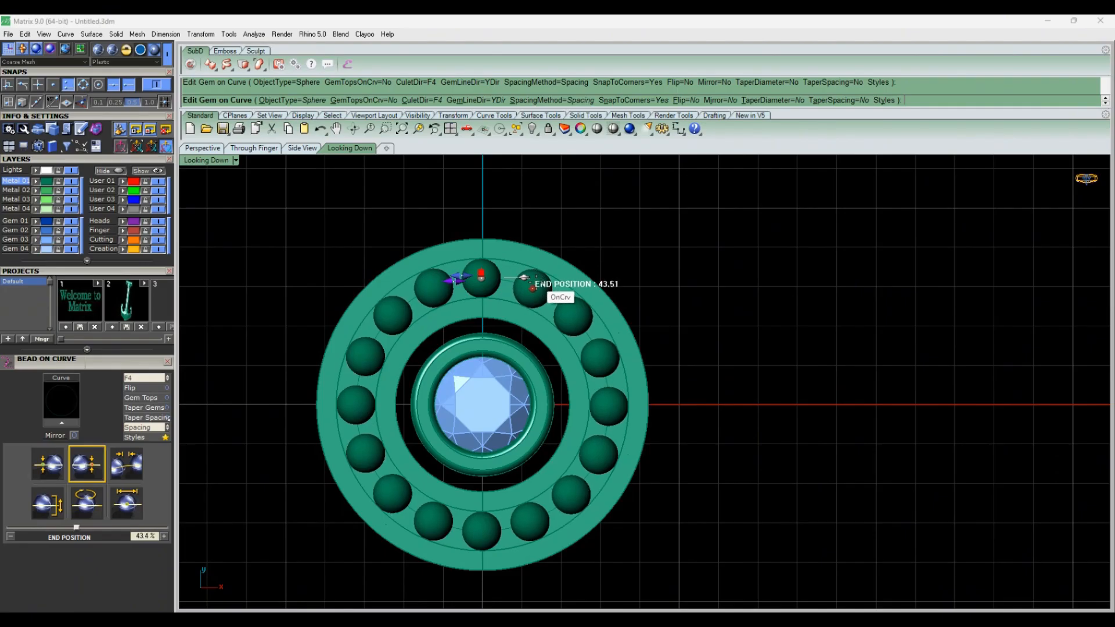
scroll(476, 267, up, 6)
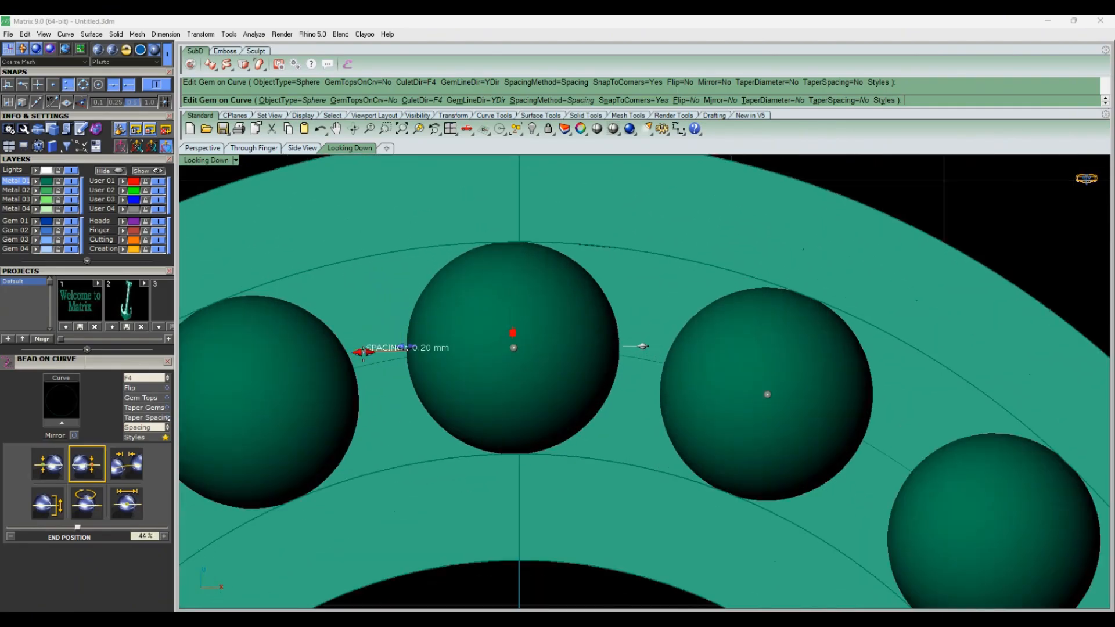
drag(363, 352, 411, 351)
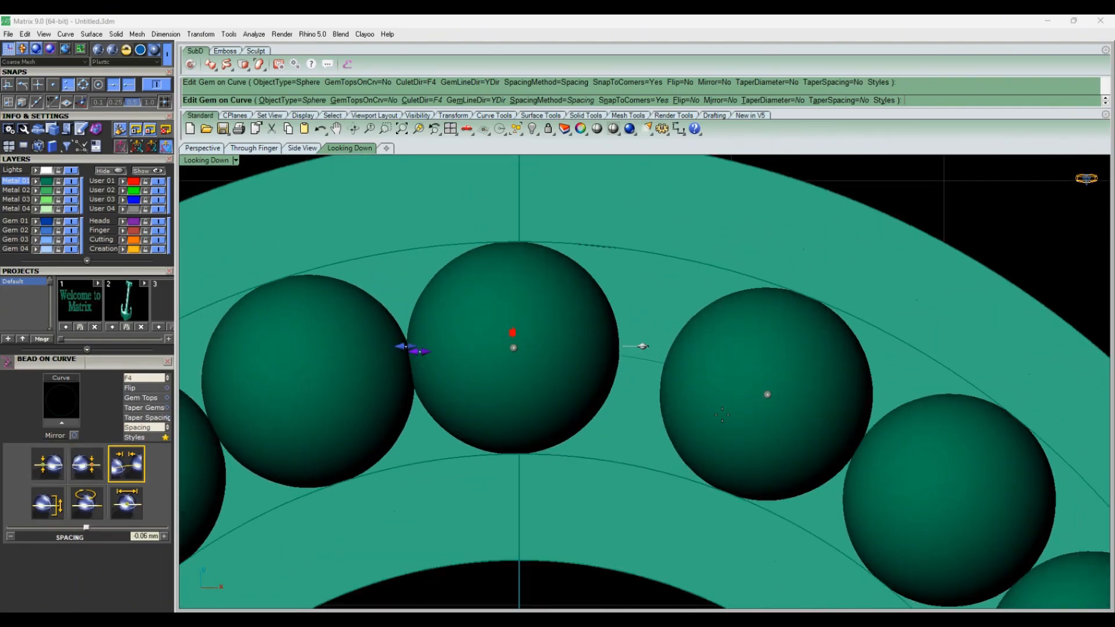
drag(767, 395, 692, 371)
scroll(601, 352, down, 15)
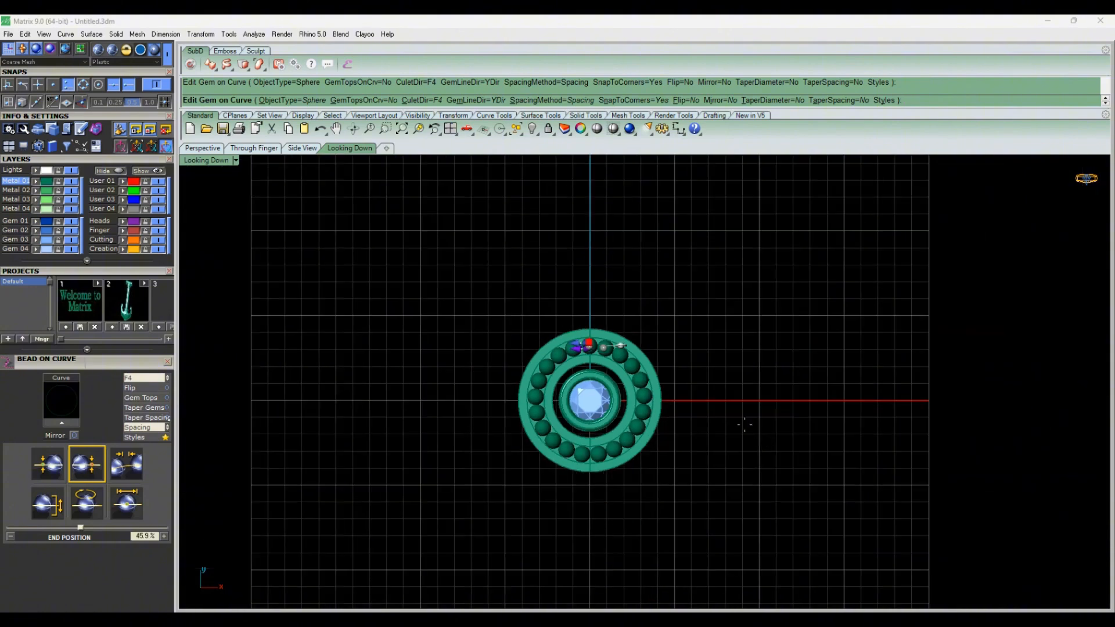
Reduce the beads' start size to 0.91 mm and finalize the bead row.
scroll(590, 342, up, 10)
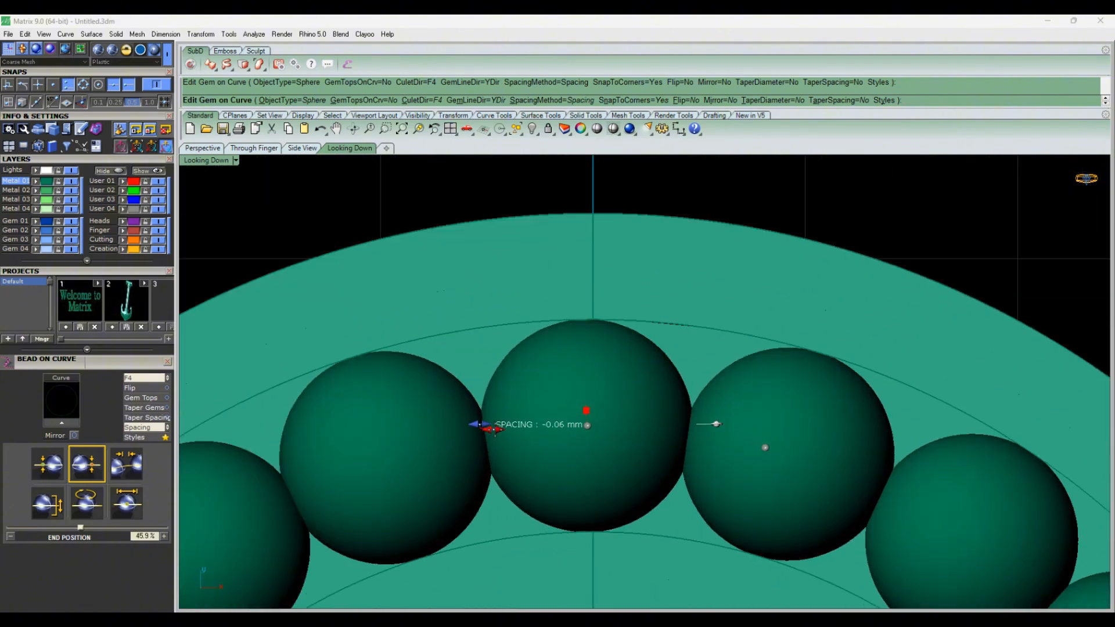
drag(481, 425, 493, 424)
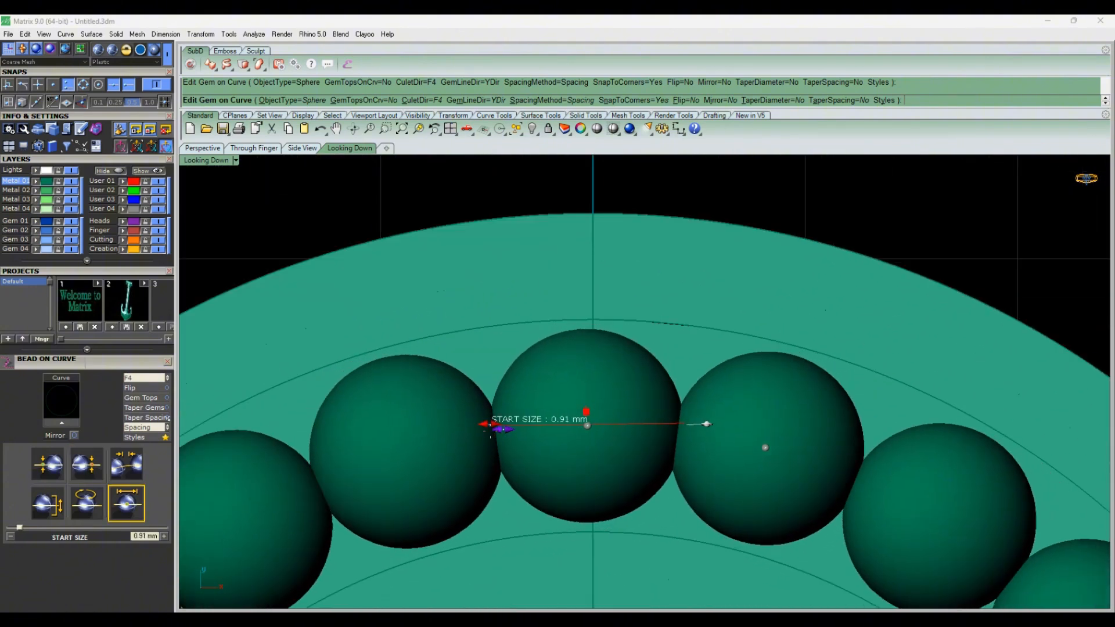
scroll(511, 380, down, 10)
scroll(680, 443, down, 5)
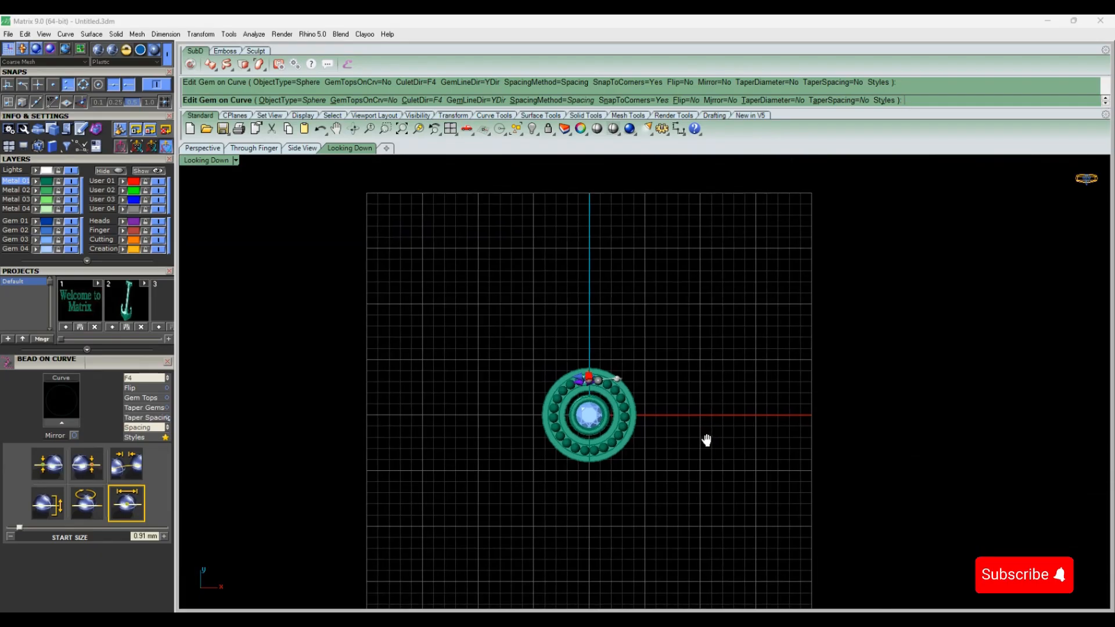
key(Return)
scroll(639, 454, up, 5)
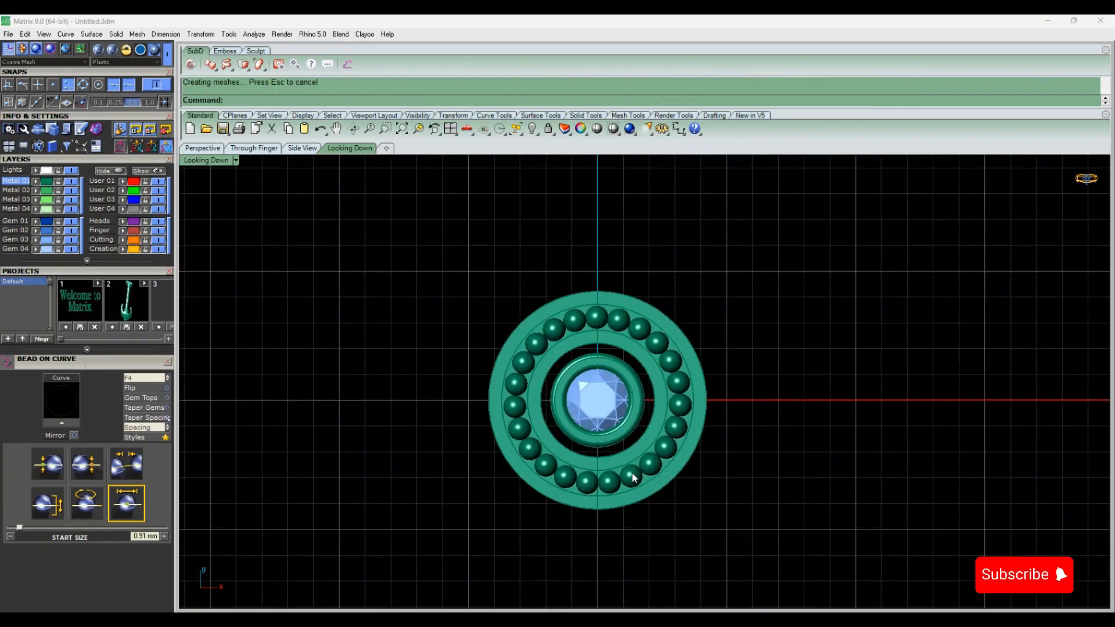
scroll(680, 508, down, 8)
scroll(676, 492, up, 5)
right_drag(711, 495, 702, 473)
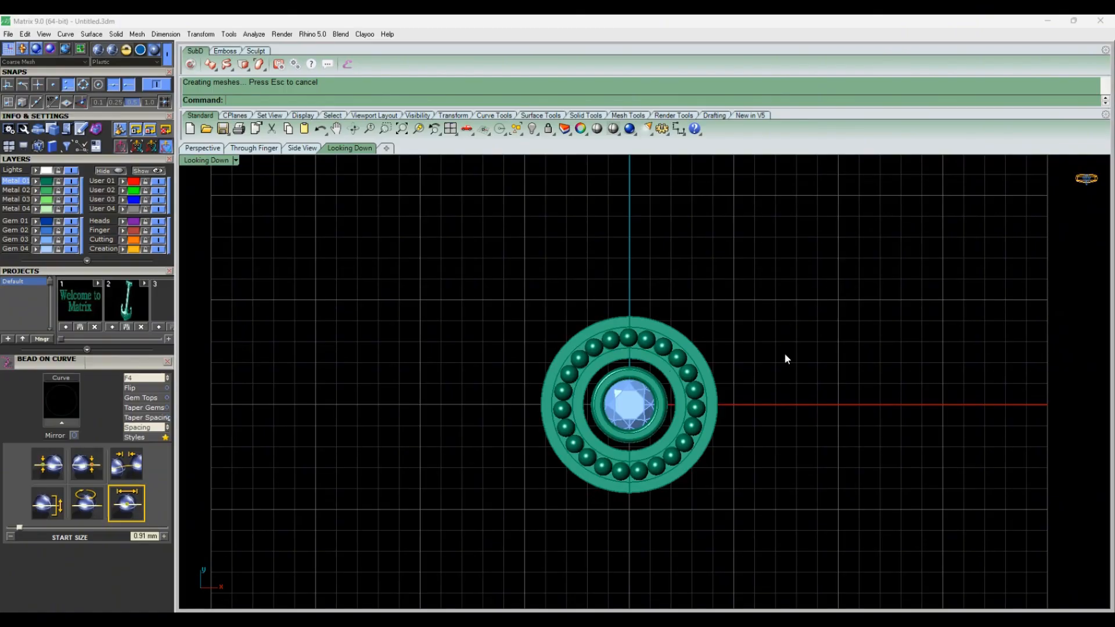
Try to draw a line from above the beaded ring down to the upper edge of the bezel.
right_drag(785, 355, 764, 374)
drag(114, 168, 122, 441)
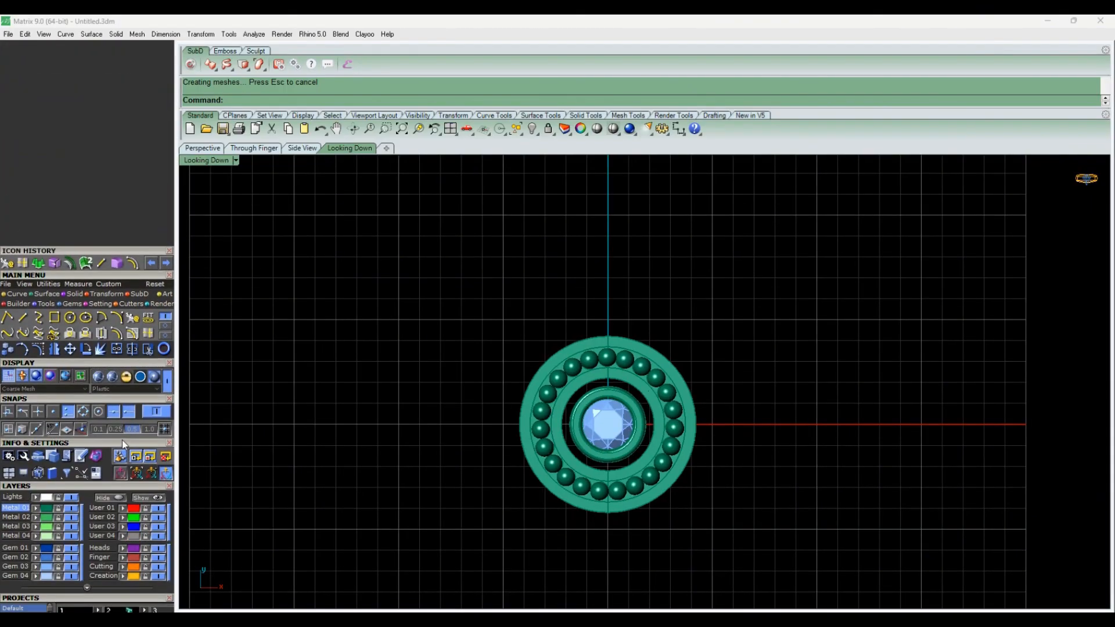
scroll(645, 426, down, 6)
scroll(608, 403, up, 8)
scroll(608, 389, up, 7)
scroll(609, 328, down, 9)
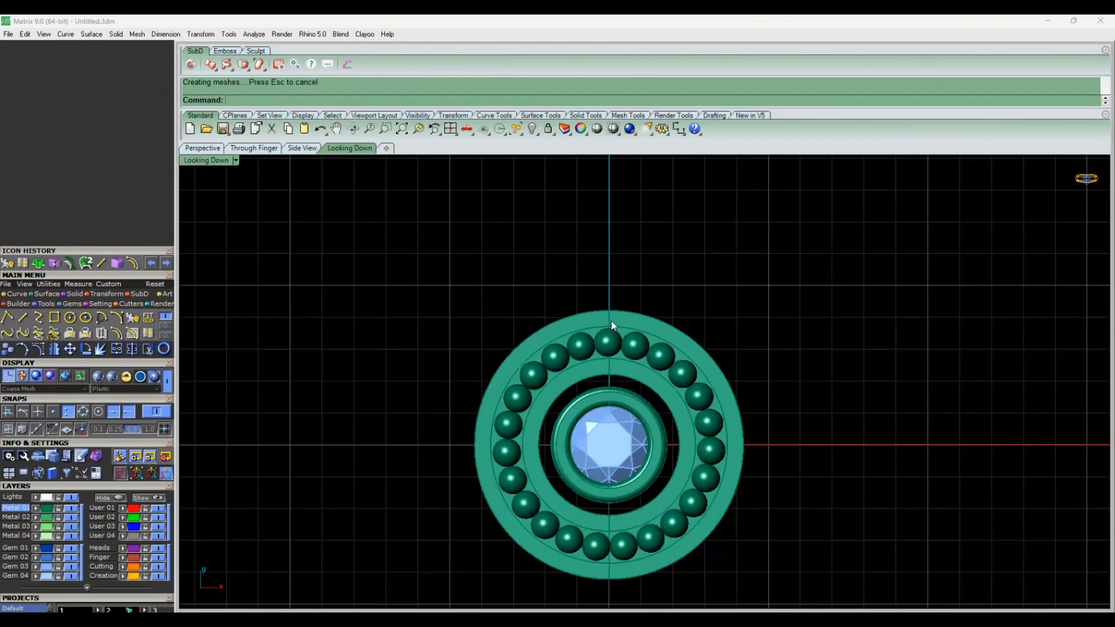
click(613, 229)
scroll(612, 372, up, 12)
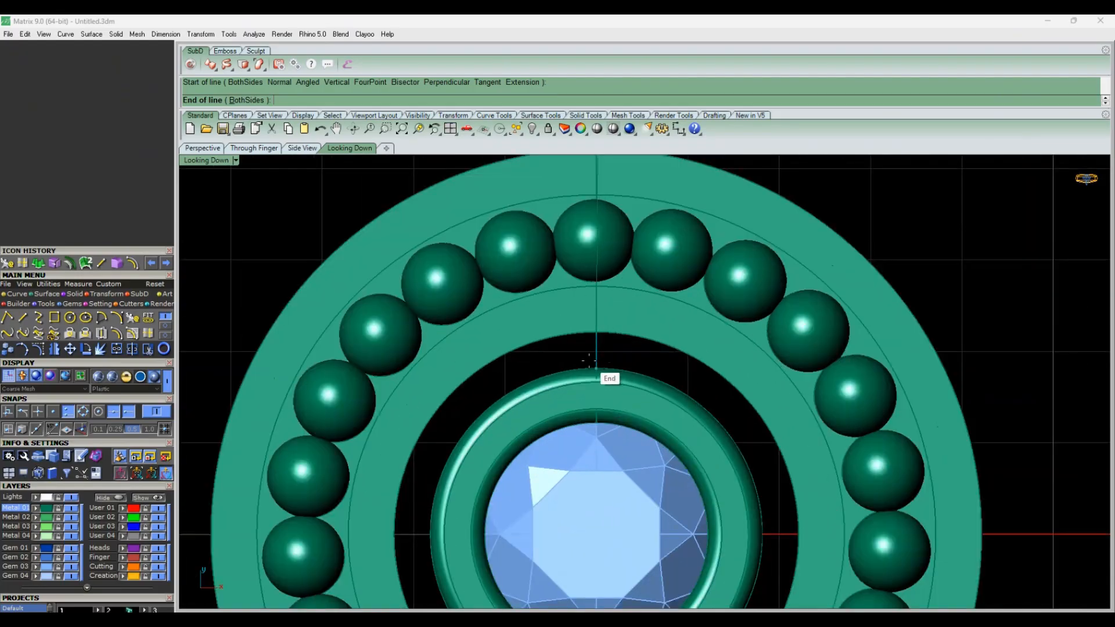
click(604, 371)
scroll(605, 372, down, 8)
click(204, 151)
right_drag(668, 371, 673, 325)
scroll(471, 371, up, 4)
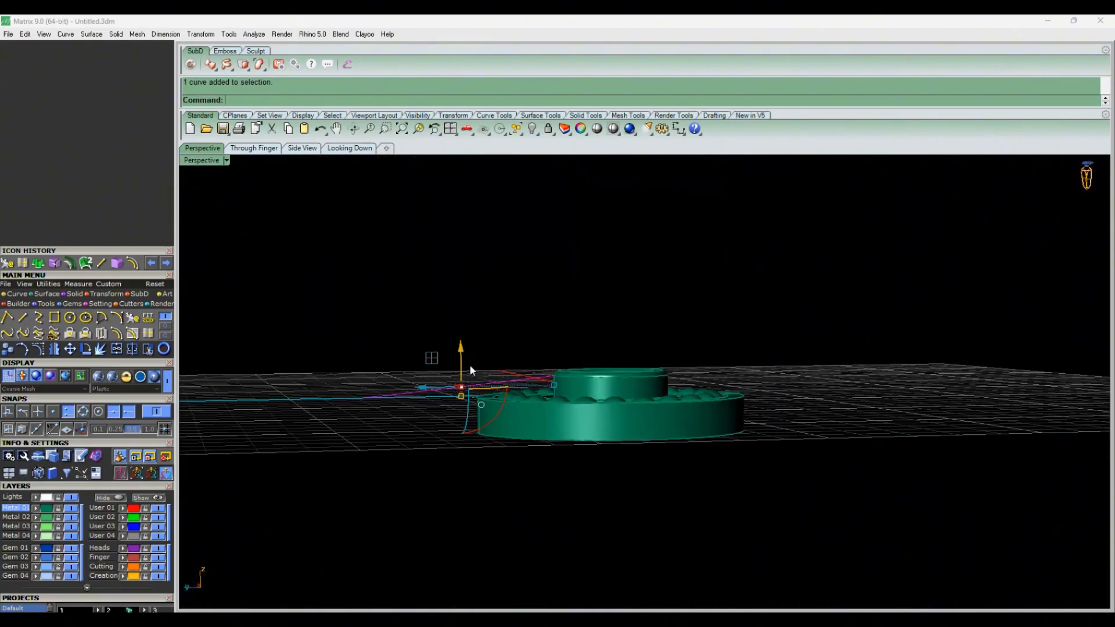
right_drag(467, 370, 443, 361)
Draw a straight line along the vertical axis from the bezel out past the ring and lower it to the ring's side height.
click(349, 148)
key(Return)
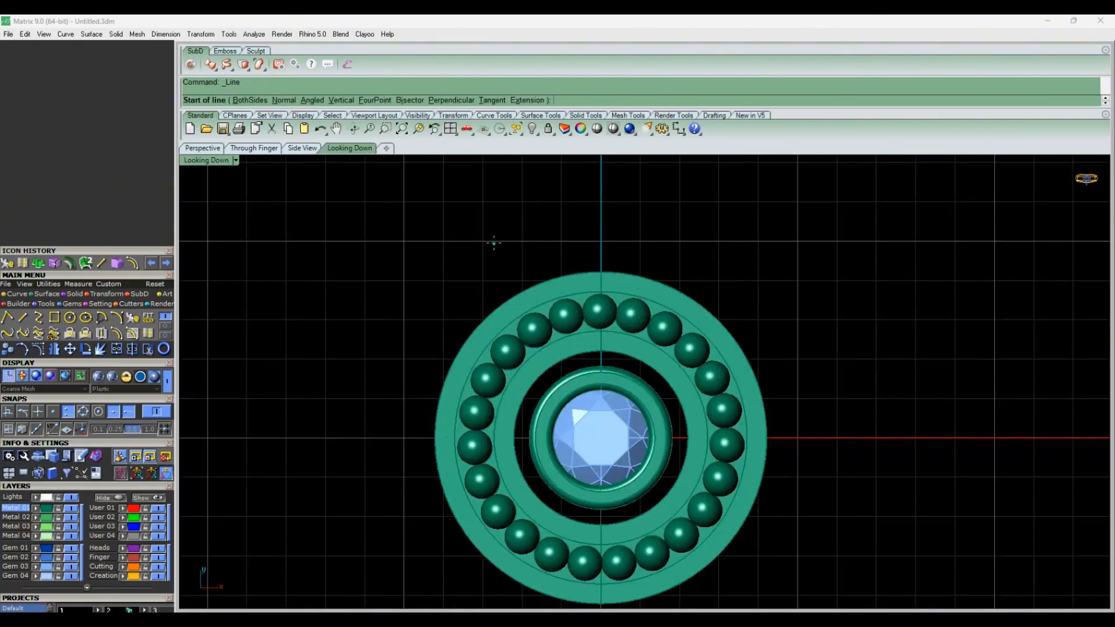
right_drag(610, 170, 611, 232)
click(601, 273)
click(202, 149)
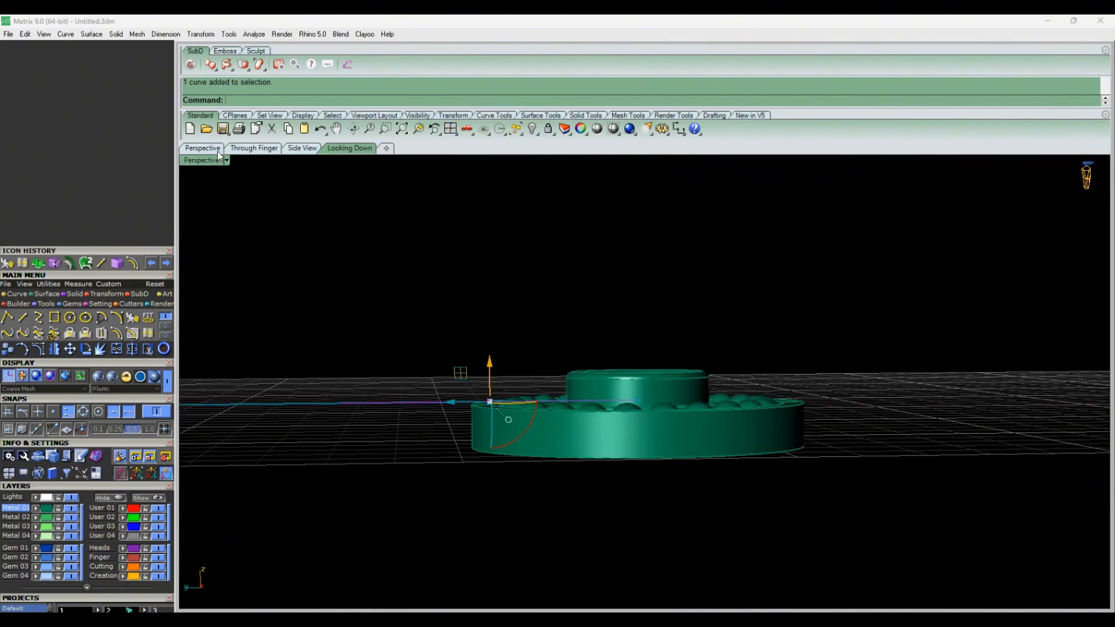
right_drag(524, 353, 522, 460)
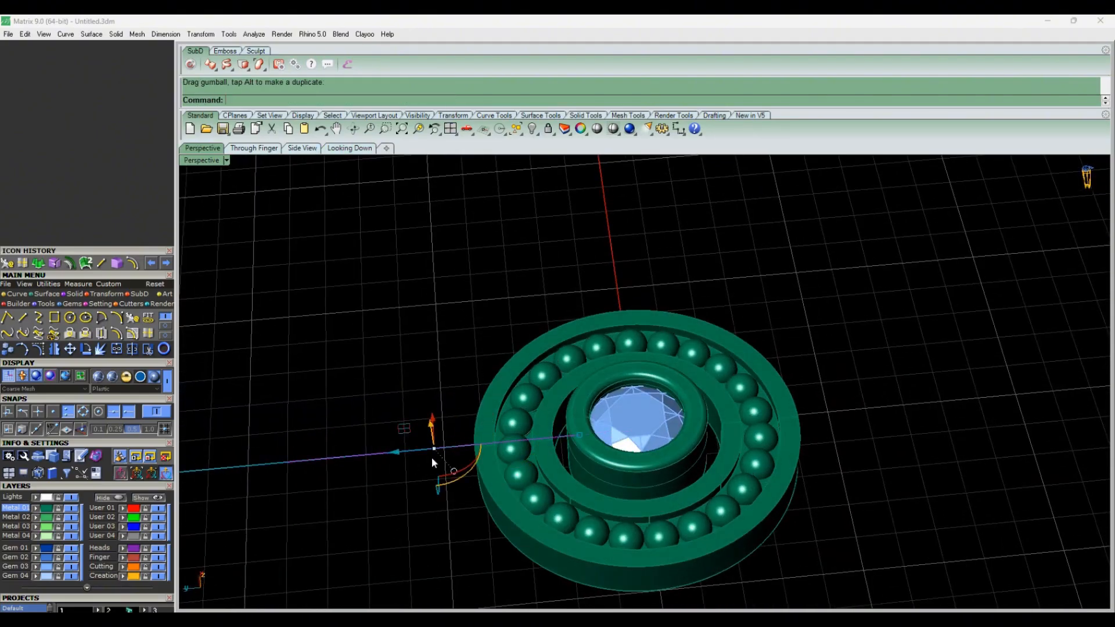
right_drag(432, 463, 552, 402)
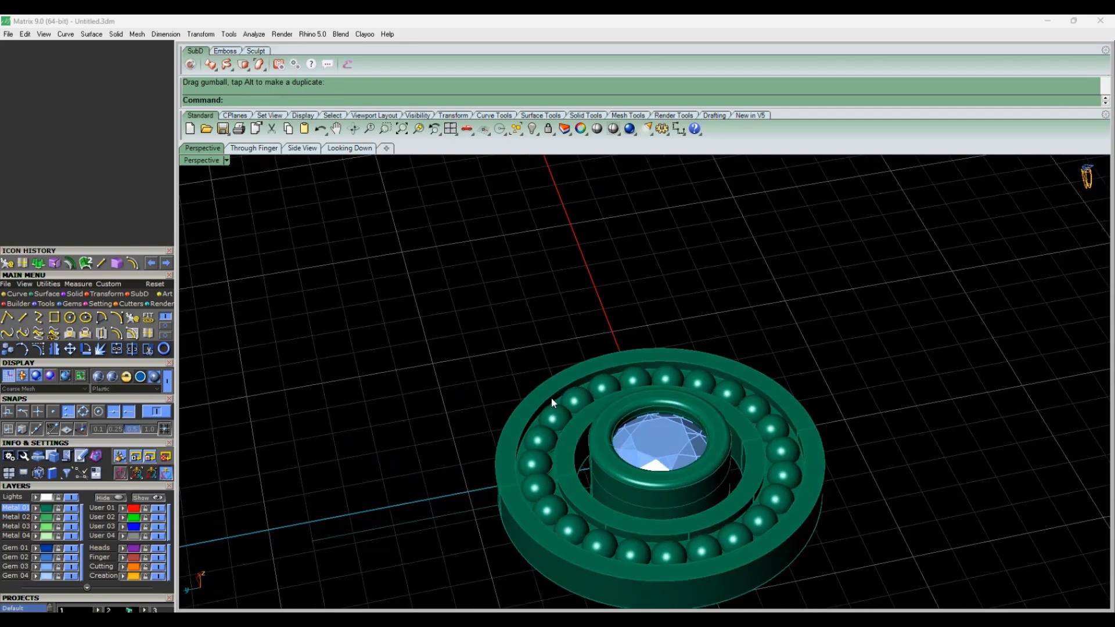
Create a 0.7 mm diameter pipe along the line to form a spoke.
click(349, 149)
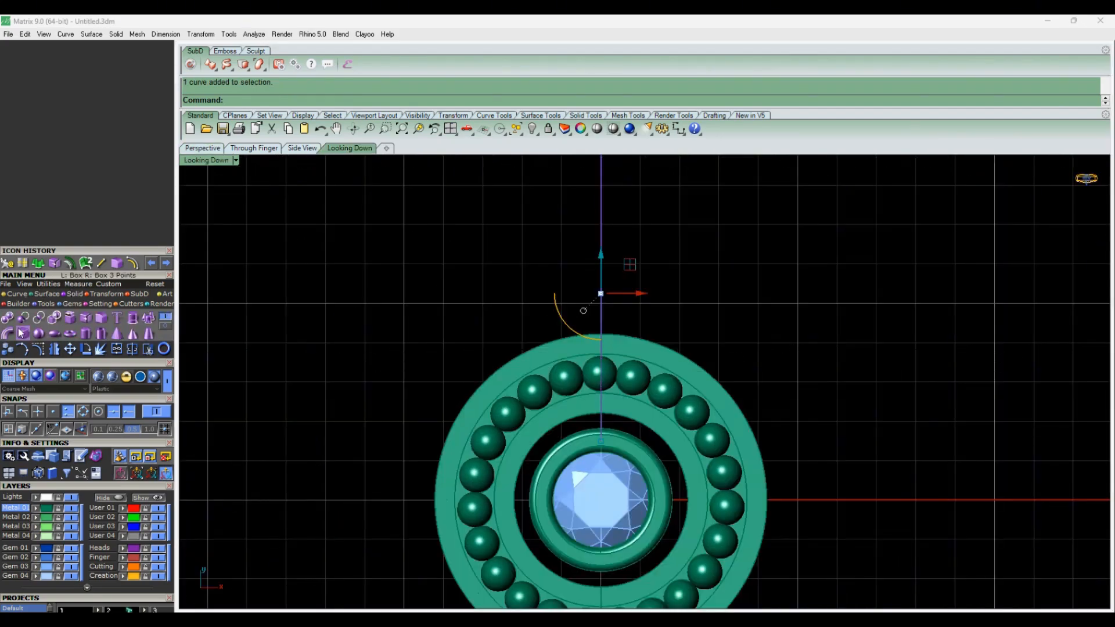
click(8, 334)
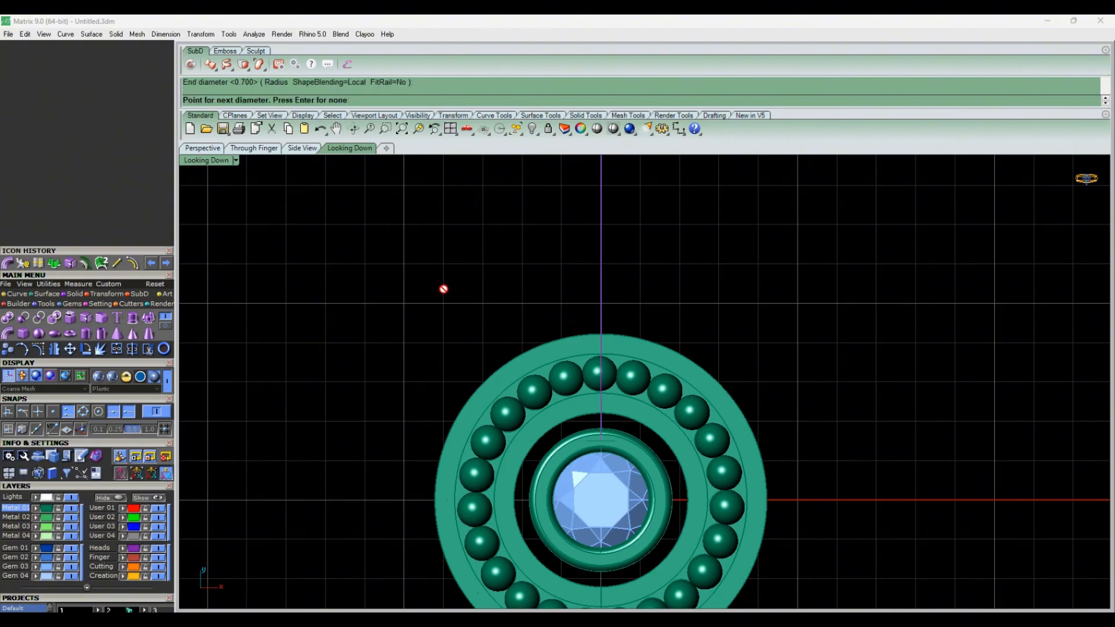
scroll(453, 315, down, 3)
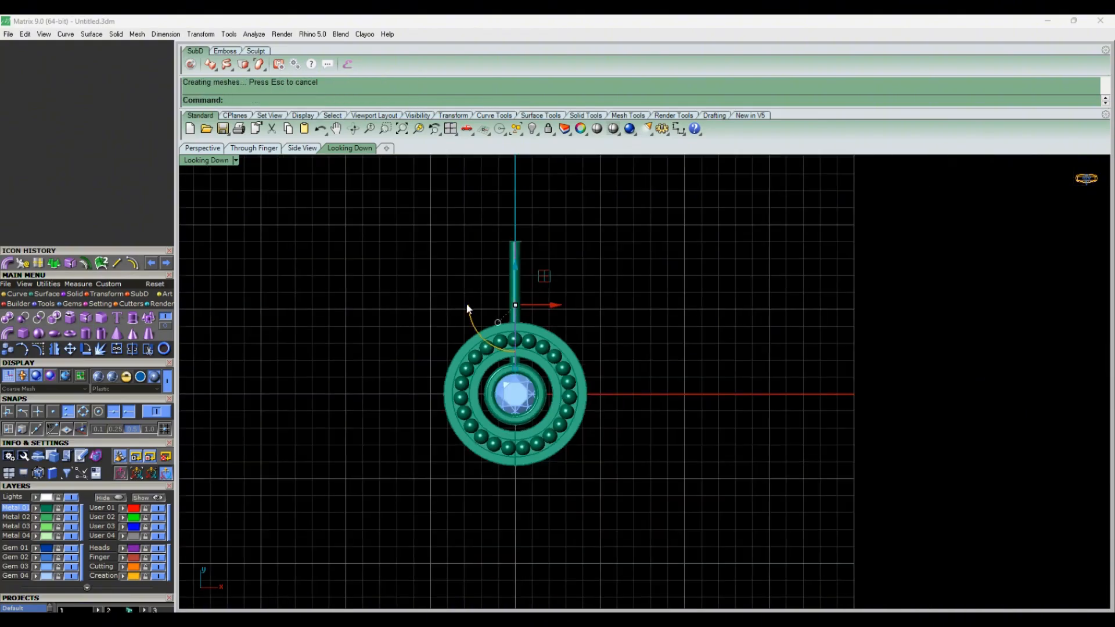
click(203, 148)
scroll(443, 430, up, 2)
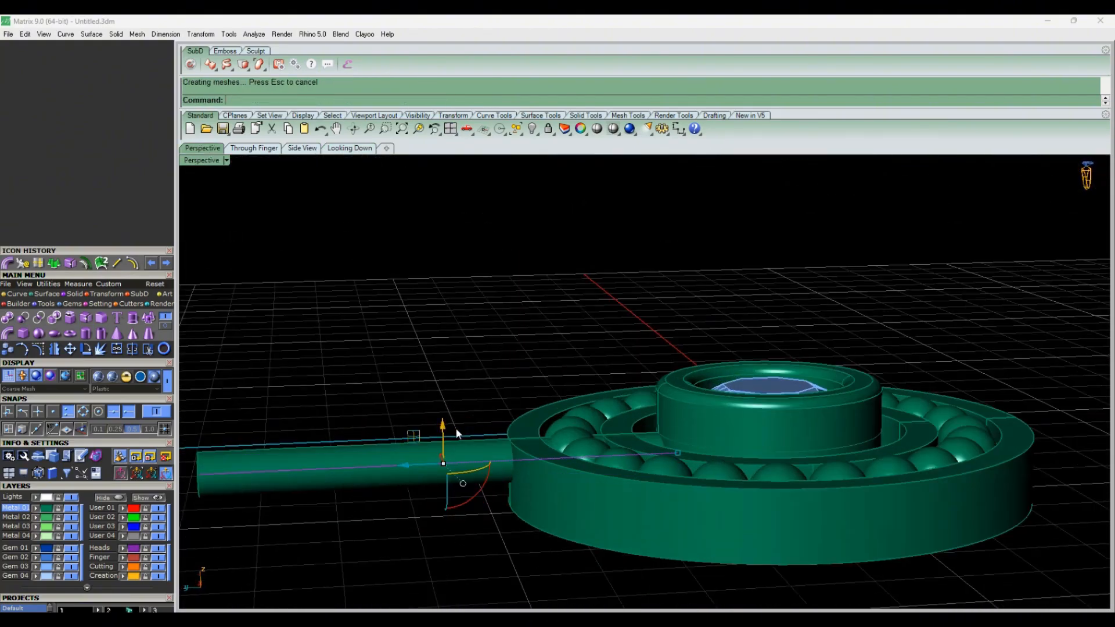
right_drag(457, 434, 406, 244)
Slide the spoke's path curve inward along the vertical axis so the pipe reaches the bezel and protrudes less beyond the ring.
click(349, 149)
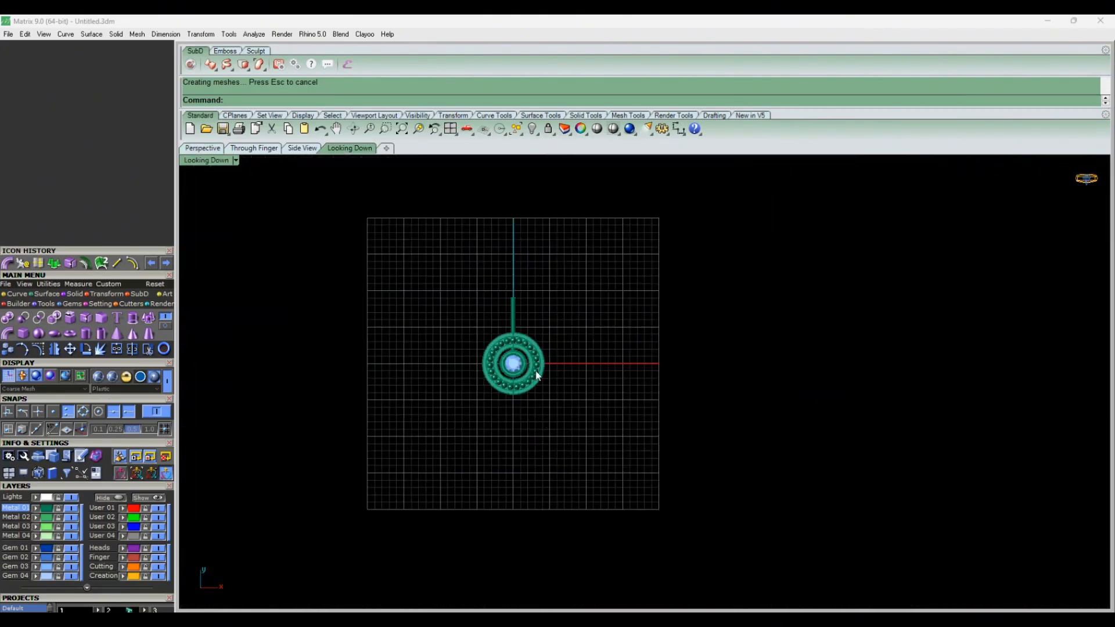
scroll(538, 348, up, 5)
scroll(488, 329, up, 1)
click(168, 378)
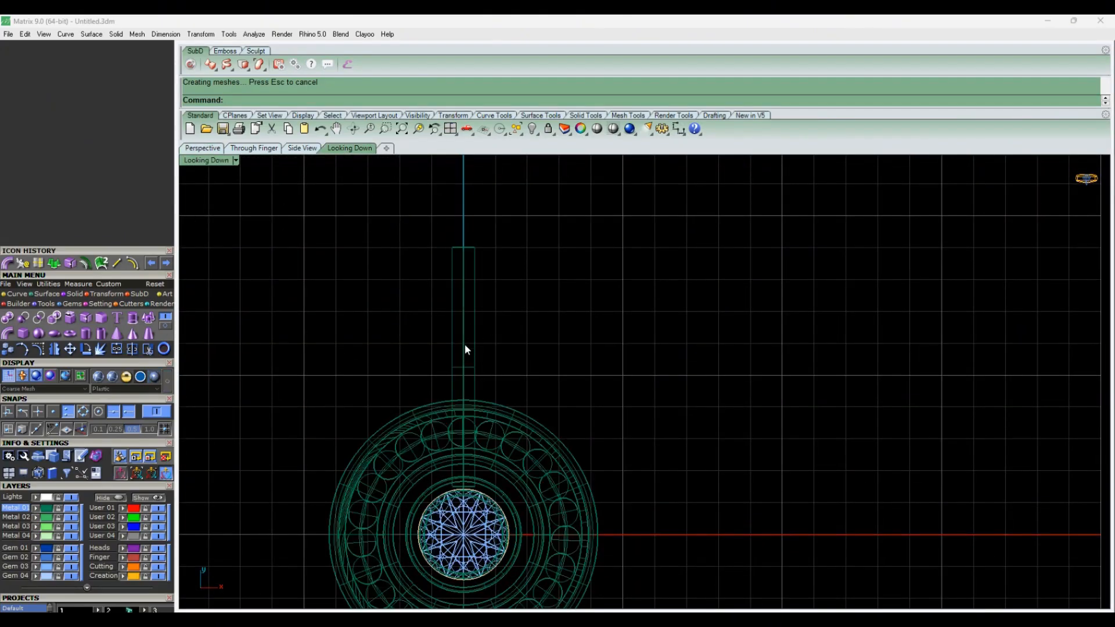
scroll(459, 481, up, 2)
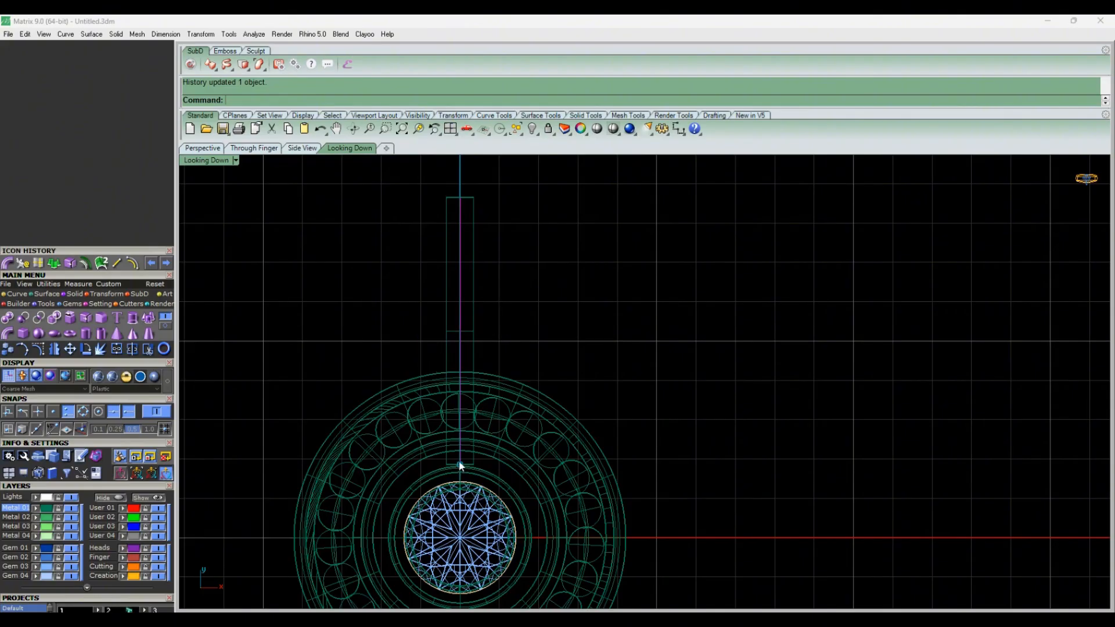
click(167, 382)
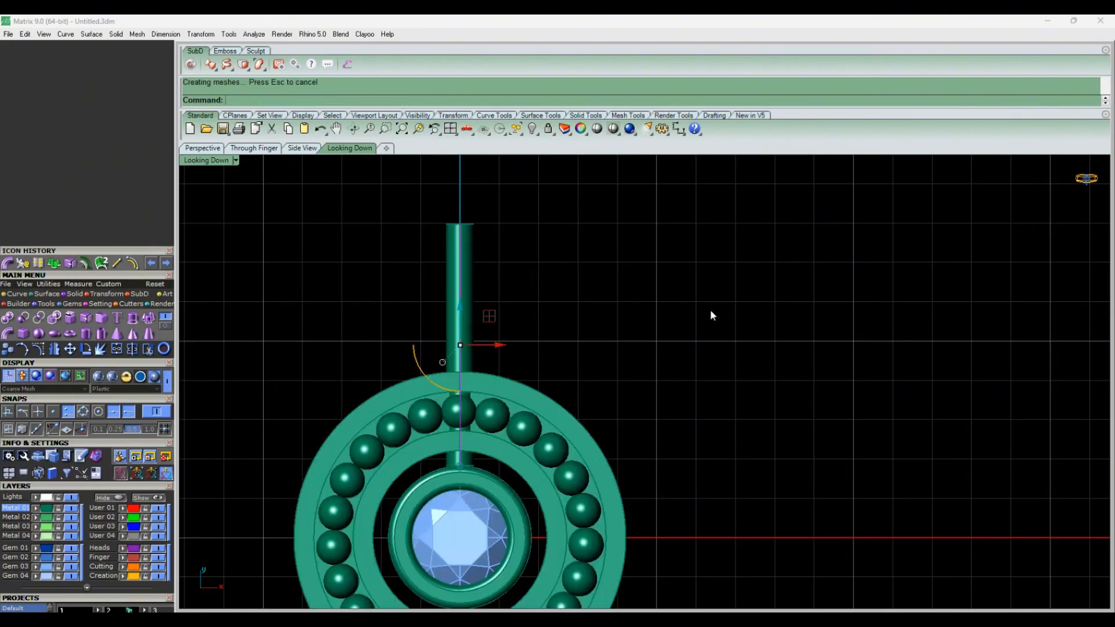
click(167, 382)
click(456, 322)
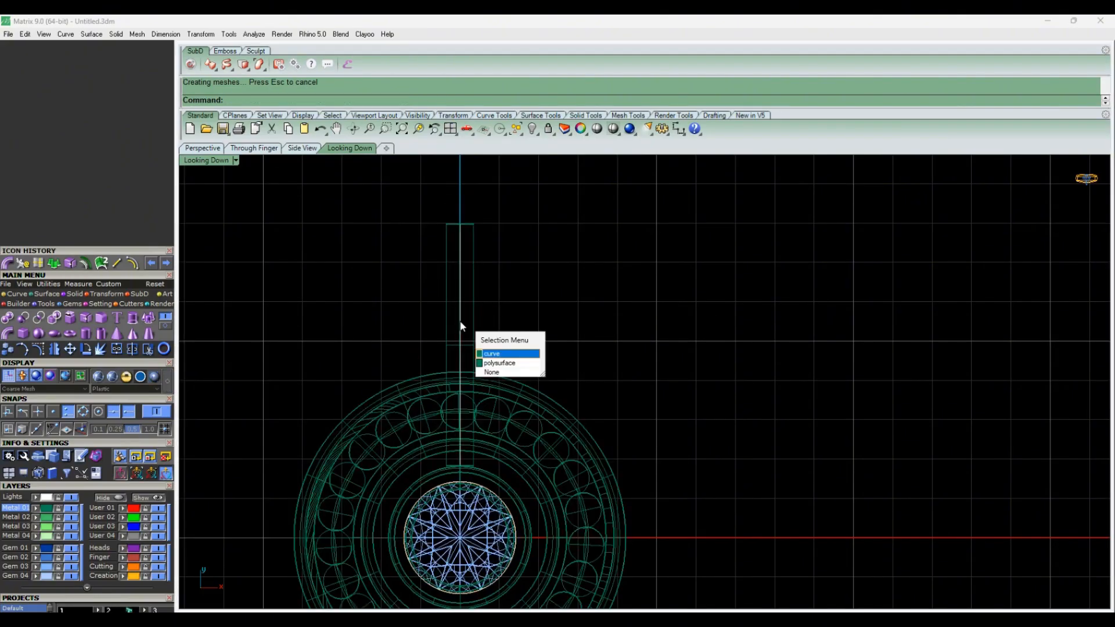
click(497, 356)
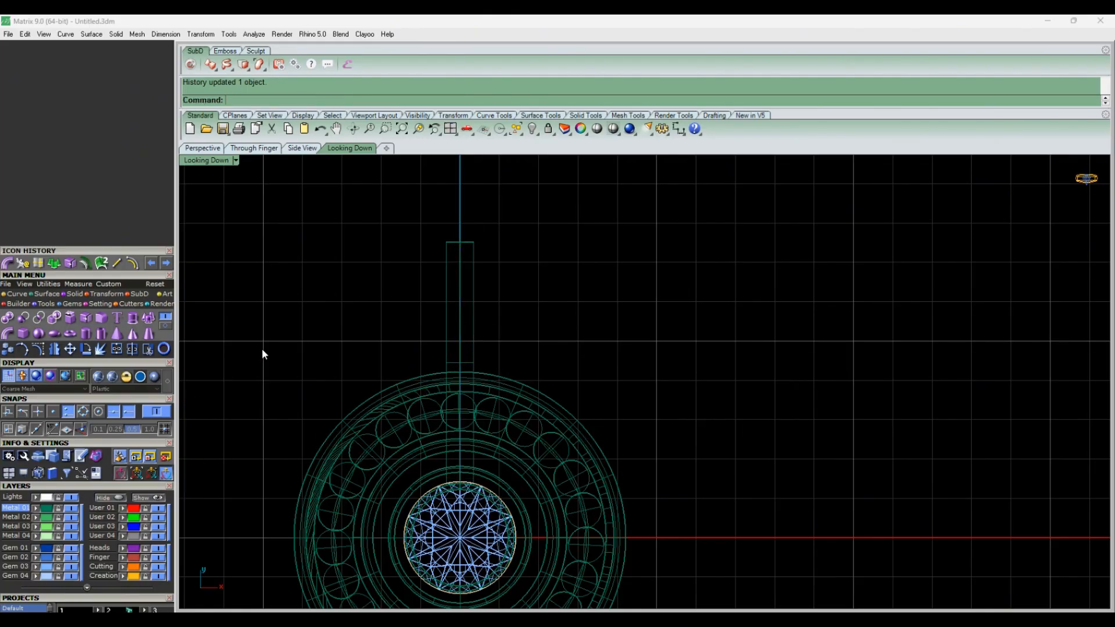
click(166, 381)
scroll(488, 337, down, 6)
scroll(497, 352, up, 9)
Lower the spoke pipe so it passes through the side wall of the ring.
click(200, 148)
right_drag(381, 376, 507, 395)
drag(470, 401, 433, 470)
scroll(498, 403, up, 8)
drag(494, 451, 493, 466)
click(456, 322)
right_drag(455, 321, 523, 279)
scroll(468, 330, down, 4)
drag(416, 430, 378, 559)
right_drag(381, 552, 410, 523)
drag(484, 431, 484, 436)
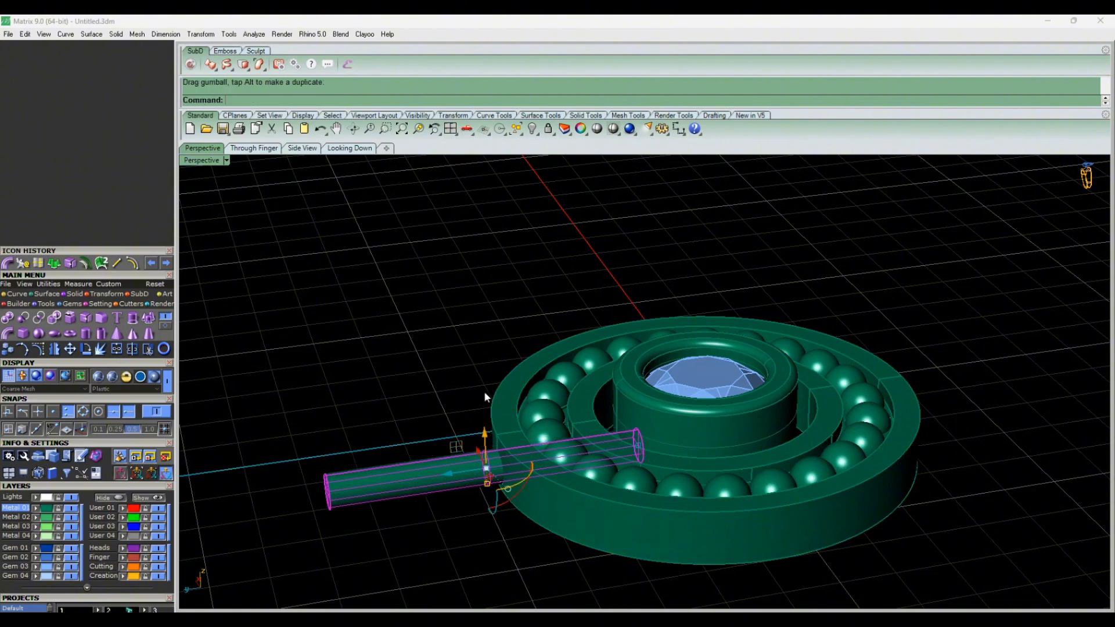
click(428, 203)
right_drag(429, 203, 401, 252)
Add a sphere slightly wider than the pipe at the spoke's outer end and align its height with the pipe.
click(363, 150)
scroll(515, 360, down, 2)
scroll(513, 359, up, 6)
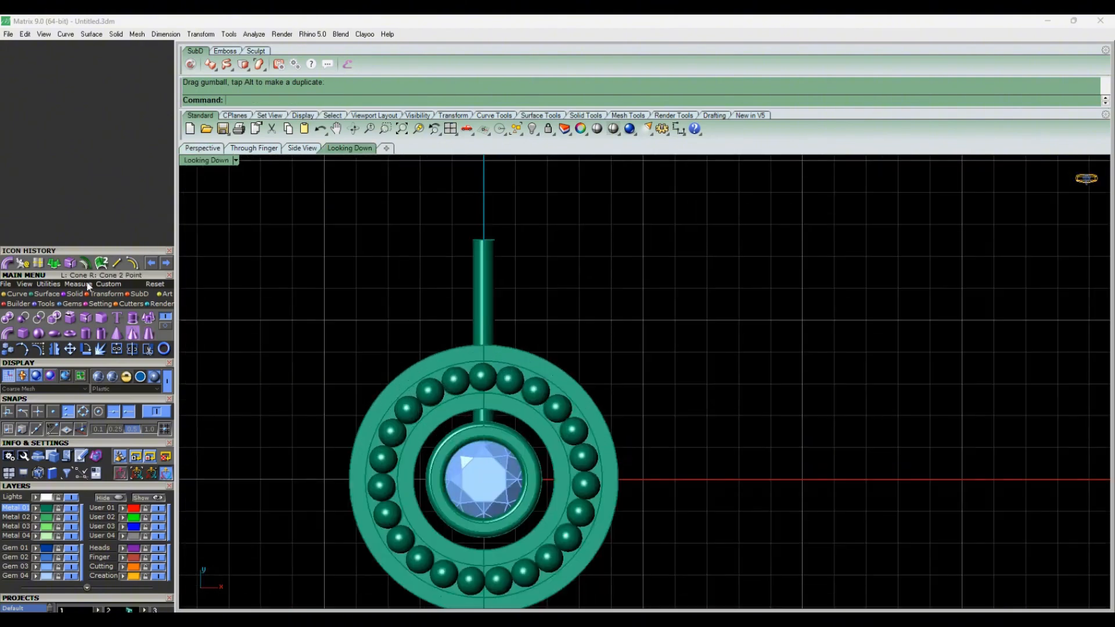
click(32, 334)
scroll(486, 212, up, 5)
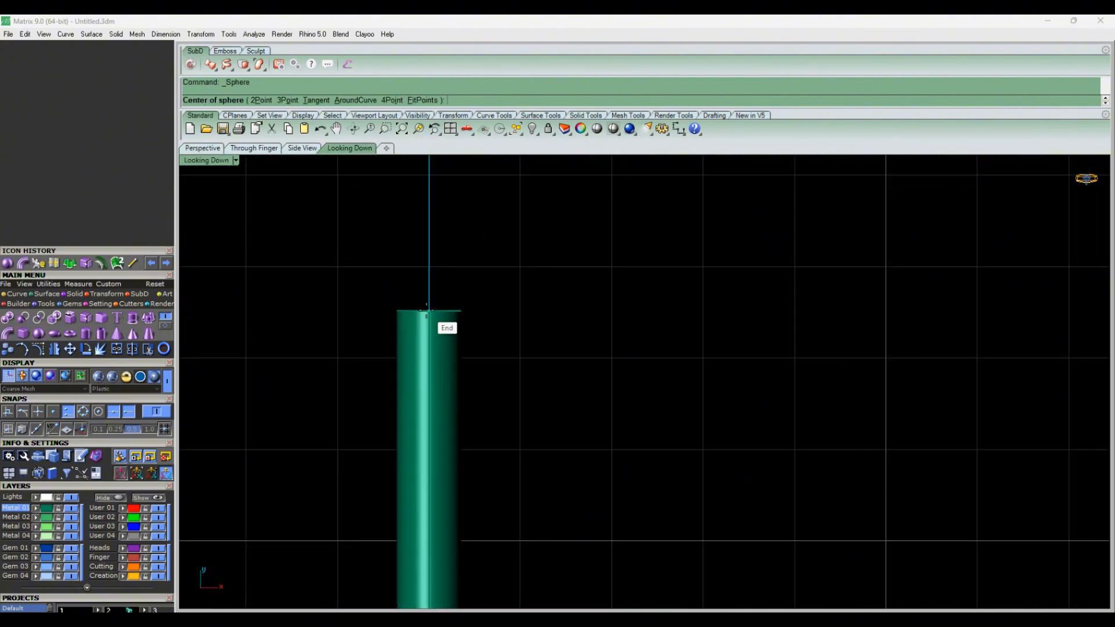
click(213, 147)
scroll(413, 371, up, 5)
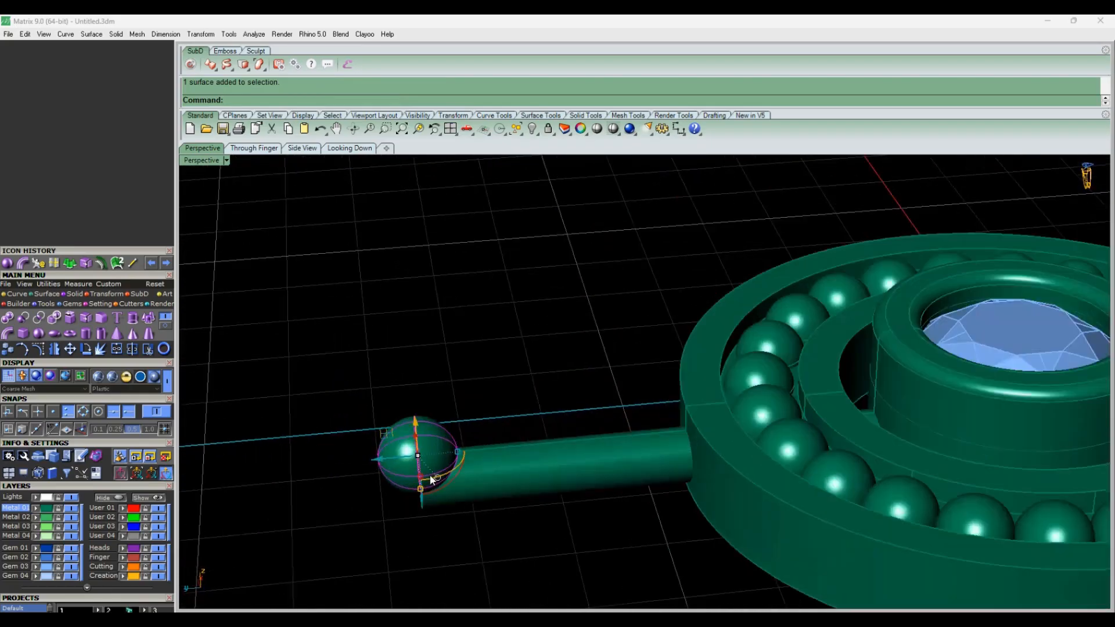
drag(415, 386, 415, 386)
click(456, 330)
scroll(457, 330, down, 4)
right_drag(471, 329, 444, 383)
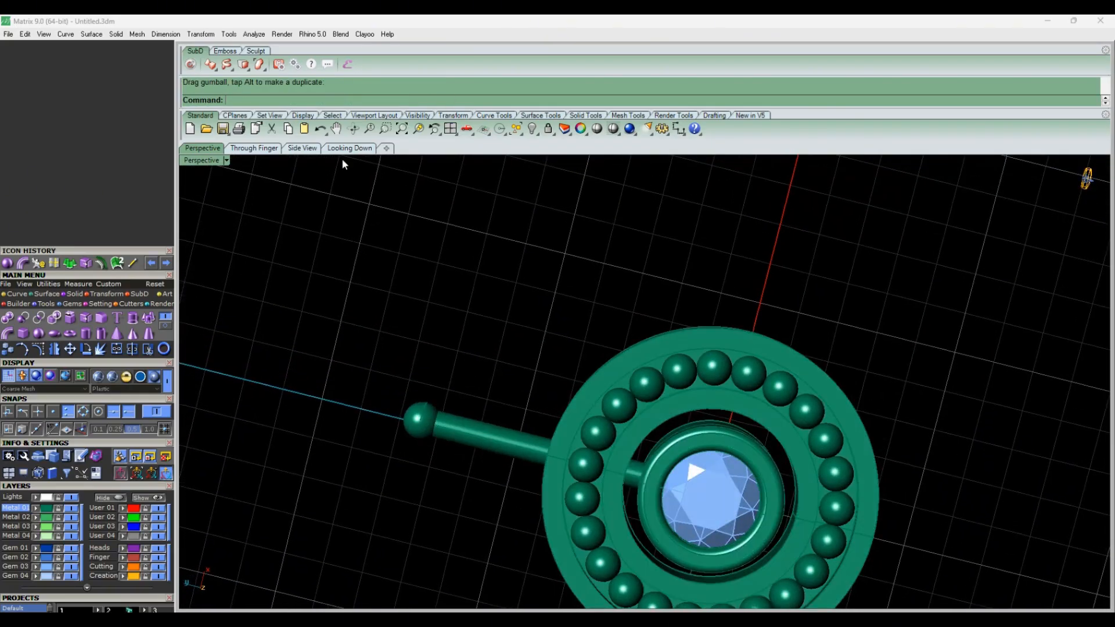
Polar-array the spoke, its path curve and its end sphere around the origin with 8 items over 360 degrees.
click(348, 149)
scroll(513, 364, down, 7)
drag(528, 327, 497, 380)
scroll(497, 380, up, 2)
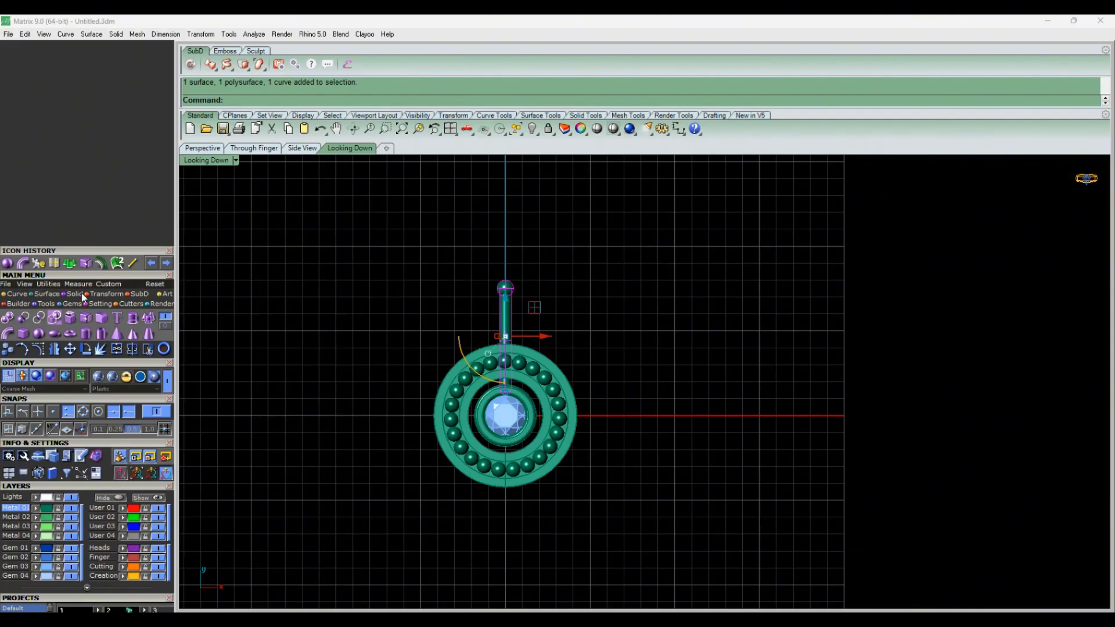
click(106, 294)
click(133, 317)
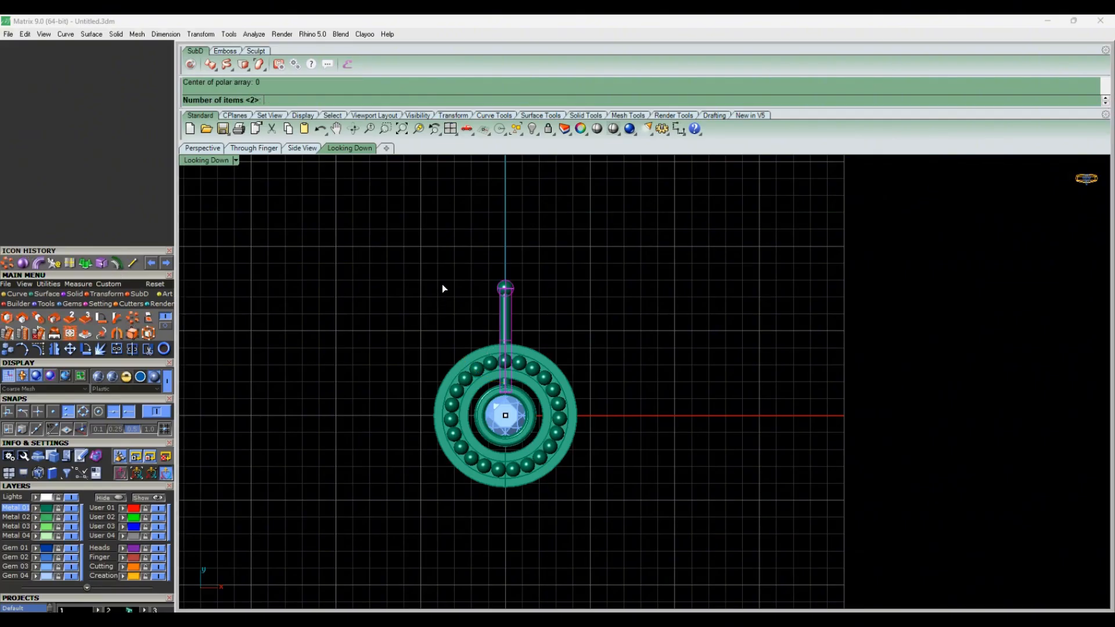
text(8)
key(Return)
key(Return)
scroll(544, 302, down, 1)
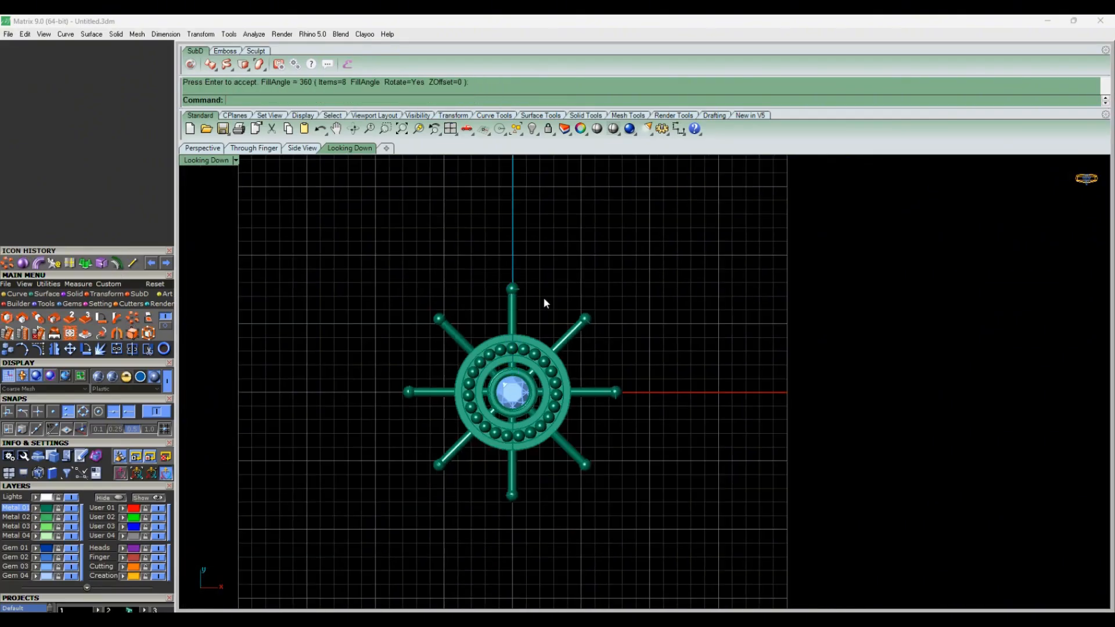
Draw a reference line between the end-sphere centres of the vertical spoke and its neighbouring diagonal spoke.
scroll(545, 300, up, 3)
drag(482, 309, 482, 309)
scroll(537, 331, down, 2)
right_drag(538, 332, 538, 306)
key(Escape)
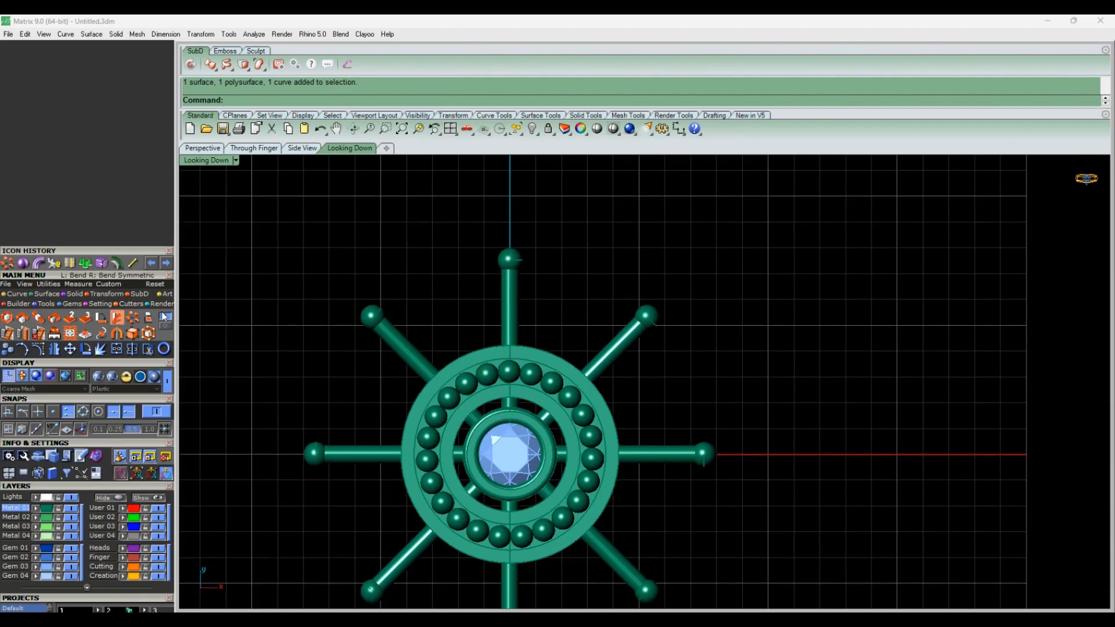
click(167, 381)
click(133, 263)
scroll(522, 252, up, 4)
scroll(522, 251, up, 3)
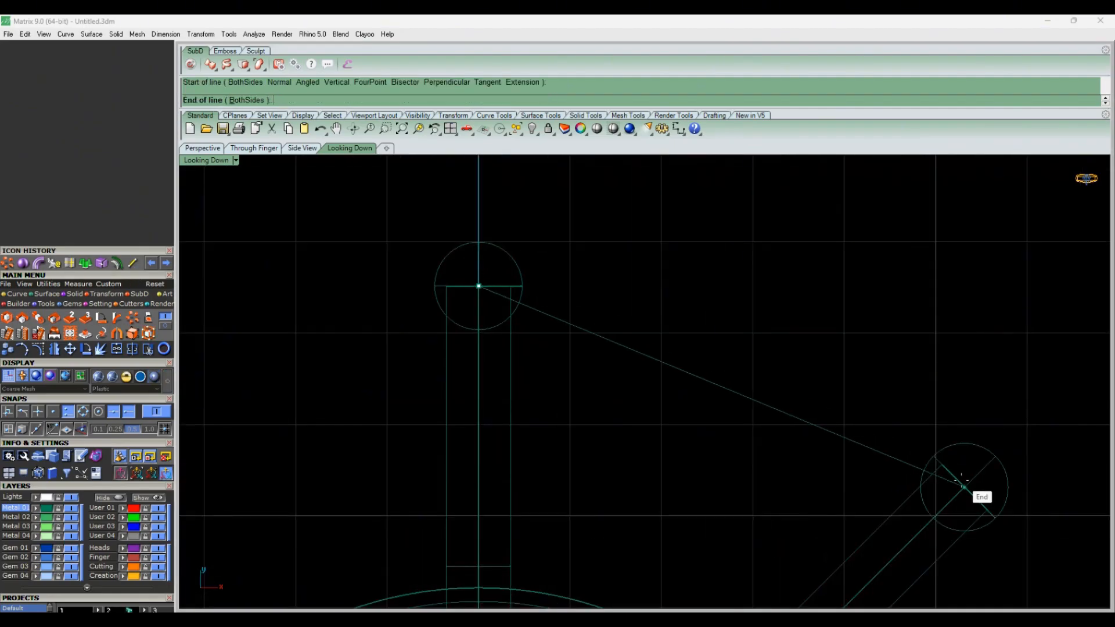
click(963, 487)
scroll(639, 351, down, 4)
Rotate all eight spokes with their spheres and curves about the origin, using the reference line's midpoint to offset them by half a spacing.
scroll(633, 298, up, 4)
drag(607, 299, 592, 315)
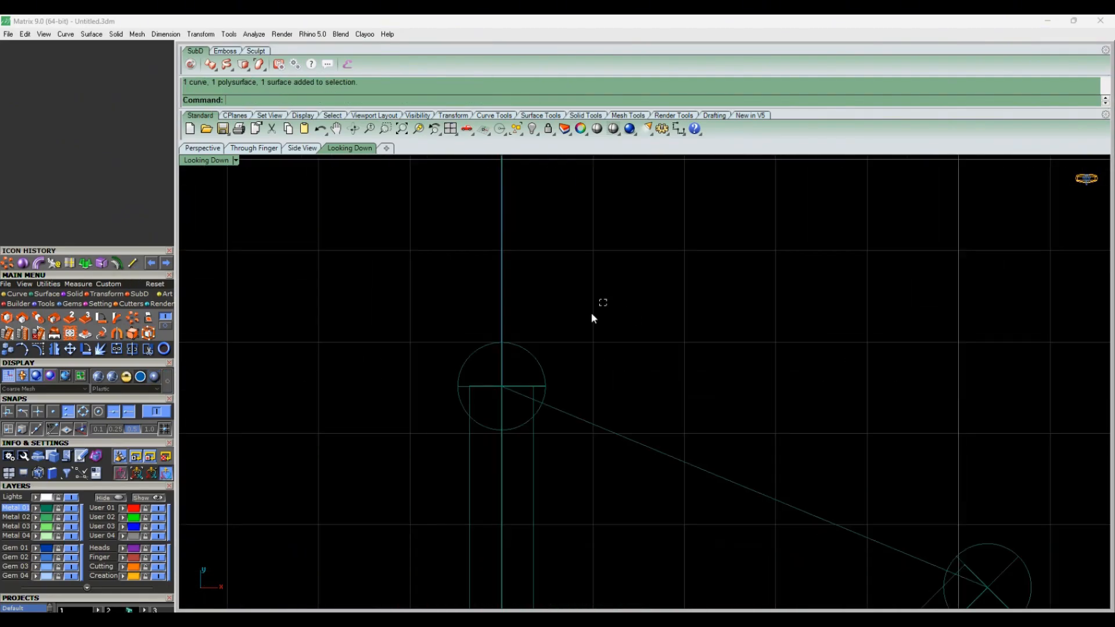
shift+drag(533, 389, 533, 390)
scroll(533, 389, down, 4)
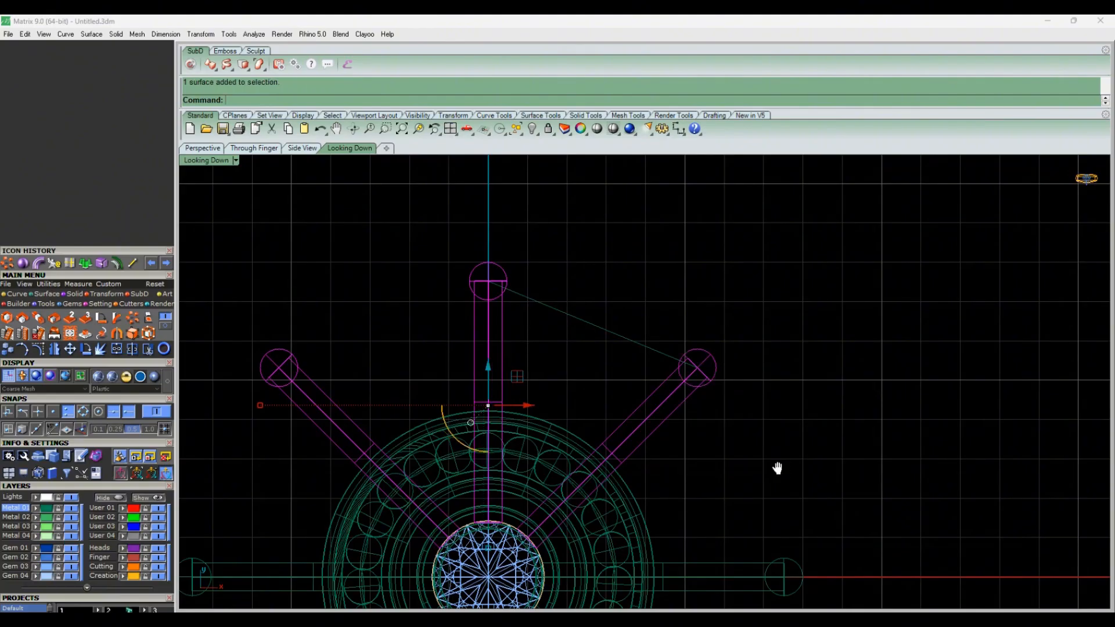
right_drag(778, 468, 755, 357)
shift+drag(805, 433, 740, 482)
right_drag(732, 476, 814, 326)
shift+drag(828, 471, 755, 531)
right_drag(660, 516, 754, 370)
shift+drag(570, 513, 488, 436)
shift+drag(383, 384, 325, 320)
right_drag(319, 279, 421, 451)
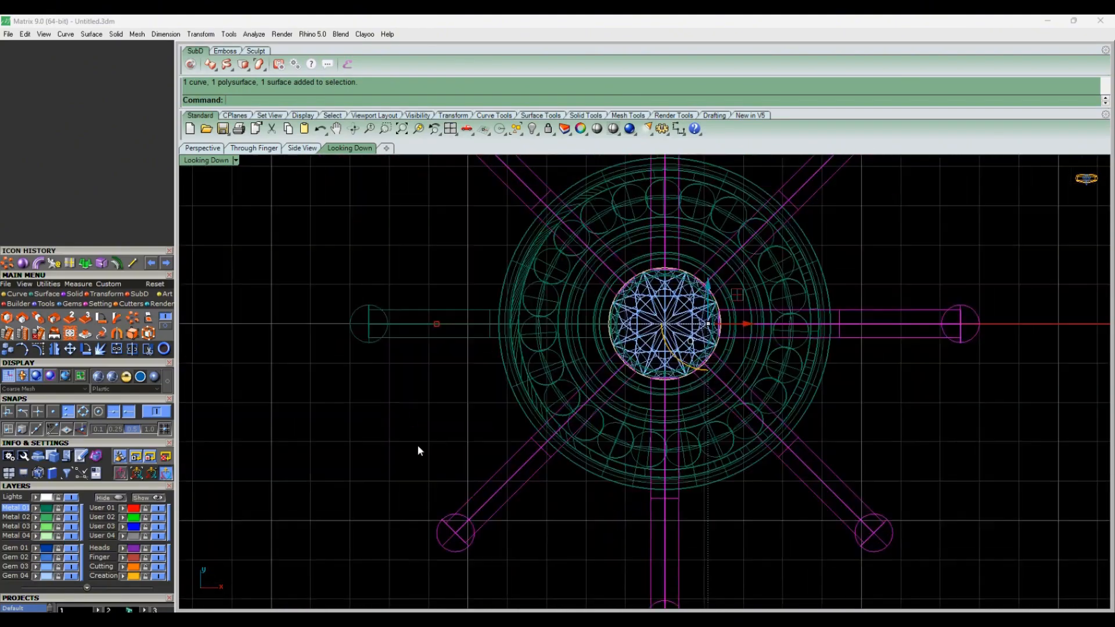
shift+drag(420, 433, 378, 293)
scroll(383, 294, down, 10)
right_drag(400, 293, 396, 383)
scroll(436, 369, up, 4)
right_drag(463, 443, 500, 426)
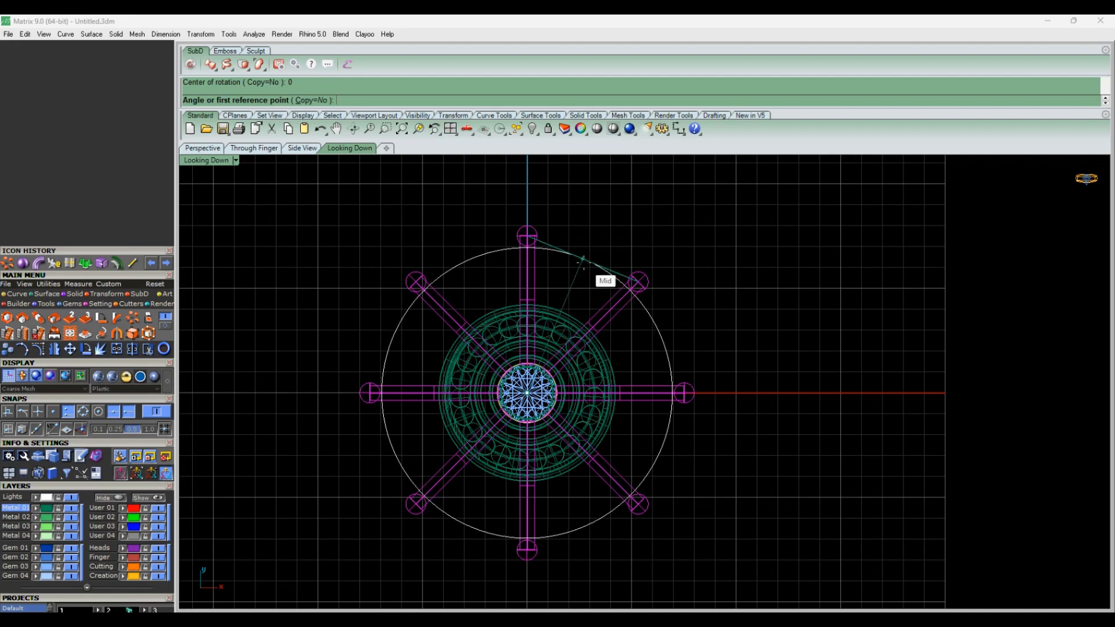
click(583, 258)
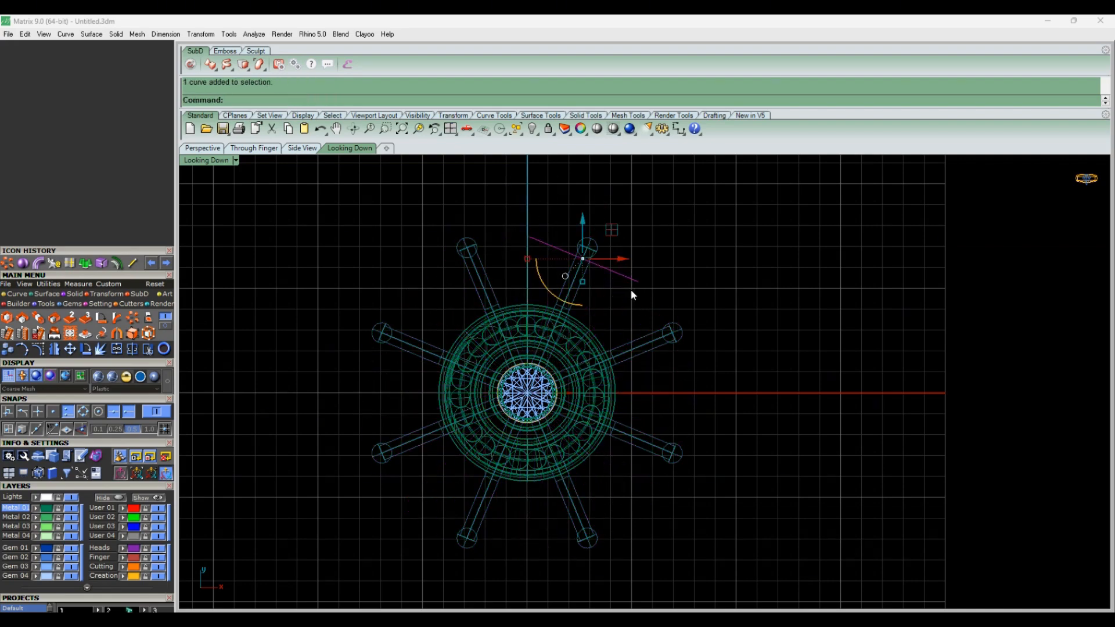
Delete the reference line between the two spoke ends.
key(Delete)
scroll(633, 296, down, 2)
click(209, 150)
scroll(491, 316, down, 3)
mouse_move(491, 316)
right_down()
mouse_move(533, 386)
mouse_move(539, 449)
right_up()
scroll(533, 378, up, 4)
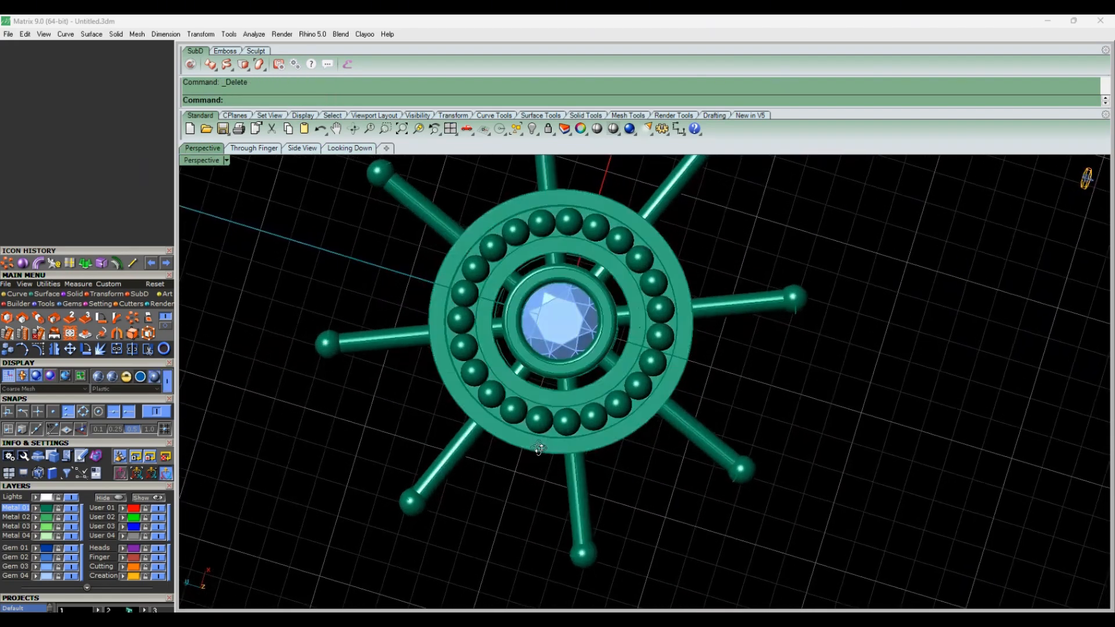
click(349, 148)
scroll(425, 289, down, 3)
scroll(122, 514, down, 3)
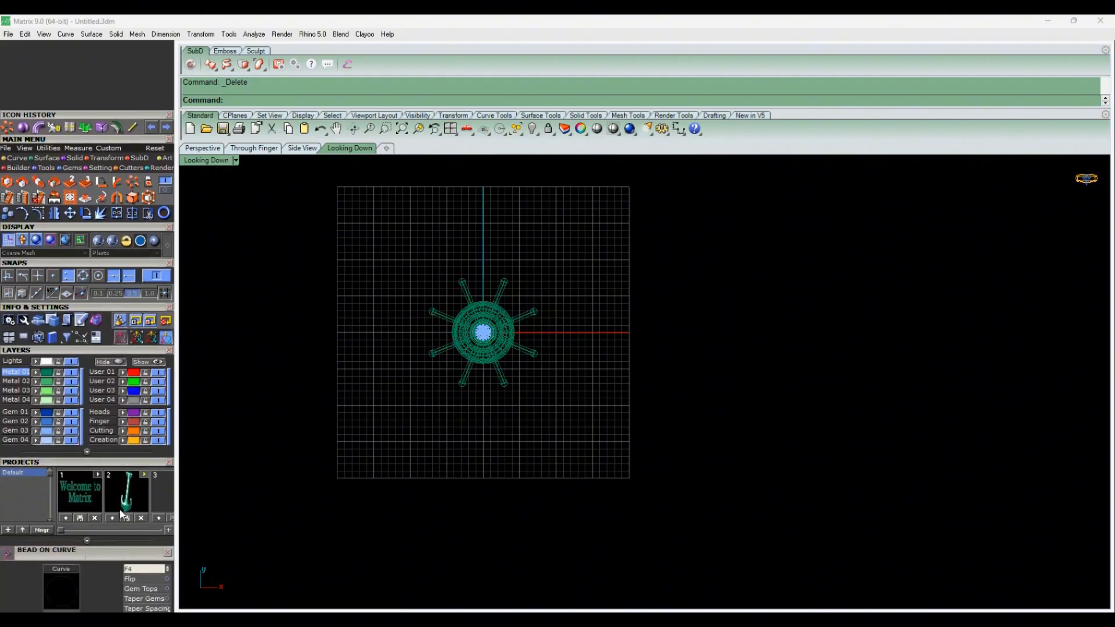
Import the saved anchor project (Default_2) and shift the anchor down over the ship's wheel in shaded display.
click(121, 512)
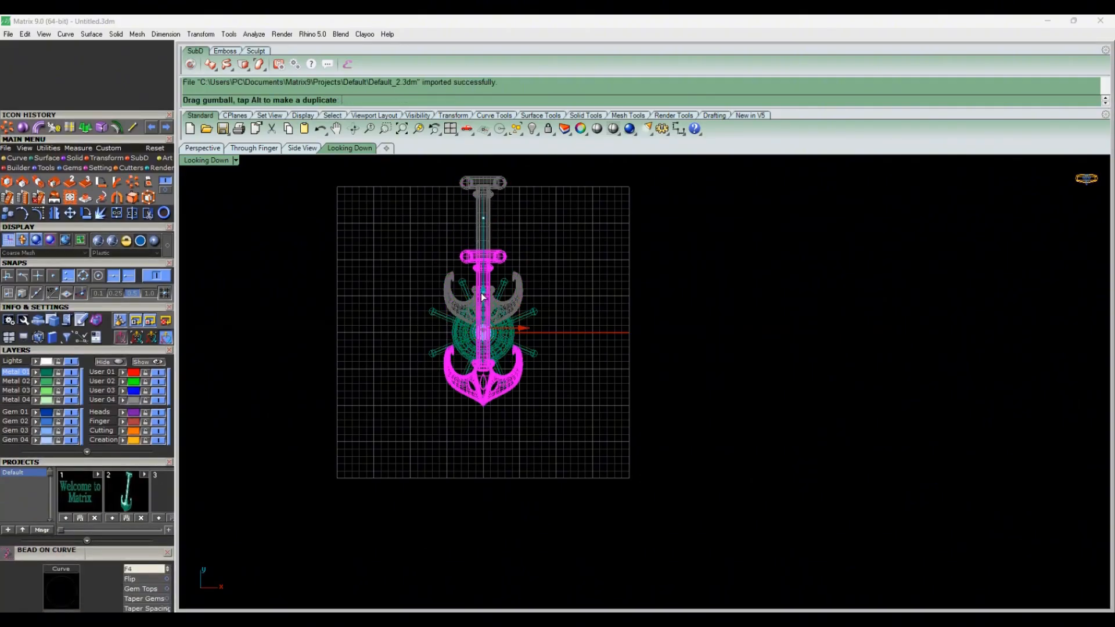
drag(482, 290, 482, 290)
scroll(481, 405, up, 2)
click(154, 242)
scroll(488, 313, up, 6)
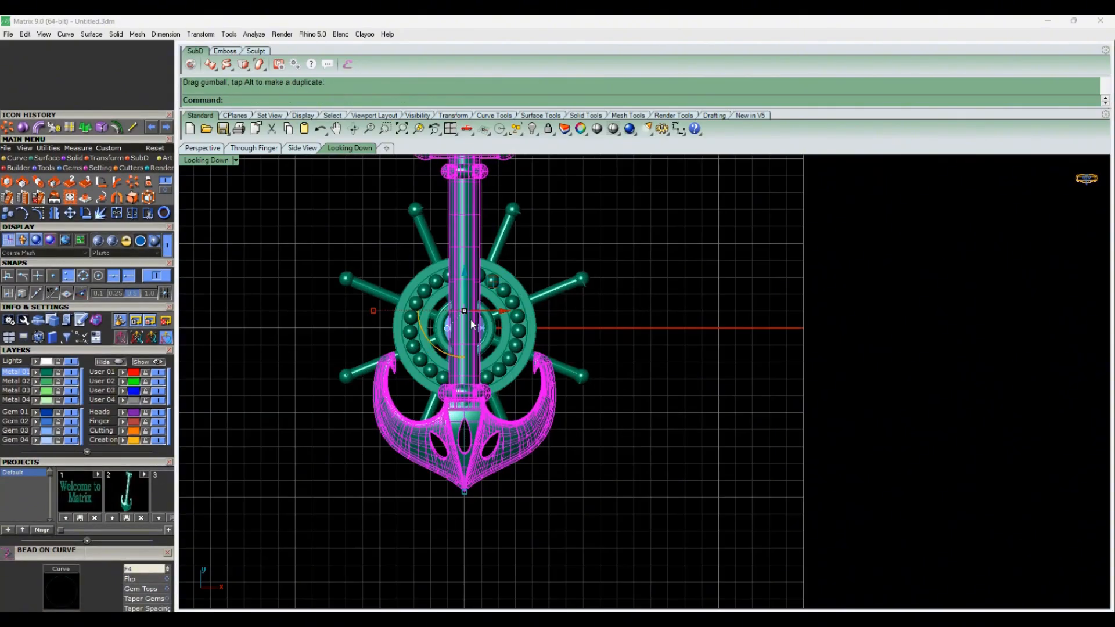
Center the anchor at the CPlane origin in X, Y and Z with Center Object.
right_drag(473, 324, 472, 386)
click(43, 149)
click(165, 183)
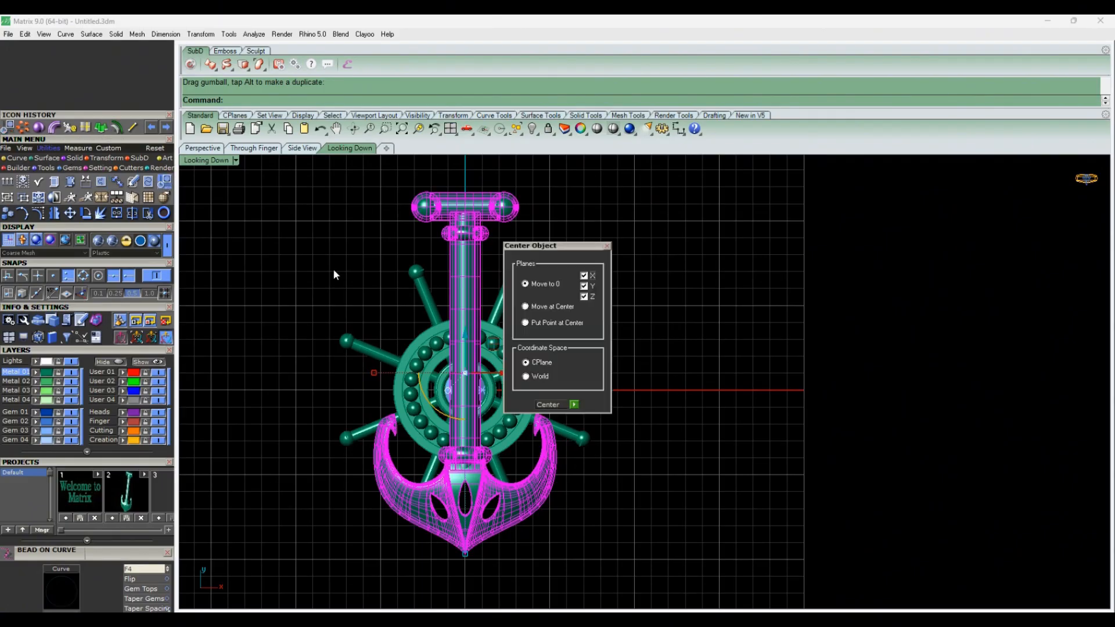
click(573, 407)
Lower the anchor vertically until it sits beneath the ship's wheel.
click(202, 148)
right_drag(566, 493, 572, 356)
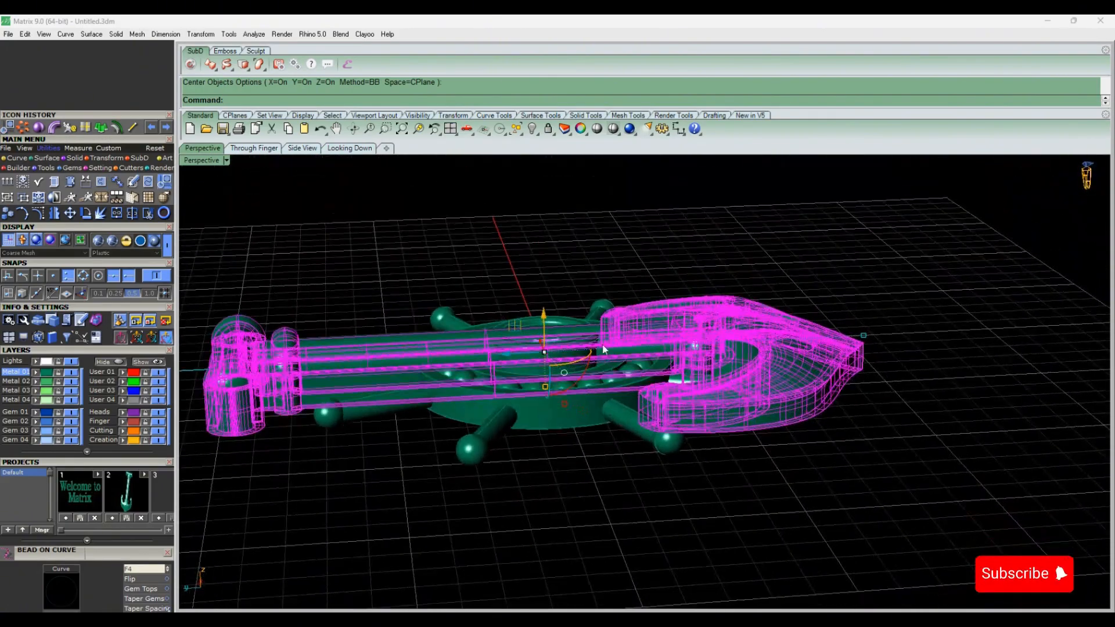
drag(549, 316, 554, 378)
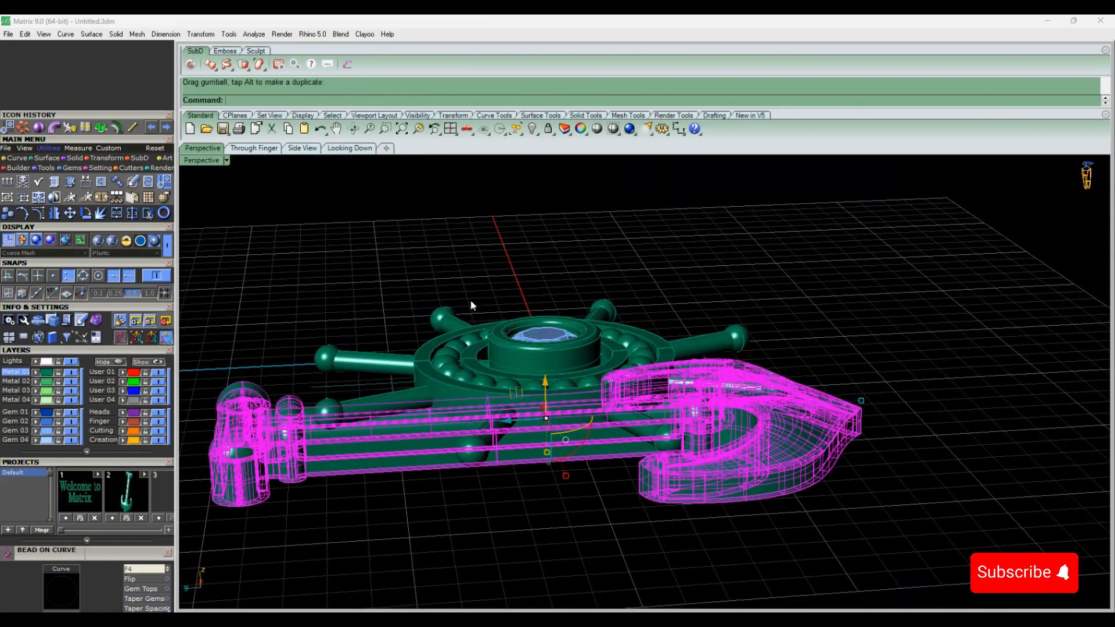
right_drag(472, 304, 455, 357)
Select the complete ship's wheel with its gem and move it along the anchor's shank towards the crossbar.
click(254, 148)
drag(919, 324, 730, 422)
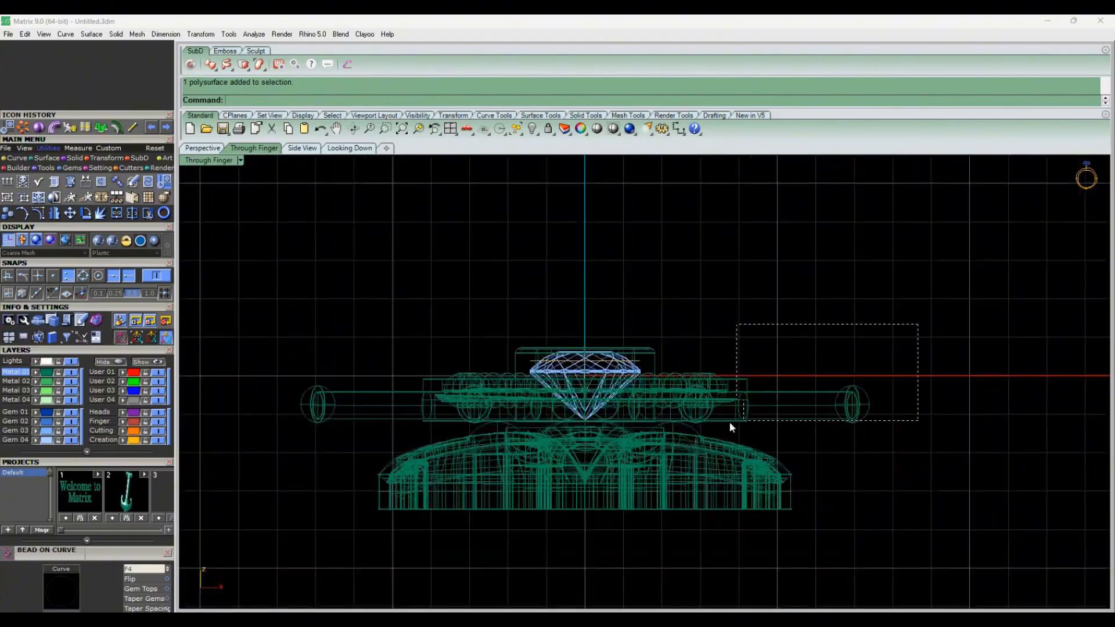
drag(279, 414, 279, 406)
click(202, 148)
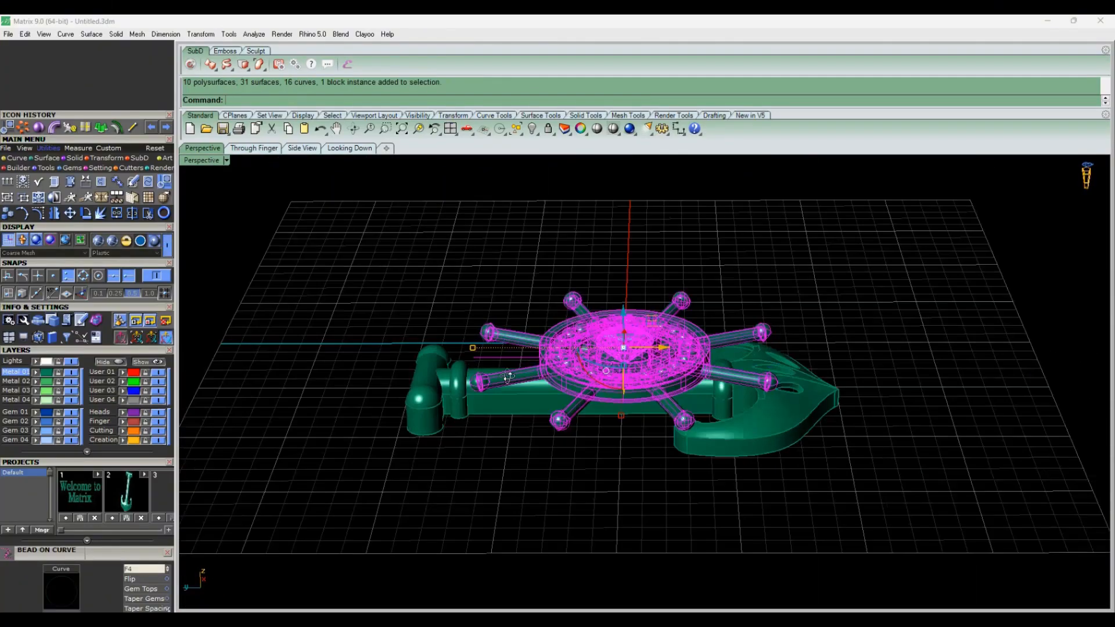
drag(642, 356, 610, 360)
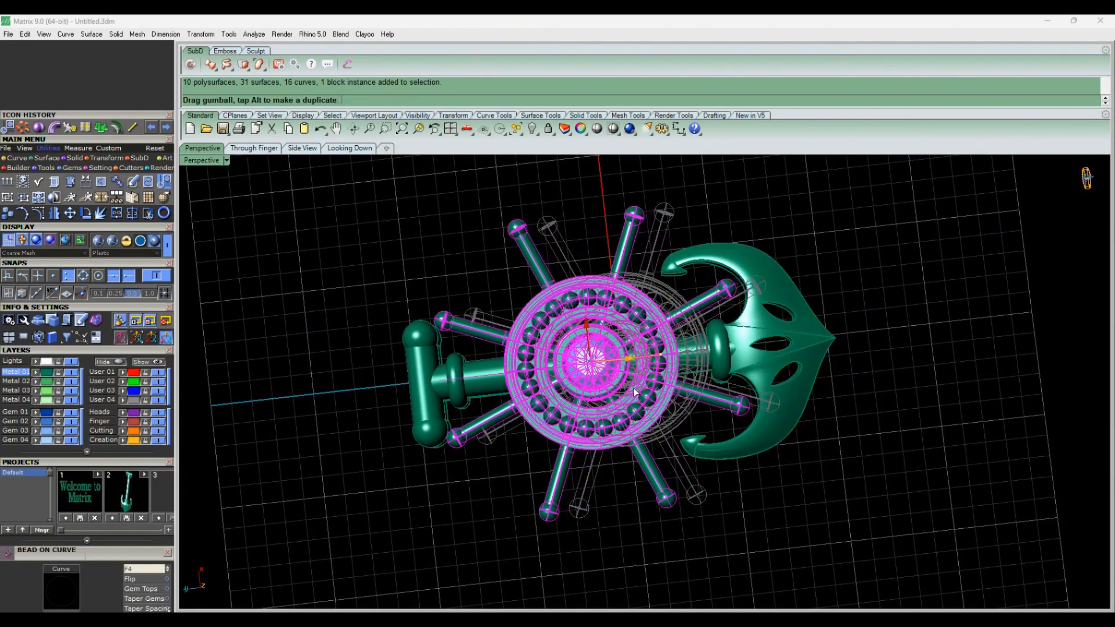
click(349, 148)
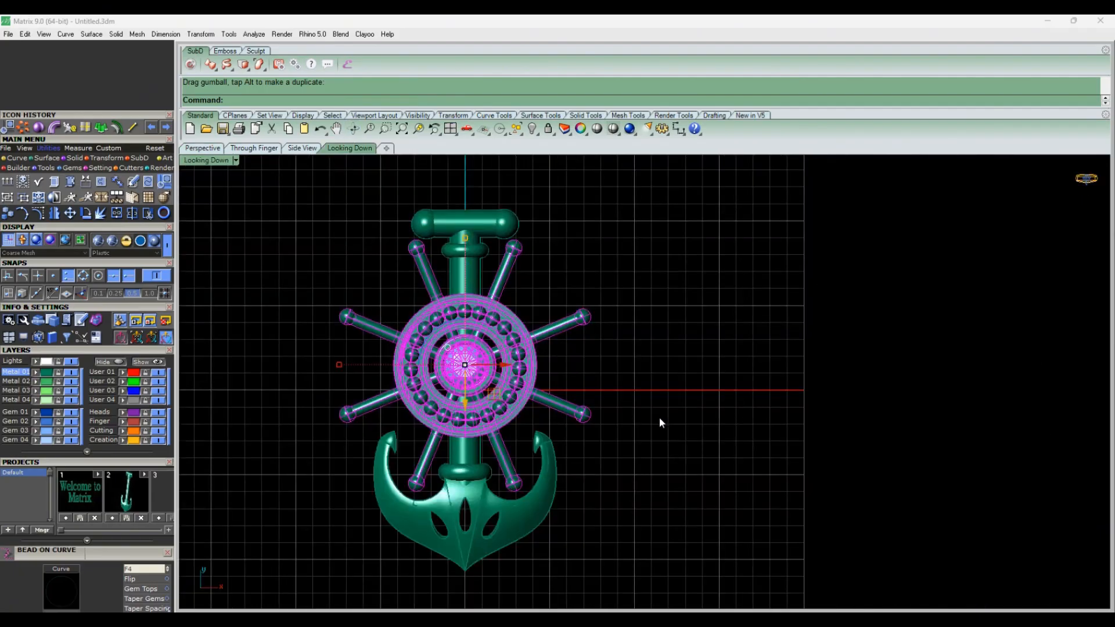
Select the channel ring with its beads and lower it so the spokes meet the ring's side wall.
click(202, 148)
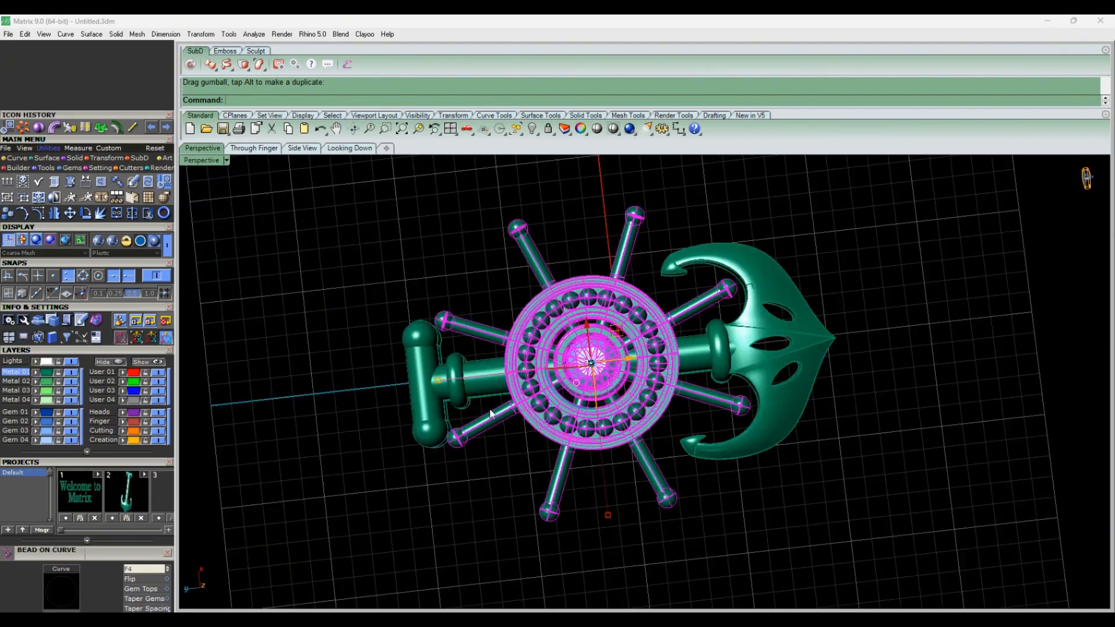
right_drag(509, 383, 517, 241)
click(518, 243)
scroll(525, 250, up, 5)
right_drag(685, 291, 723, 224)
right_drag(600, 450, 660, 448)
click(660, 449)
scroll(604, 395, up, 3)
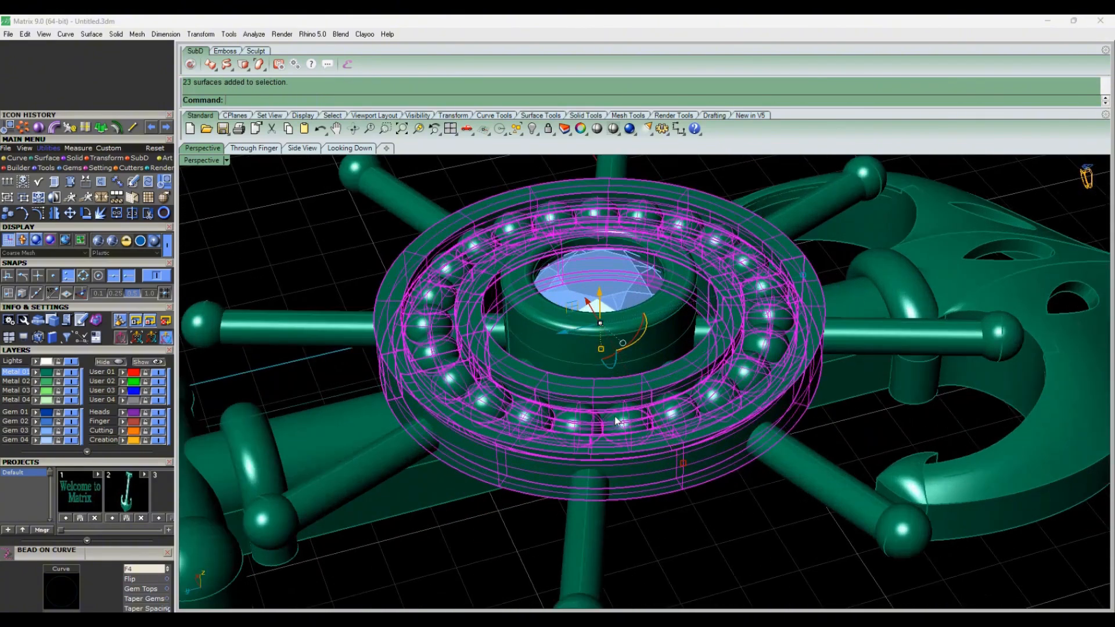
right_drag(605, 395, 493, 363)
key(Escape)
scroll(460, 318, down, 4)
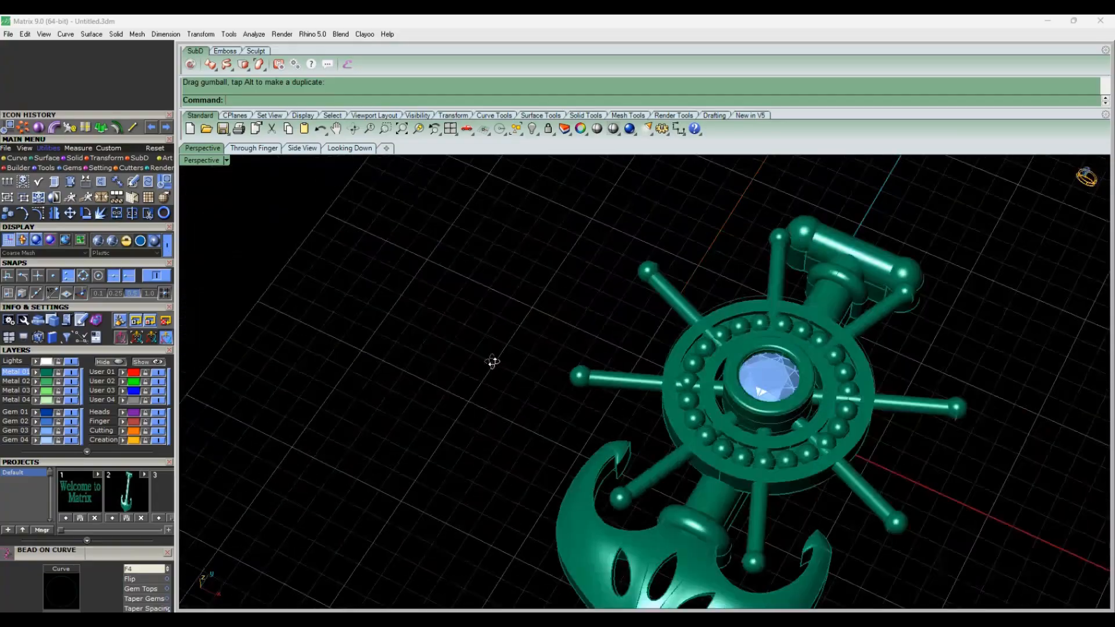
Assign the round center gem to the User 01 layer.
key(ctrl+F1)
right_drag(629, 464, 635, 509)
click(557, 347)
click(122, 374)
Draw a small circle for the bail just above the middle of the anchor's crossbar.
right_drag(536, 503, 546, 540)
scroll(578, 229, up, 10)
right_drag(577, 230, 622, 333)
click(22, 159)
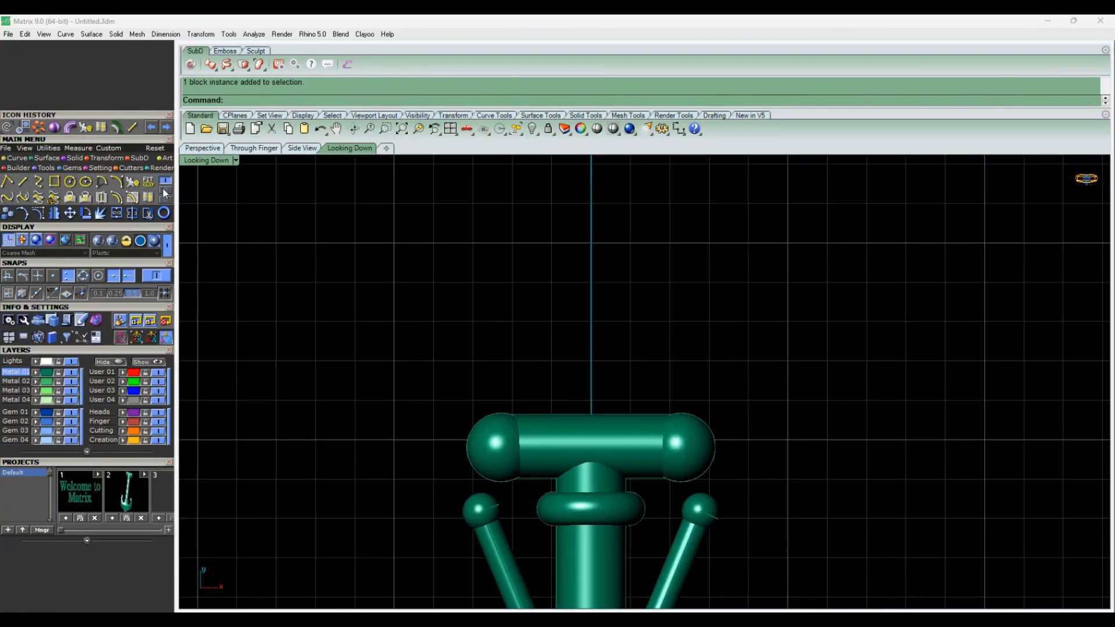
click(69, 182)
scroll(577, 387, up, 5)
click(607, 414)
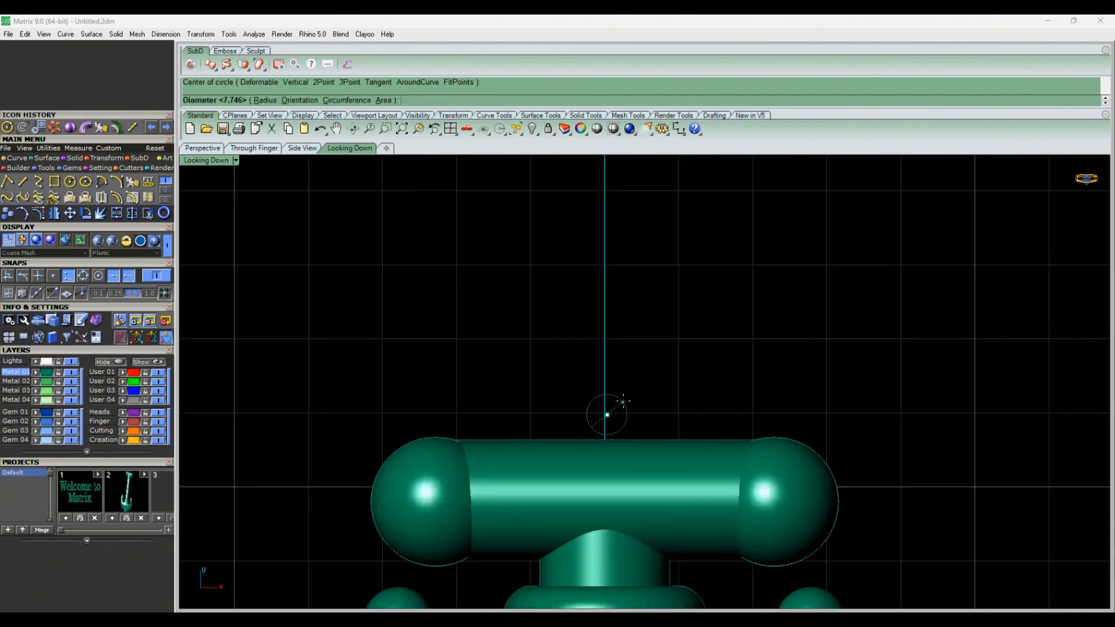
Lower the bail circle vertically to the level of the crossbar's side wall.
click(203, 149)
right_drag(541, 426, 605, 378)
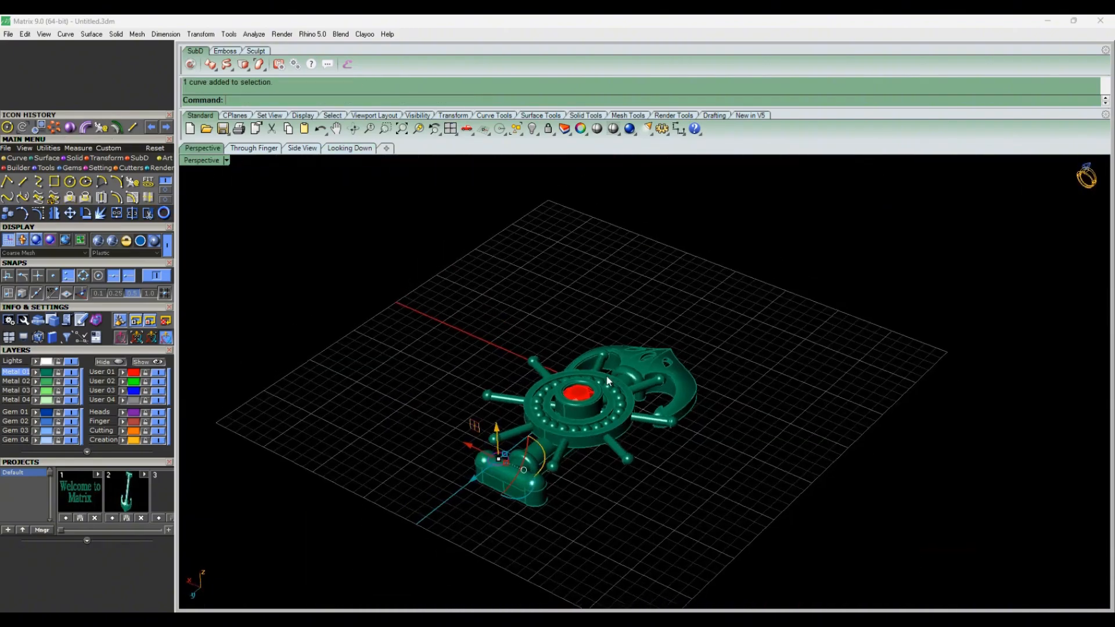
scroll(501, 469, up, 5)
right_drag(501, 472, 449, 440)
drag(473, 372, 473, 375)
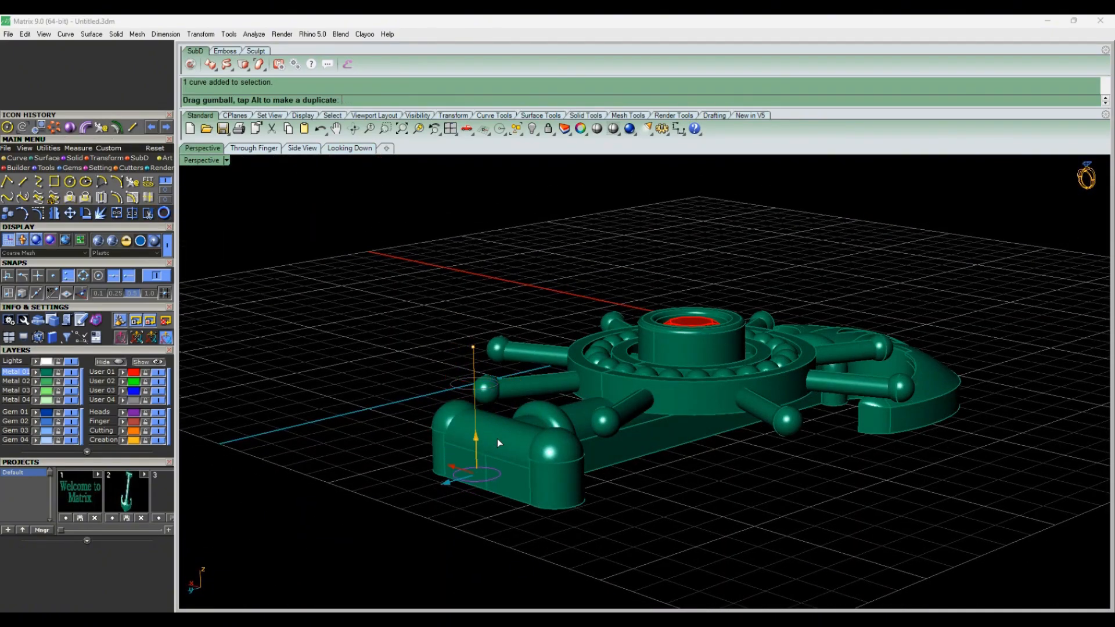
drag(498, 443, 498, 444)
Pipe the circle into a closed round bail ring against the middle of the anchor's crossbar.
key(Delete)
scroll(472, 442, up, 7)
click(483, 552)
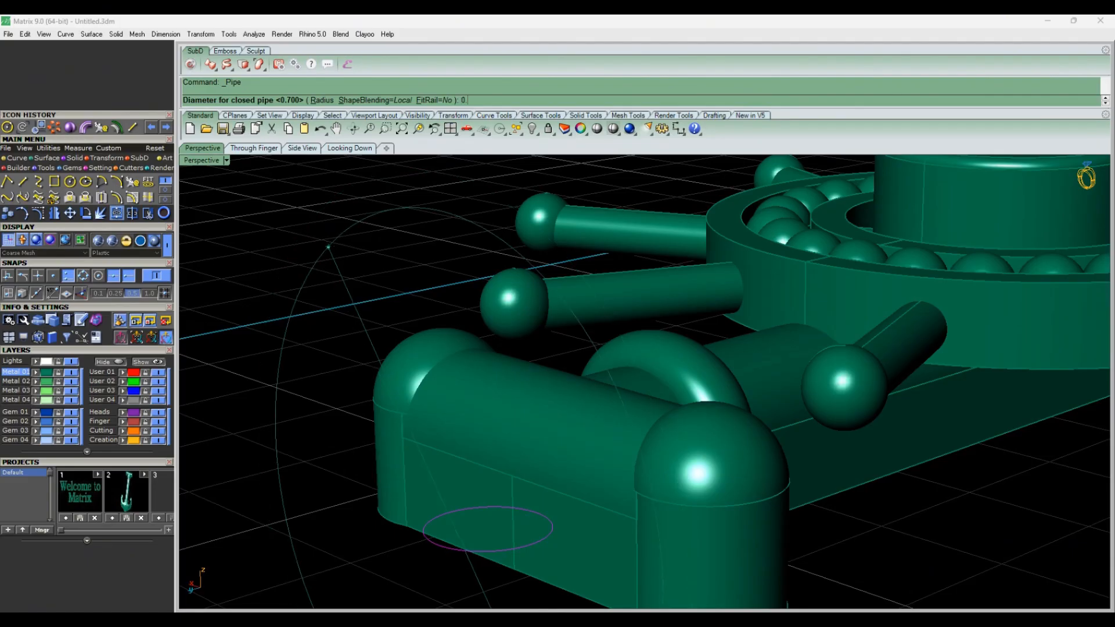
key(Return)
right_drag(326, 250, 417, 441)
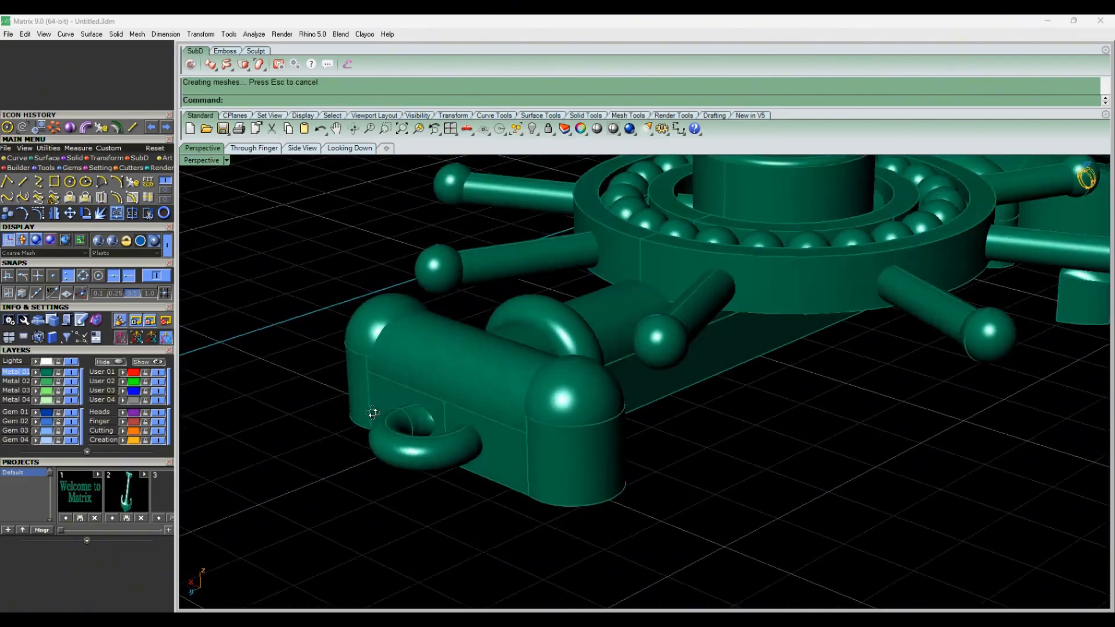
Examine the finished anchor pendant with wheel, gem and bail ring from above and from oblique angles.
scroll(418, 441, up, 5)
drag(416, 410, 410, 417)
click(376, 487)
right_drag(378, 489, 374, 435)
click(341, 150)
scroll(638, 382, down, 5)
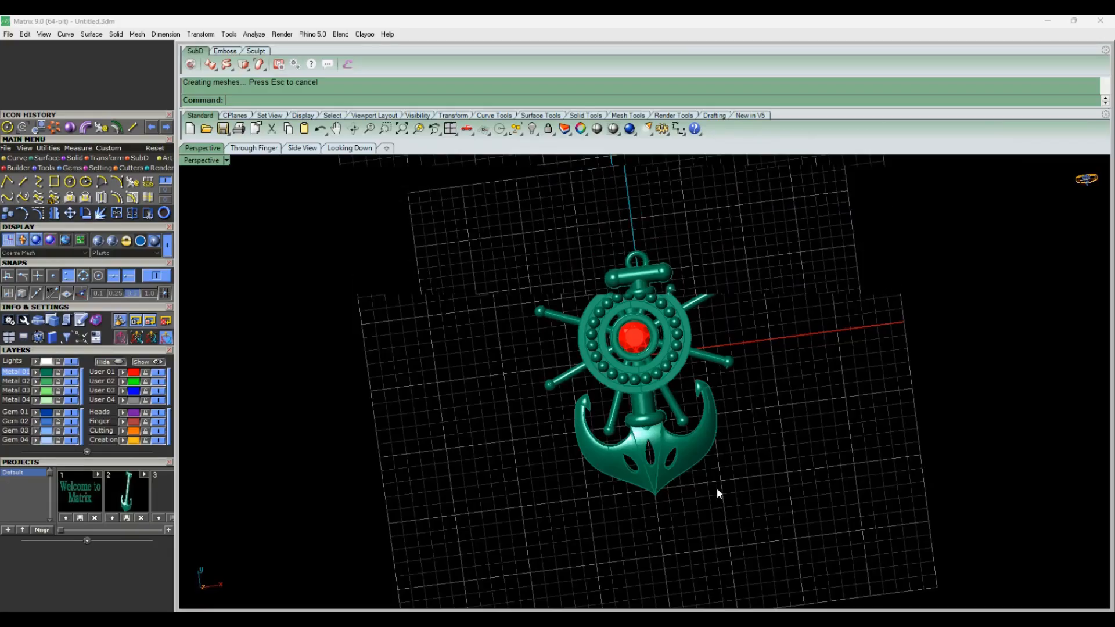
right_drag(717, 489, 659, 456)
scroll(658, 454, up, 6)
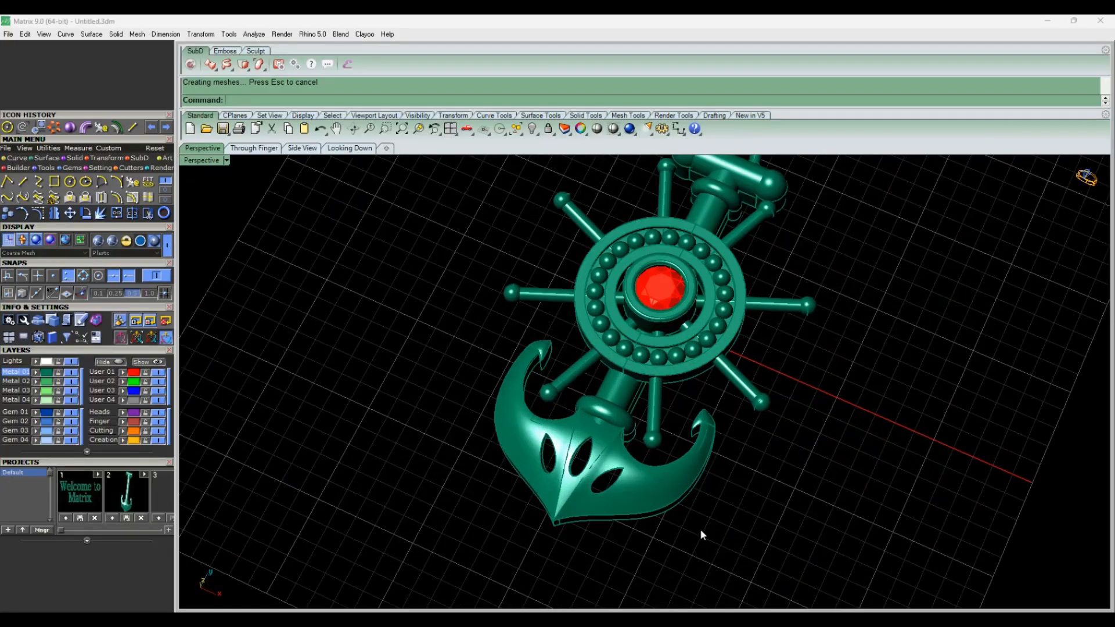
right_drag(714, 546, 670, 521)
right_drag(267, 596, 766, 600)
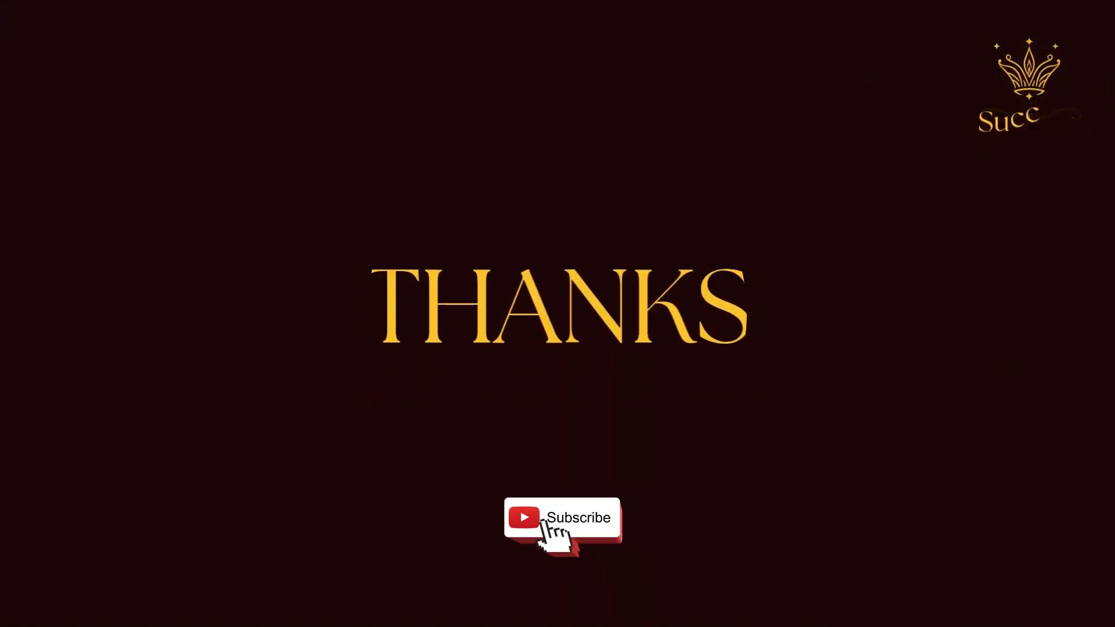